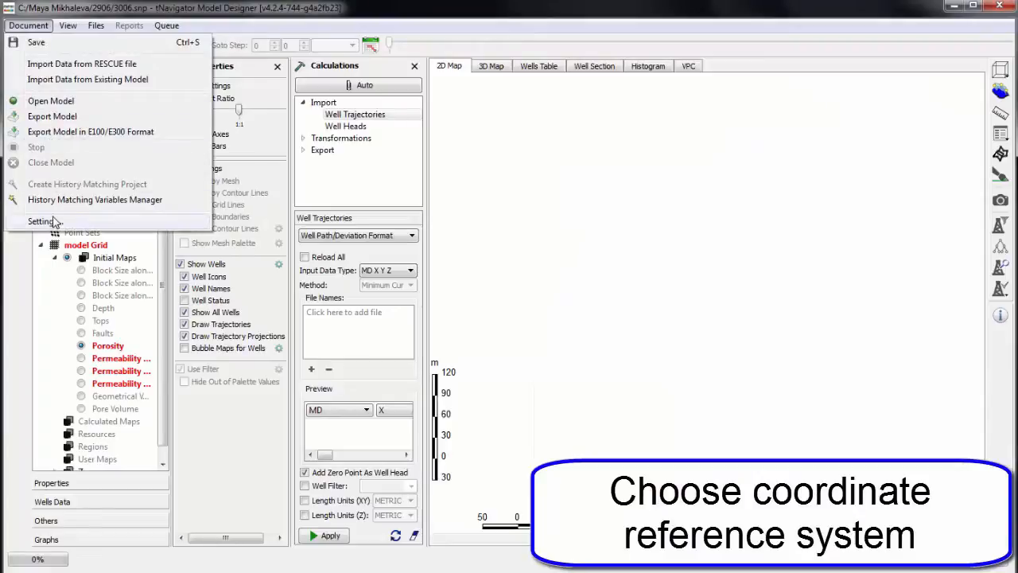
# Set the project's coordinate reference system to NAD83 / Texas North (ftUS), EPSG code 2275.
pyautogui.click(44, 221)
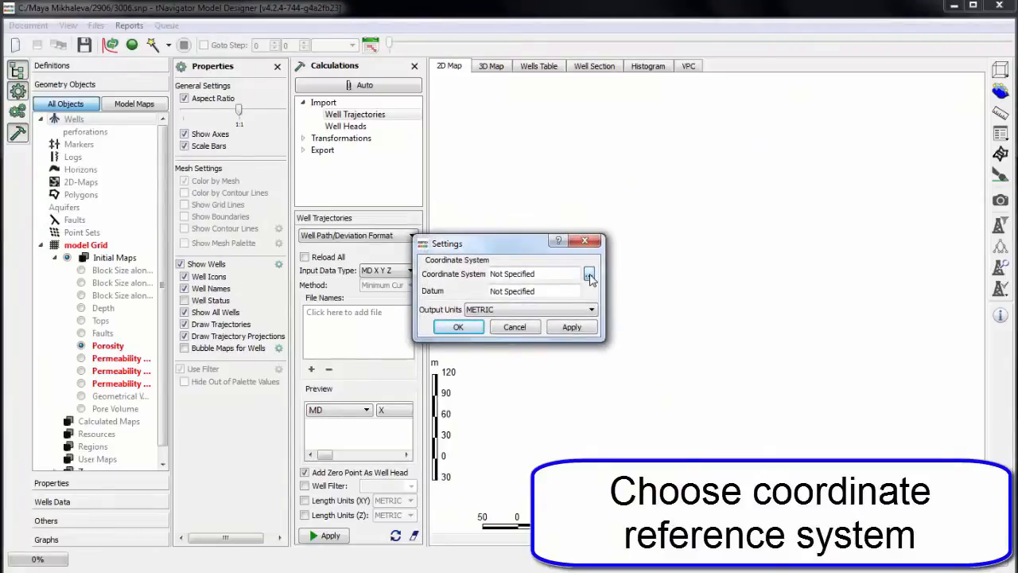
pyautogui.click(589, 276)
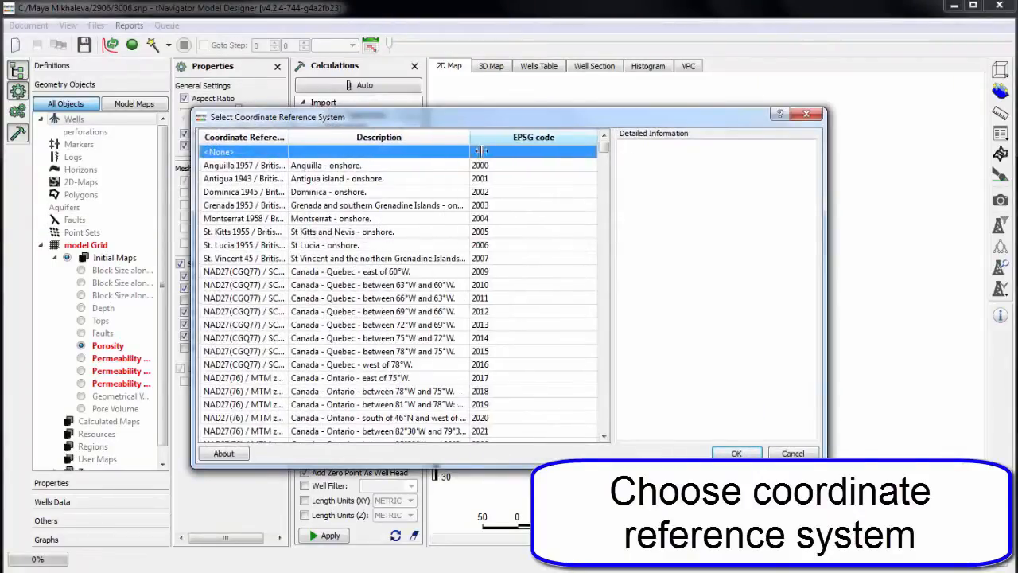
pyautogui.moveTo(480, 150); pyautogui.dragTo(606, 167)
pyautogui.click(444, 326)
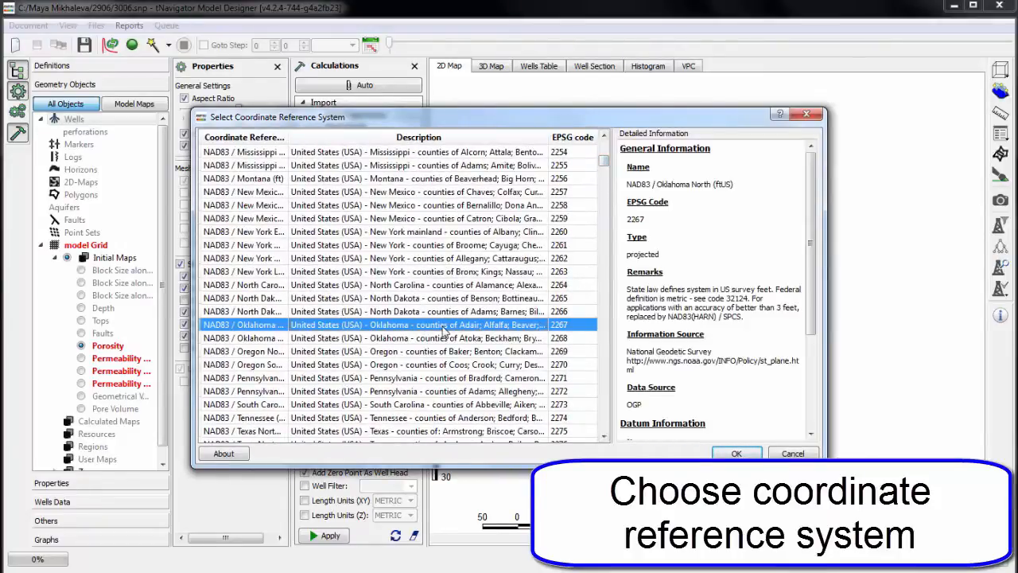
pyautogui.scroll(-1, 445, 334)
pyautogui.click(436, 391)
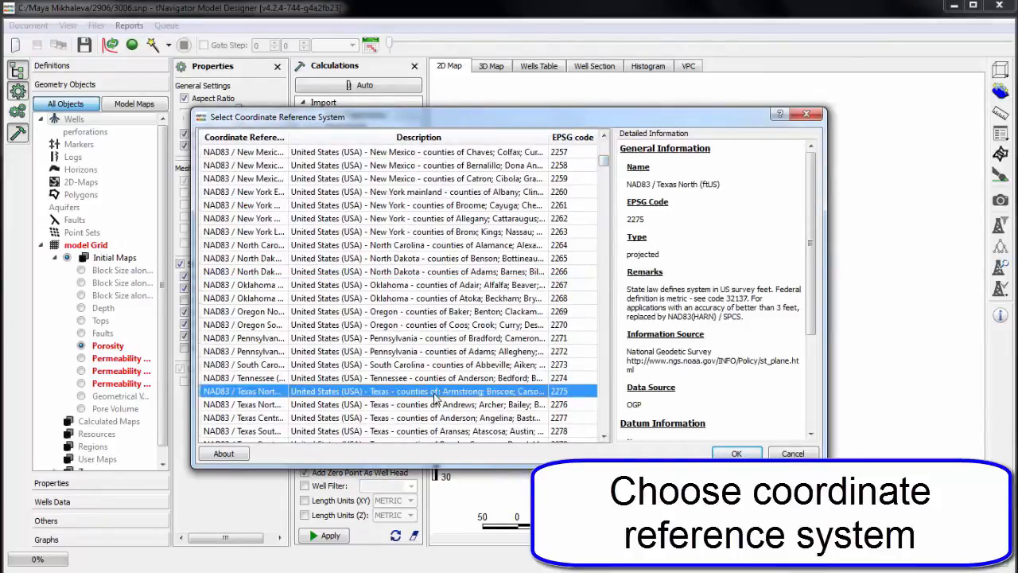
pyautogui.moveTo(815, 270); pyautogui.dragTo(818, 361)
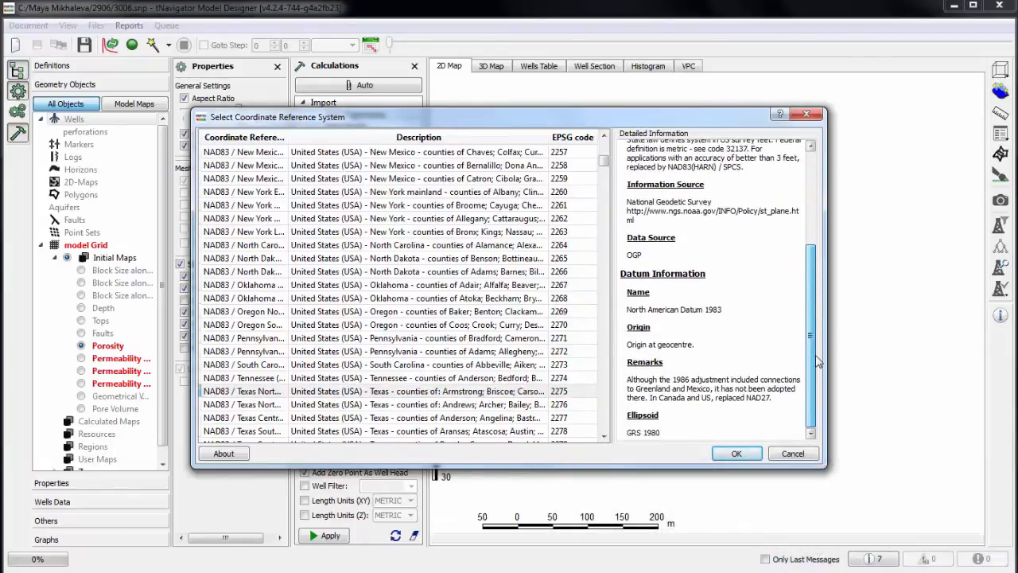
pyautogui.click(737, 454)
pyautogui.click(468, 331)
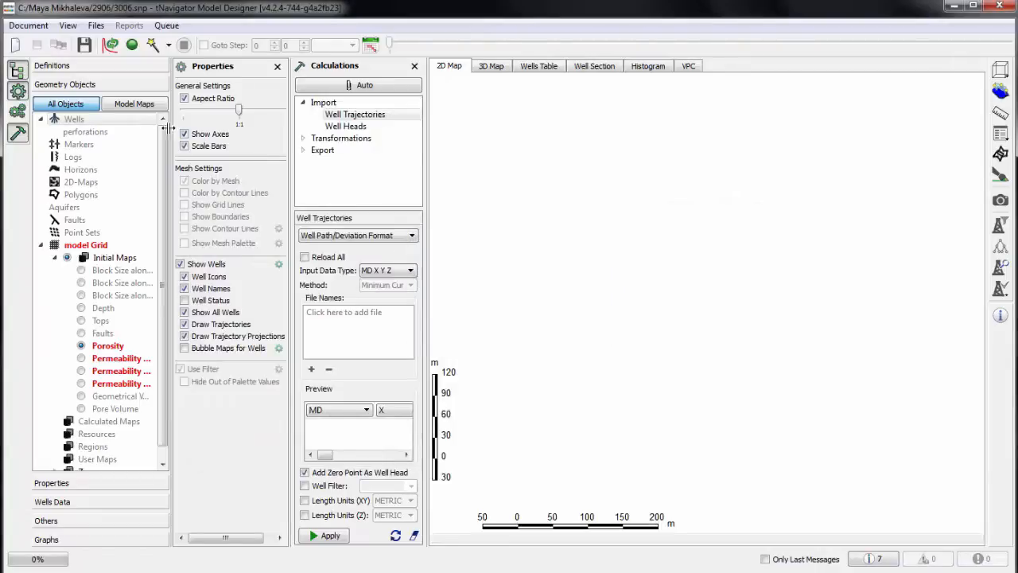
# Import all well trajectories, 1.dev to 23.dev, in Well Path/Deviation Format with MD X Y Z data.
pyautogui.click(380, 318)
pyautogui.click(257, 114)
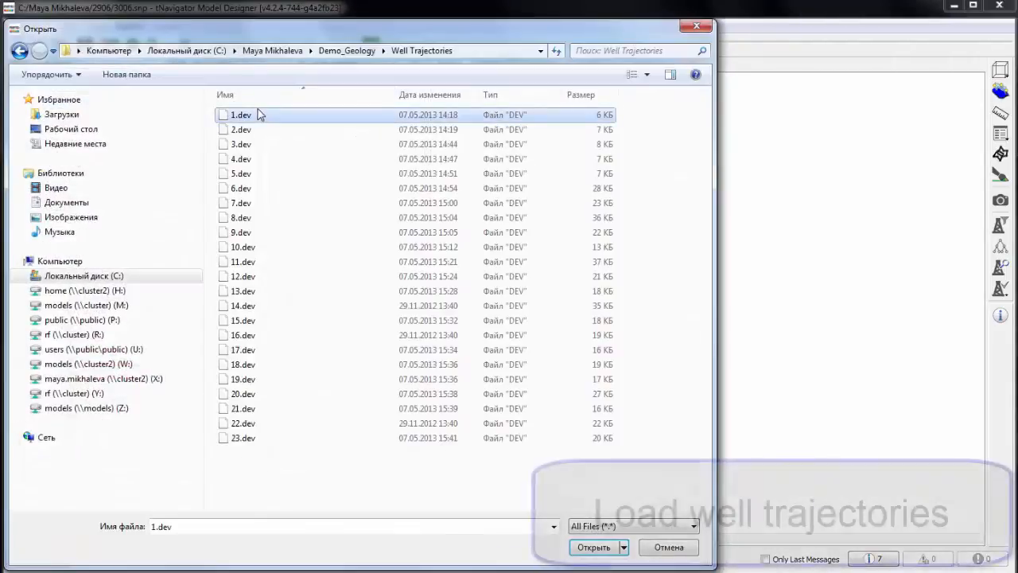
pyautogui.hotkey('ctrl', 'a')
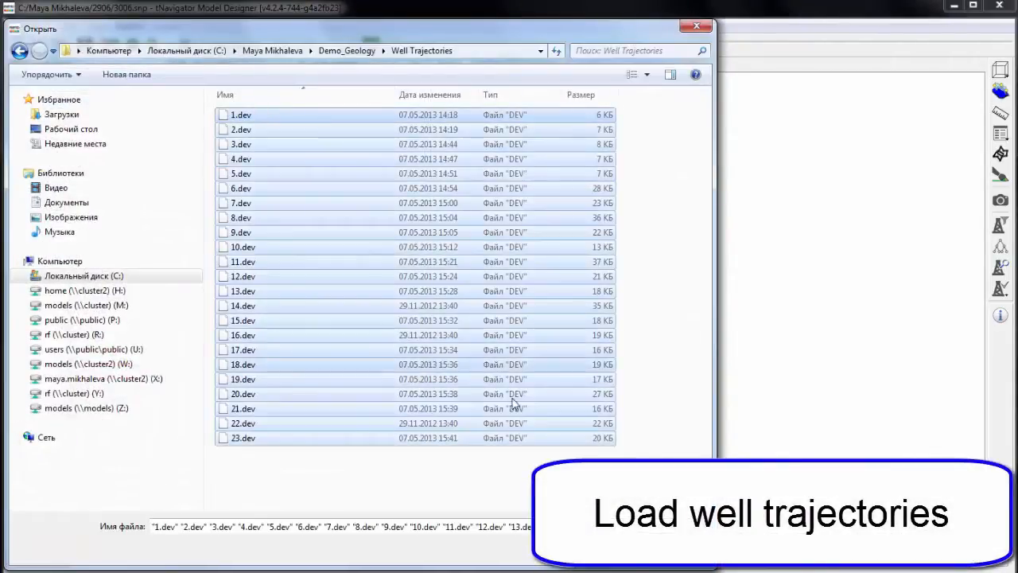
pyautogui.press('Return')
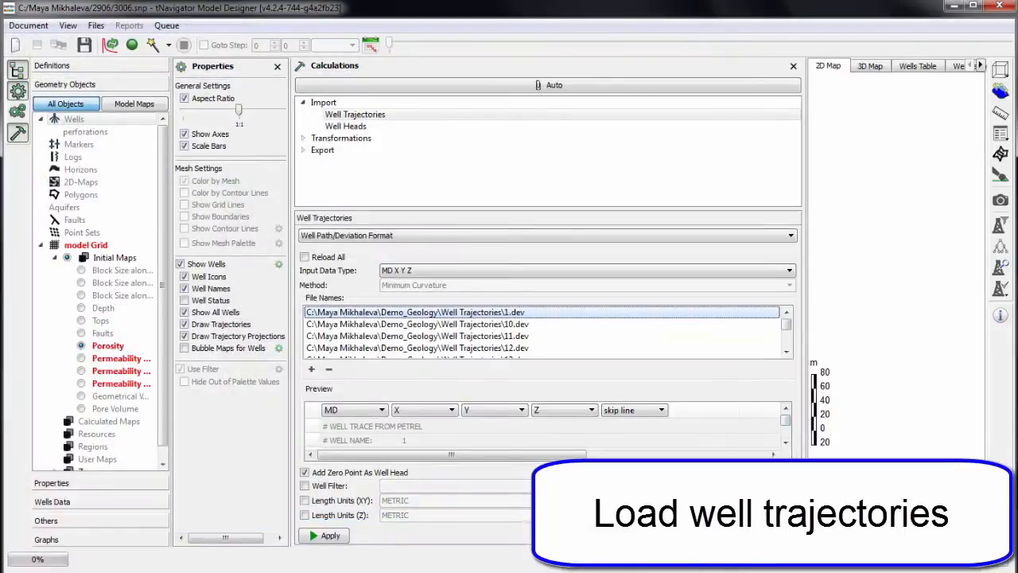
pyautogui.scroll(-3, 769, 413)
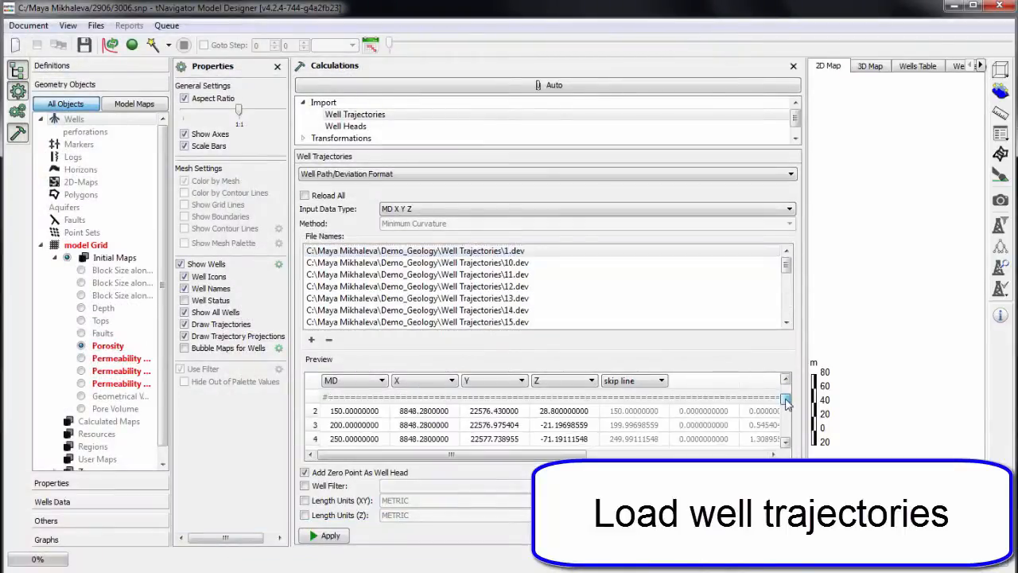
pyautogui.scroll(-5, 769, 413)
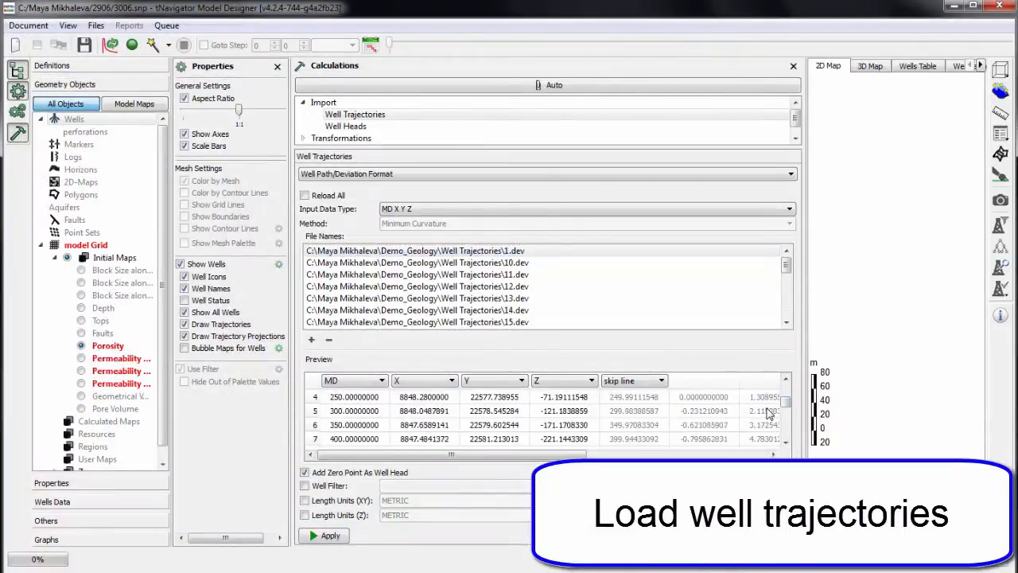
pyautogui.click(330, 535)
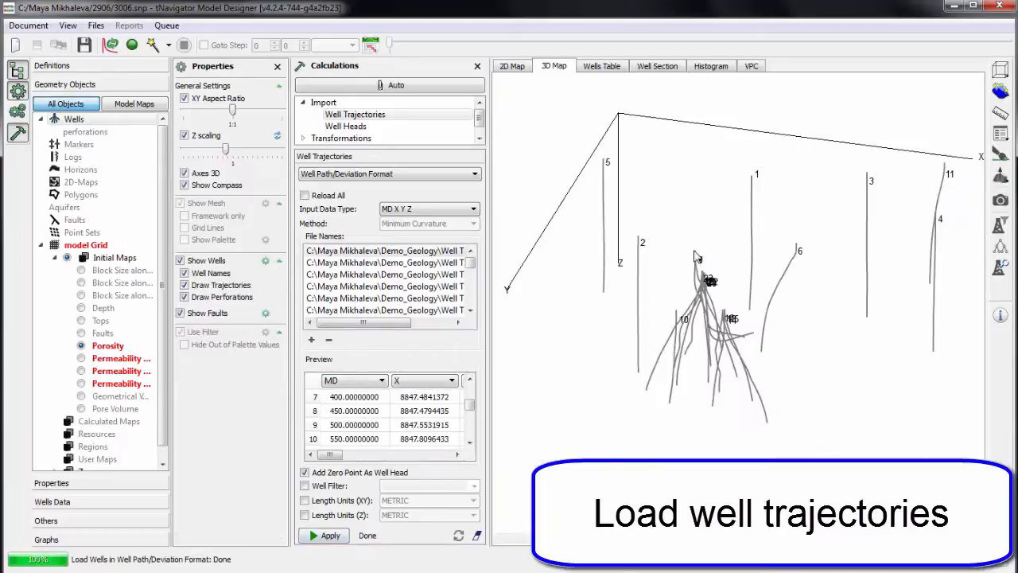
# Set the well name depth to 1190.85 m for the wells in the 3D map.
pyautogui.scroll(3, 673, 282)
pyautogui.scroll(-5, 671, 305)
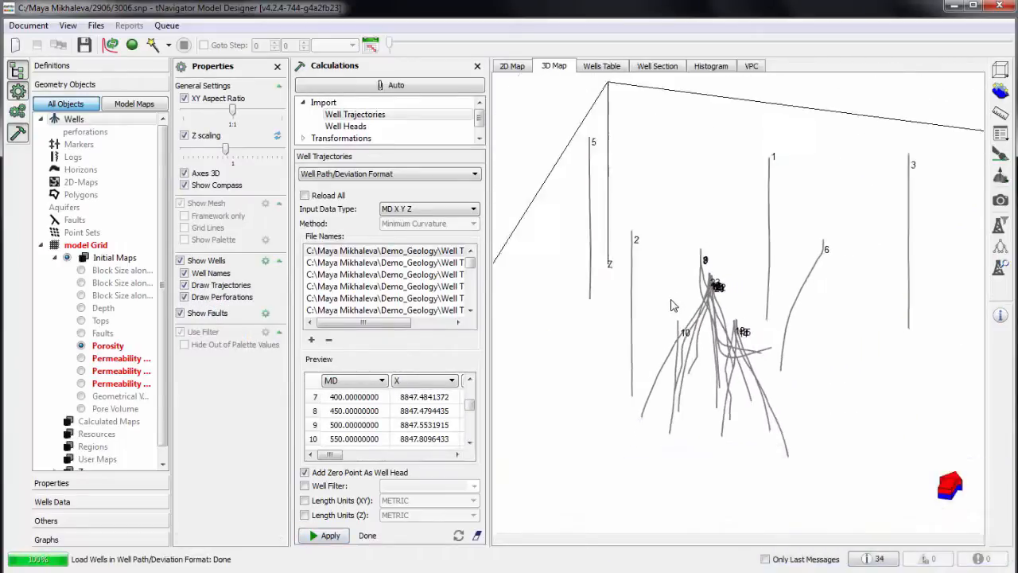
pyautogui.moveTo(675, 322); pyautogui.dragTo(681, 325)
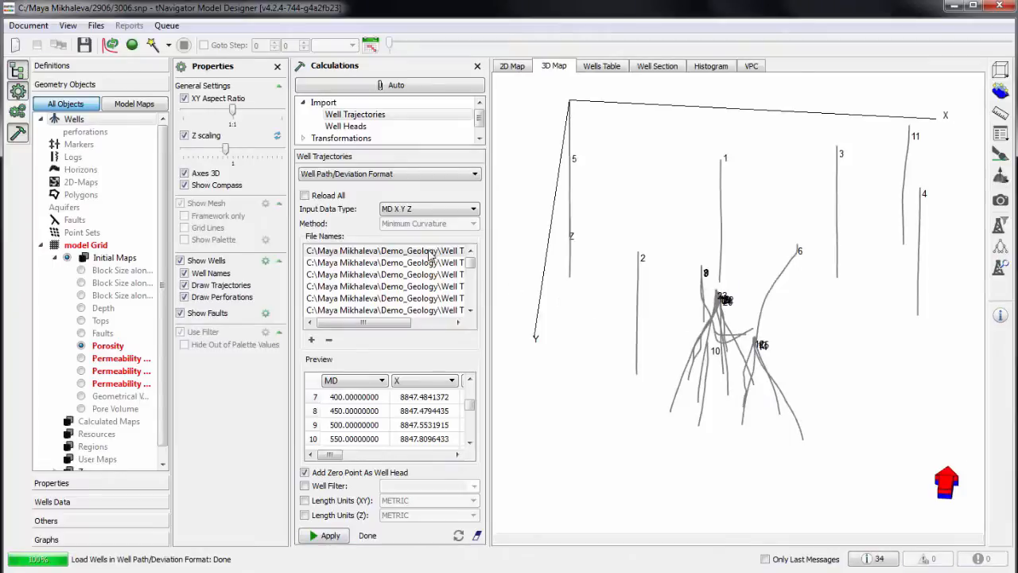
pyautogui.click(277, 68)
pyautogui.click(19, 111)
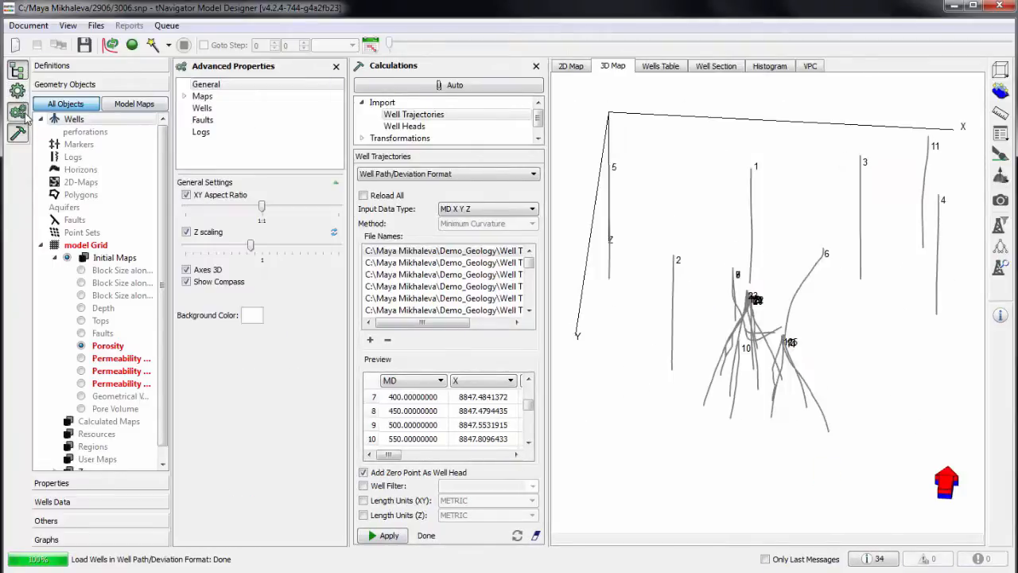
pyautogui.click(202, 108)
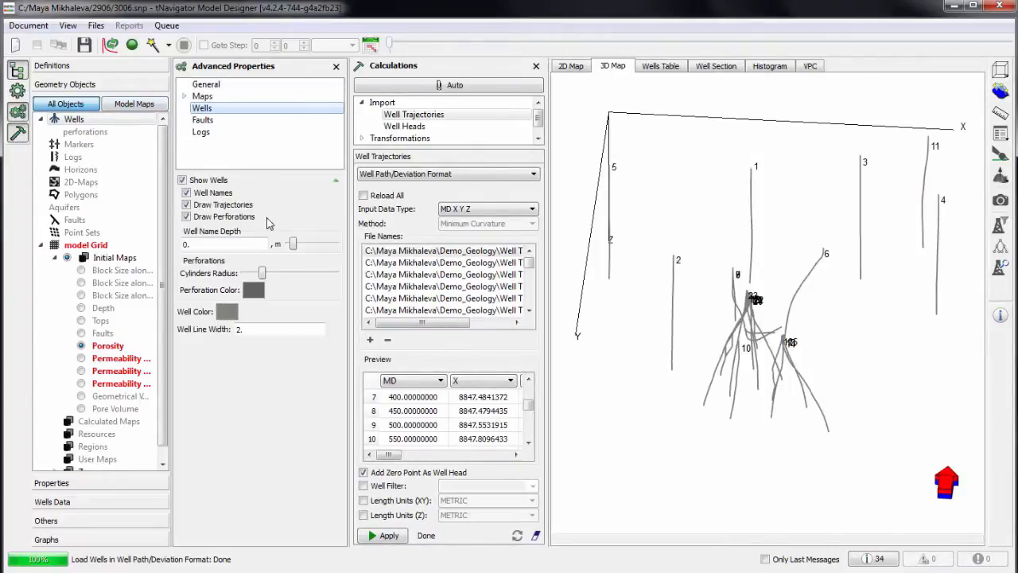
pyautogui.moveTo(292, 245); pyautogui.dragTo(319, 248)
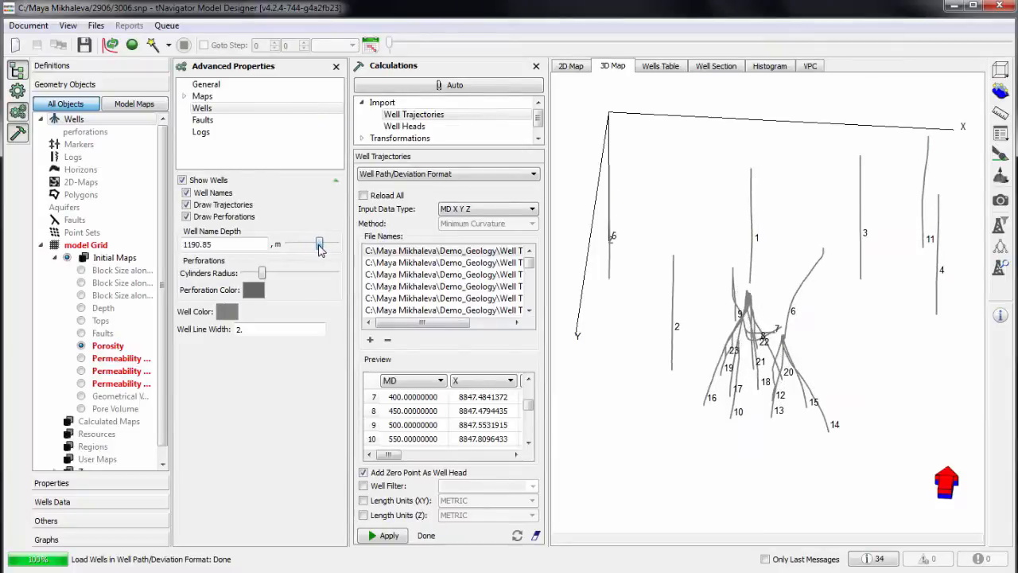
pyautogui.click(335, 68)
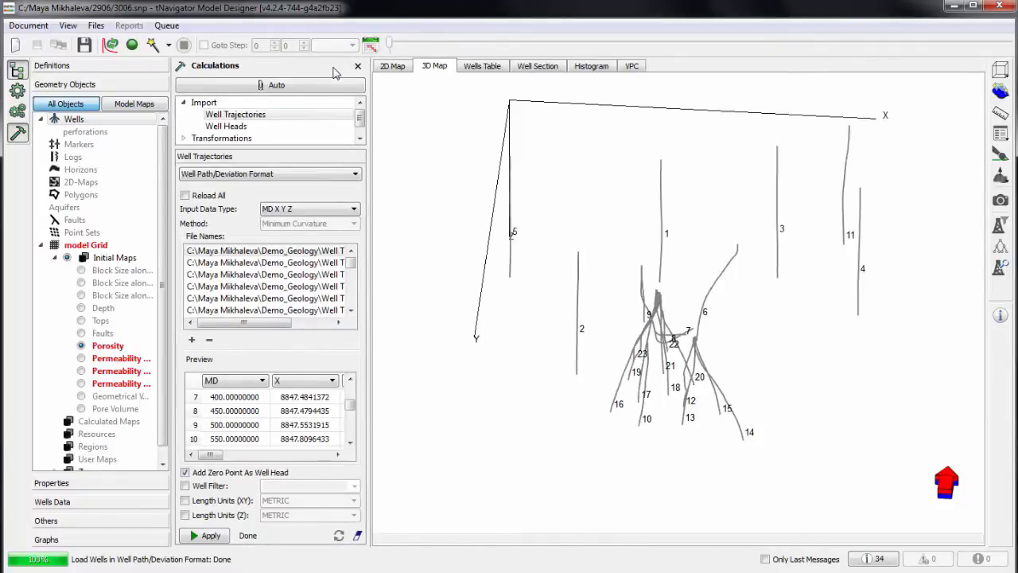
# Import the well markers from markers.txt, checking the well, marker and MD columns in the preview.
pyautogui.click(79, 143)
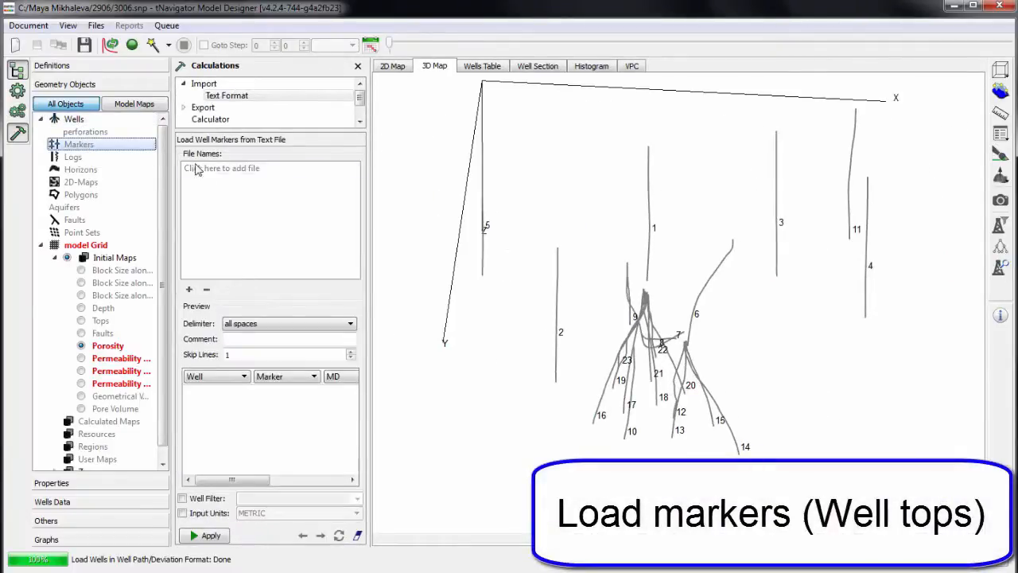
pyautogui.click(212, 170)
pyautogui.doubleClick(251, 114)
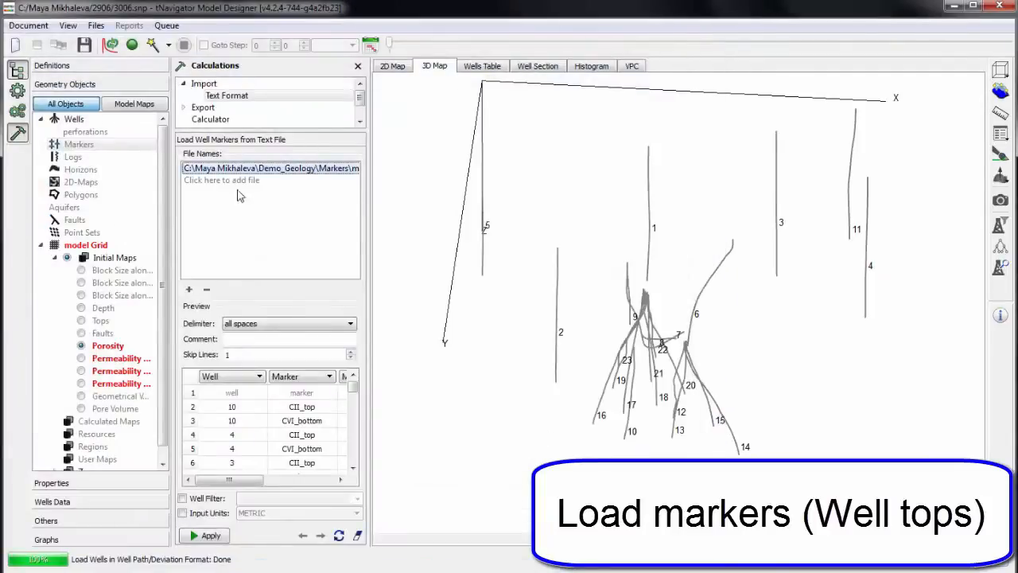
pyautogui.moveTo(370, 370); pyautogui.dragTo(536, 371)
pyautogui.scroll(-3, 522, 392)
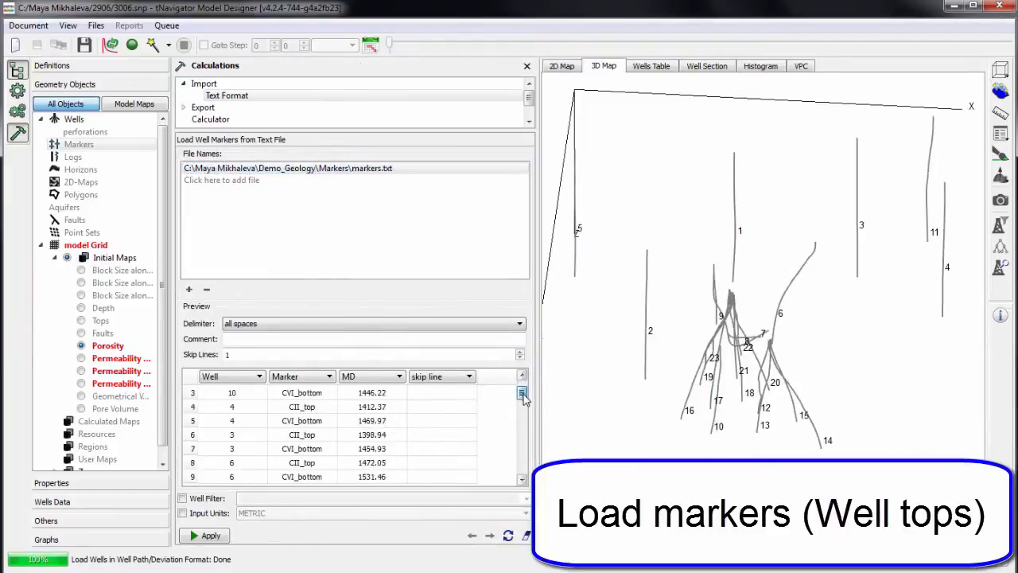
pyautogui.scroll(2, 522, 394)
pyautogui.scroll(1, 523, 393)
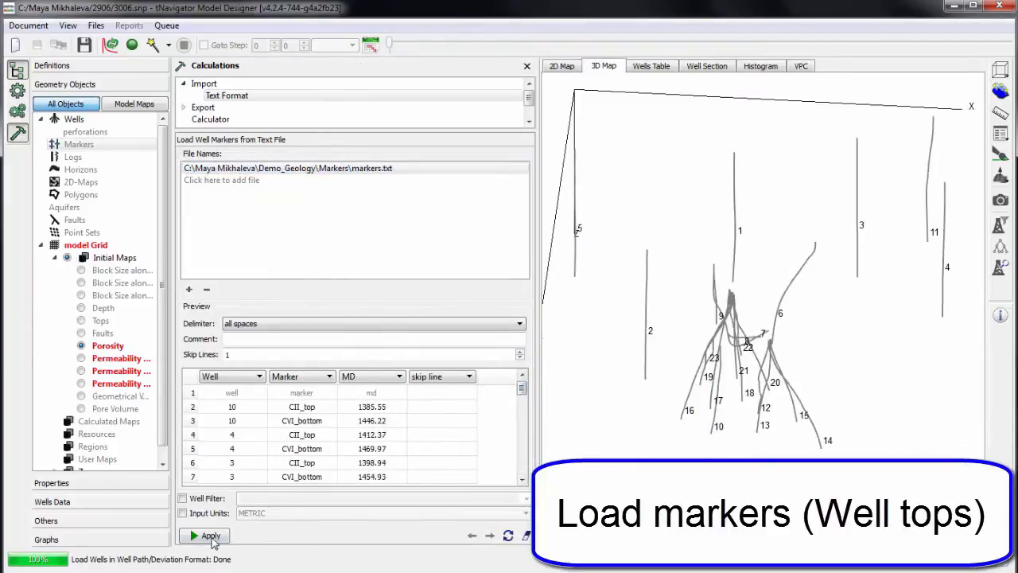
pyautogui.click(212, 537)
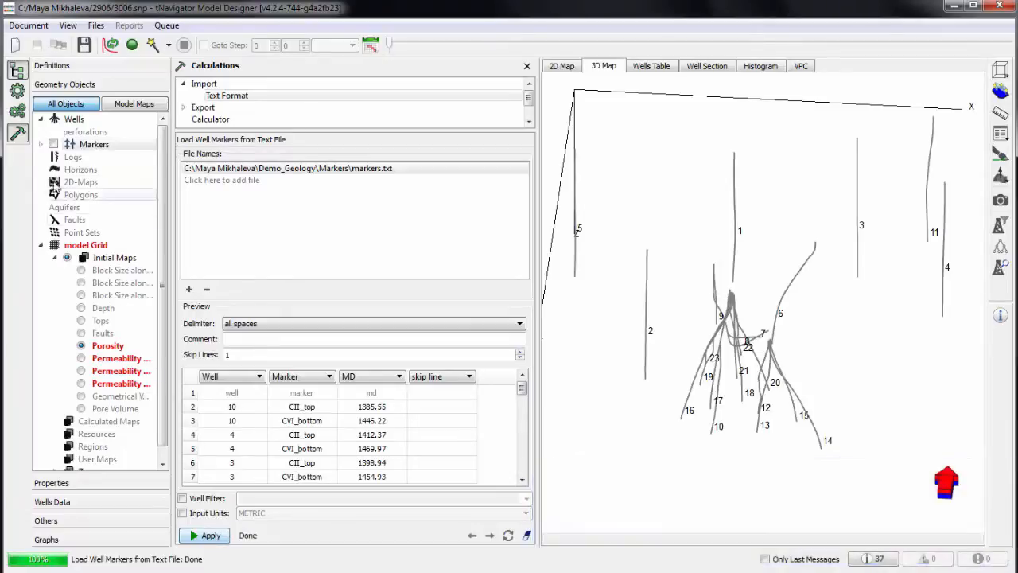
# Display the CII_top and CVI_bottom markers in the 3D map and turn off palette coloring for both.
pyautogui.click(40, 145)
pyautogui.click(99, 170)
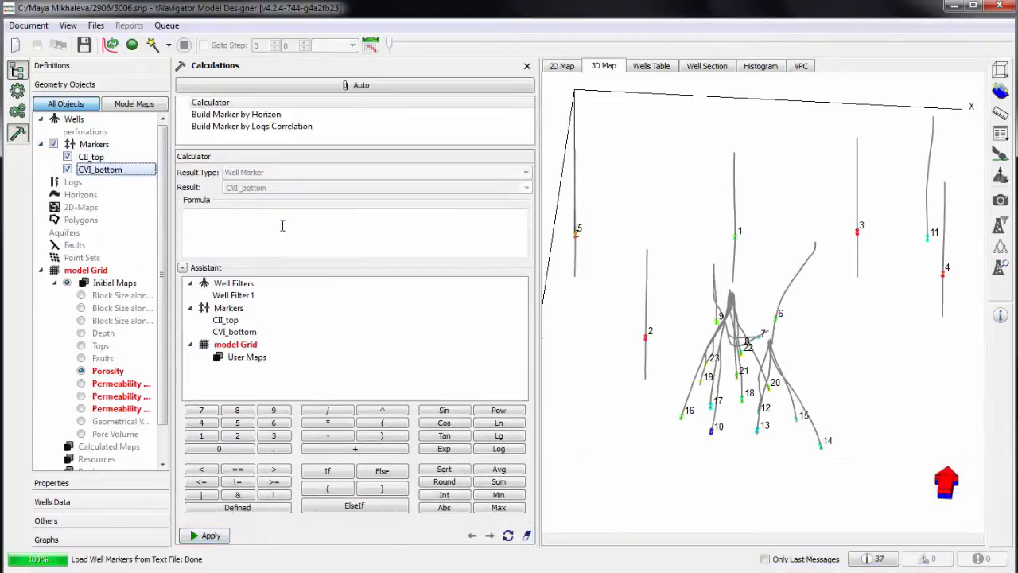
pyautogui.click(17, 111)
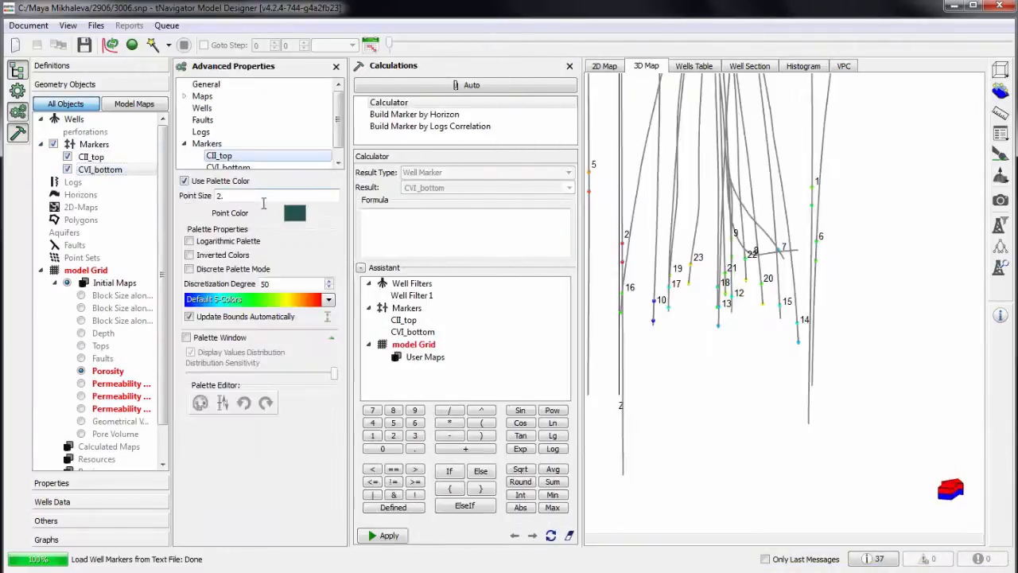
pyautogui.click(228, 167)
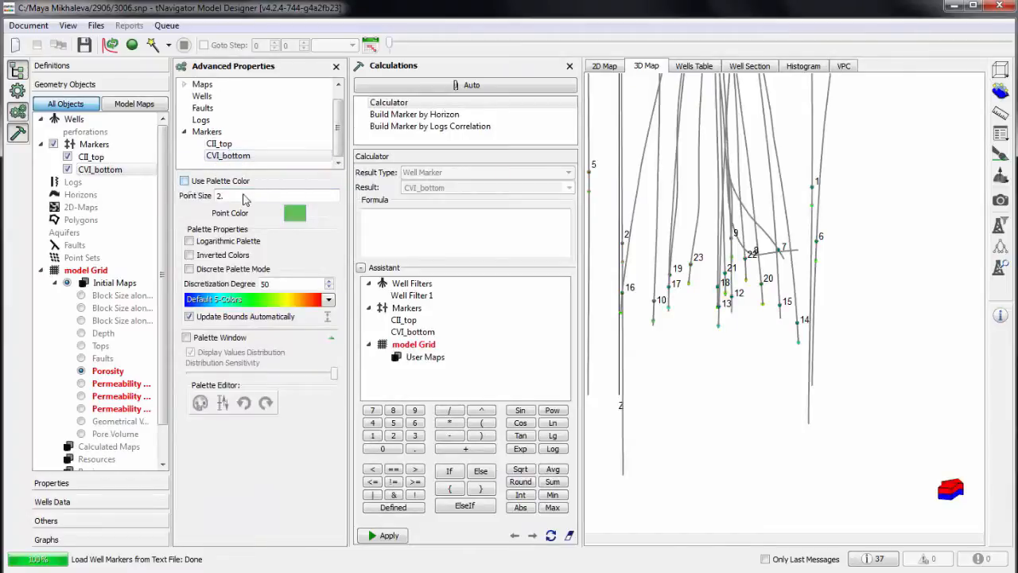
pyautogui.moveTo(763, 354); pyautogui.dragTo(692, 374)
# Import all well log files from the Demo_Geology LAS folder in LAS format.
pyautogui.click(72, 182)
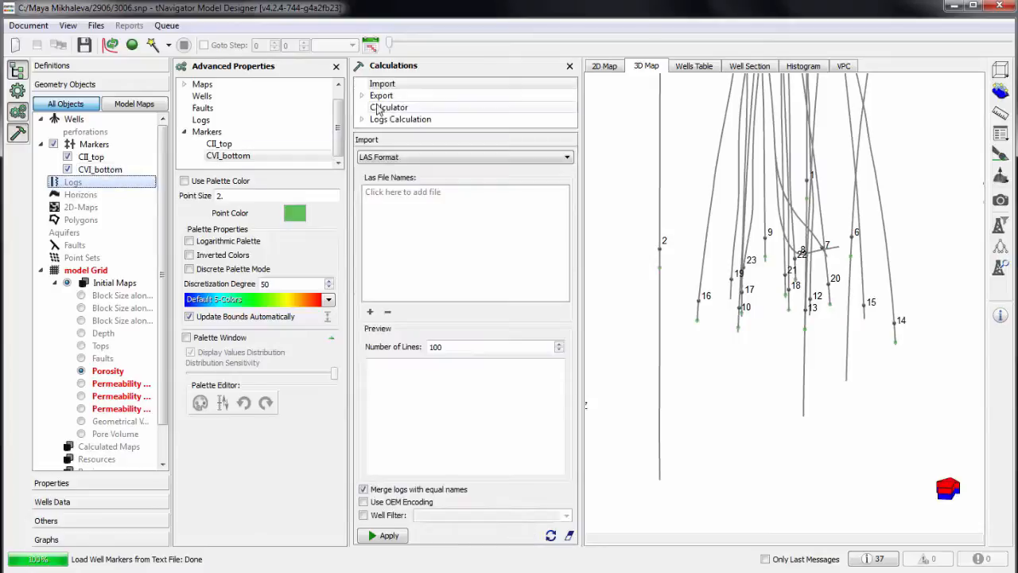
pyautogui.click(336, 67)
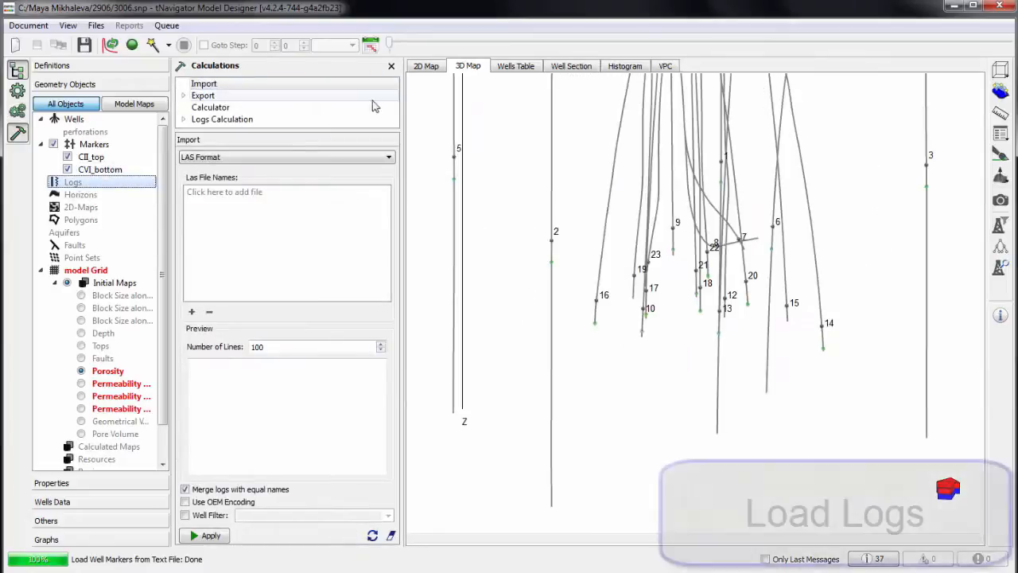
pyautogui.click(259, 202)
pyautogui.hotkey('ctrl', 'a')
pyautogui.click(593, 547)
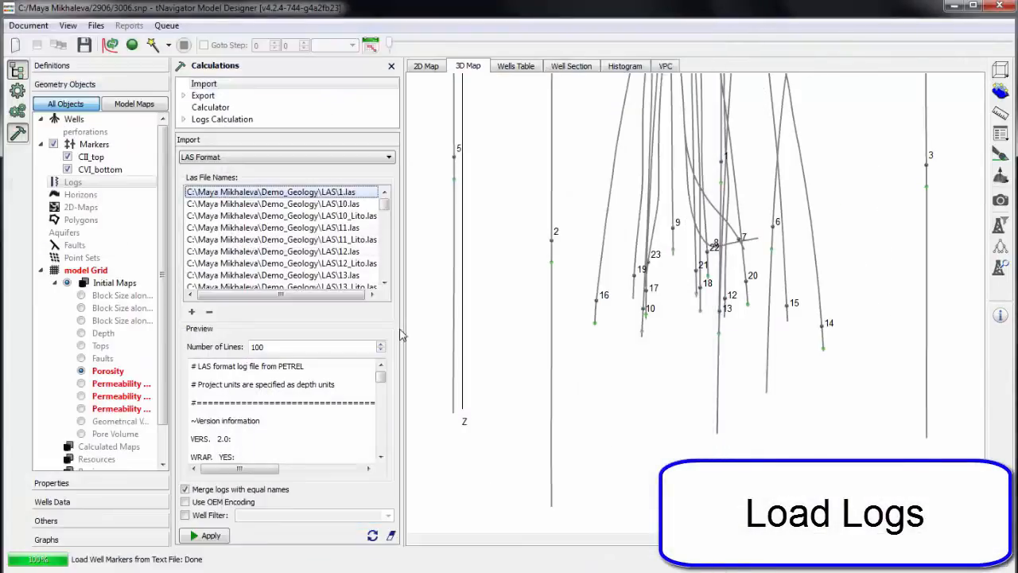
pyautogui.click(211, 536)
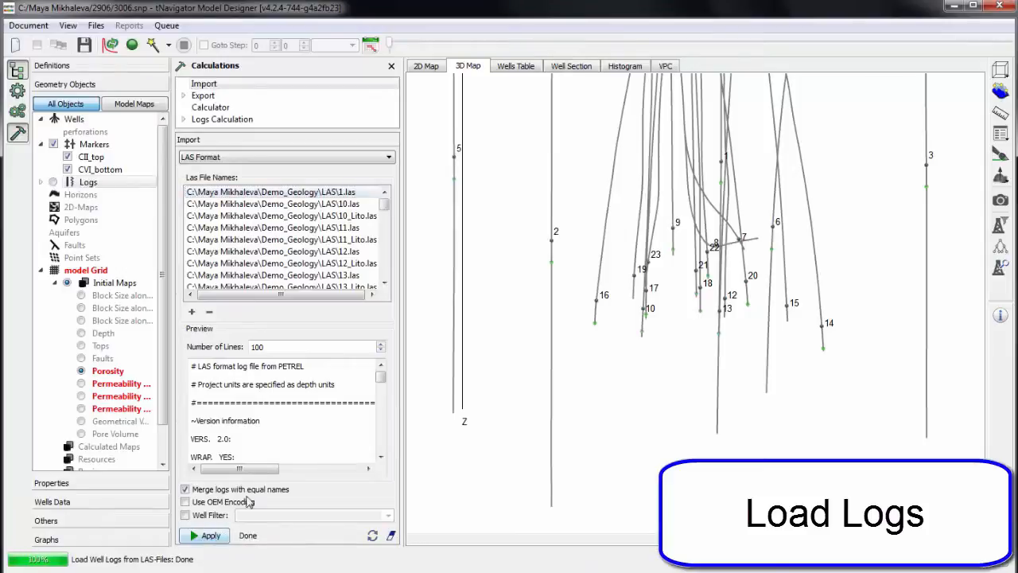
# Display the PS log along the wells in the 3D map and set the Z scaling to 6.
pyautogui.click(41, 182)
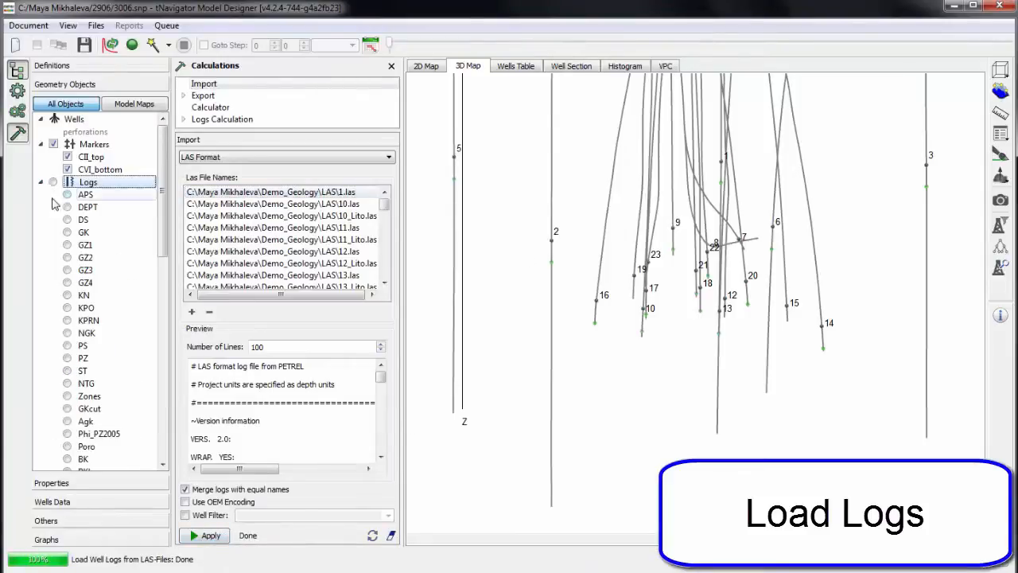
pyautogui.click(69, 347)
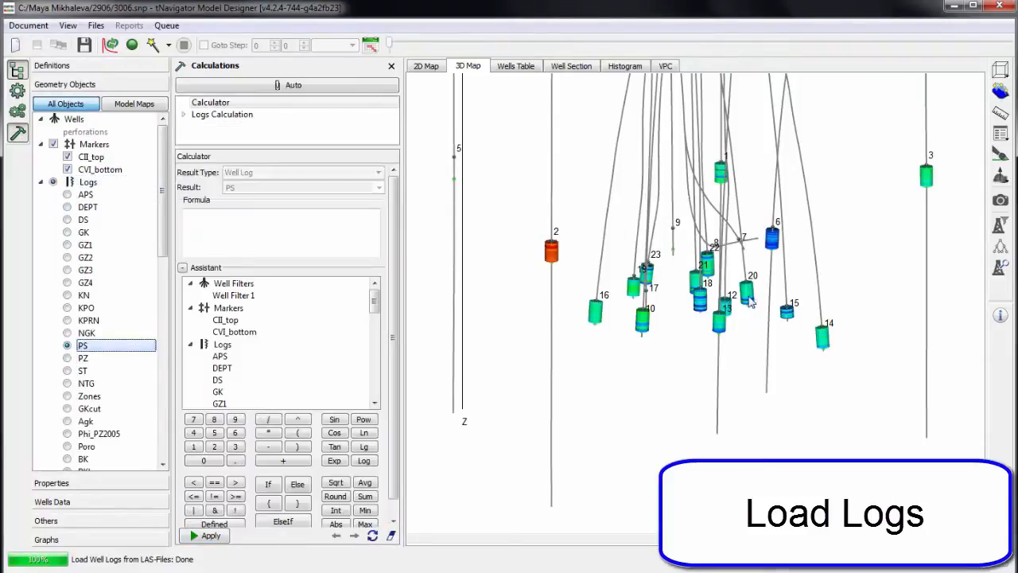
pyautogui.click(17, 90)
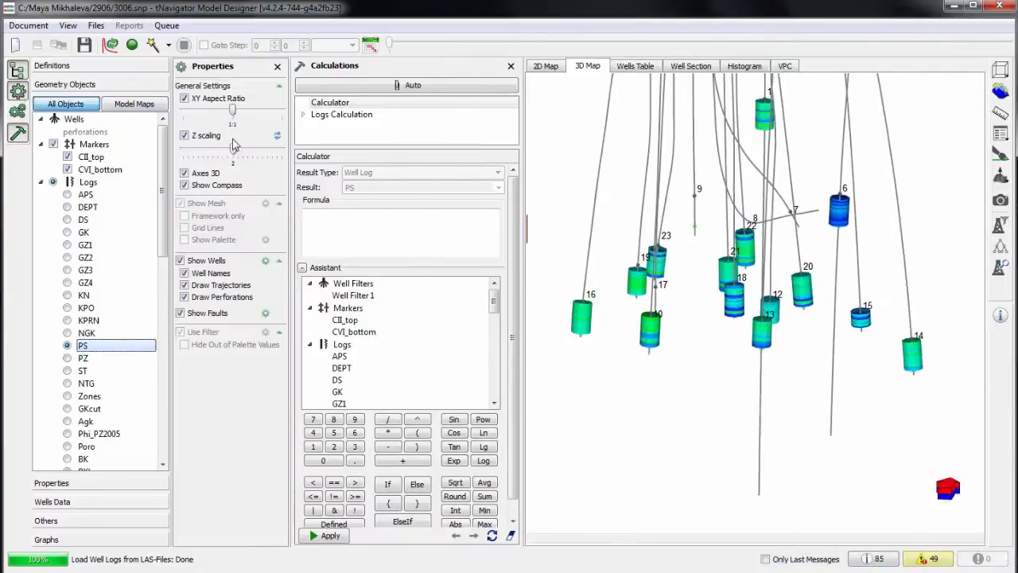
pyautogui.moveTo(233, 156); pyautogui.dragTo(243, 154)
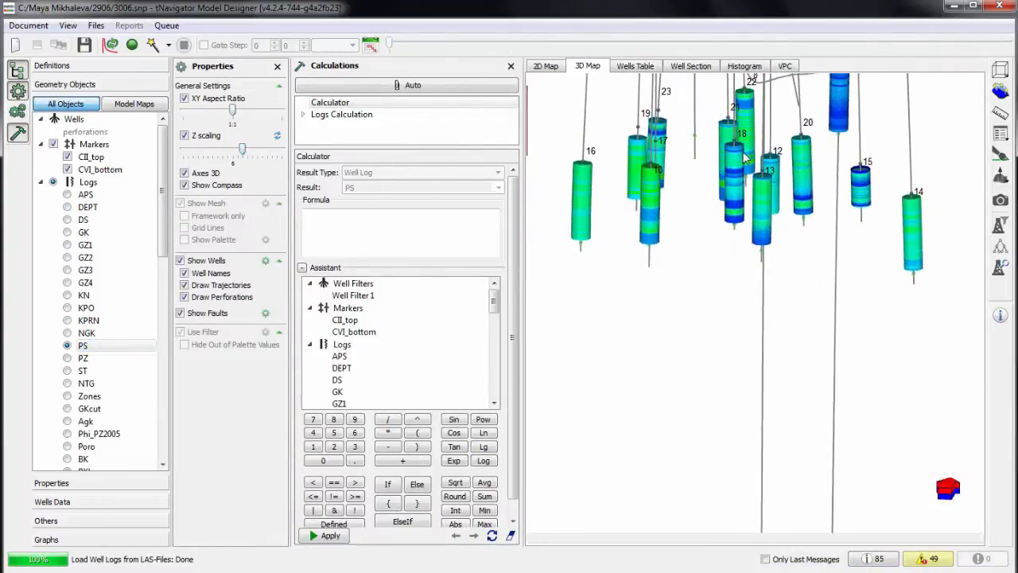
pyautogui.moveTo(744, 159); pyautogui.dragTo(719, 263, button='middle')
pyautogui.scroll(2, 719, 261)
# Show the palette window for the logs in the 3D map and close both properties panels.
pyautogui.click(17, 112)
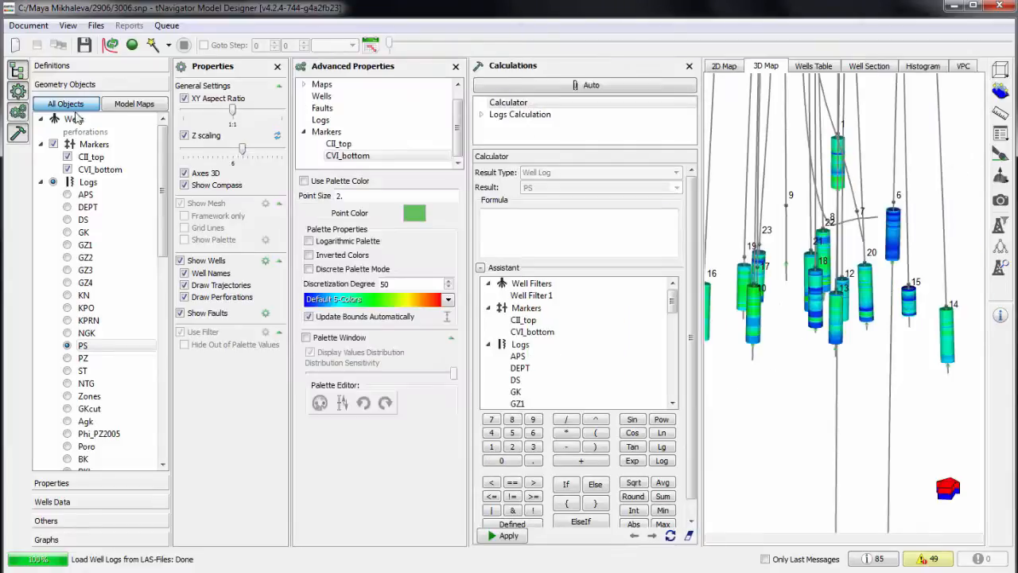
pyautogui.click(342, 119)
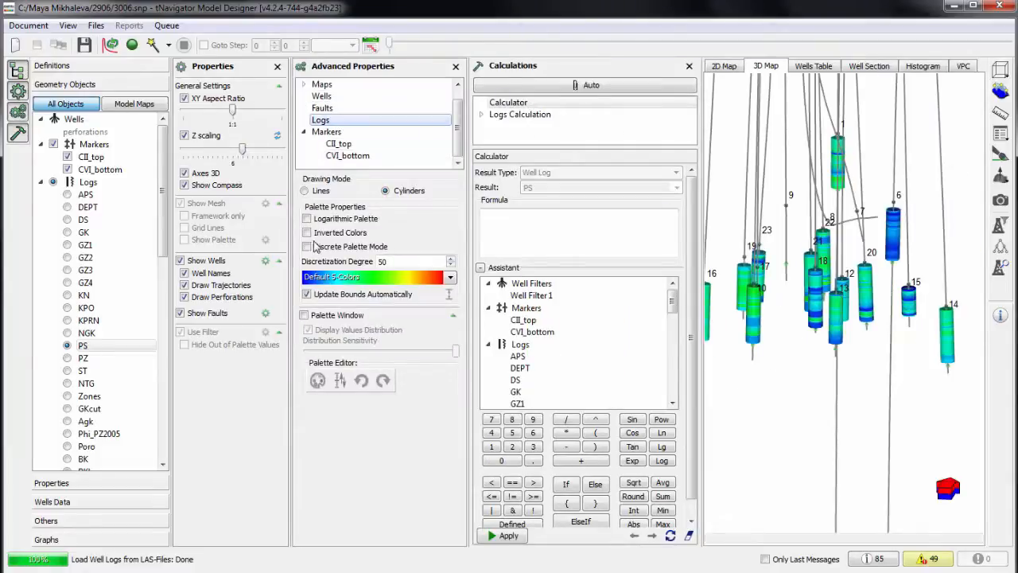
pyautogui.click(306, 315)
pyautogui.click(456, 66)
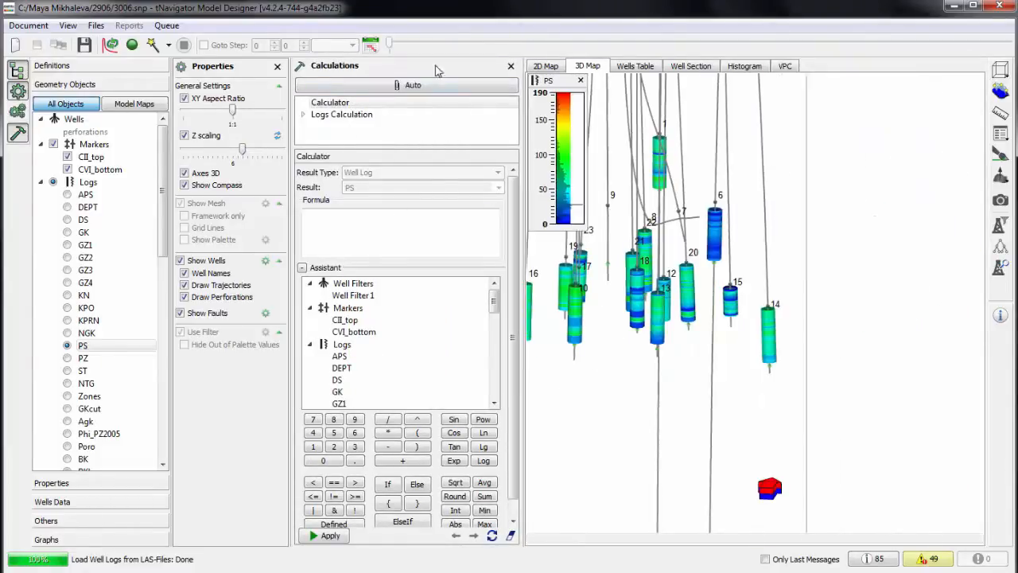
pyautogui.click(278, 66)
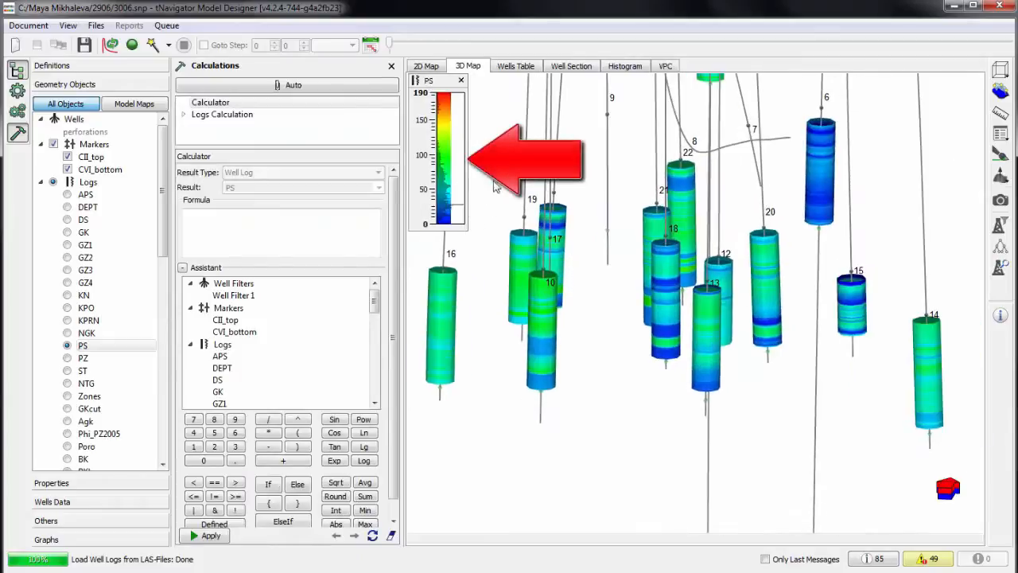
pyautogui.moveTo(567, 263); pyautogui.dragTo(461, 163)
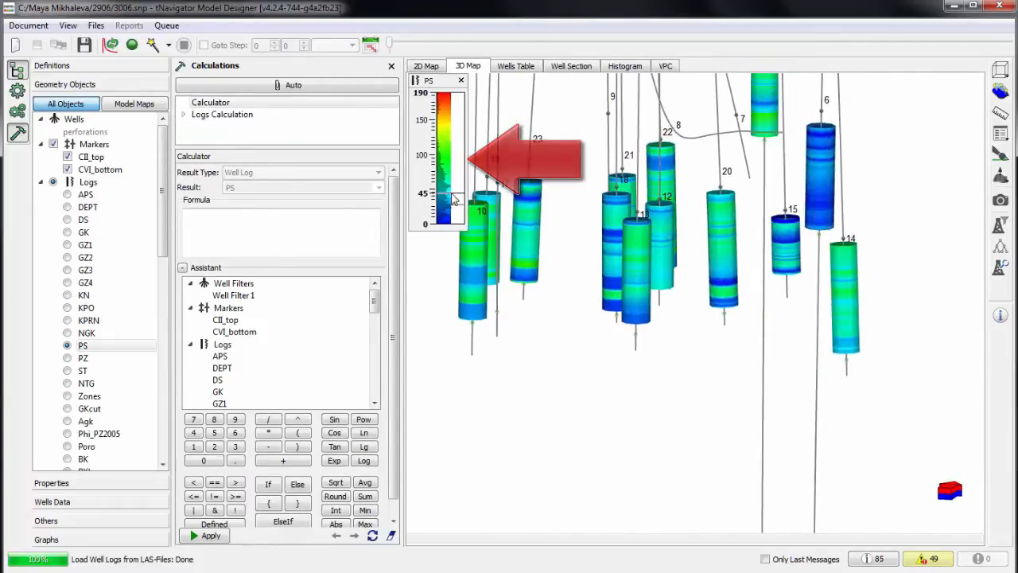
# Add the CII_top and CVI_bottom markers to the wells table and open the trajectory data of well 13.
pyautogui.click(523, 70)
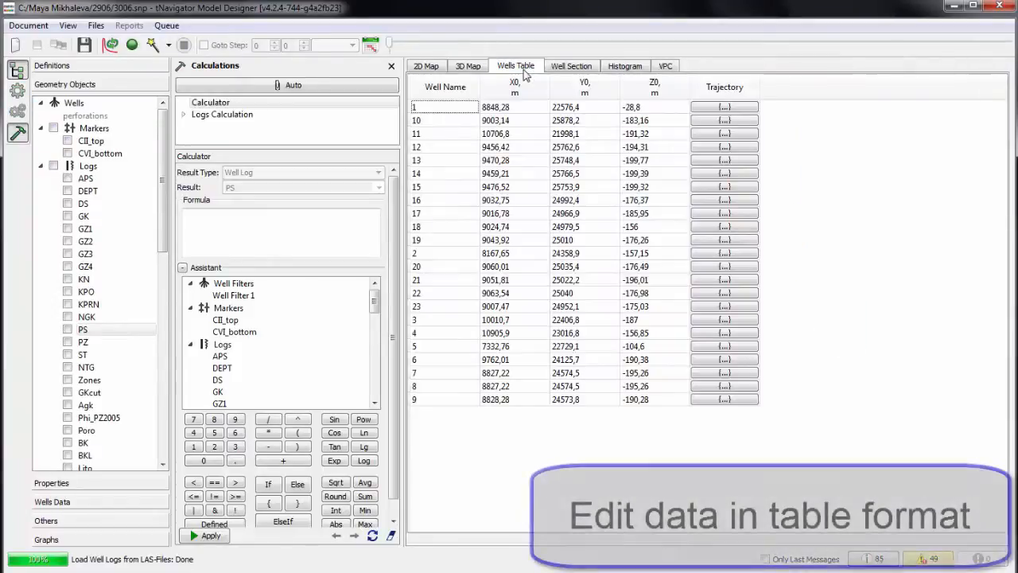
pyautogui.click(390, 65)
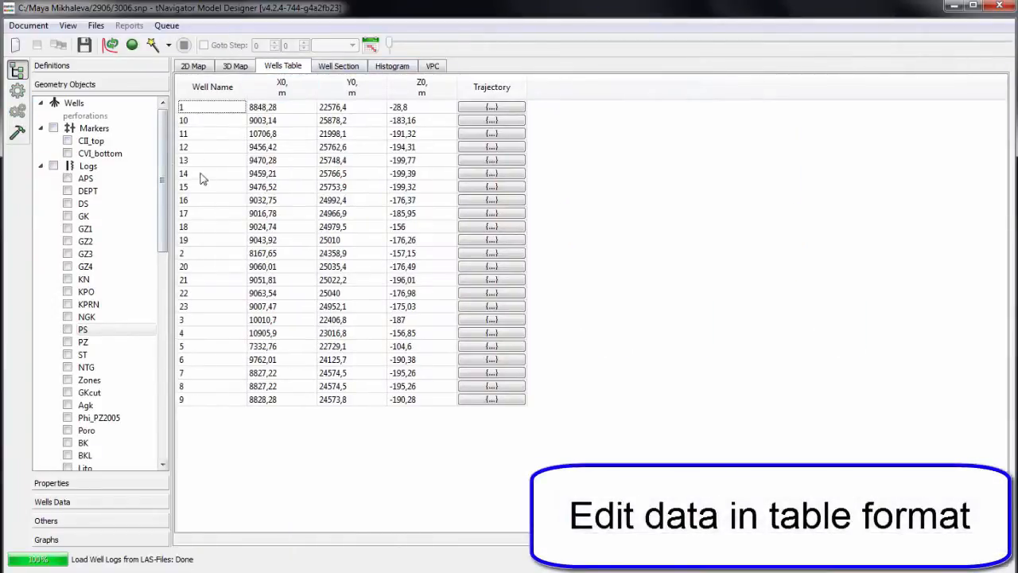
pyautogui.click(68, 140)
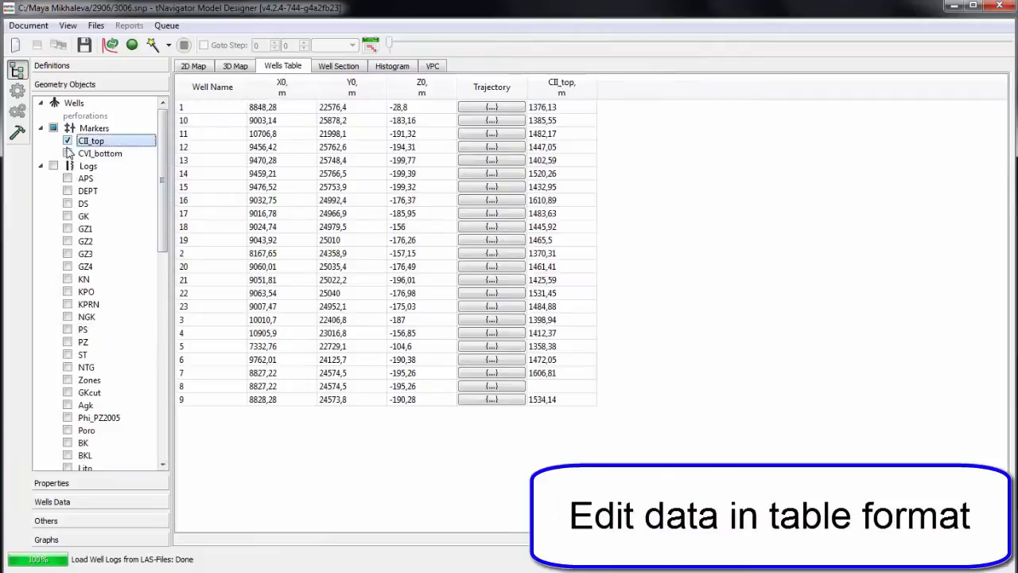
pyautogui.click(67, 153)
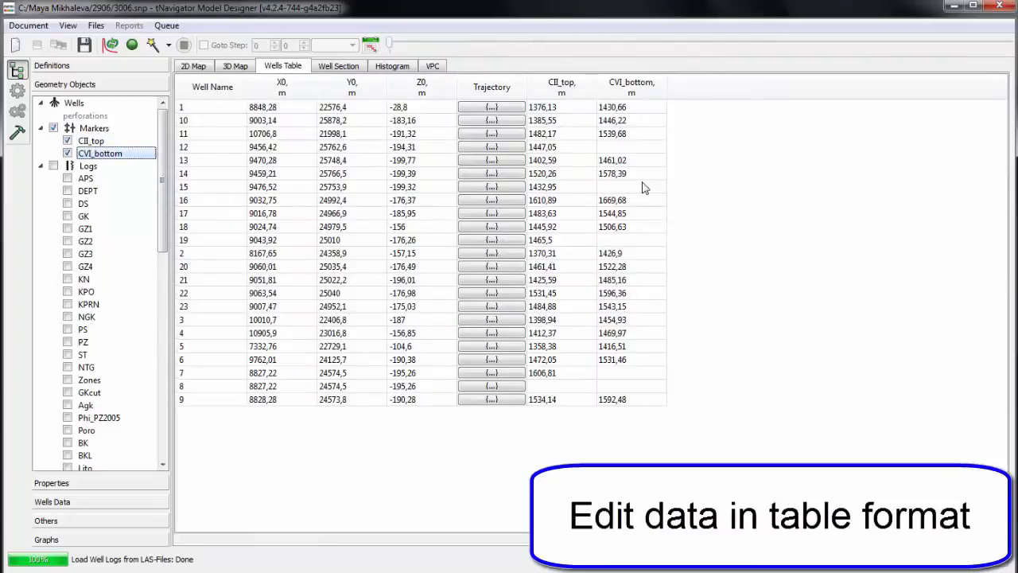
pyautogui.click(477, 161)
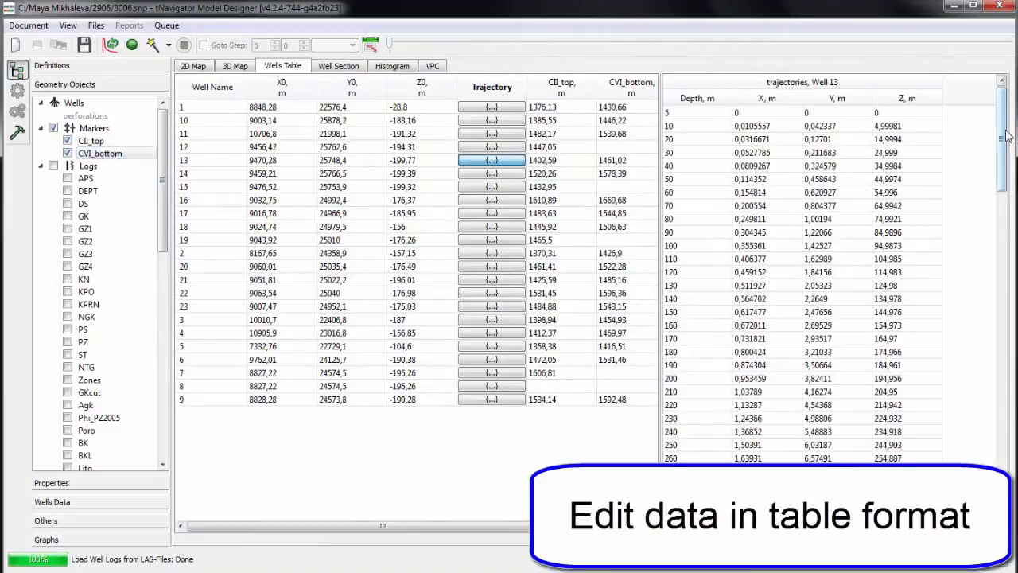
pyautogui.moveTo(1003, 131)
pyautogui.mouseDown()
pyautogui.moveTo(1004, 185)
pyautogui.moveTo(1008, 126)
pyautogui.mouseUp()
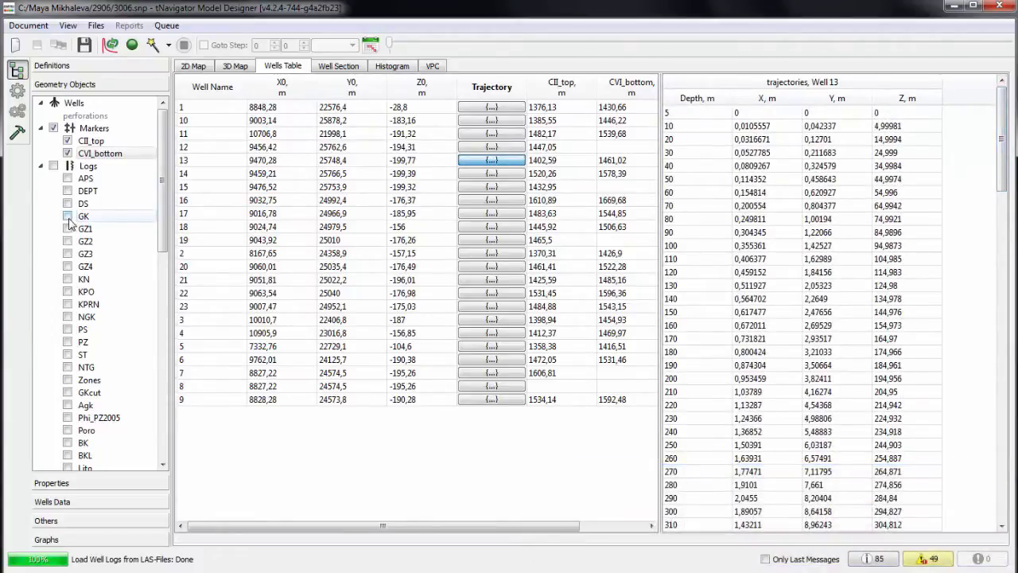
# Add the GK and APS logs to the wells table and open the GK log values of well 13.
pyautogui.click(68, 216)
pyautogui.click(68, 178)
pyautogui.moveTo(433, 525); pyautogui.dragTo(600, 532)
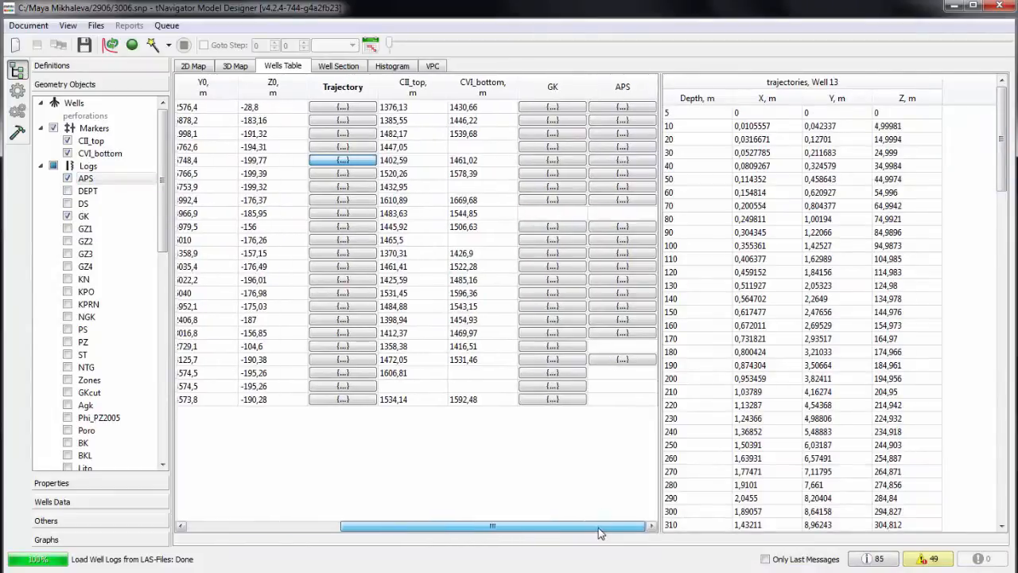
pyautogui.click(549, 161)
pyautogui.moveTo(839, 526); pyautogui.dragTo(944, 527)
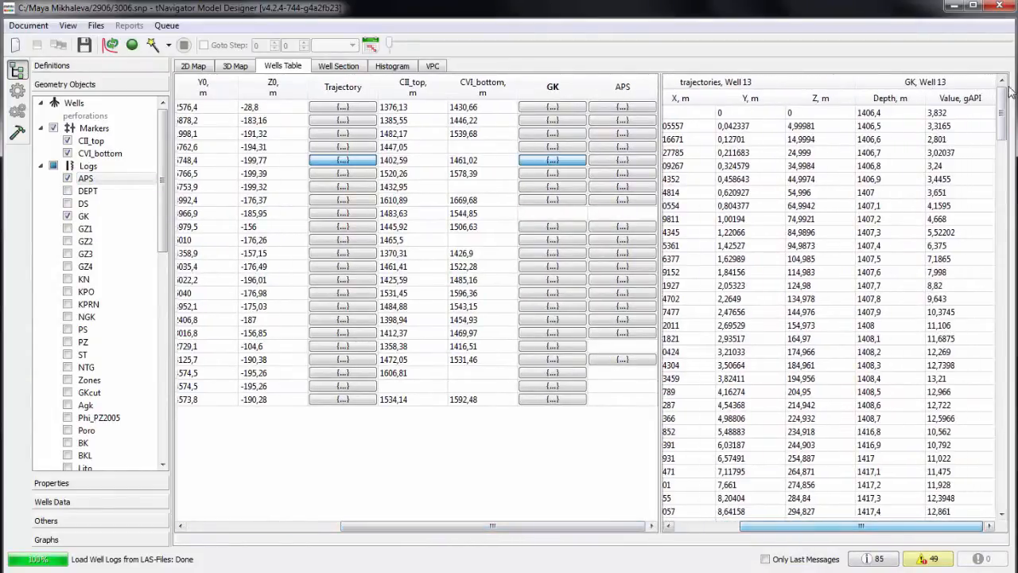
pyautogui.moveTo(1004, 115)
pyautogui.mouseDown()
pyautogui.moveTo(1007, 153)
pyautogui.moveTo(1006, 119)
pyautogui.mouseUp()
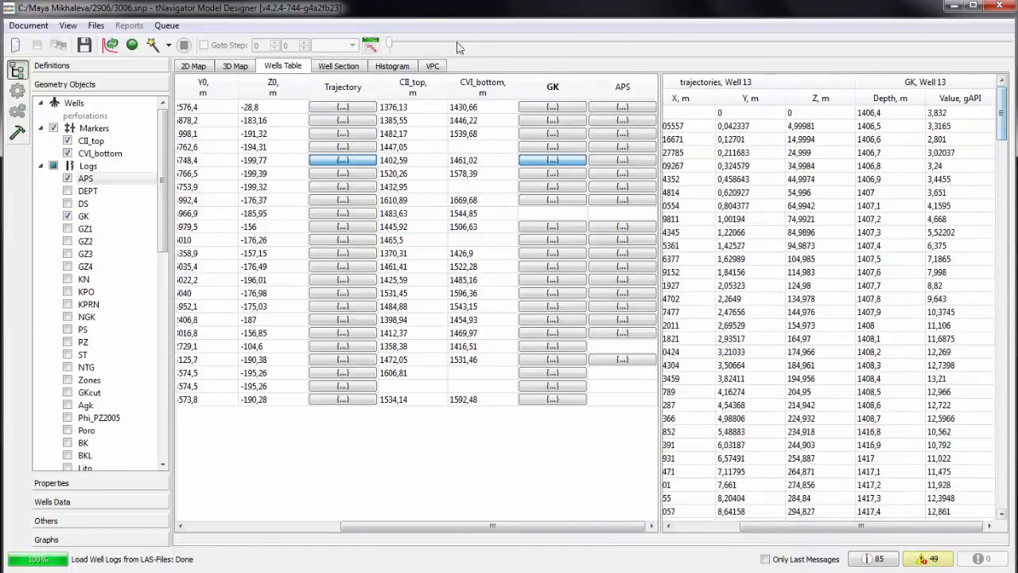
# Display wells 1, 10 and 12 in the well section.
pyautogui.click(339, 67)
pyautogui.click(19, 91)
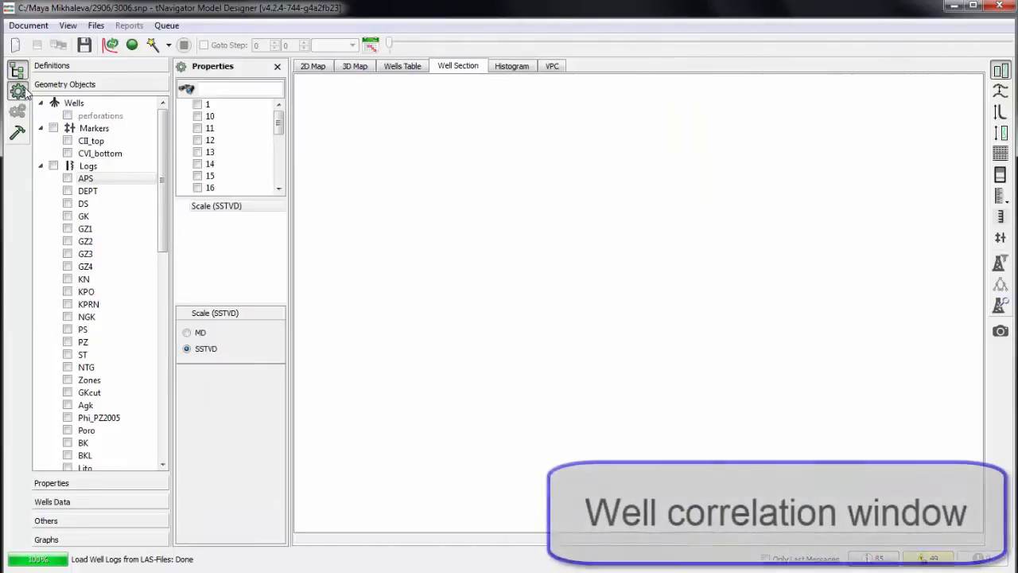
pyautogui.click(197, 104)
pyautogui.click(197, 116)
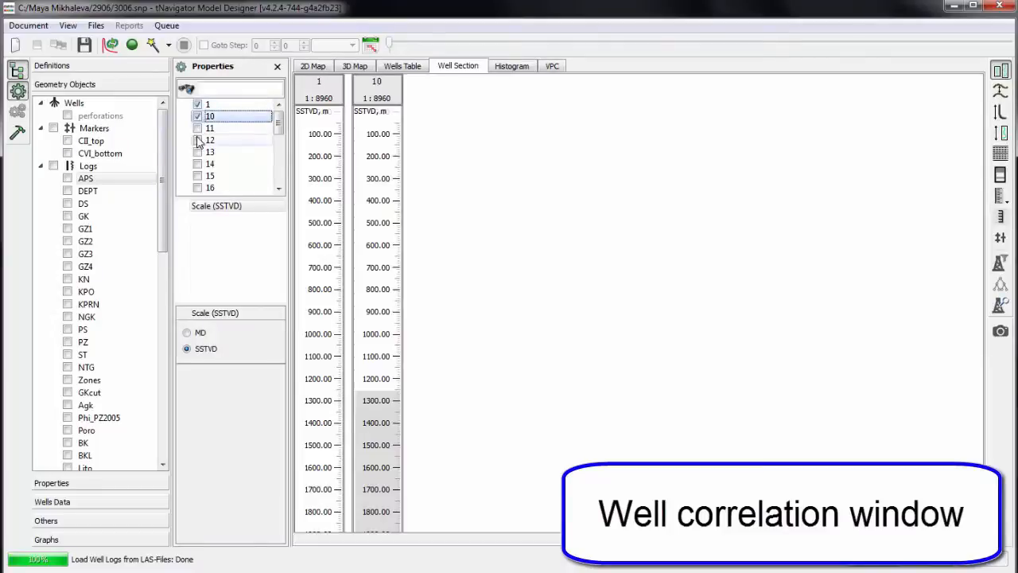
pyautogui.click(198, 140)
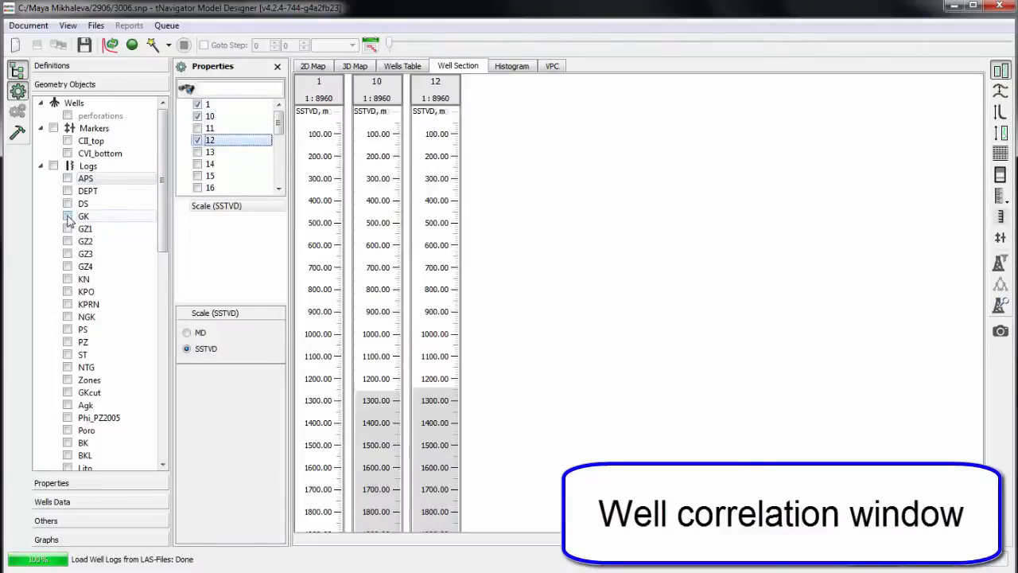
# Add the GK, NTG and Poro logs to the well section.
pyautogui.click(67, 216)
pyautogui.click(67, 366)
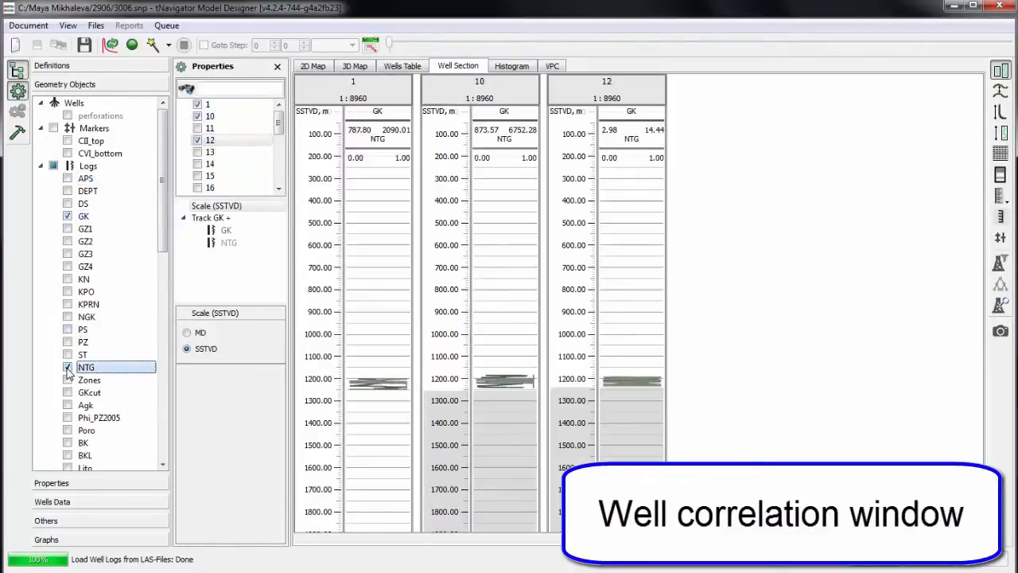
pyautogui.scroll(-1, 80, 374)
pyautogui.click(68, 392)
pyautogui.scroll(10, 358, 374)
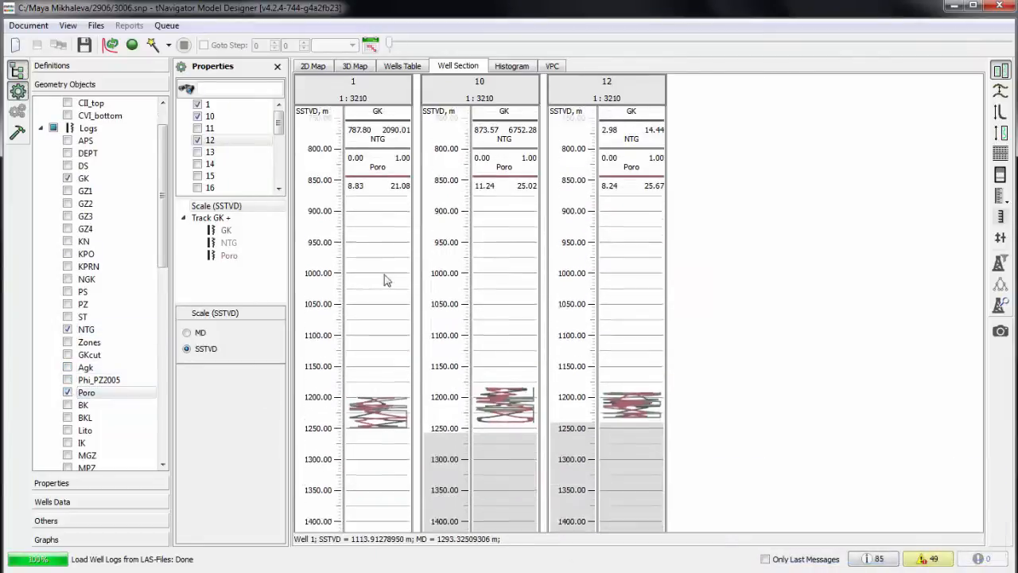
# Split the combined log track so that GK, Poro and NTG each have their own track.
pyautogui.moveTo(228, 243); pyautogui.dragTo(228, 292)
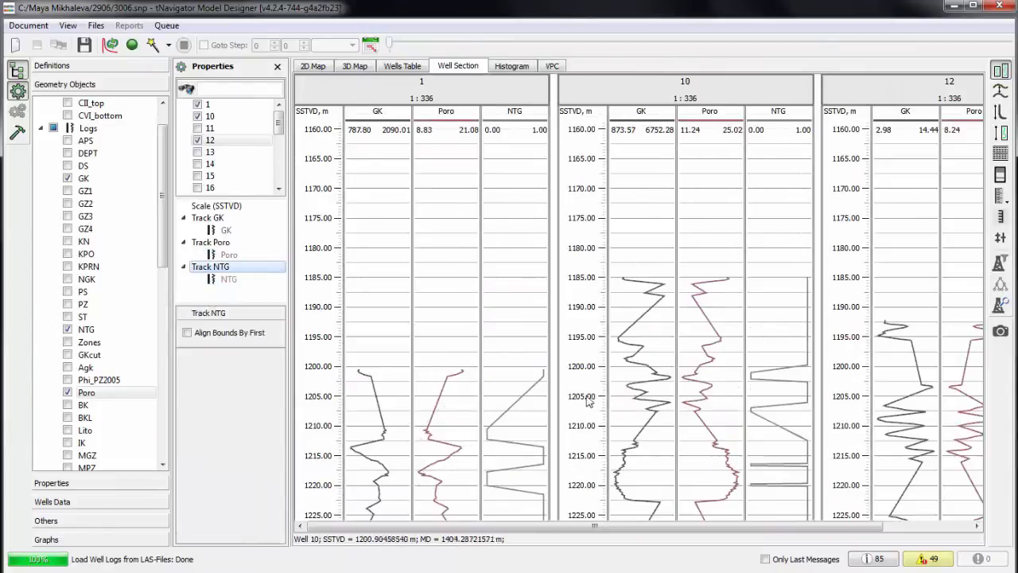
pyautogui.scroll(-2, 640, 397)
pyautogui.scroll(3, 639, 351)
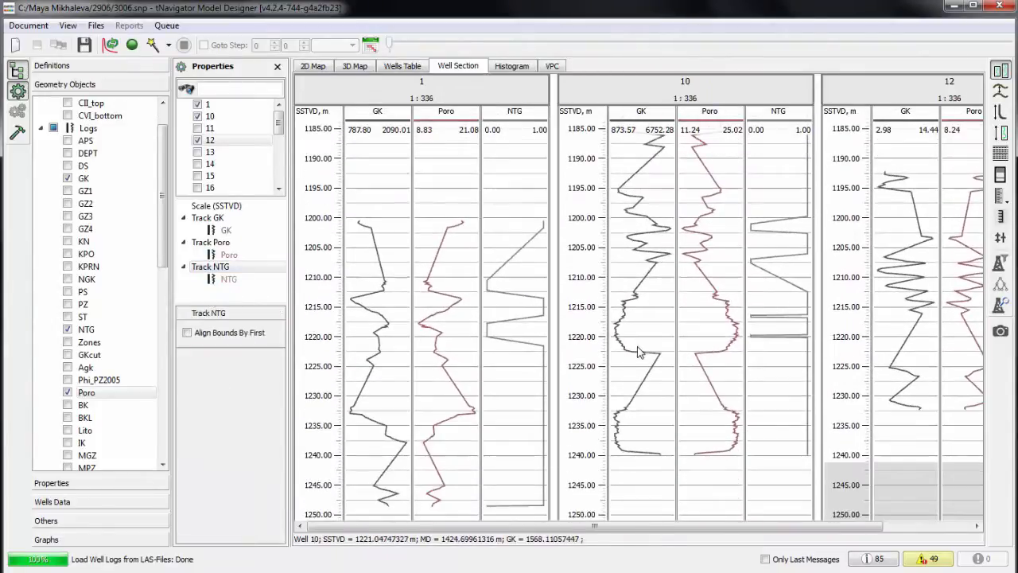
# Set the drawing style of the NTG log to Color Stick.
pyautogui.click(227, 279)
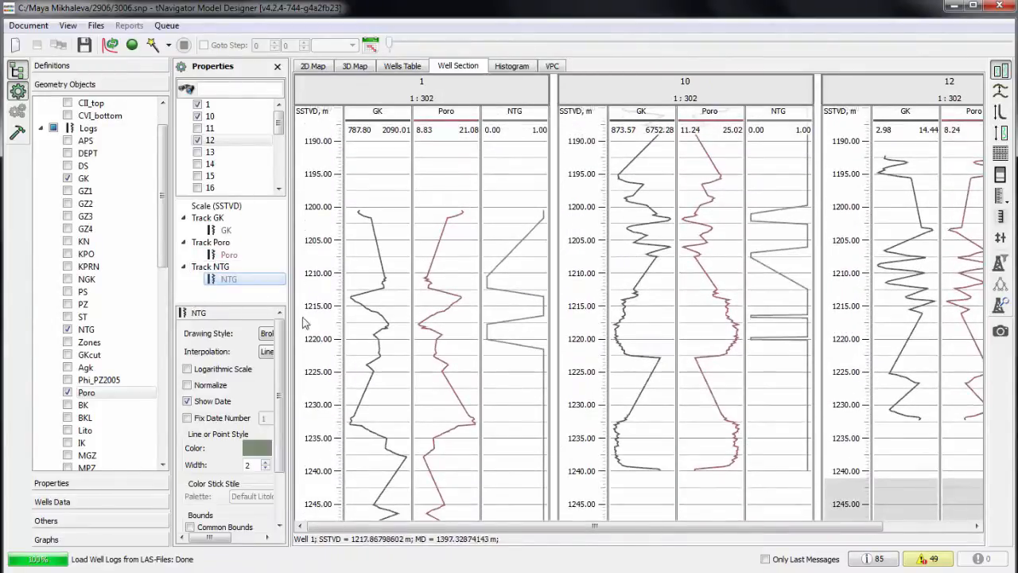
pyautogui.moveTo(294, 306); pyautogui.dragTo(352, 306)
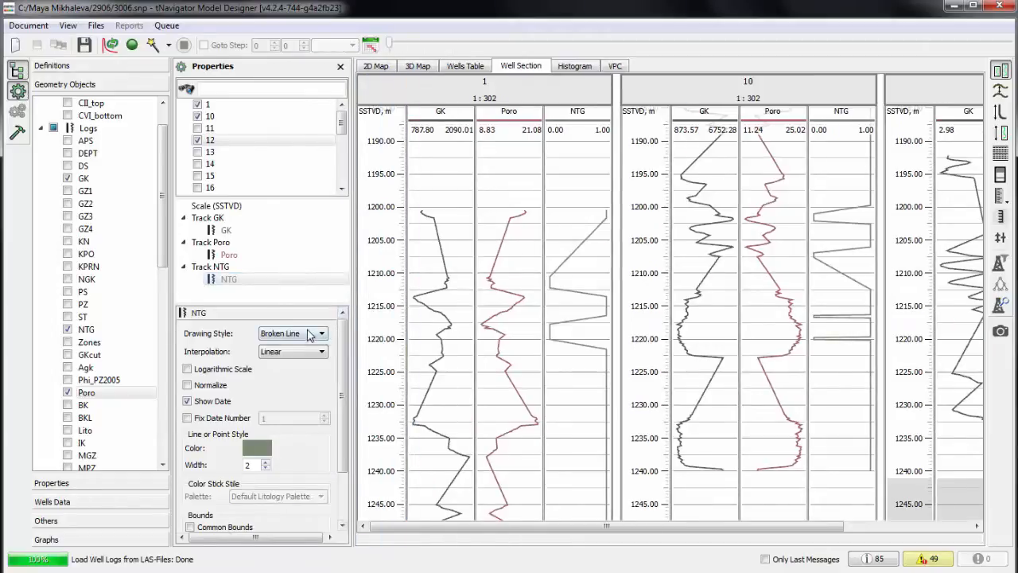
pyautogui.click(292, 333)
pyautogui.click(291, 379)
pyautogui.scroll(-3, 657, 296)
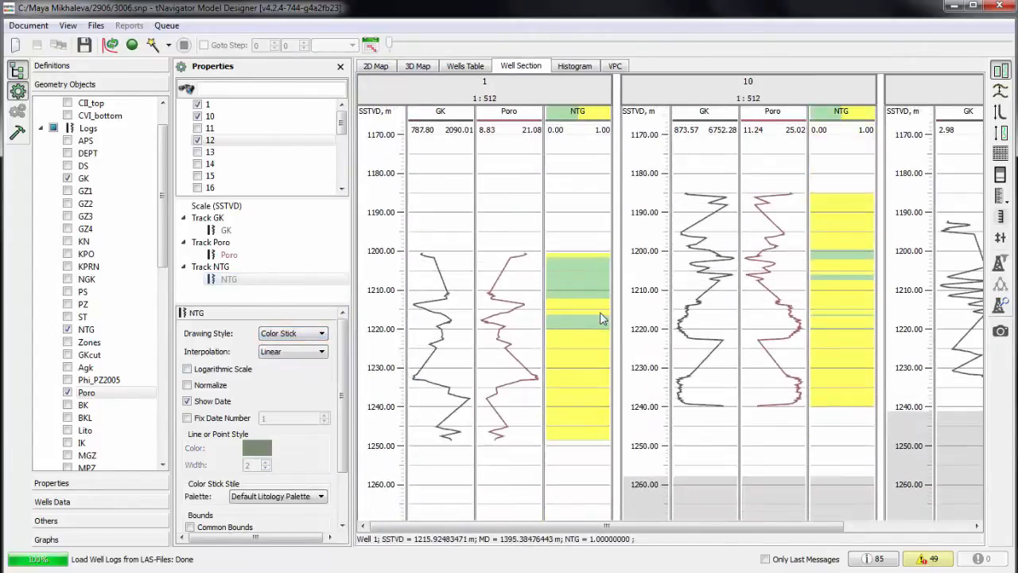
# Set the drawing style of the Poro log to Line & Points.
pyautogui.click(229, 255)
pyautogui.click(292, 333)
pyautogui.click(291, 345)
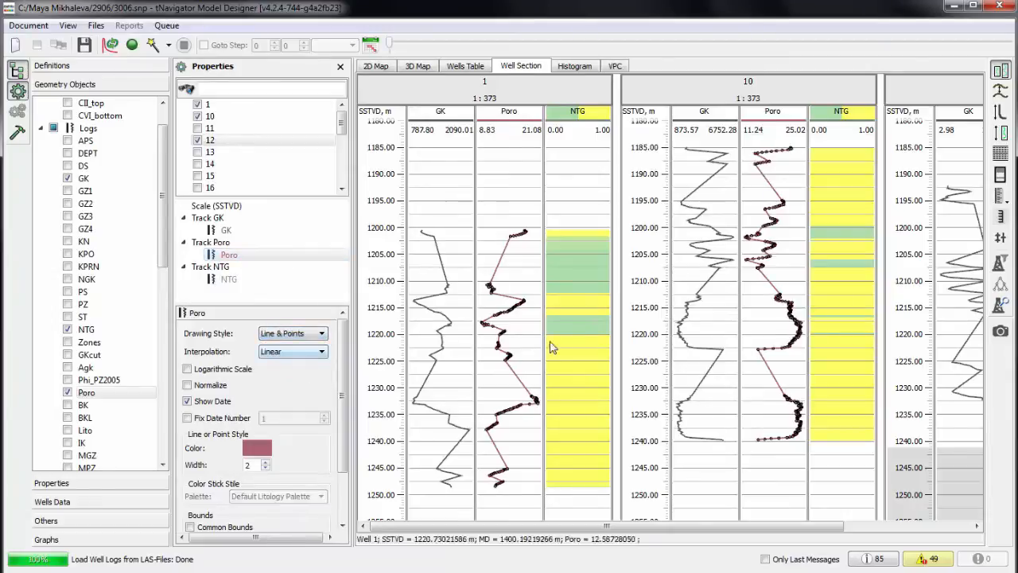
pyautogui.scroll(3, 557, 350)
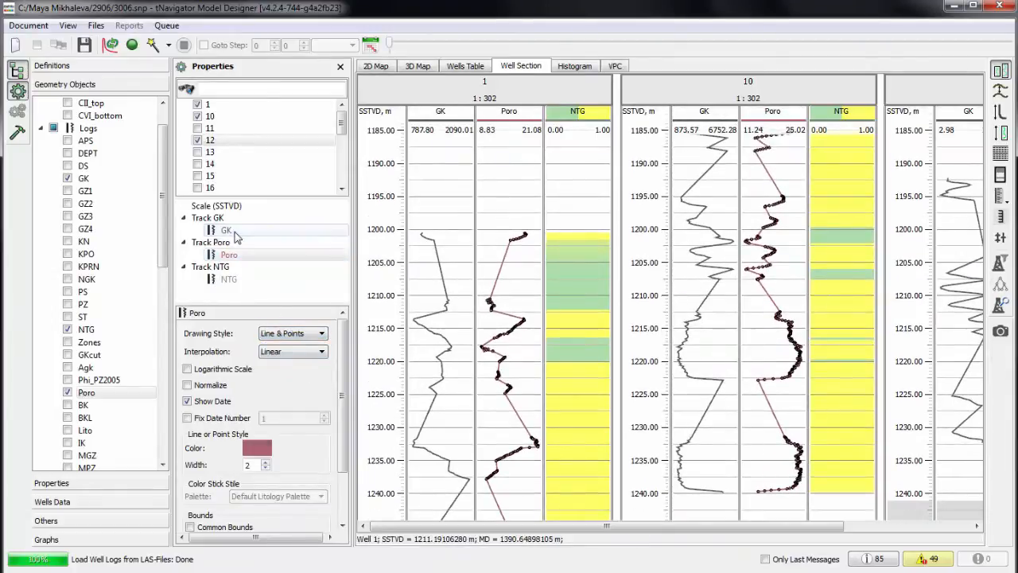
# Set the drawing style of the GK log to Solid Rectangle.
pyautogui.click(227, 229)
pyautogui.click(292, 333)
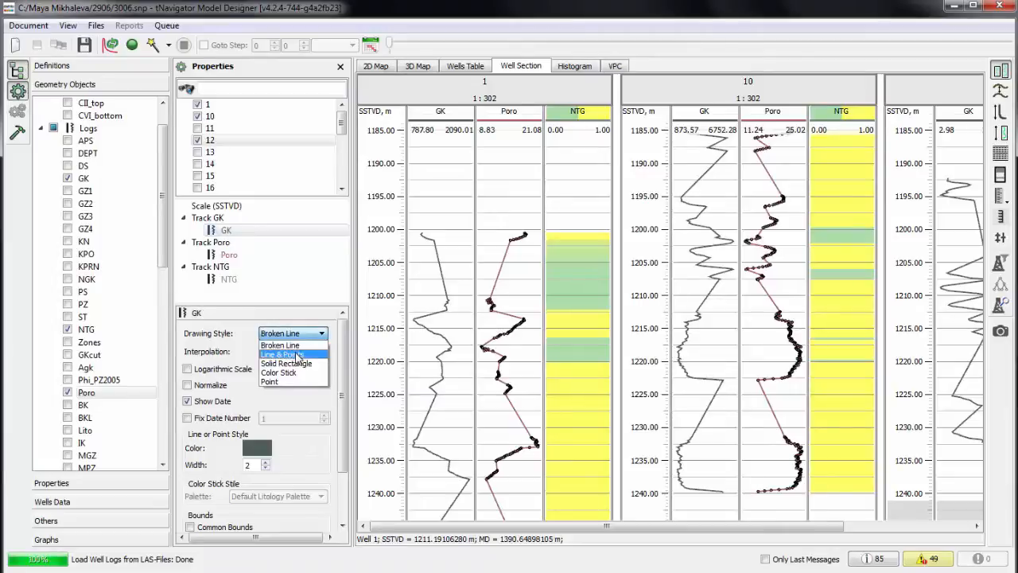
pyautogui.click(291, 361)
pyautogui.scroll(1, 712, 348)
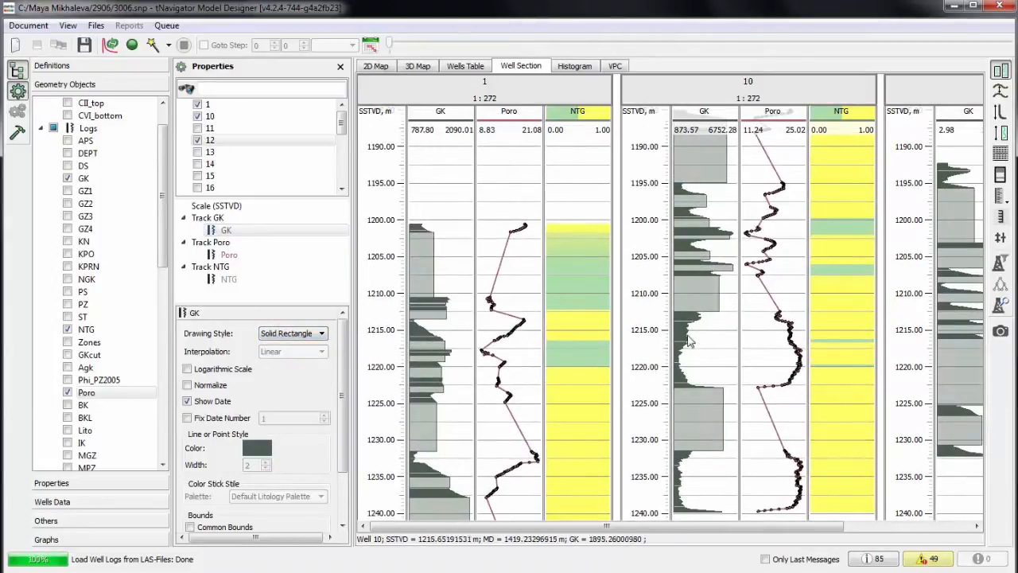
# Show the CII_top and CVI_bottom markers in the well section and narrow the properties panel to fit all three wells.
pyautogui.moveTo(161, 146); pyautogui.dragTo(162, 130)
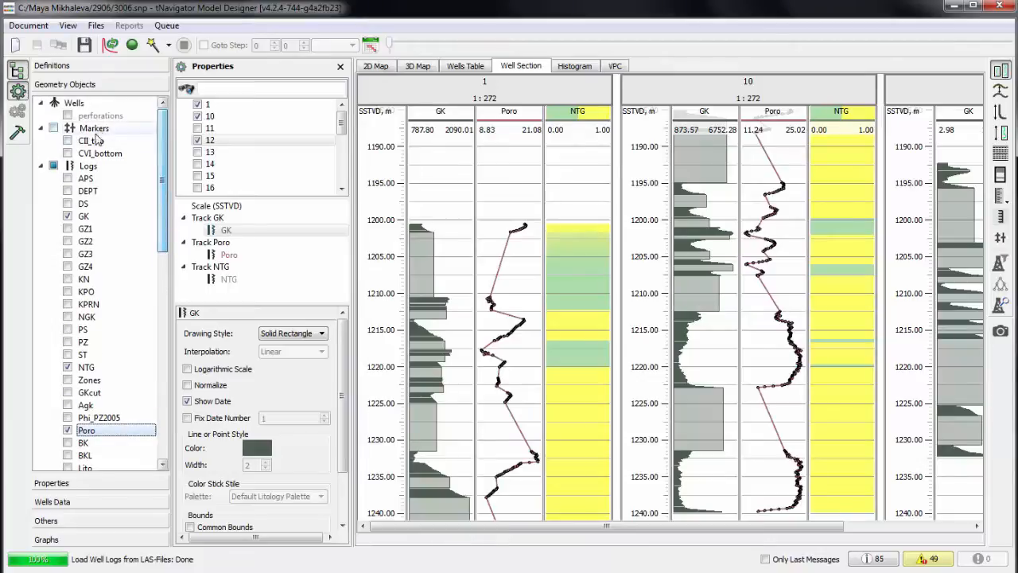
pyautogui.click(54, 128)
pyautogui.click(99, 153)
pyautogui.scroll(-3, 624, 333)
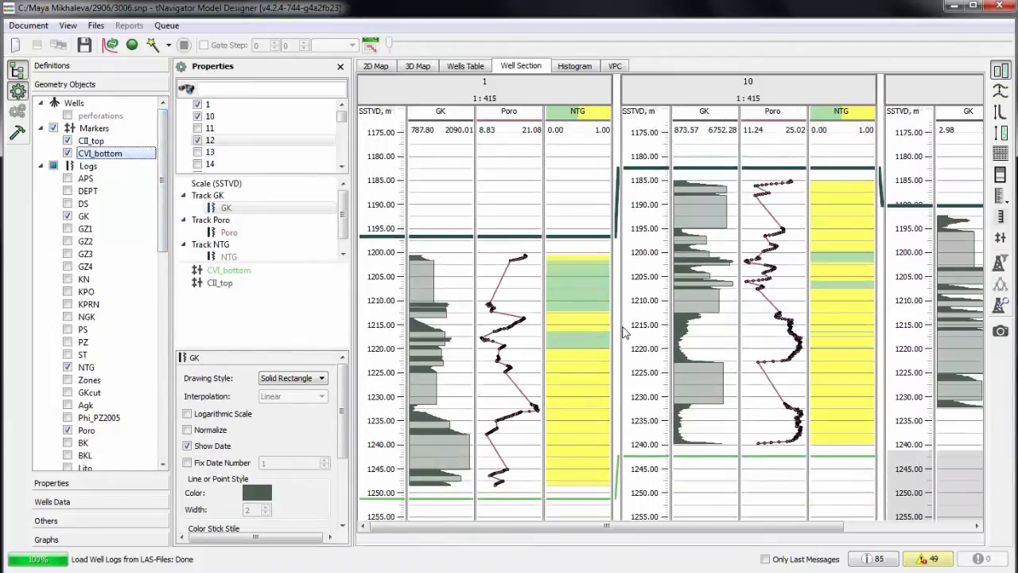
pyautogui.scroll(-1, 625, 333)
pyautogui.moveTo(352, 350); pyautogui.dragTo(263, 350)
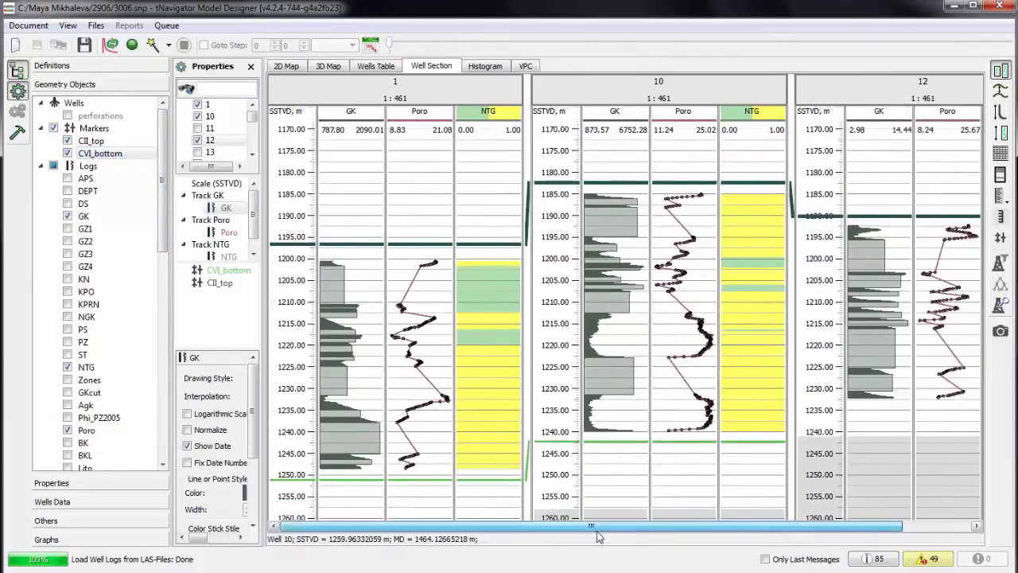
# Move the CII_top marker down to about 1198.65 m in well 1 and about 1185 m in well 10.
pyautogui.click(1000, 239)
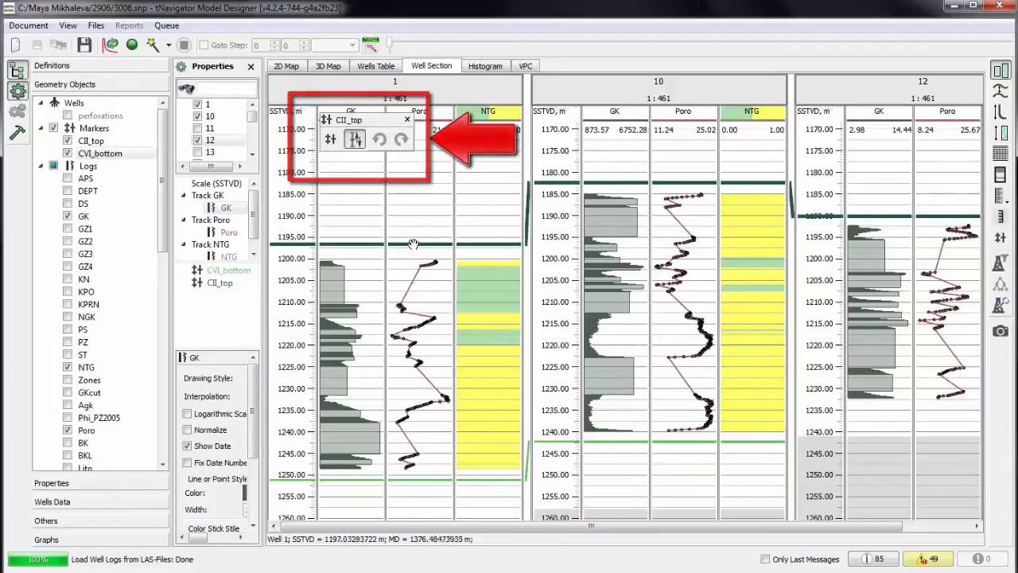
pyautogui.click(355, 140)
pyautogui.moveTo(412, 270)
pyautogui.mouseDown()
pyautogui.moveTo(413, 288)
pyautogui.moveTo(414, 253)
pyautogui.mouseUp()
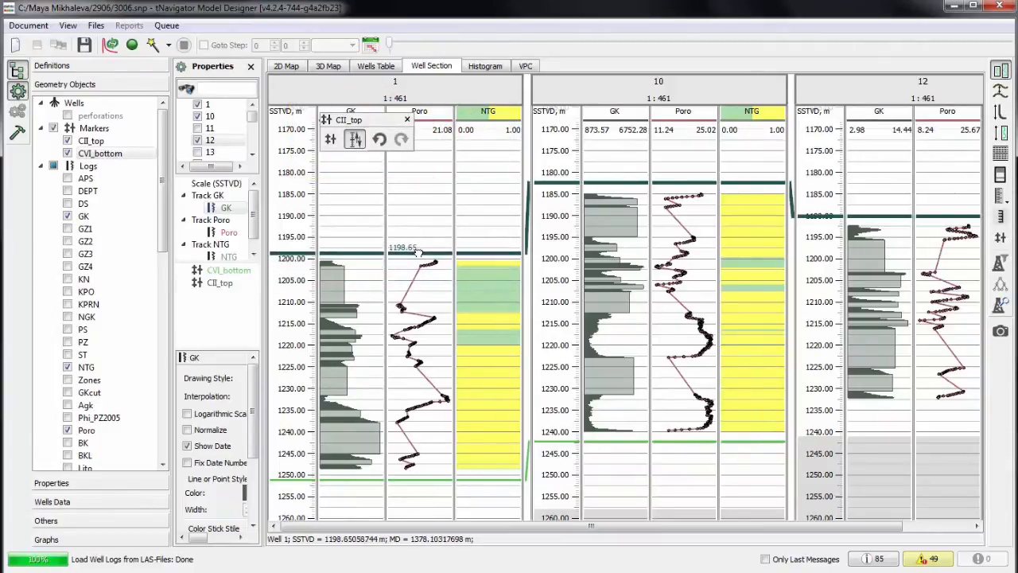
pyautogui.moveTo(617, 183)
pyautogui.mouseDown()
pyautogui.moveTo(620, 226)
pyautogui.moveTo(623, 195)
pyautogui.mouseUp()
# Add the CVI_bottom marker to well 12 below the logs and move it up to about 1233 m.
pyautogui.click(330, 139)
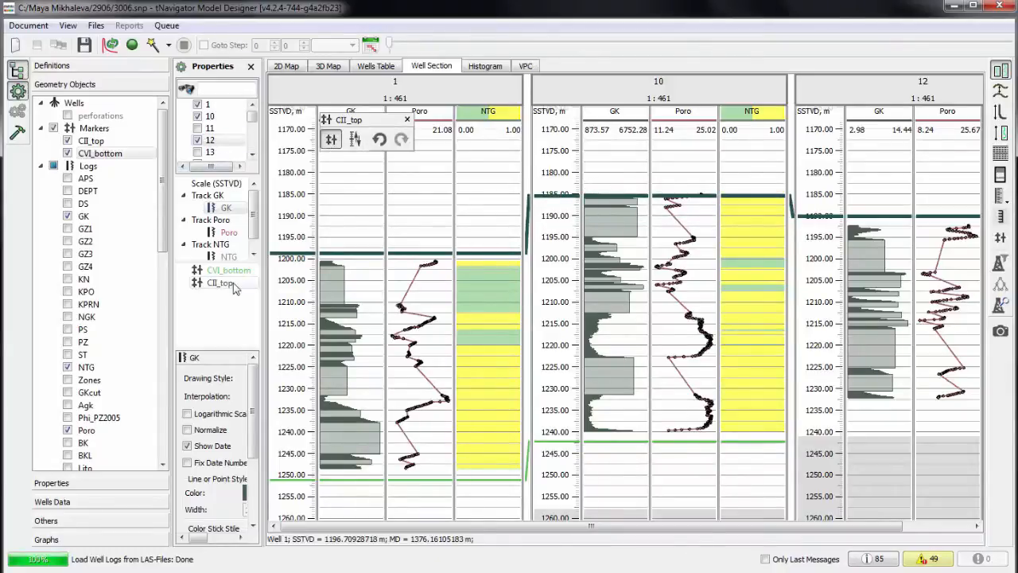
pyautogui.click(234, 275)
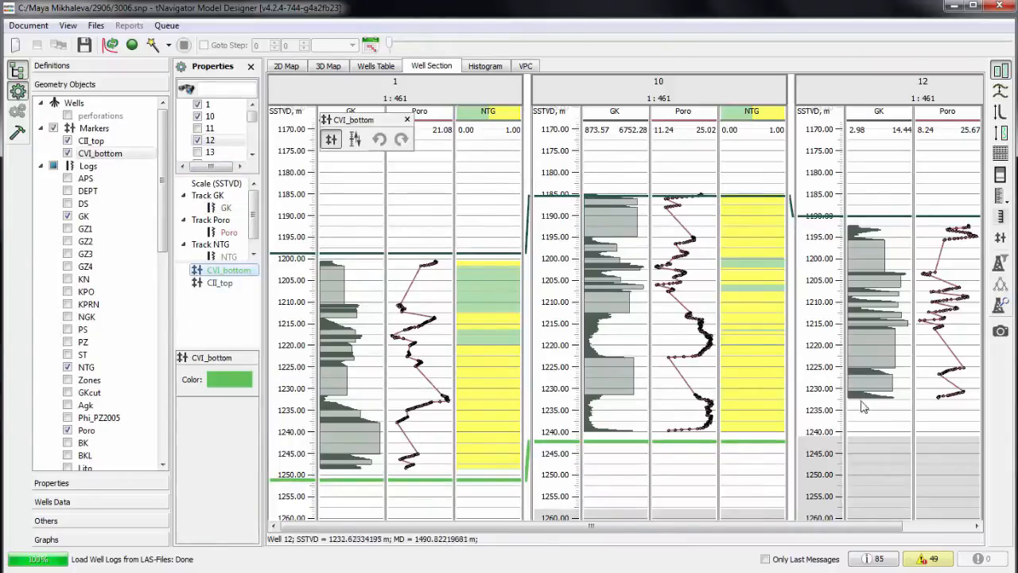
pyautogui.click(886, 410)
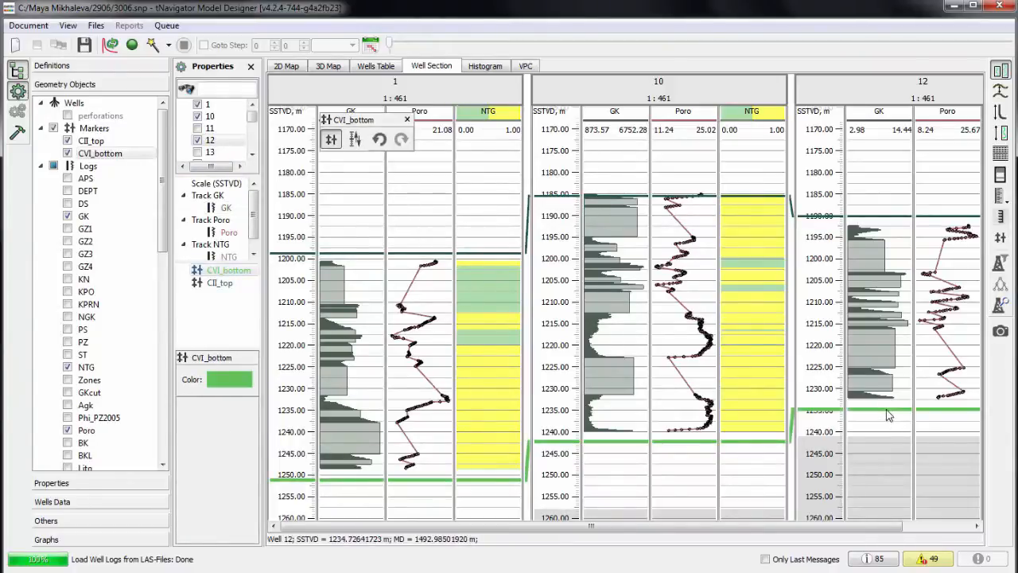
pyautogui.click(355, 141)
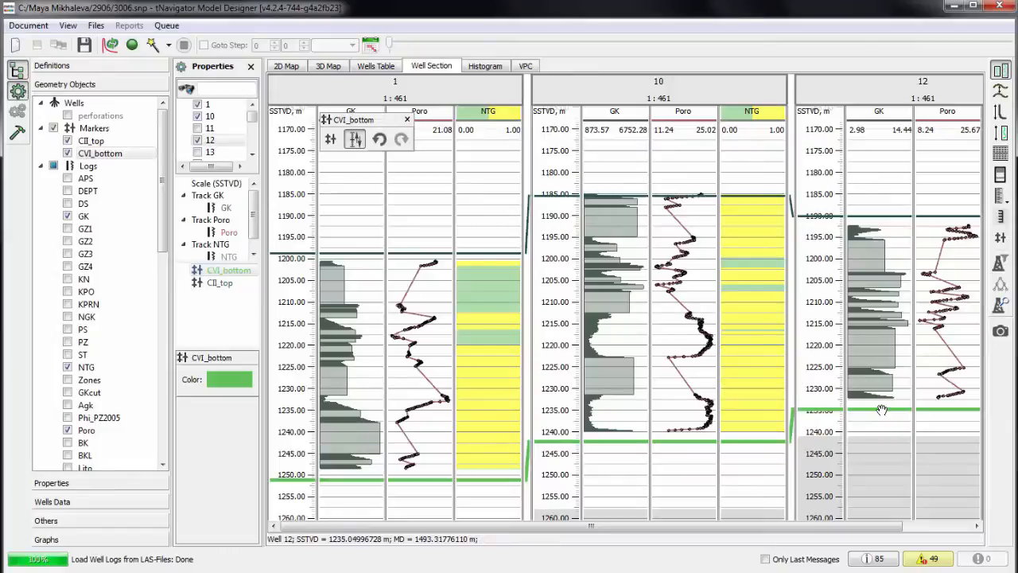
pyautogui.moveTo(881, 409)
pyautogui.mouseDown()
pyautogui.moveTo(881, 391)
pyautogui.moveTo(881, 402)
pyautogui.mouseUp()
# Create a new well marker with the default name.
pyautogui.click(111, 130)
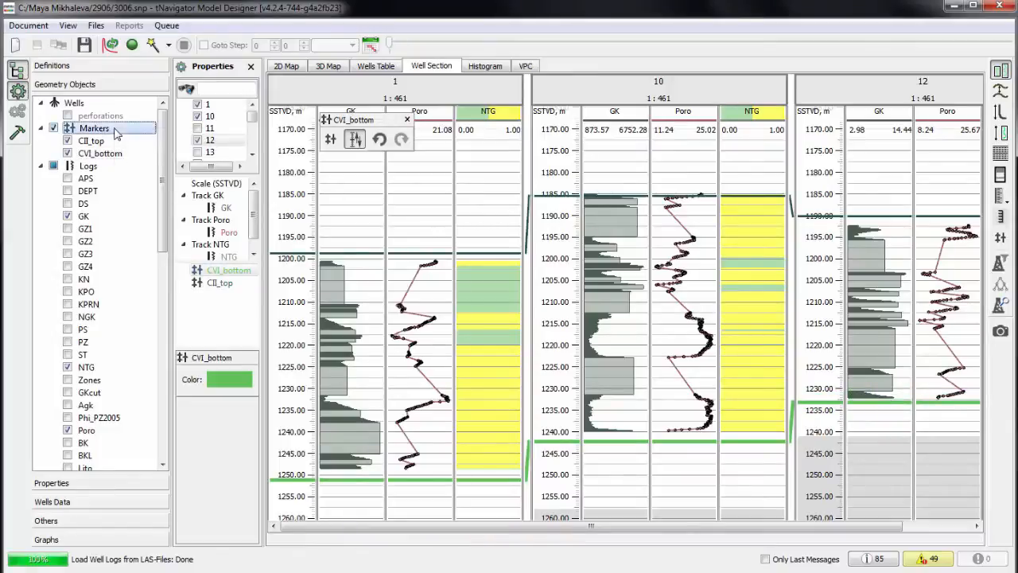
pyautogui.rightClick(117, 133)
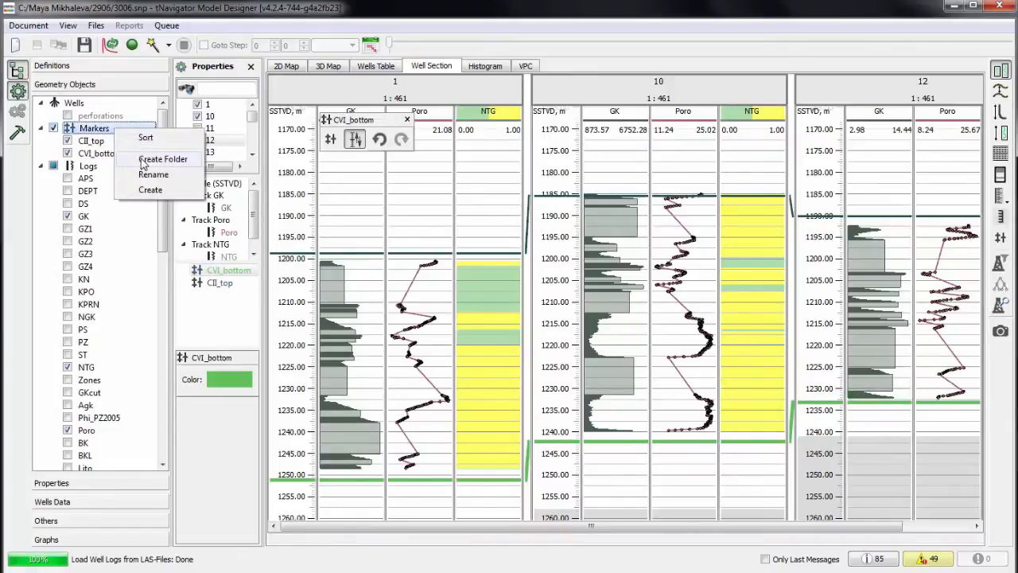
pyautogui.click(150, 190)
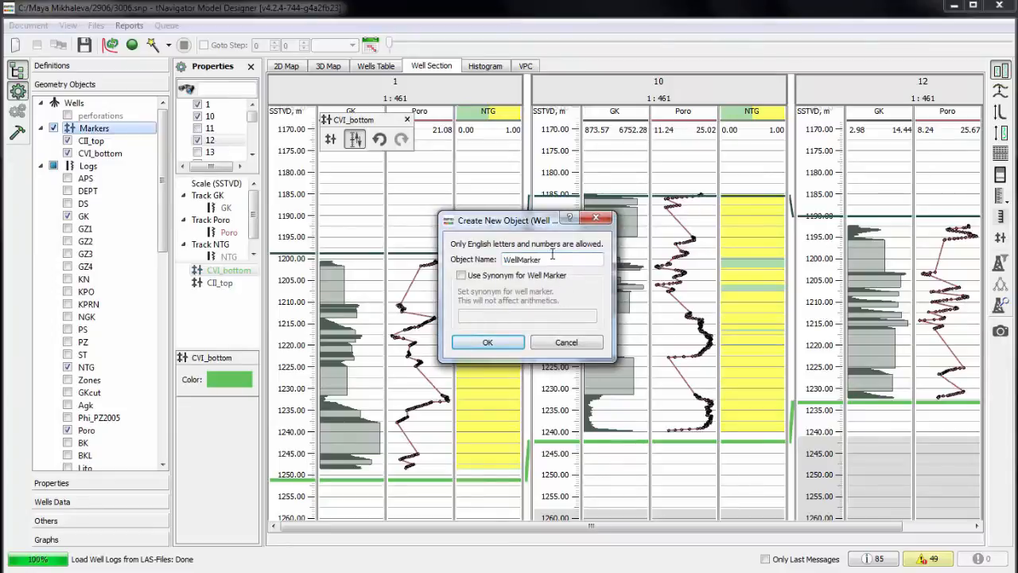
pyautogui.click(488, 343)
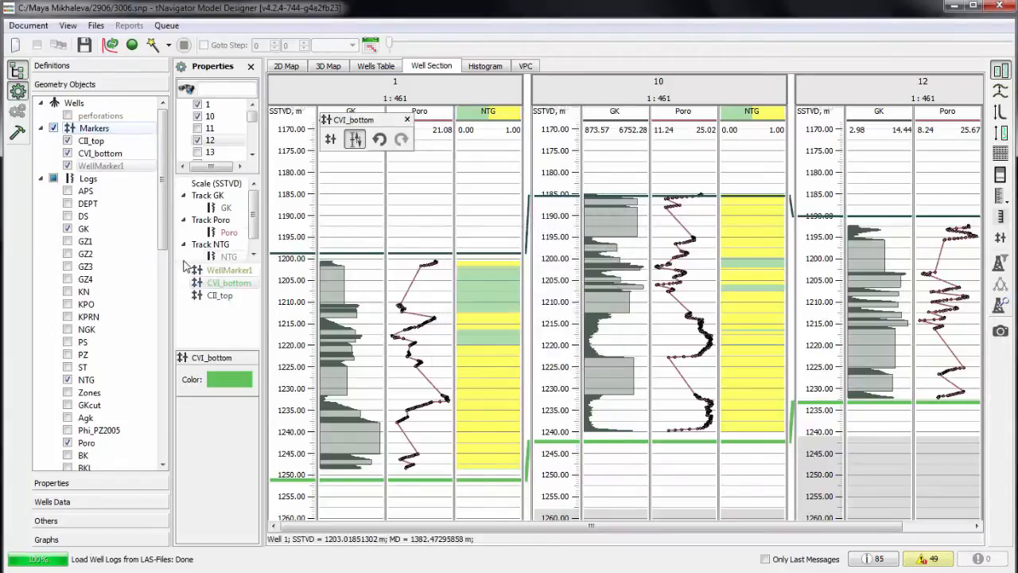
# Place WellMarker1 at about 1232 m in well 1, about 1220 m in well 10 and about 1225 m in well 12.
pyautogui.click(333, 141)
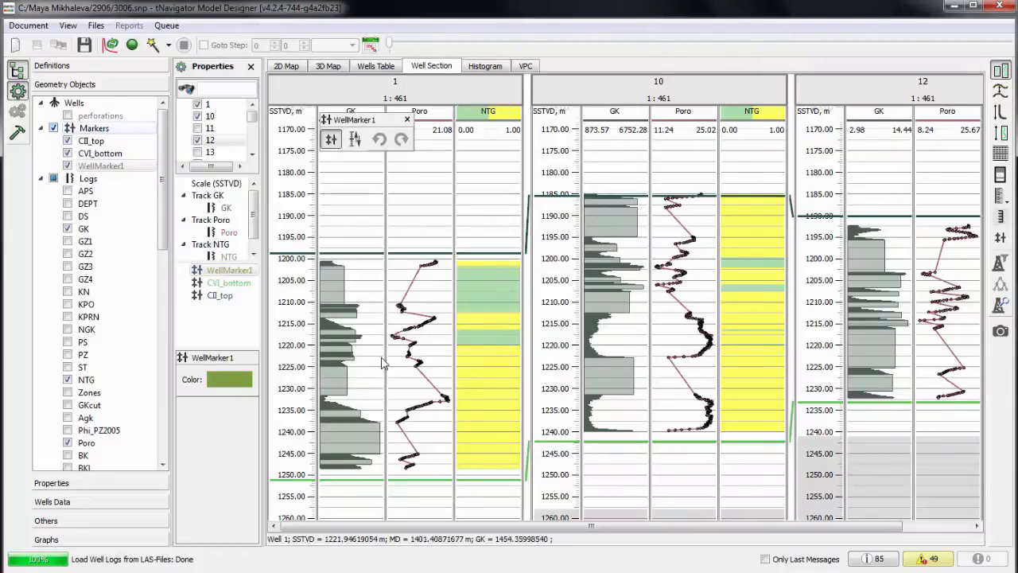
pyautogui.click(413, 397)
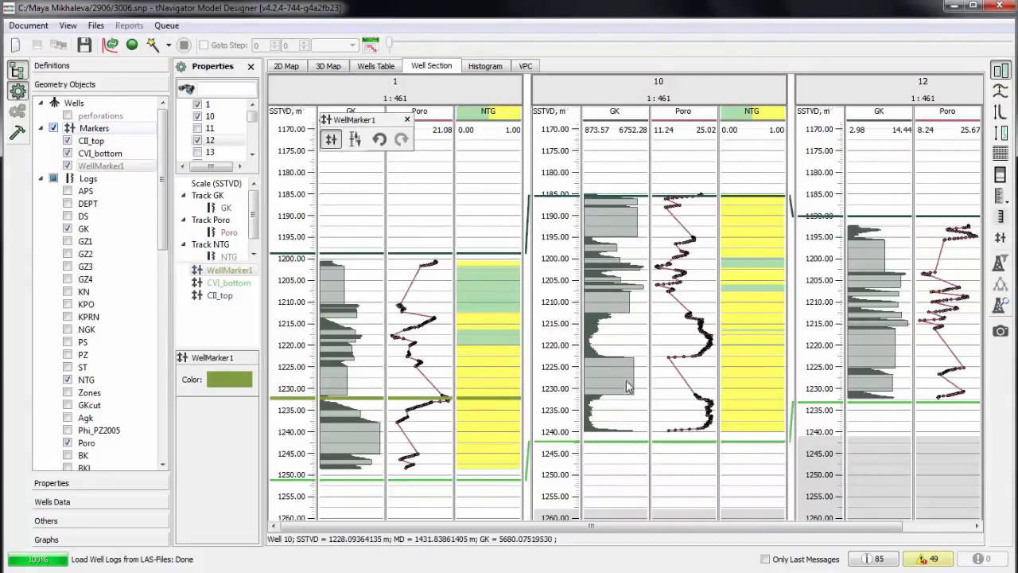
pyautogui.click(701, 347)
pyautogui.click(957, 367)
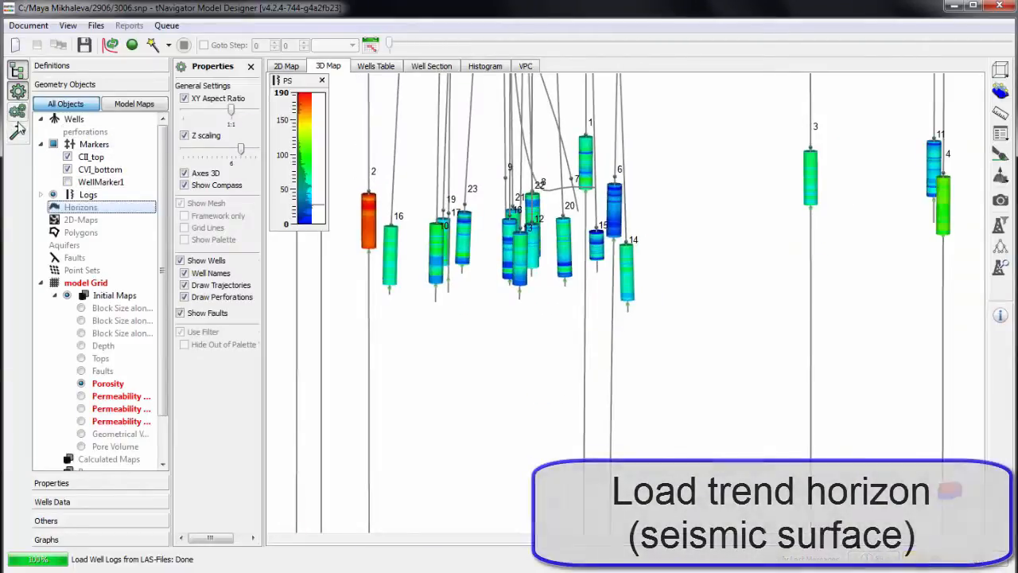
# Import the trend horizon in CPS Format from the trend file in the Horizons CPS folder.
pyautogui.click(17, 132)
pyautogui.click(340, 201)
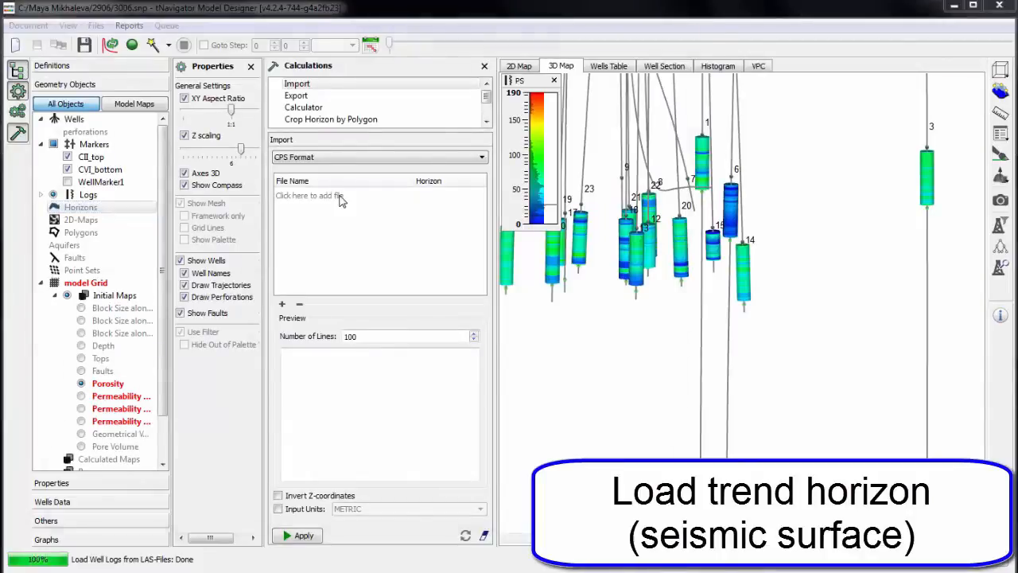
pyautogui.click(270, 116)
pyautogui.press('Return')
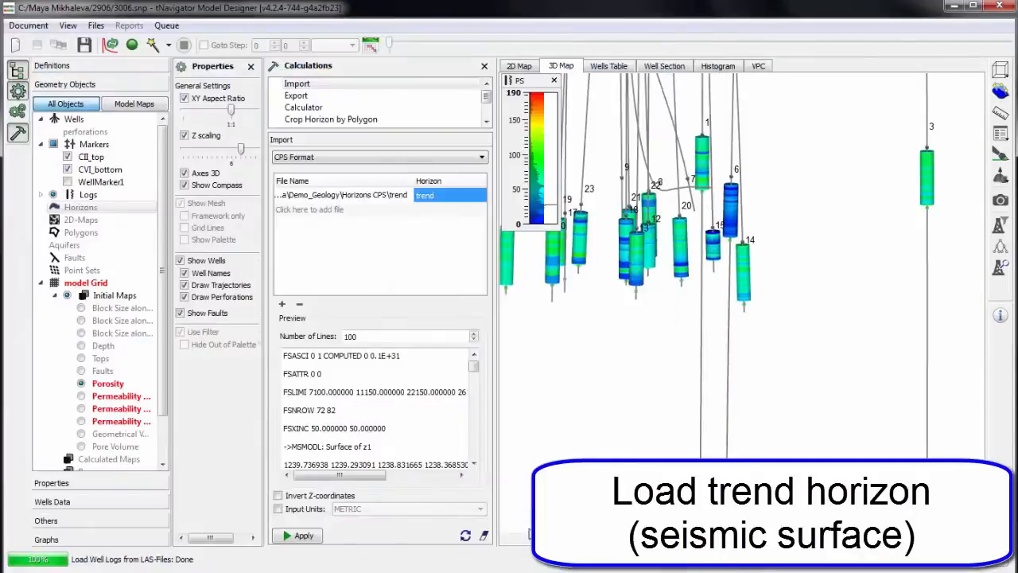
pyautogui.click(305, 537)
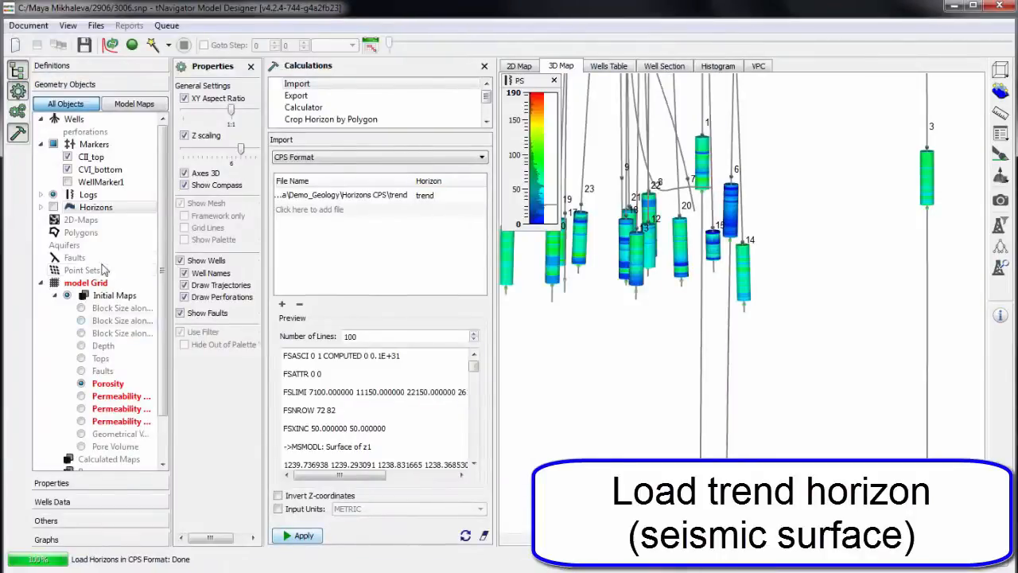
# Show the trend horizon in the 3D view and raise the Z scaling to about 30.
pyautogui.click(41, 207)
pyautogui.click(67, 220)
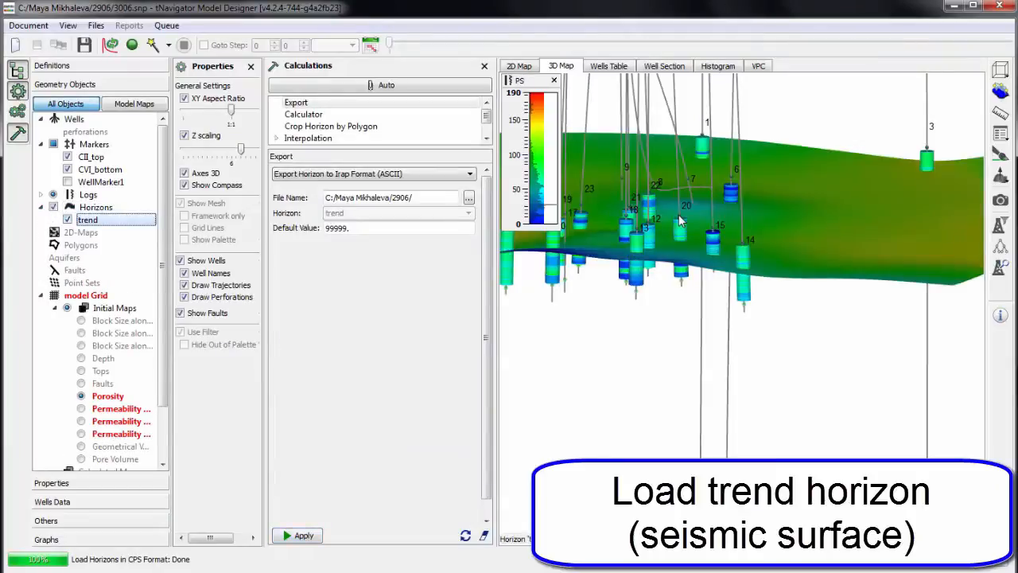
pyautogui.moveTo(240, 149); pyautogui.dragTo(223, 151)
pyautogui.moveTo(684, 342); pyautogui.dragTo(728, 359)
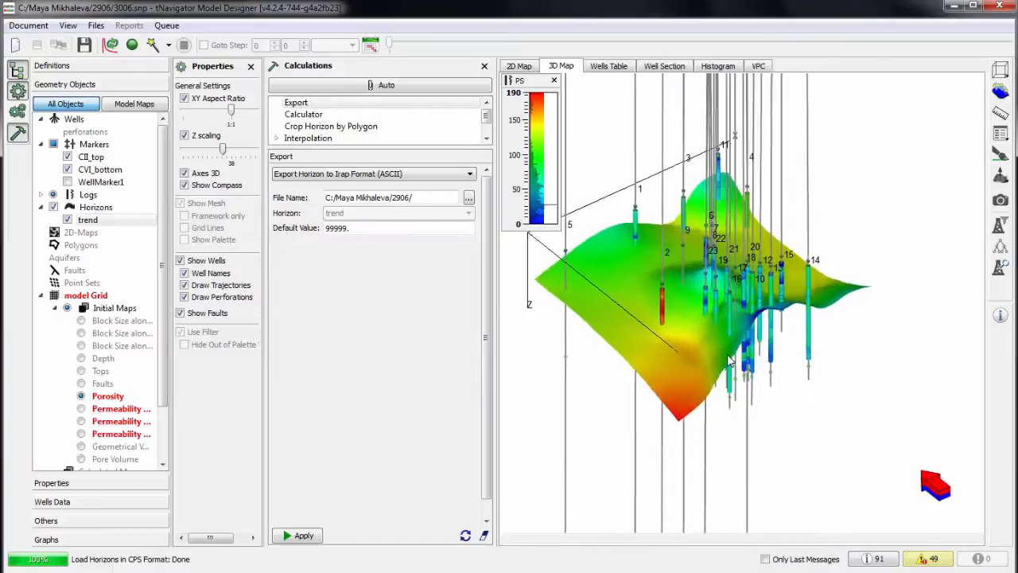
pyautogui.scroll(5, 730, 360)
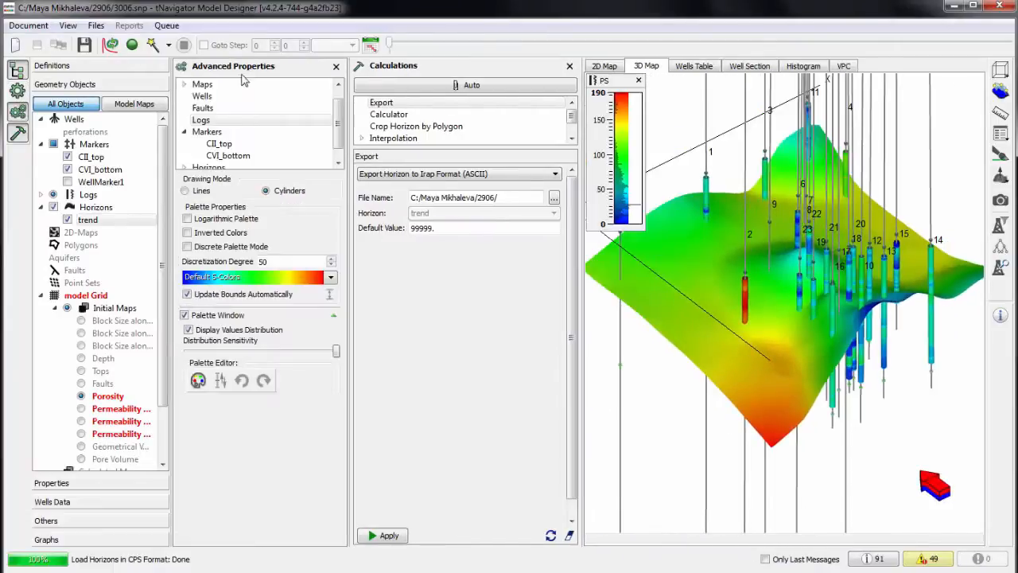
# Display the palette window of the trend horizon in the 3D view and make more room for the map.
pyautogui.scroll(-1, 200, 118)
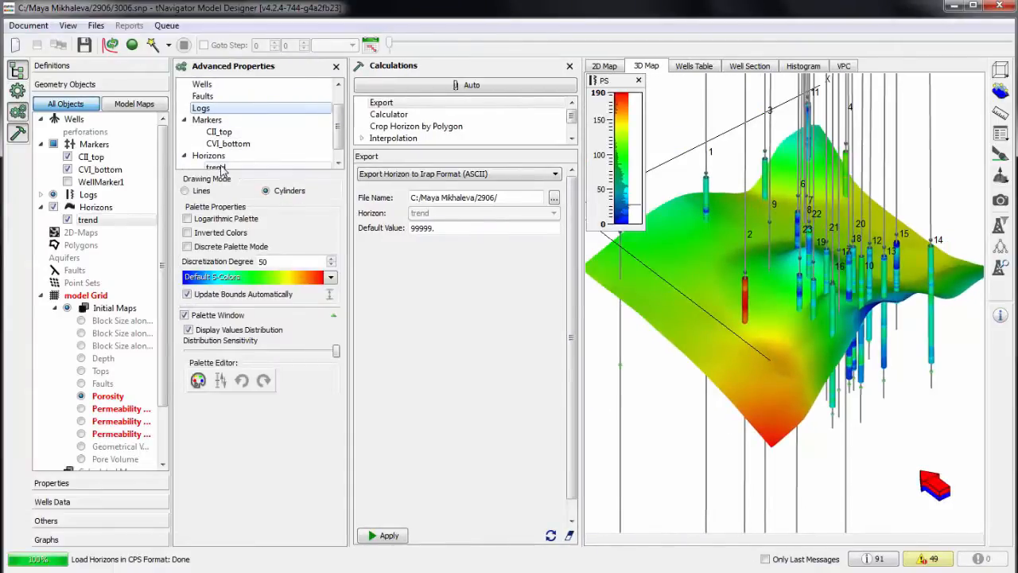
pyautogui.click(215, 167)
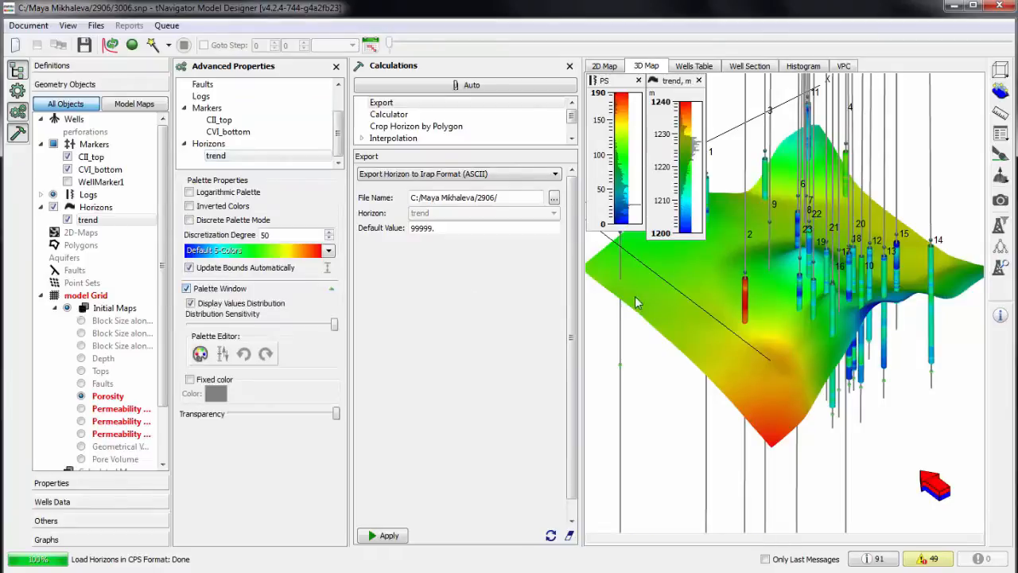
pyautogui.moveTo(578, 179); pyautogui.dragTo(374, 190)
pyautogui.moveTo(592, 245)
pyautogui.mouseDown()
pyautogui.moveTo(585, 254)
pyautogui.moveTo(597, 252)
pyautogui.mouseUp()
# Show the trend horizon on the 2D map and turn on its contour lines.
pyautogui.click(372, 67)
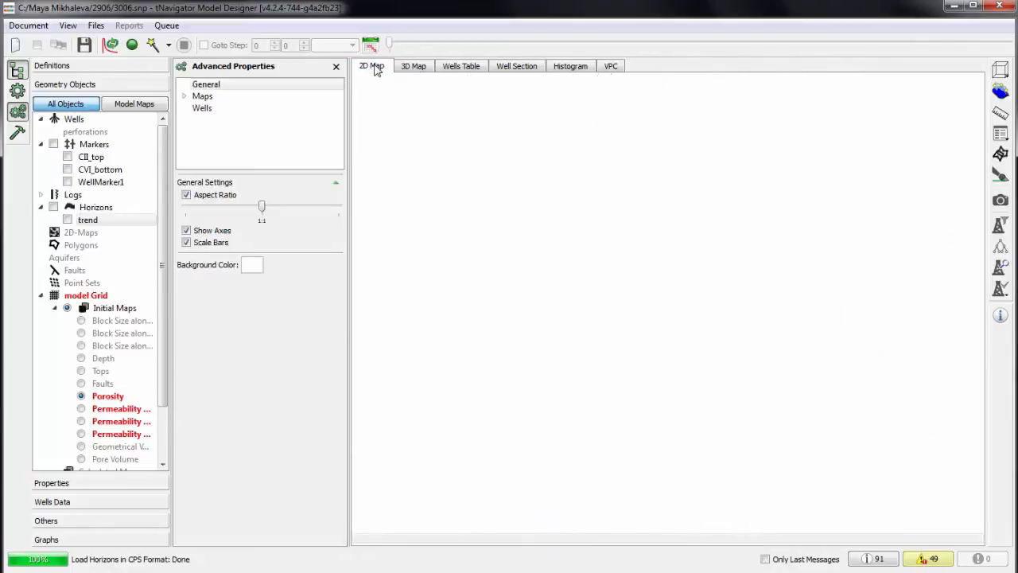
pyautogui.click(68, 220)
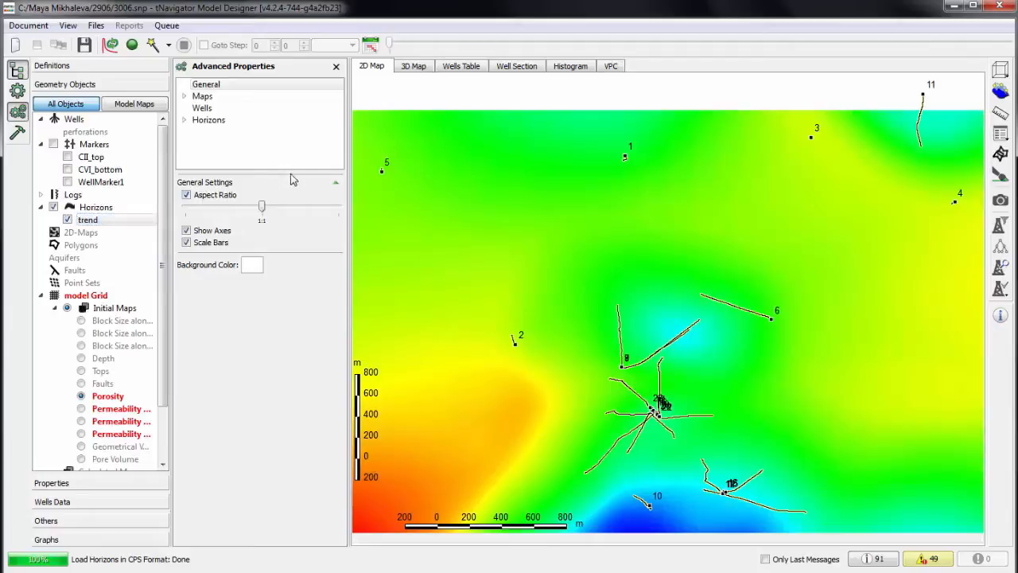
pyautogui.click(184, 119)
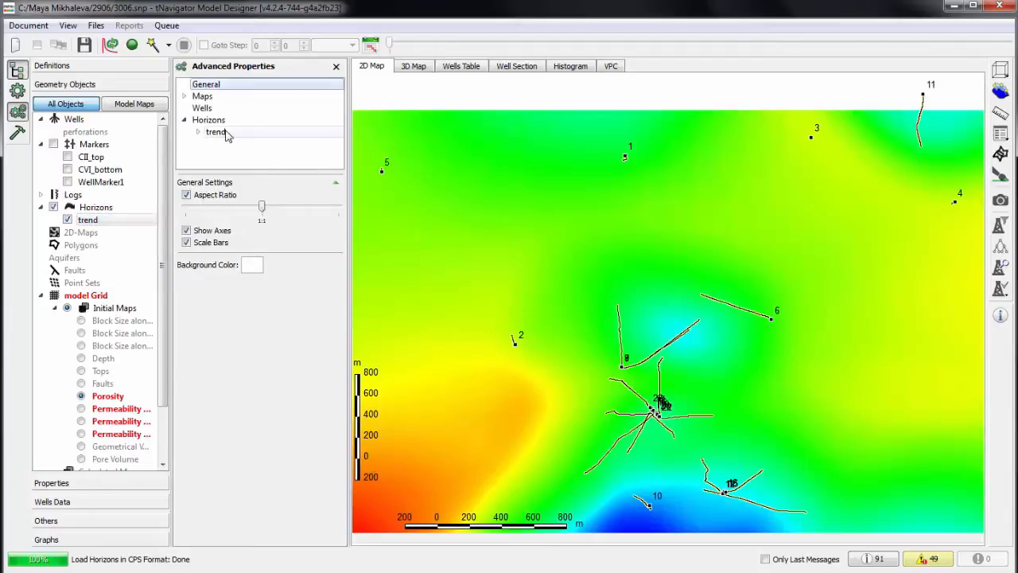
pyautogui.click(217, 132)
pyautogui.click(185, 182)
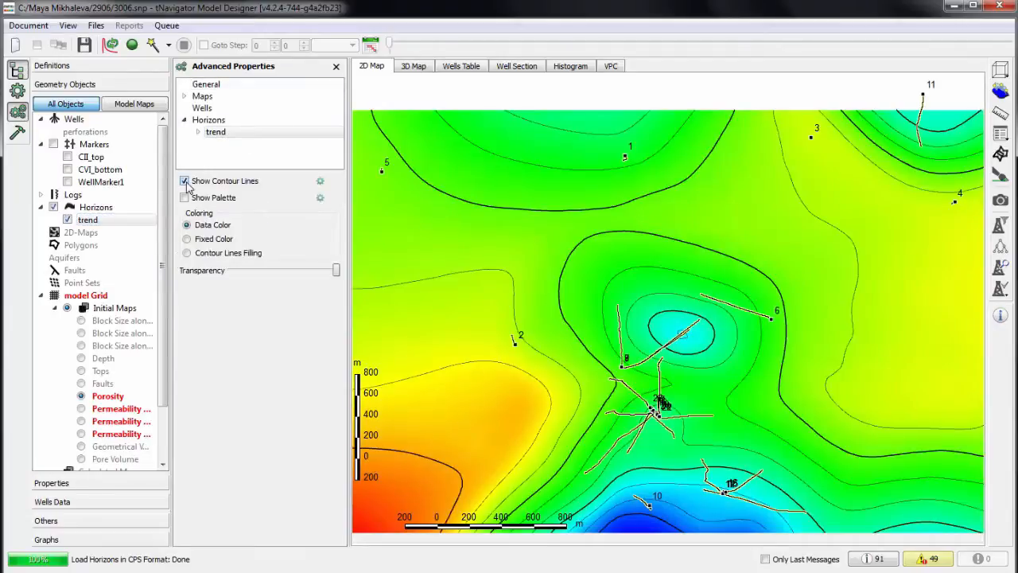
# Color the trend horizon by contour line filling and show line inscriptions with a density of 1.
pyautogui.click(320, 183)
pyautogui.click(185, 195)
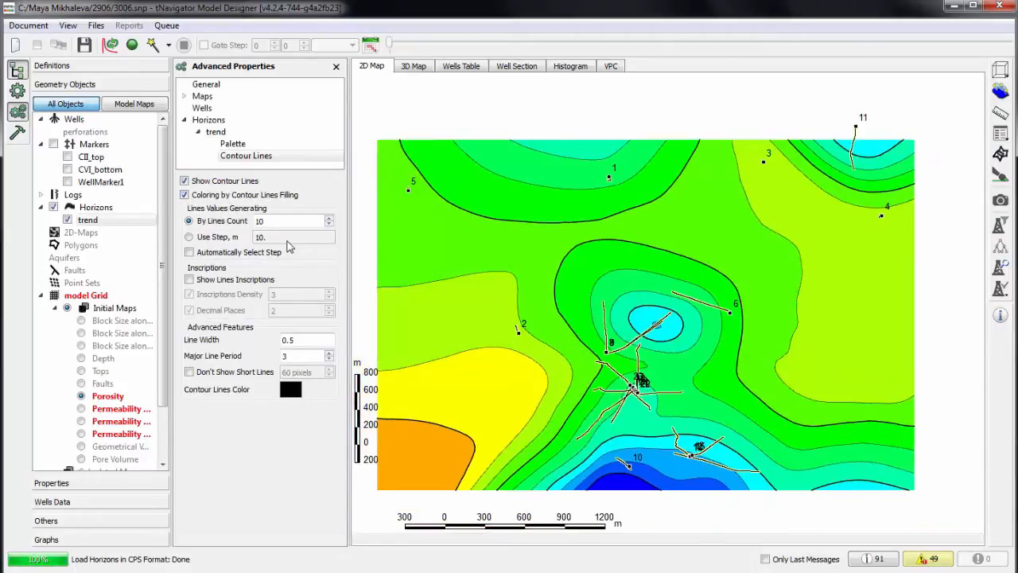
pyautogui.click(190, 280)
pyautogui.click(329, 298)
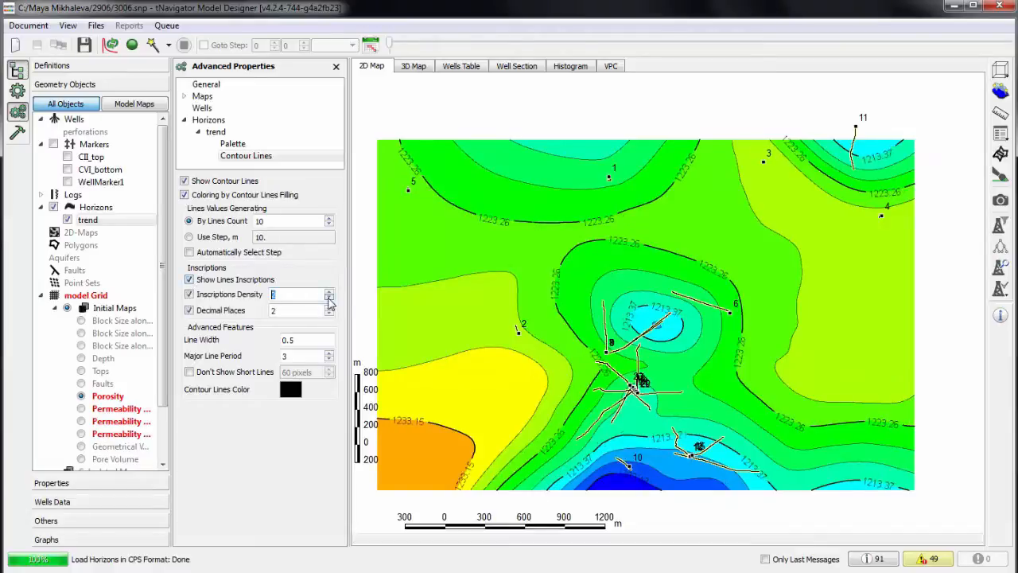
pyautogui.click(329, 298)
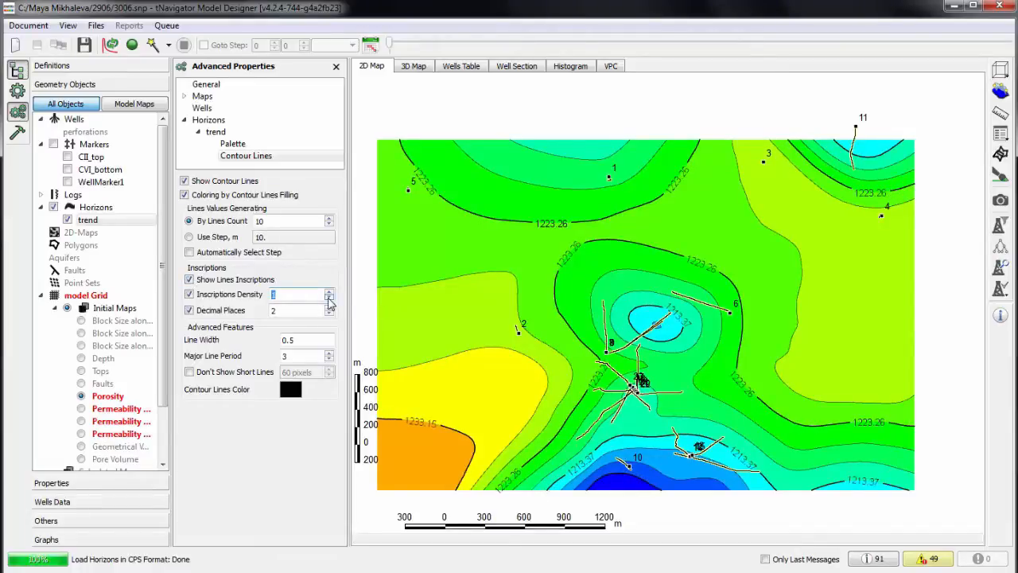
# Turn on the palette window for the trend horizon on the 2D map.
pyautogui.click(232, 143)
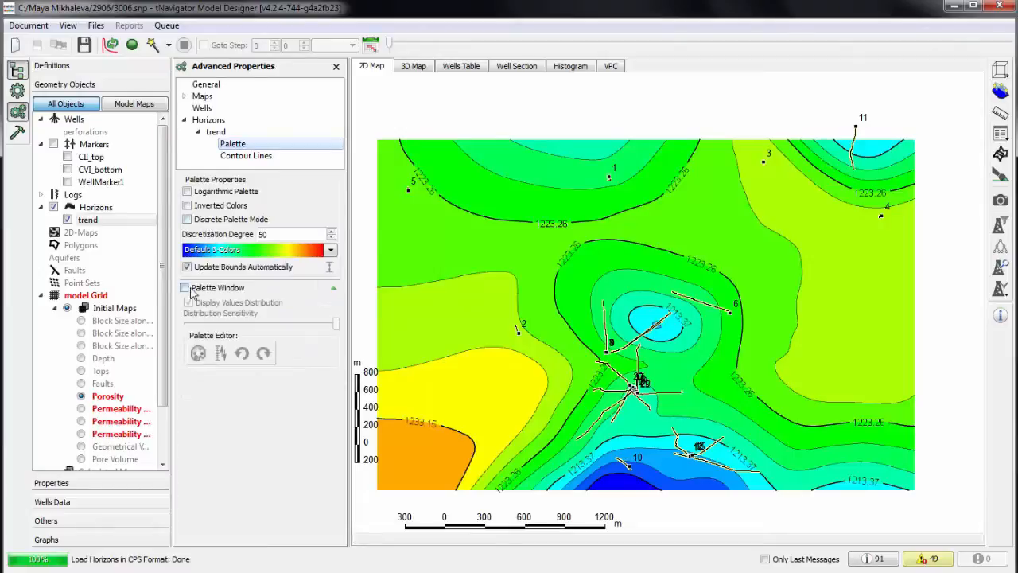
pyautogui.click(189, 290)
pyautogui.click(246, 155)
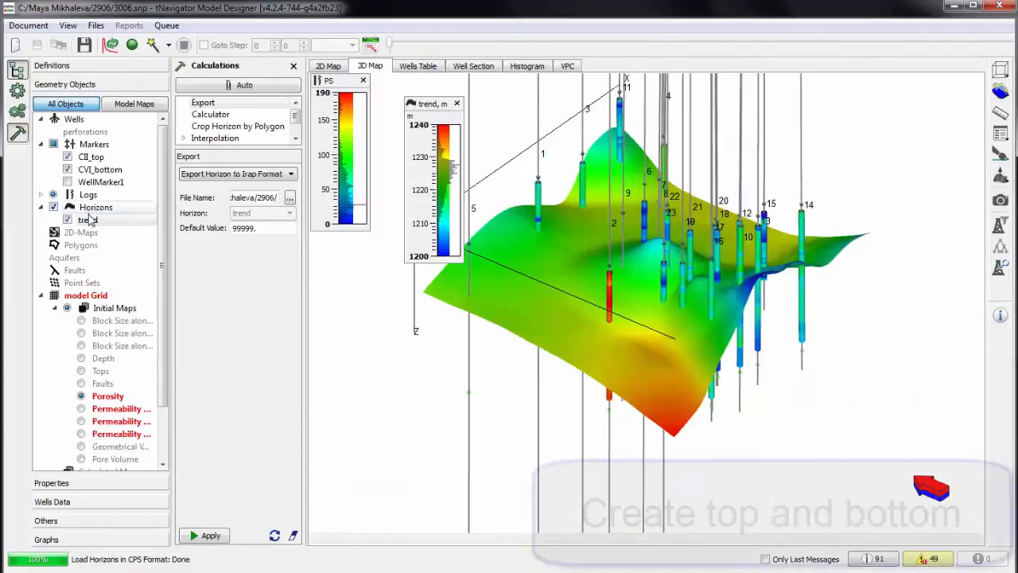
# Create a new horizon named top.
pyautogui.rightClick(101, 209)
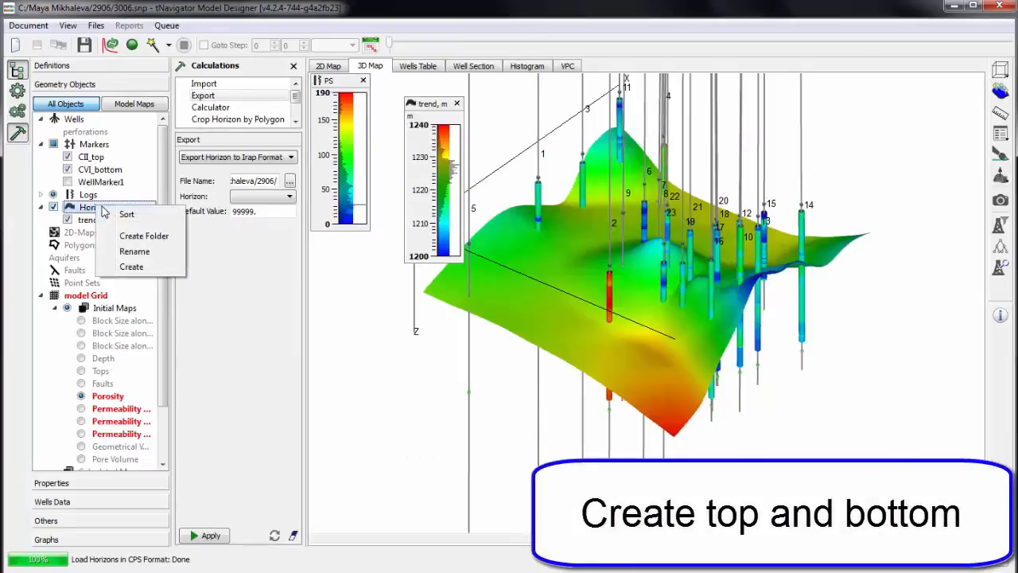
pyautogui.click(131, 267)
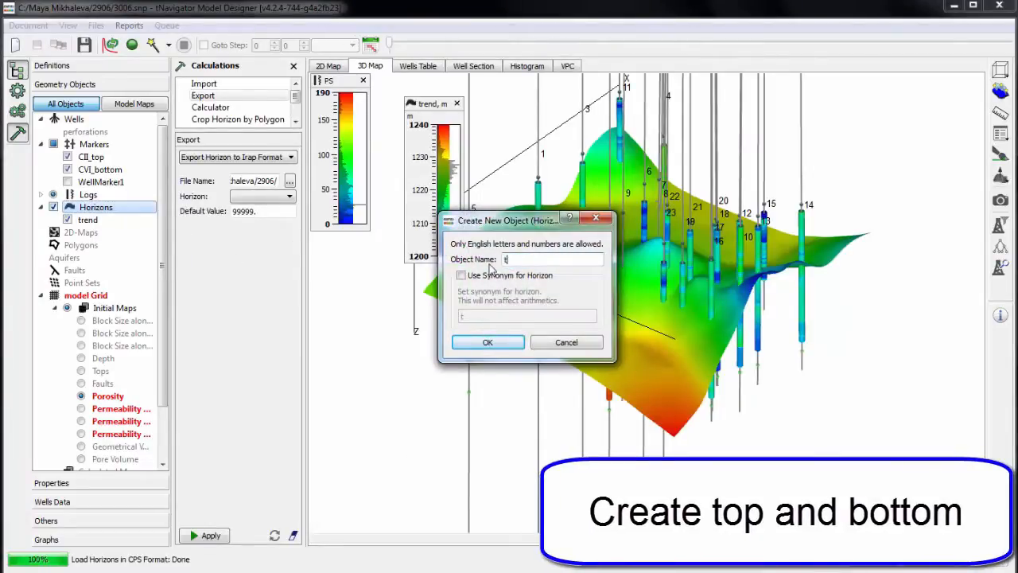
pyautogui.click(488, 342)
# Set up IDW interpolation of the top horizon from the CII_top well marker, using trend as the trend horizon.
pyautogui.click(183, 138)
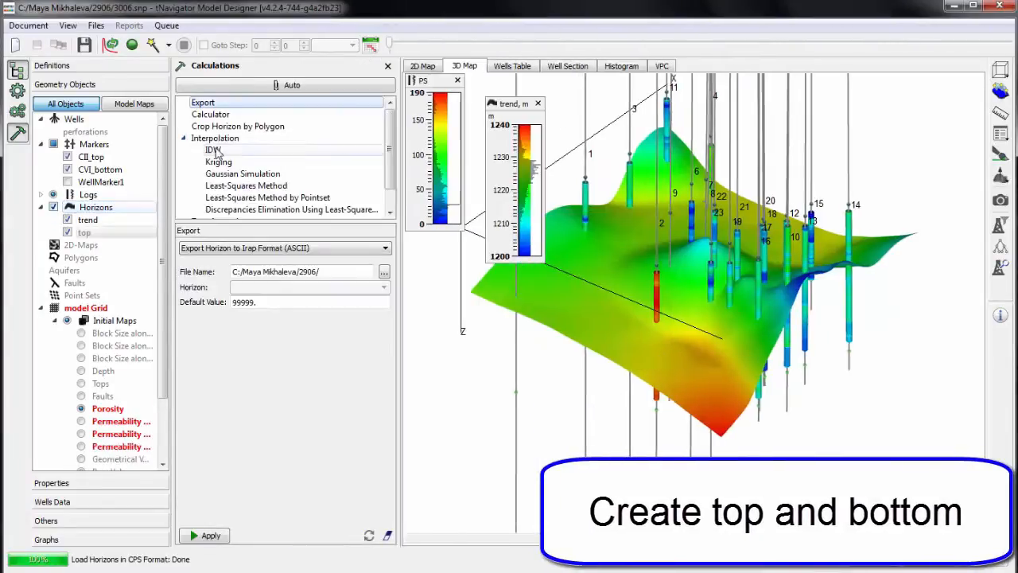
pyautogui.click(212, 149)
pyautogui.click(314, 292)
pyautogui.click(308, 304)
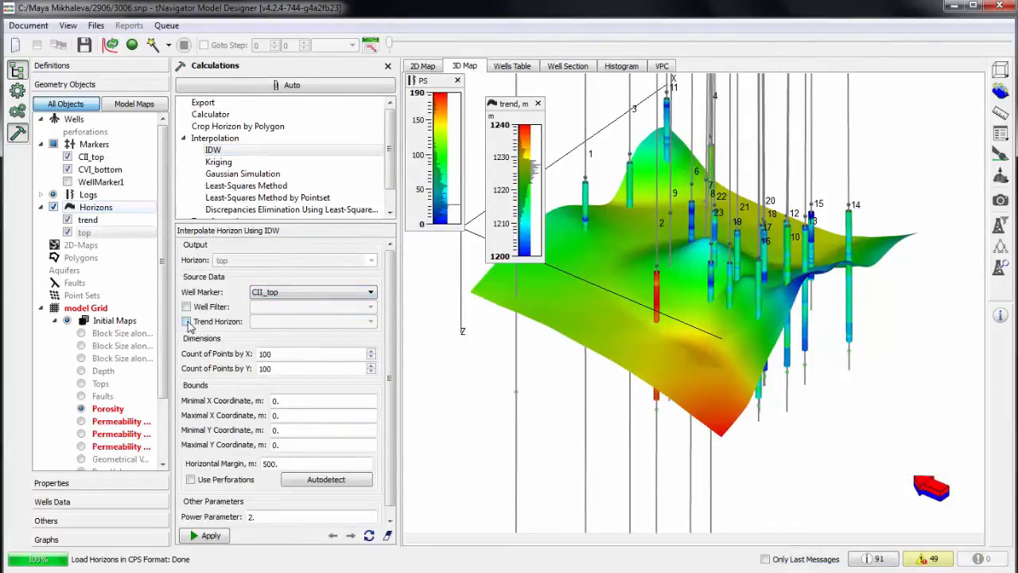
pyautogui.click(186, 322)
pyautogui.click(310, 321)
pyautogui.click(271, 334)
# Autodetect the interpolation bounds and calculate the top horizon.
pyautogui.scroll(-1, 305, 384)
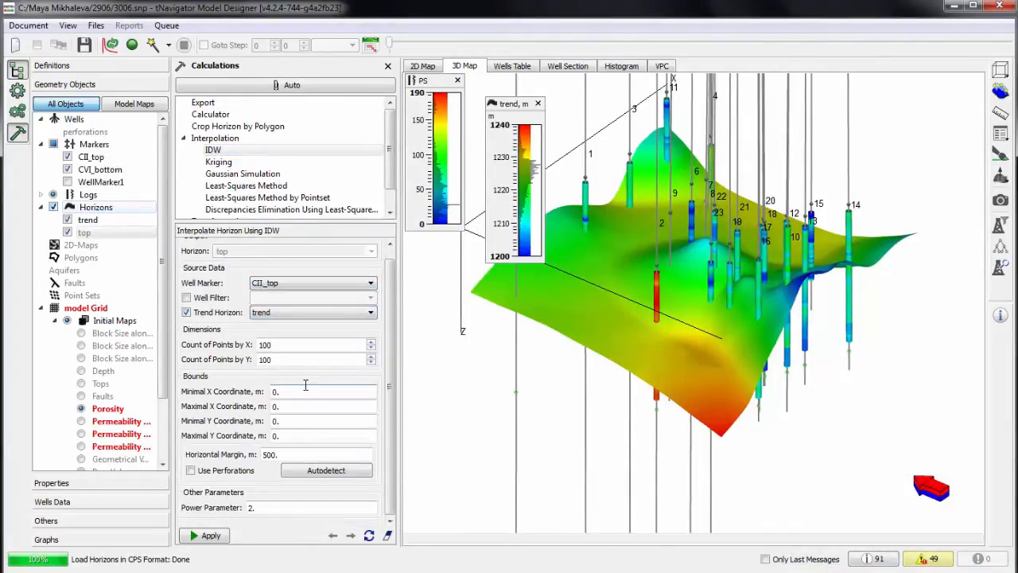
pyautogui.click(305, 472)
pyautogui.click(209, 537)
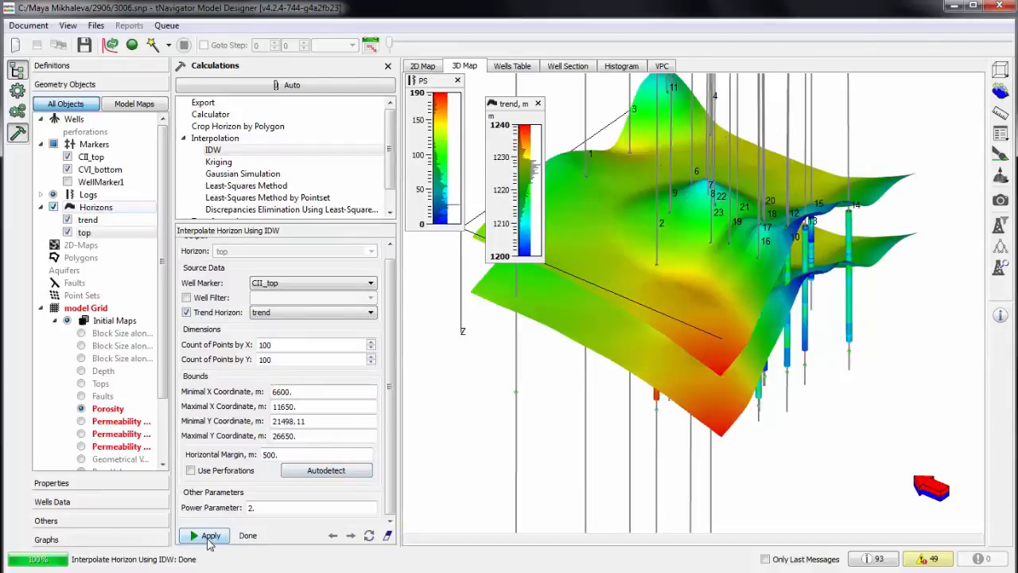
pyautogui.moveTo(602, 404)
pyautogui.mouseDown()
pyautogui.moveTo(620, 401)
pyautogui.moveTo(602, 391)
pyautogui.mouseUp()
# Create a new horizon named bottom.
pyautogui.rightClick(113, 211)
pyautogui.click(143, 267)
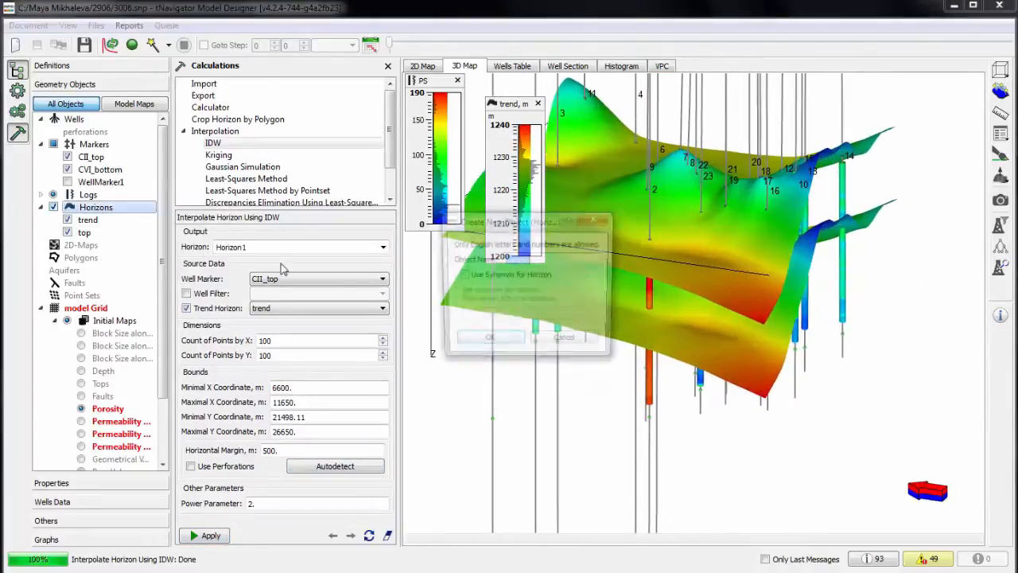
pyautogui.write('botto')
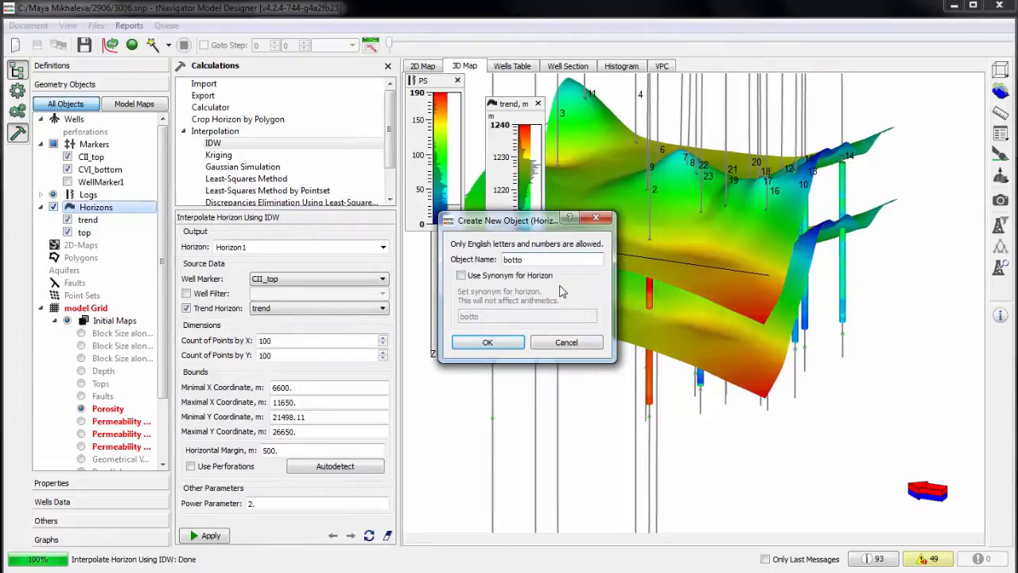
pyautogui.write('m')
pyautogui.press('Return')
# Interpolate the bottom horizon with IDW from the CVI_bottom well marker, keeping trend as the trend horizon.
pyautogui.click(314, 292)
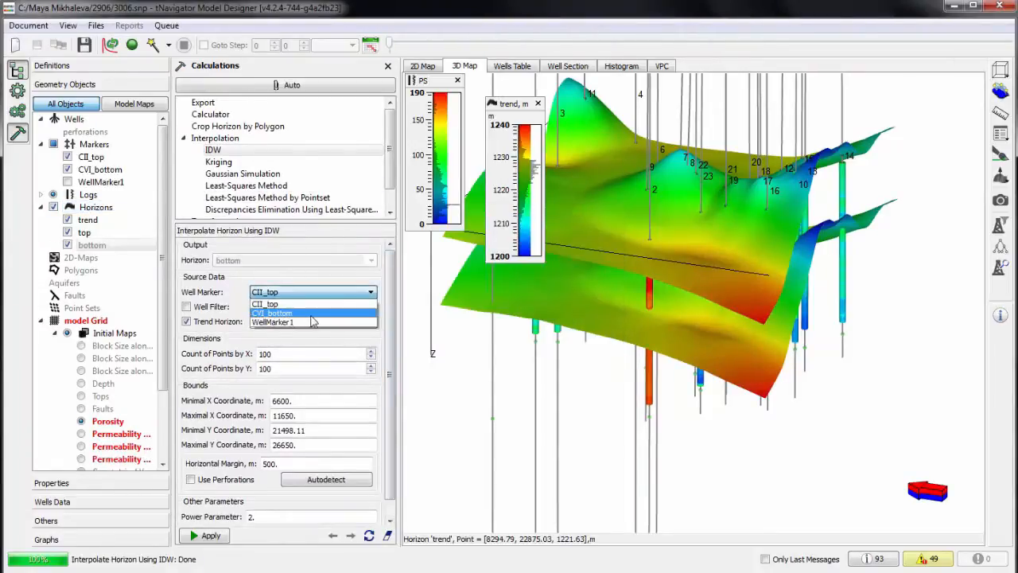
pyautogui.click(310, 314)
pyautogui.click(207, 535)
pyautogui.moveTo(716, 413); pyautogui.dragTo(720, 330)
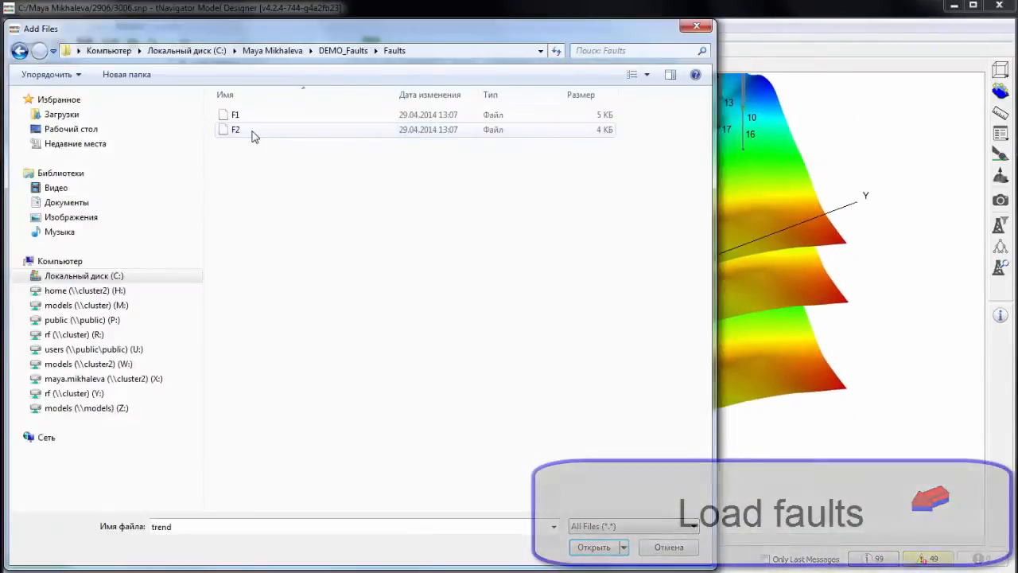
# Import the fault files F1 and F2 as ruled surfaces from curves.
pyautogui.hotkey('ctrl', 'a')
pyautogui.press('Return')
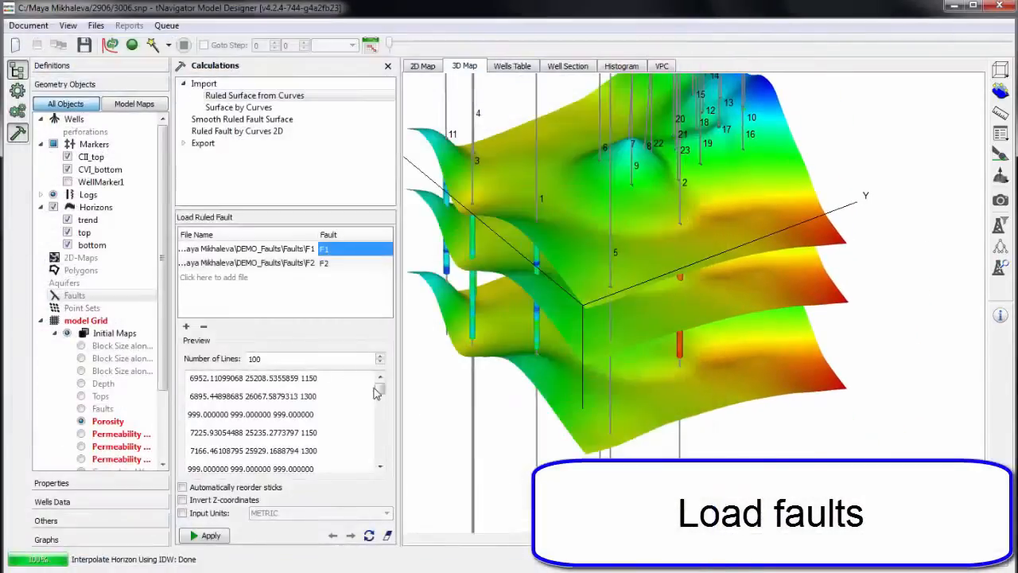
pyautogui.click(208, 535)
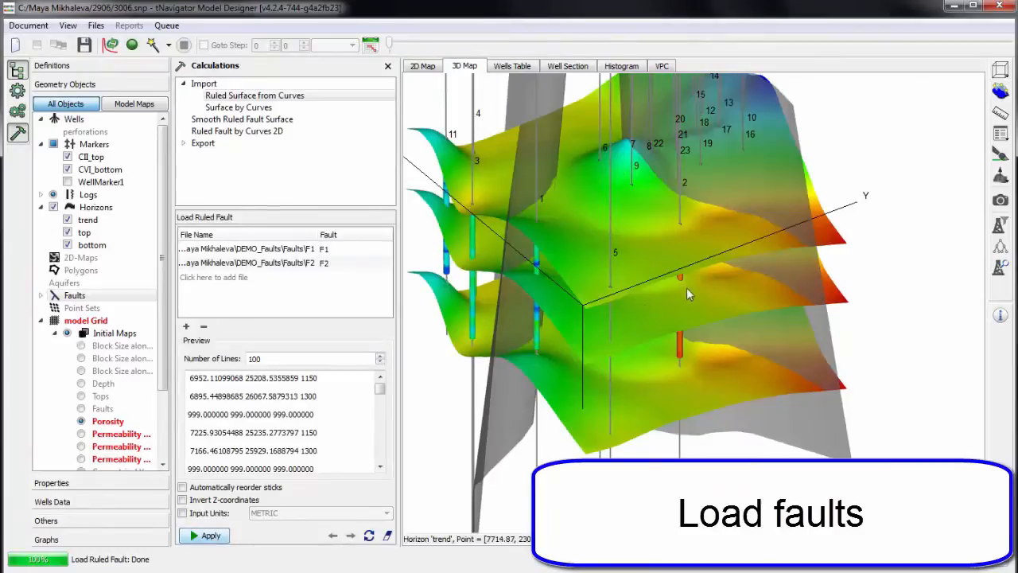
pyautogui.moveTo(686, 287); pyautogui.dragTo(690, 323)
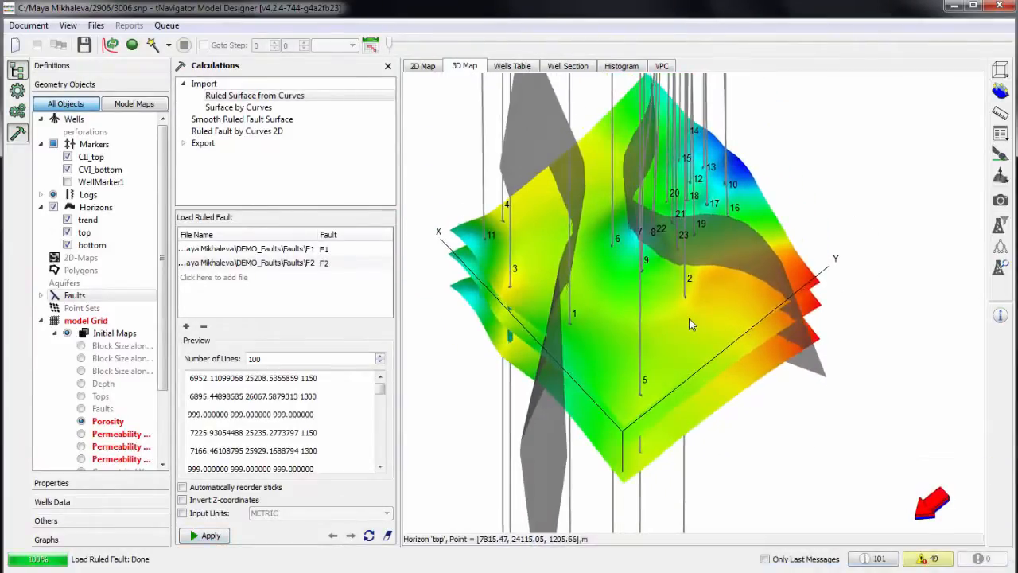
# Set up a model grid by horizons and faults, with top as the top horizon and bottom as the base horizon.
pyautogui.click(85, 319)
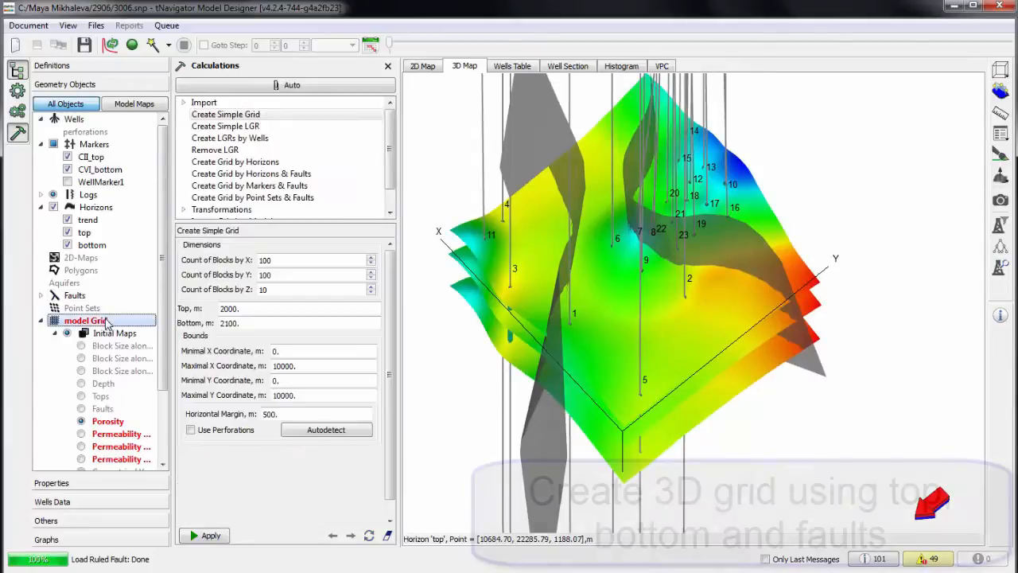
pyautogui.click(251, 173)
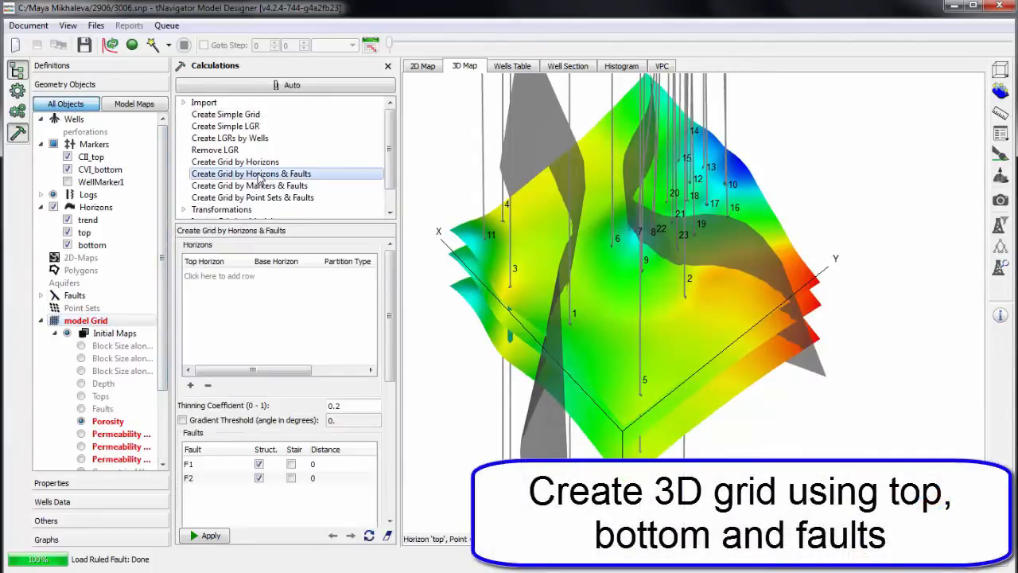
pyautogui.click(236, 271)
pyautogui.click(228, 277)
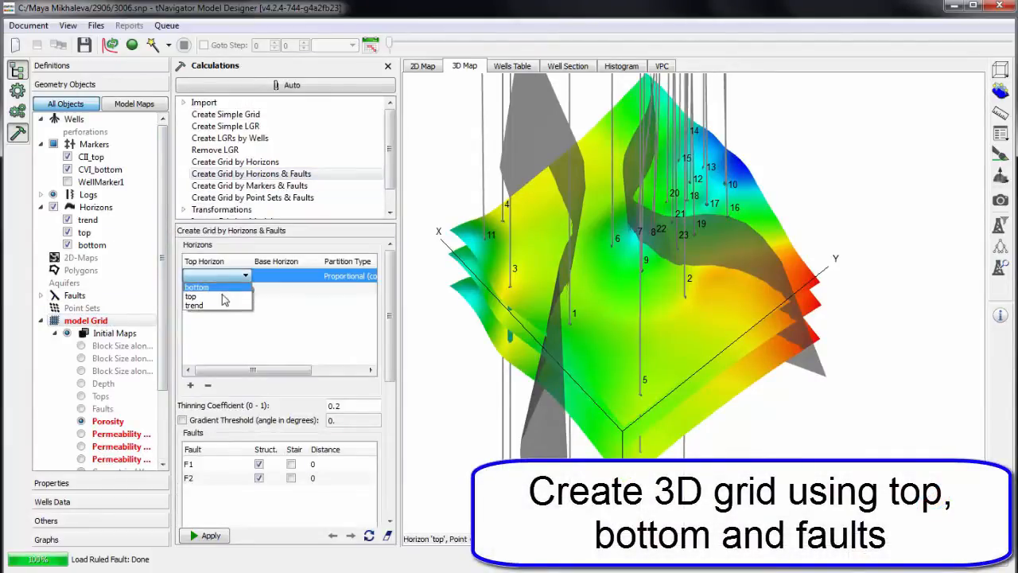
pyautogui.click(208, 296)
pyautogui.click(285, 280)
pyautogui.click(285, 277)
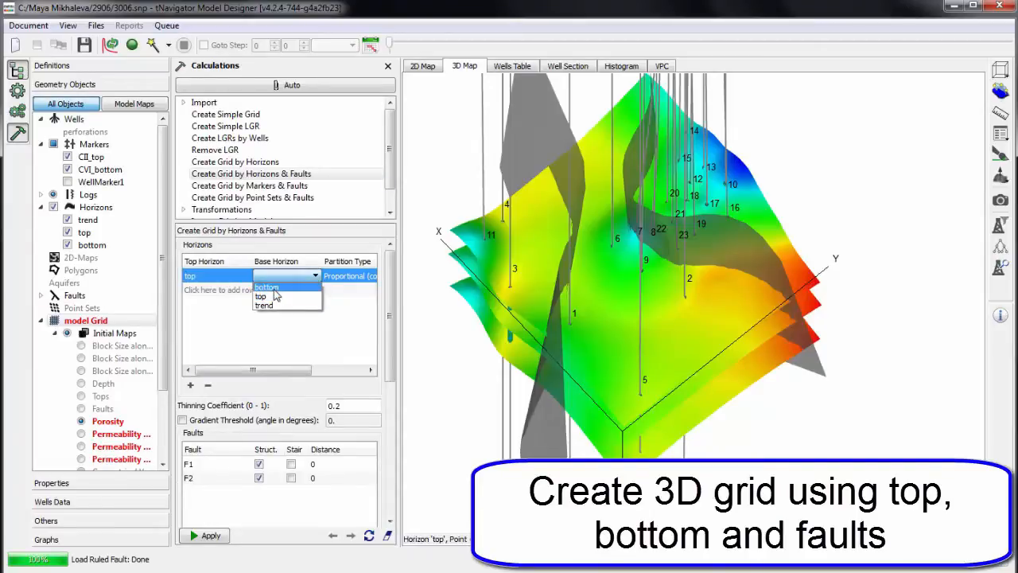
pyautogui.click(275, 289)
# Keep the Proportional (counts) partition between the top and bottom horizons and set its count to 20.
pyautogui.moveTo(280, 369); pyautogui.dragTo(348, 370)
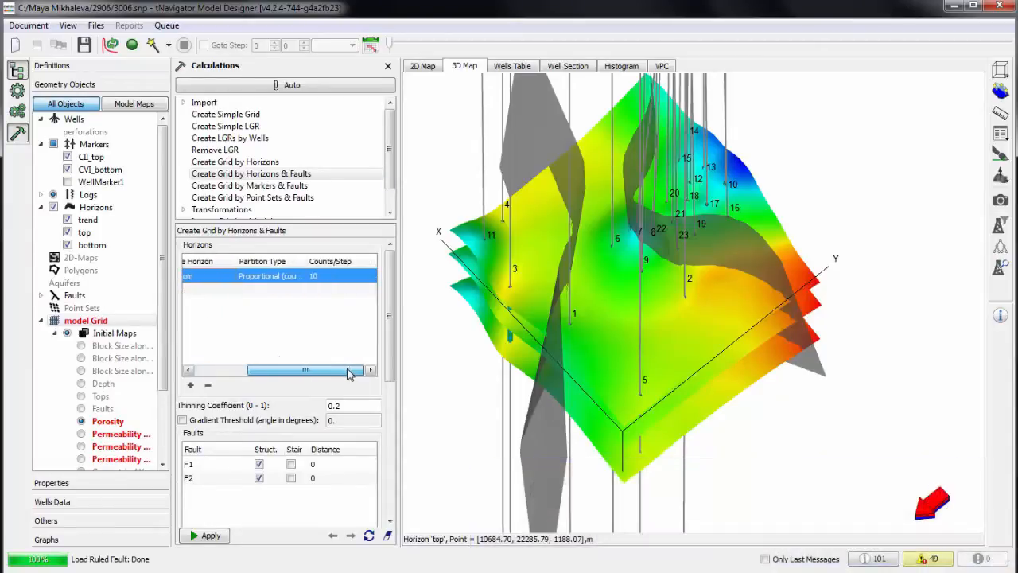
pyautogui.moveTo(338, 261); pyautogui.dragTo(362, 261)
pyautogui.click(317, 278)
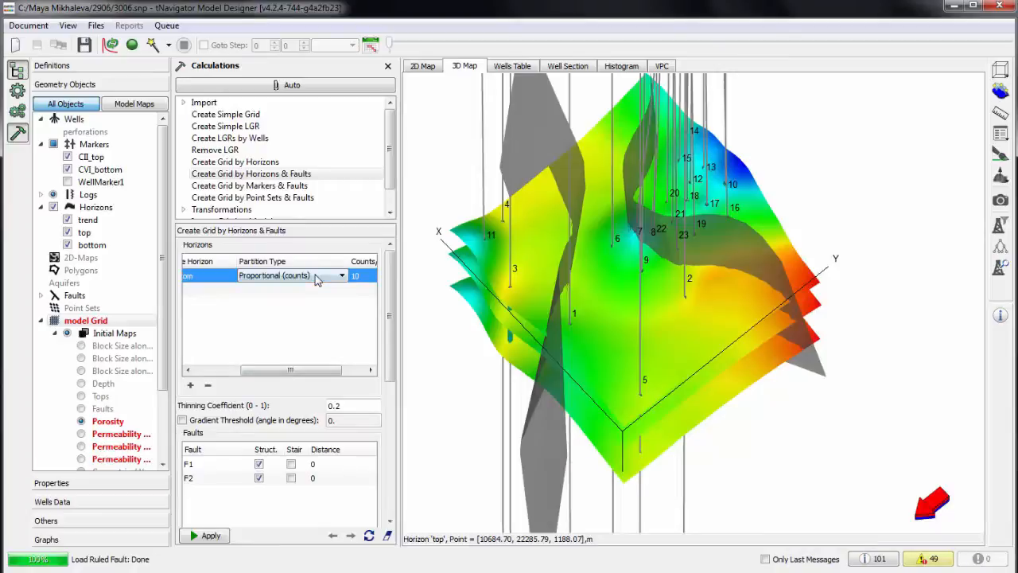
pyautogui.click(317, 277)
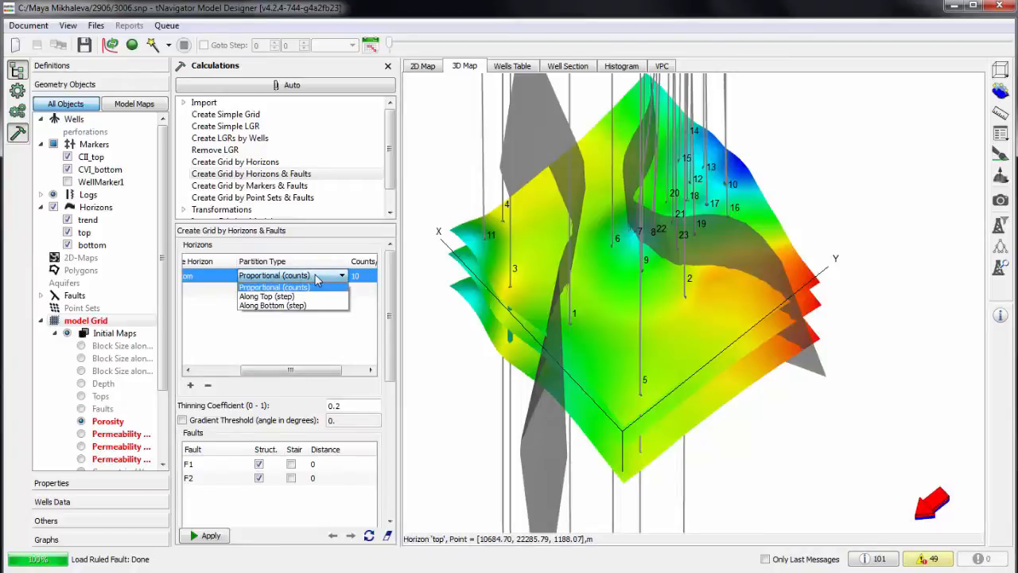
pyautogui.click(316, 278)
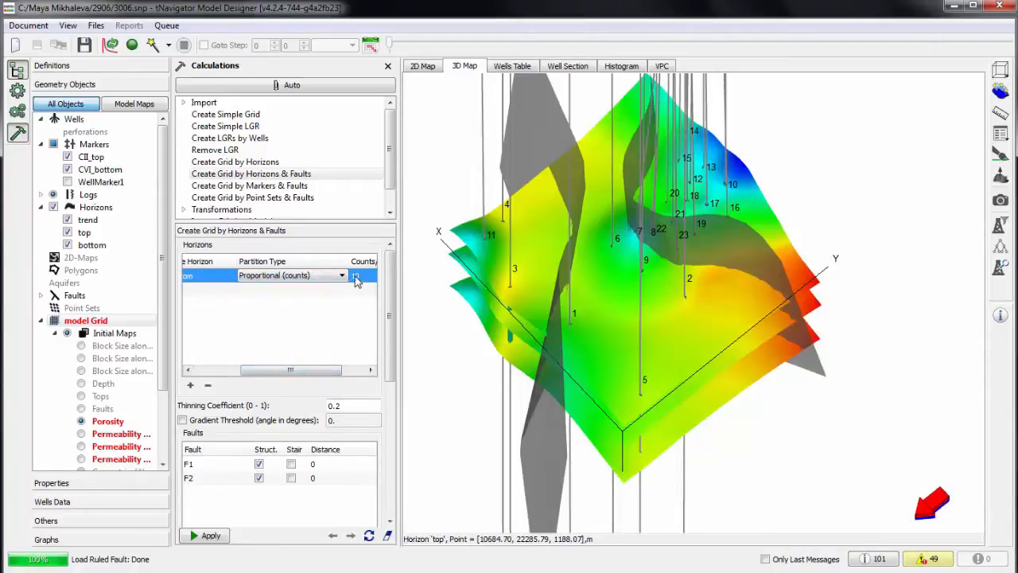
pyautogui.click(355, 278)
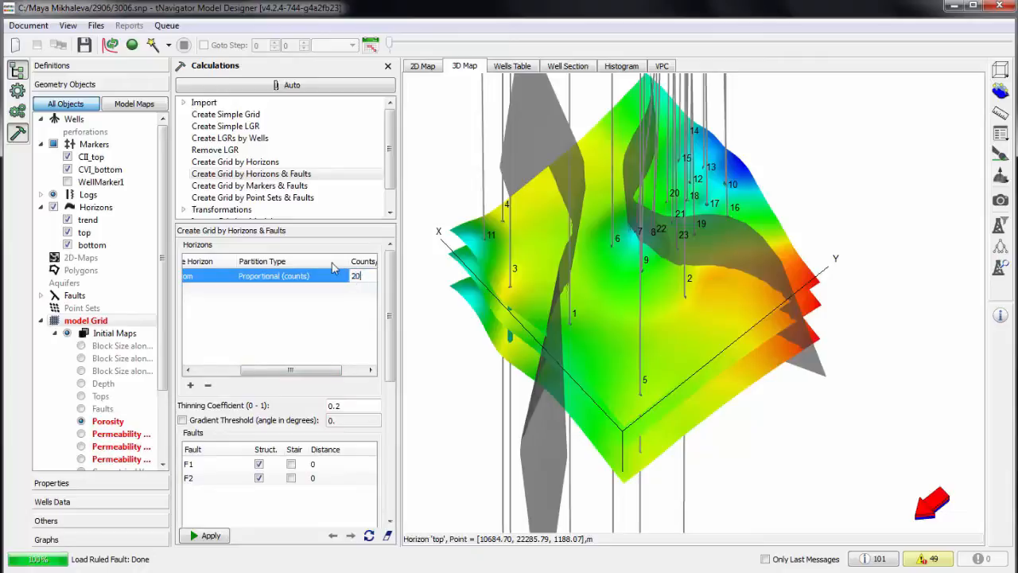
pyautogui.moveTo(323, 369); pyautogui.dragTo(236, 370)
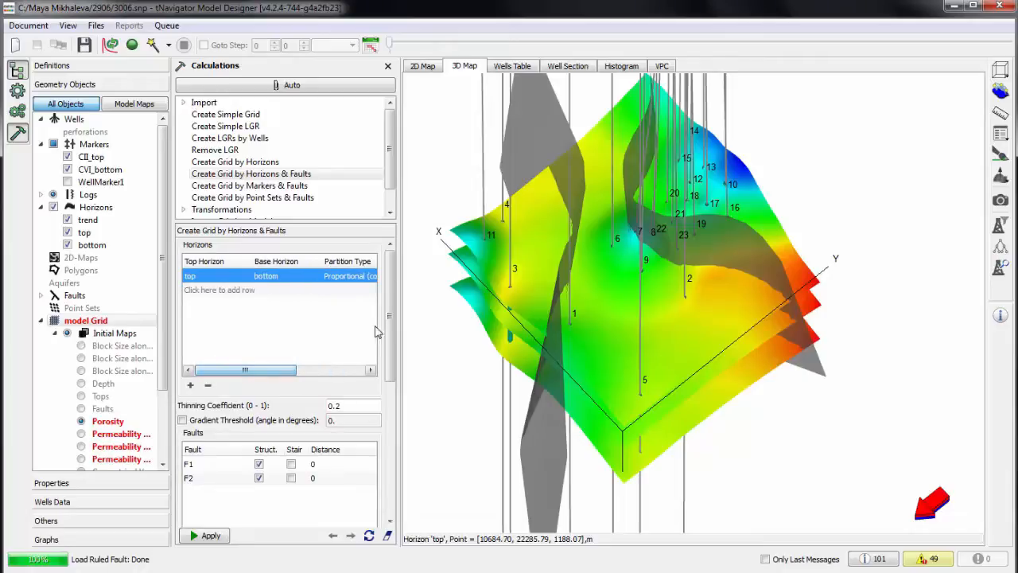
# Set the distance to 100 for both faults F1 and F2.
pyautogui.moveTo(391, 309); pyautogui.dragTo(396, 350)
pyautogui.click(314, 371)
pyautogui.click(314, 371)
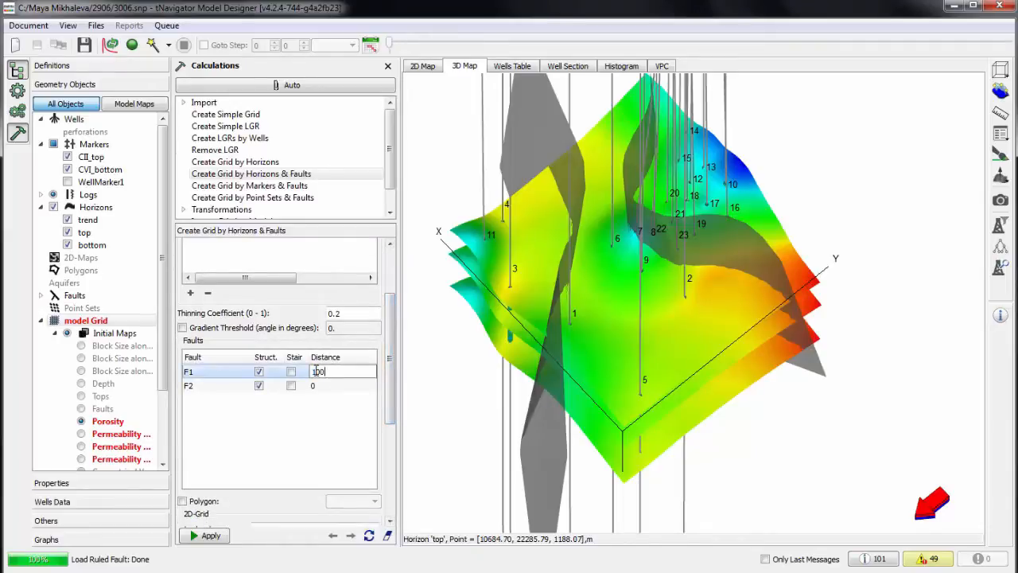
pyautogui.click(325, 388)
pyautogui.click(325, 388)
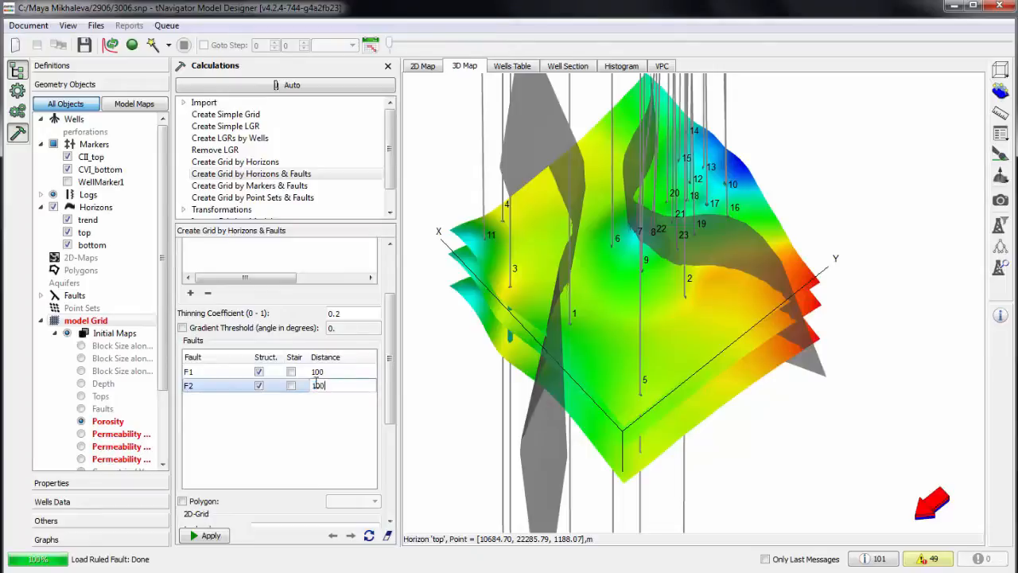
pyautogui.write('100')
# Create the grid with autodetected 2D-grid dimensions and Create Regions enabled, and display its grid lines on the 3D map.
pyautogui.scroll(-3, 319, 445)
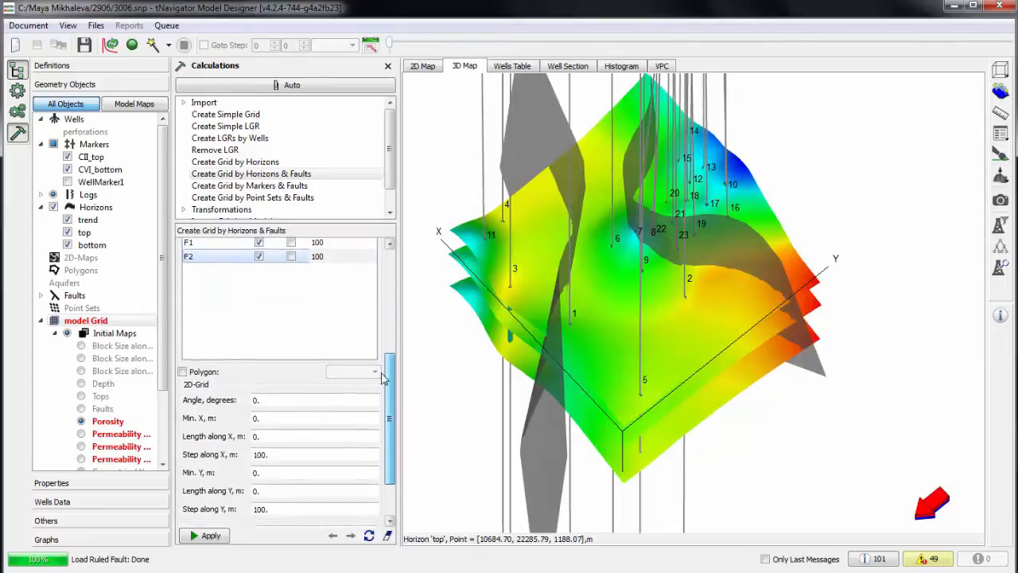
pyautogui.click(306, 483)
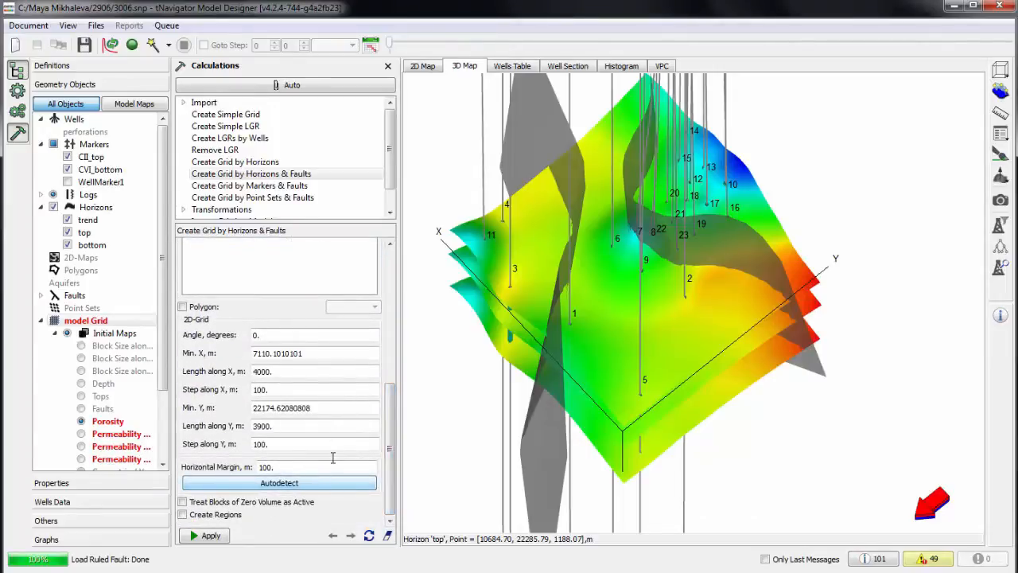
pyautogui.click(210, 536)
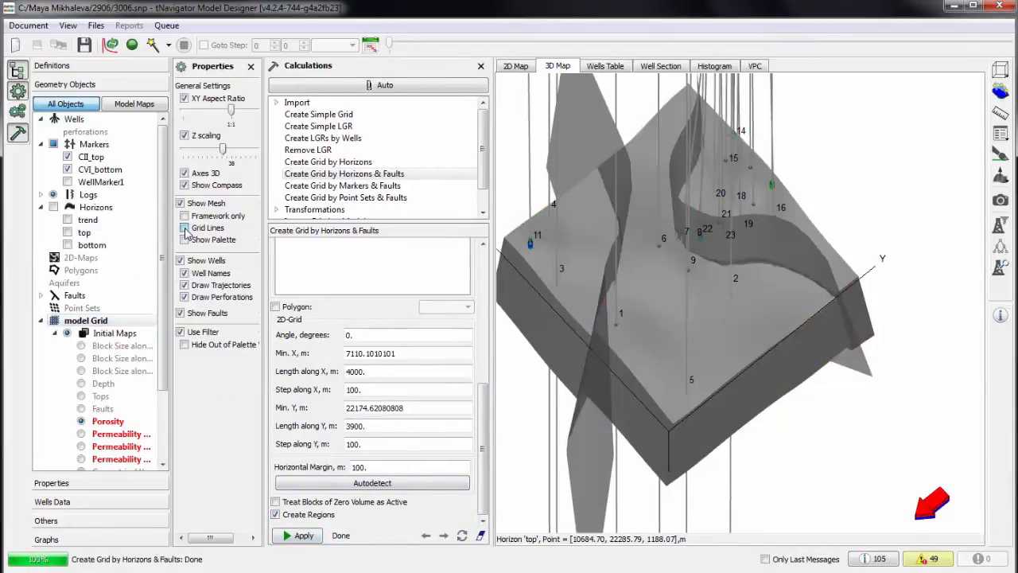
pyautogui.click(252, 67)
pyautogui.moveTo(590, 276); pyautogui.dragTo(643, 293)
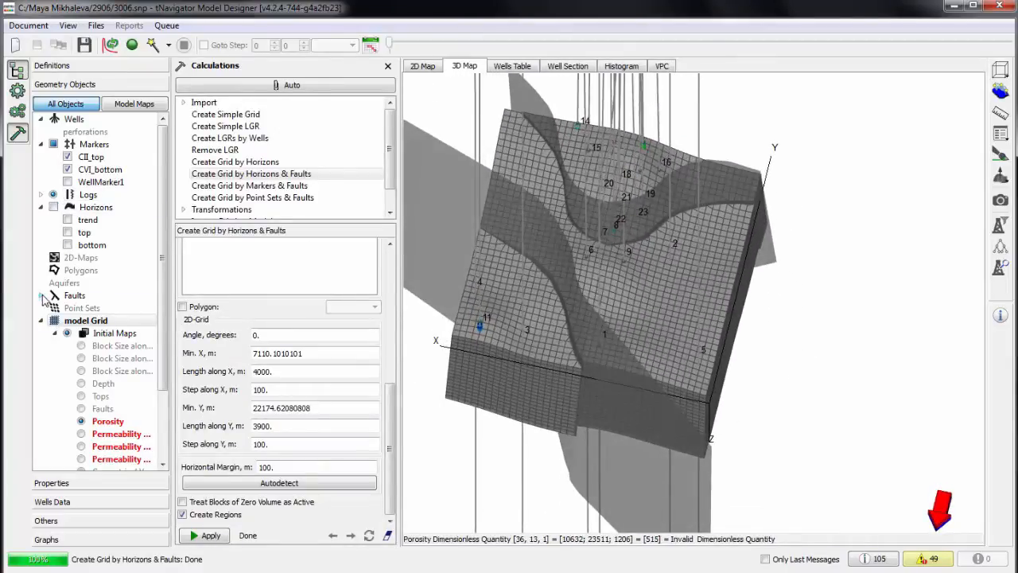
# Turn off faults F1 and F2 in the Faults Settings.
pyautogui.doubleClick(77, 296)
pyautogui.rightClick(75, 297)
pyautogui.click(127, 369)
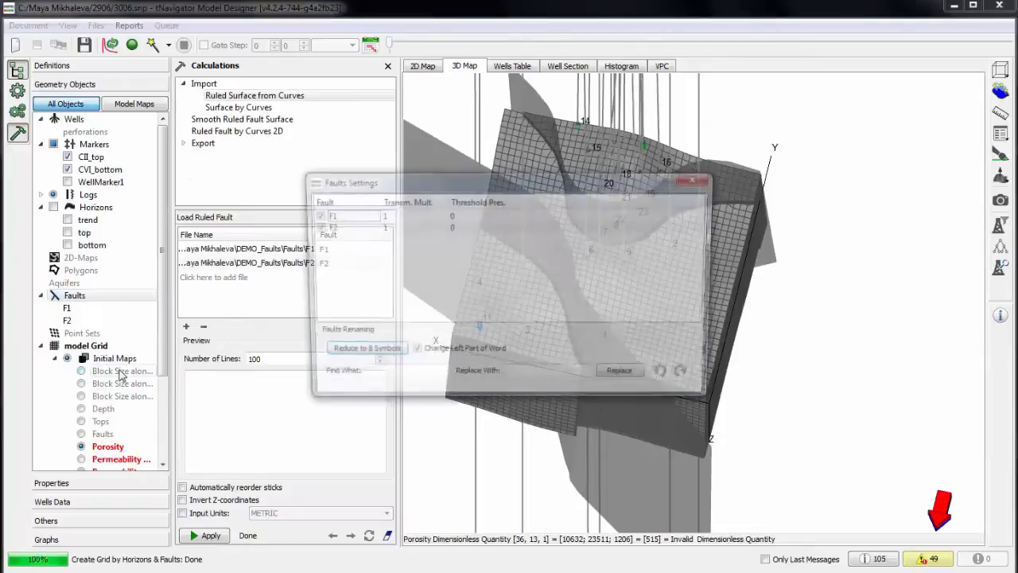
pyautogui.click(313, 227)
pyautogui.click(699, 177)
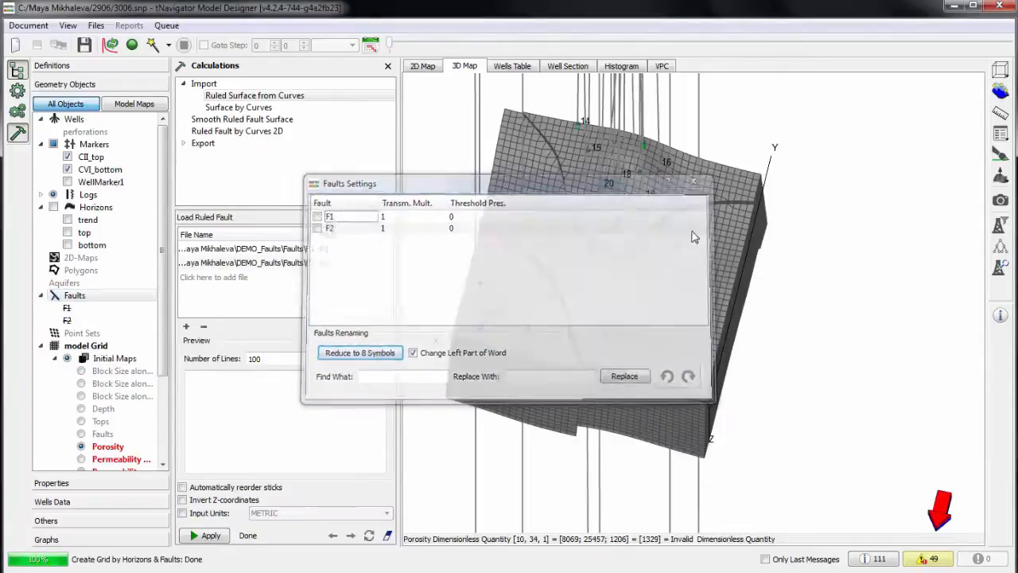
pyautogui.moveTo(699, 199); pyautogui.dragTo(708, 305)
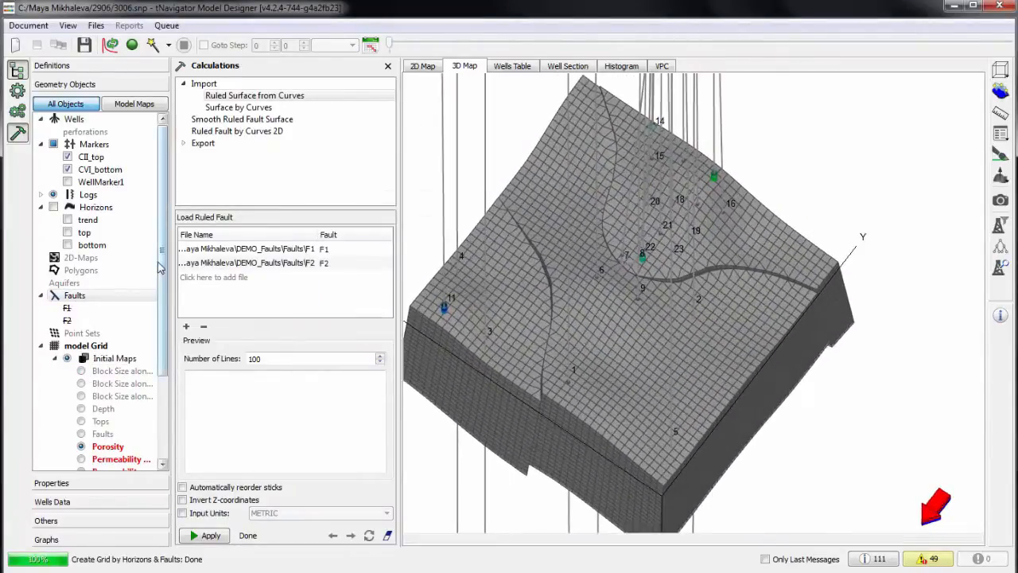
# Display the components user map on the 3D grid and inspect the fault blocks.
pyautogui.scroll(-4, 103, 318)
pyautogui.click(82, 447)
pyautogui.moveTo(568, 370); pyautogui.dragTo(631, 343)
# Create a new user map named Facies.
pyautogui.scroll(-1, 119, 398)
pyautogui.click(128, 422)
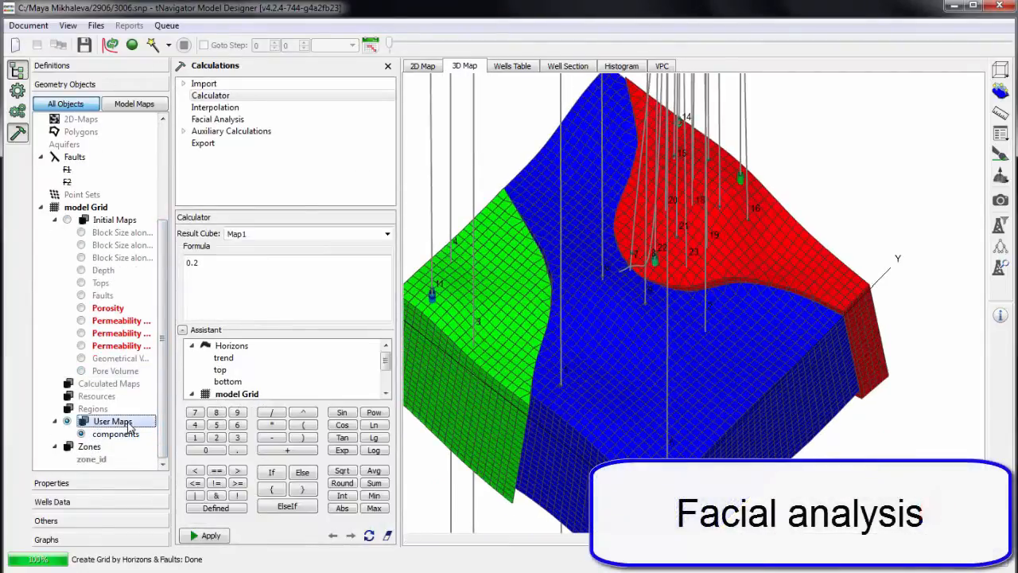
pyautogui.rightClick(131, 427)
pyautogui.click(163, 485)
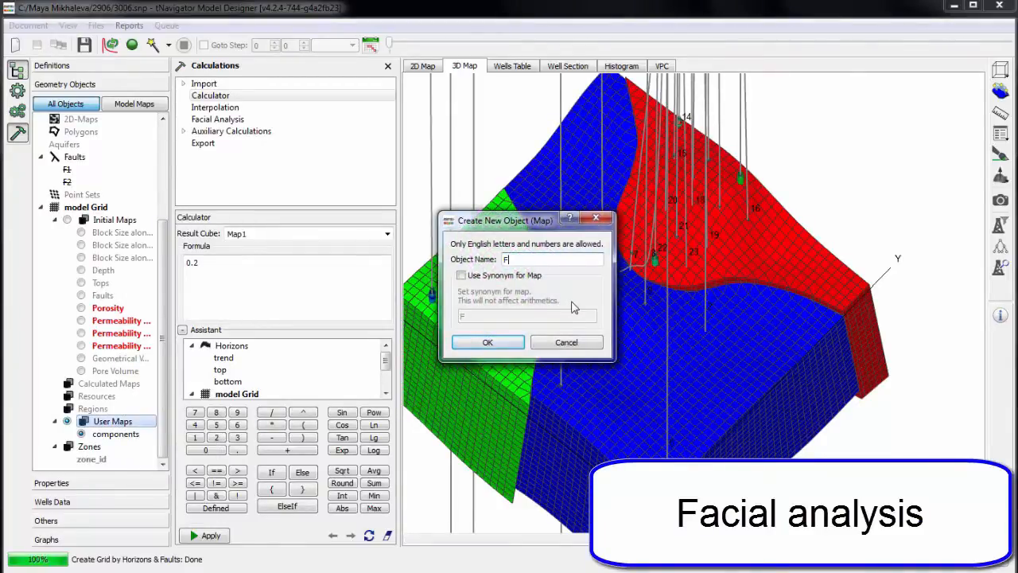
pyautogui.press('Return')
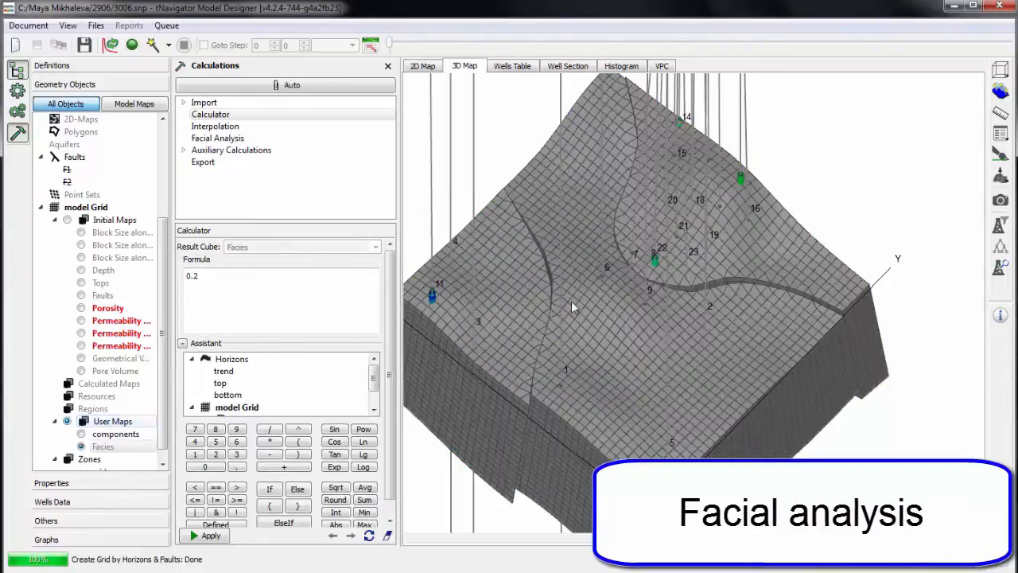
# Calculate the Facies map by Facial Analysis with Multilayer IDW, using the Lito well log.
pyautogui.click(217, 137)
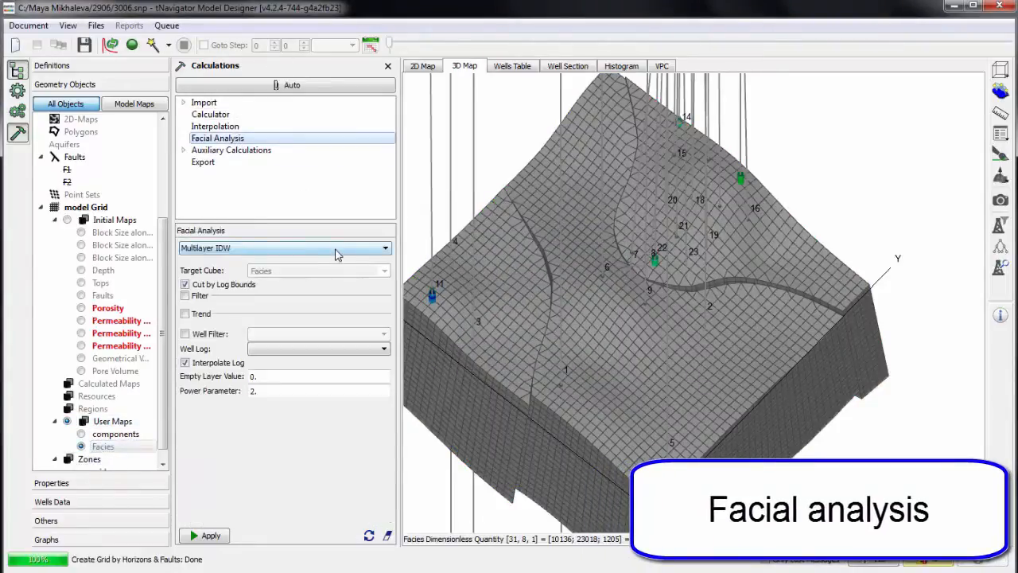
pyautogui.click(335, 349)
pyautogui.click(330, 347)
pyautogui.scroll(-2, 329, 347)
pyautogui.click(367, 350)
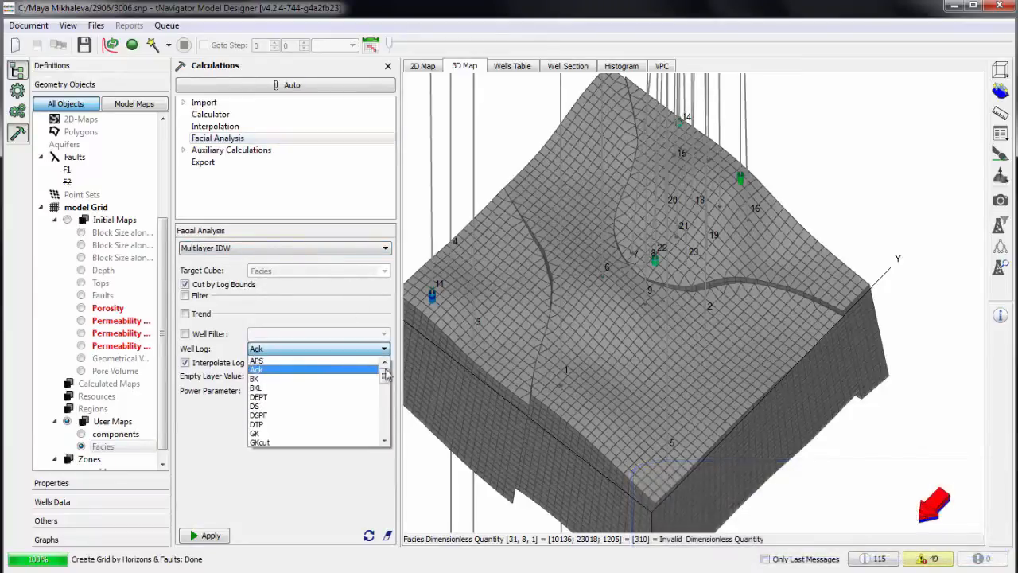
pyautogui.moveTo(387, 380); pyautogui.dragTo(385, 412)
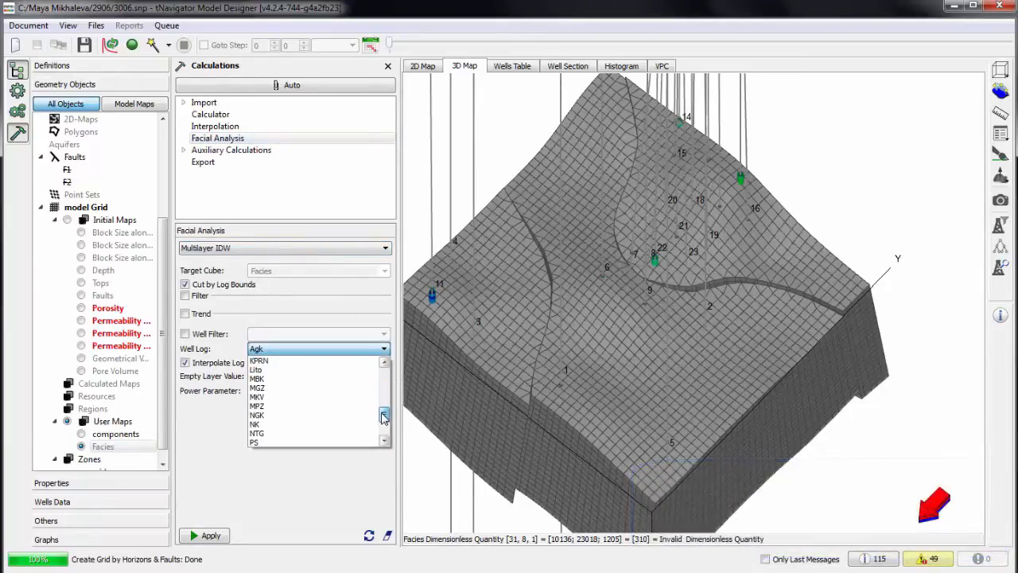
pyautogui.click(255, 370)
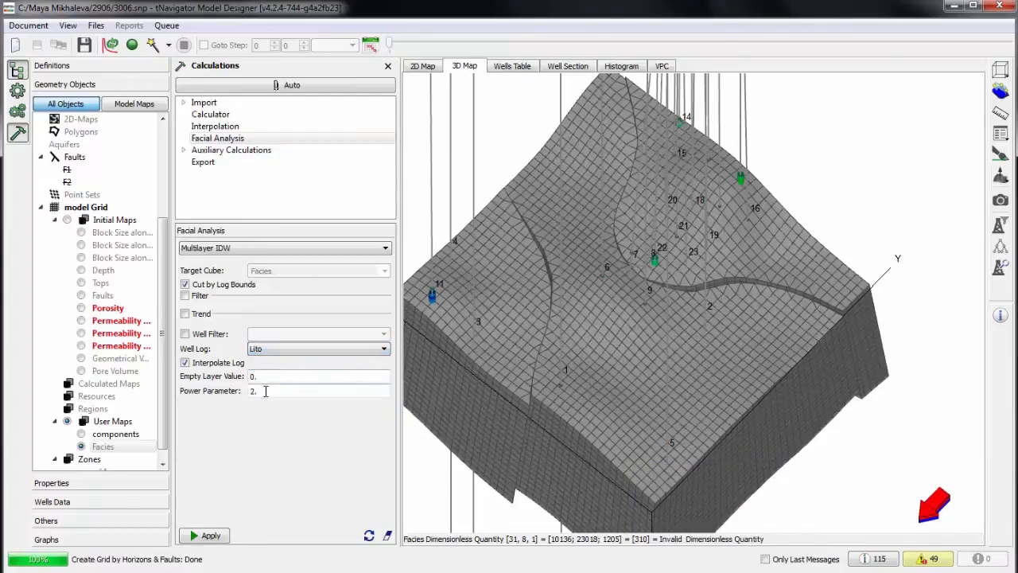
pyautogui.click(205, 538)
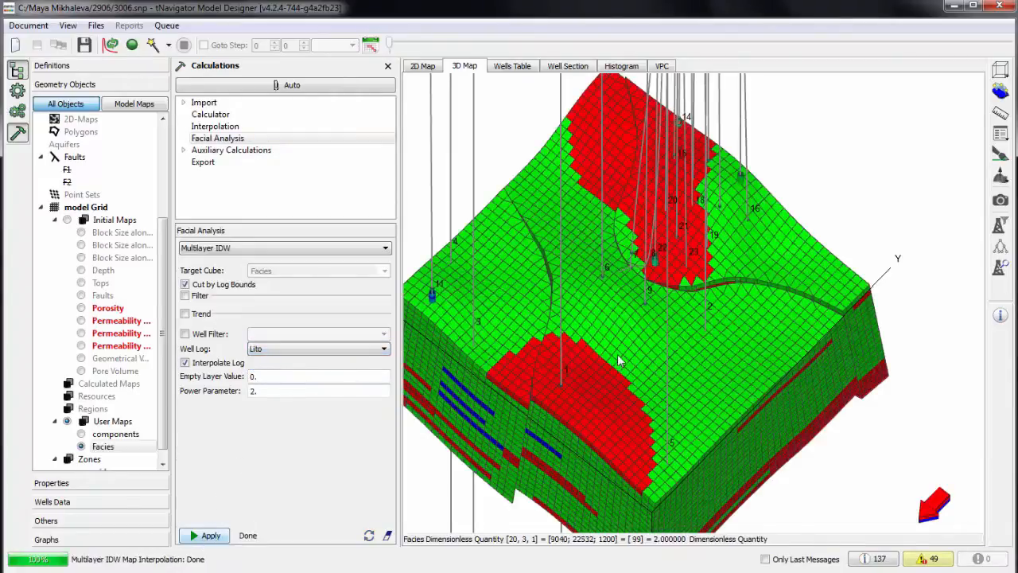
pyautogui.moveTo(618, 356); pyautogui.dragTo(631, 326)
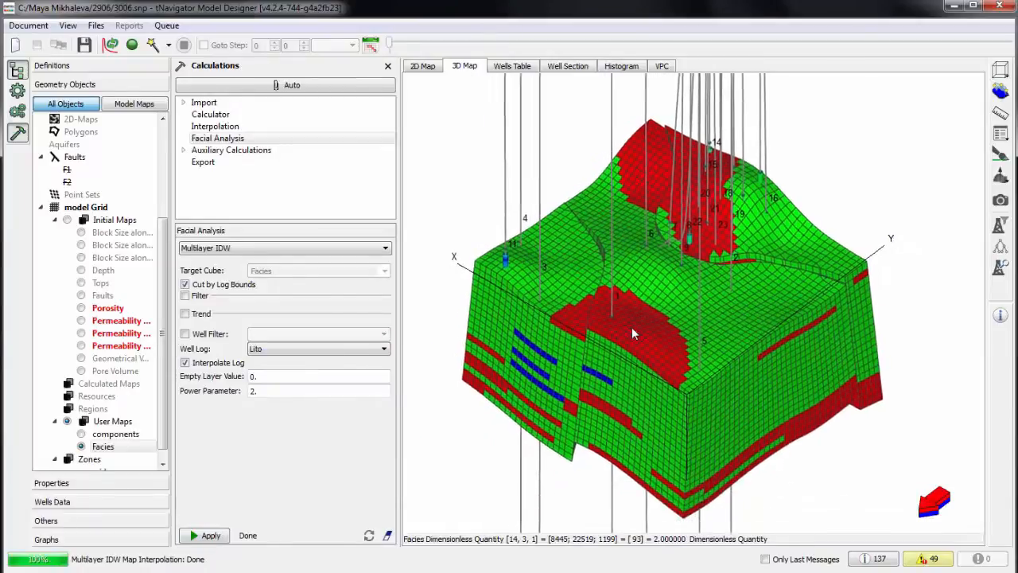
# Enable the palette window for the Facies map in the 3D view and close the advanced properties.
pyautogui.click(18, 112)
pyautogui.click(185, 288)
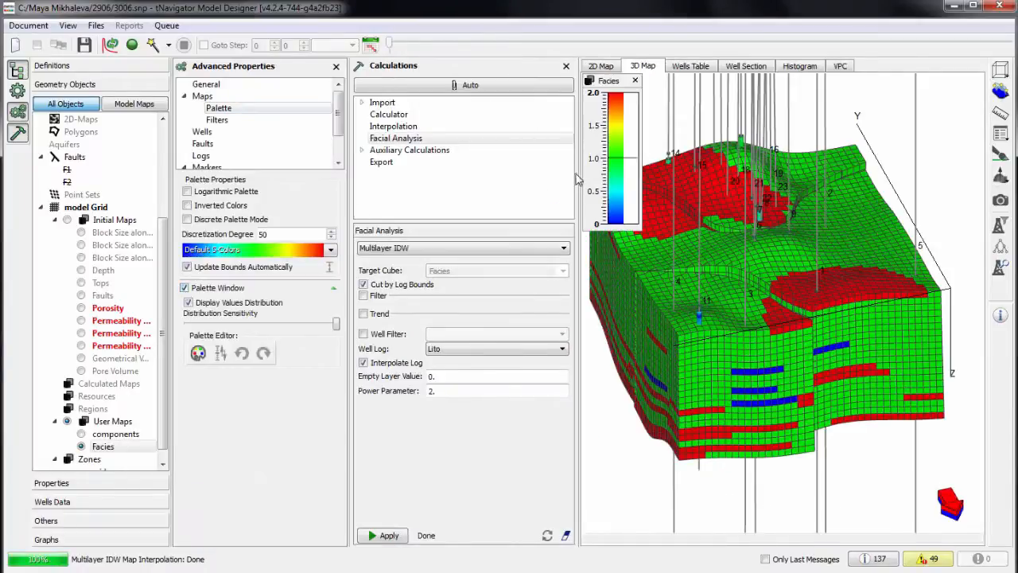
pyautogui.moveTo(577, 172); pyautogui.dragTo(510, 167)
pyautogui.click(337, 67)
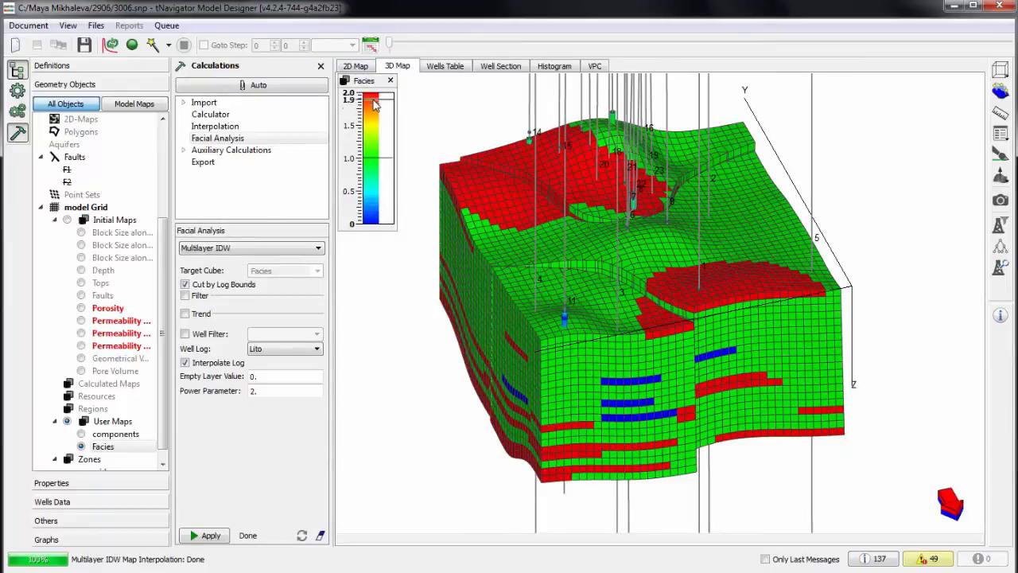
# Filter out the high and low Facies values on the palette to examine the grid cells, and restore the full value range.
pyautogui.moveTo(374, 96); pyautogui.dragTo(376, 127)
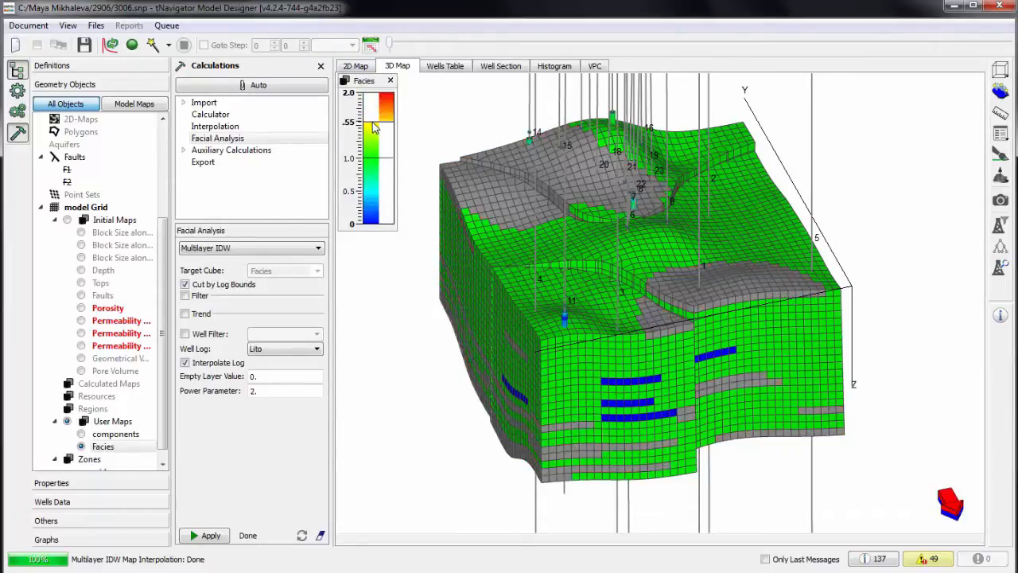
pyautogui.moveTo(373, 174); pyautogui.dragTo(374, 241)
pyautogui.moveTo(646, 326); pyautogui.dragTo(691, 330)
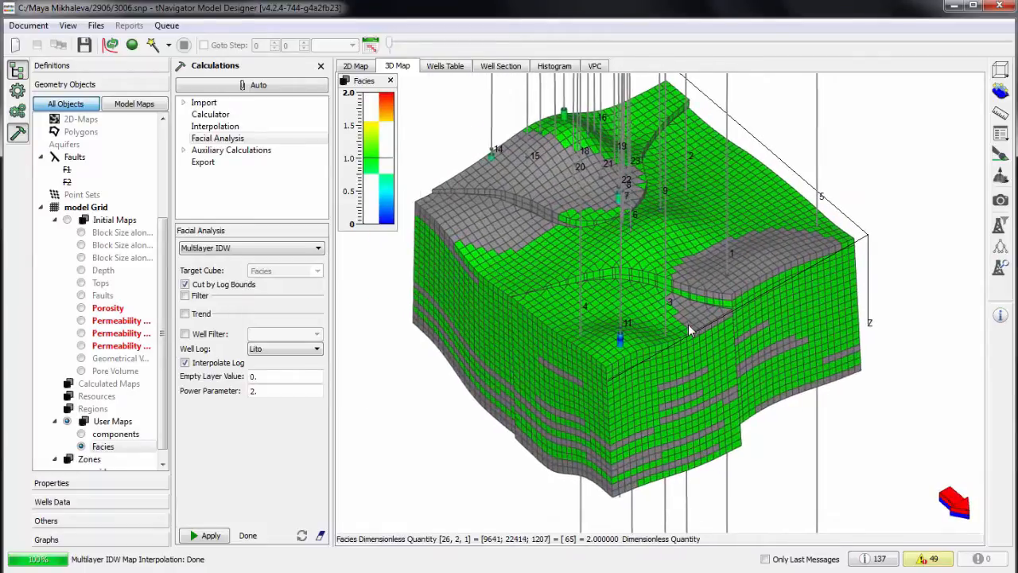
pyautogui.moveTo(385, 121); pyautogui.dragTo(386, 84)
pyautogui.moveTo(385, 173); pyautogui.dragTo(391, 231)
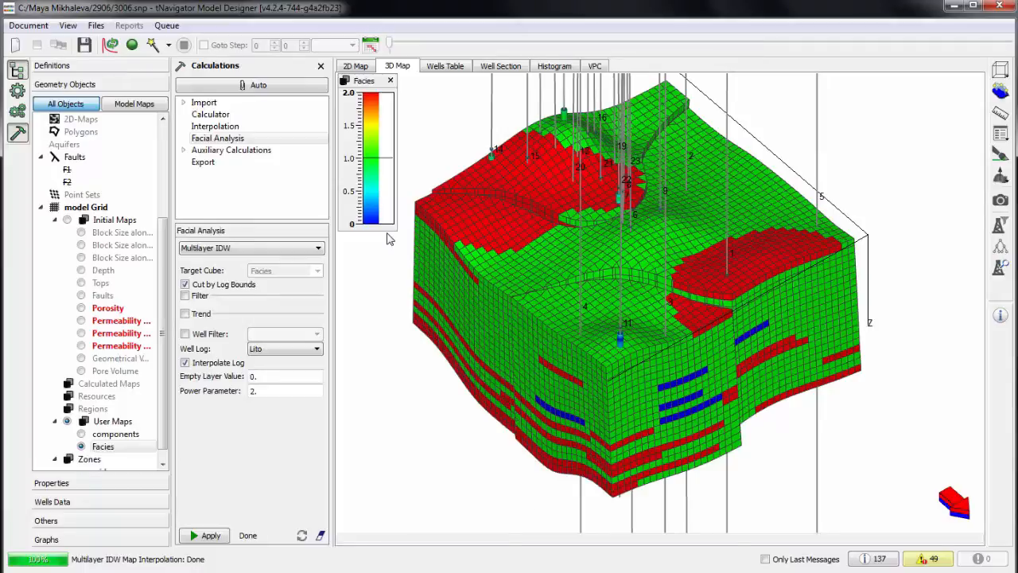
# Create a new user map named Cut1.
pyautogui.rightClick(120, 408)
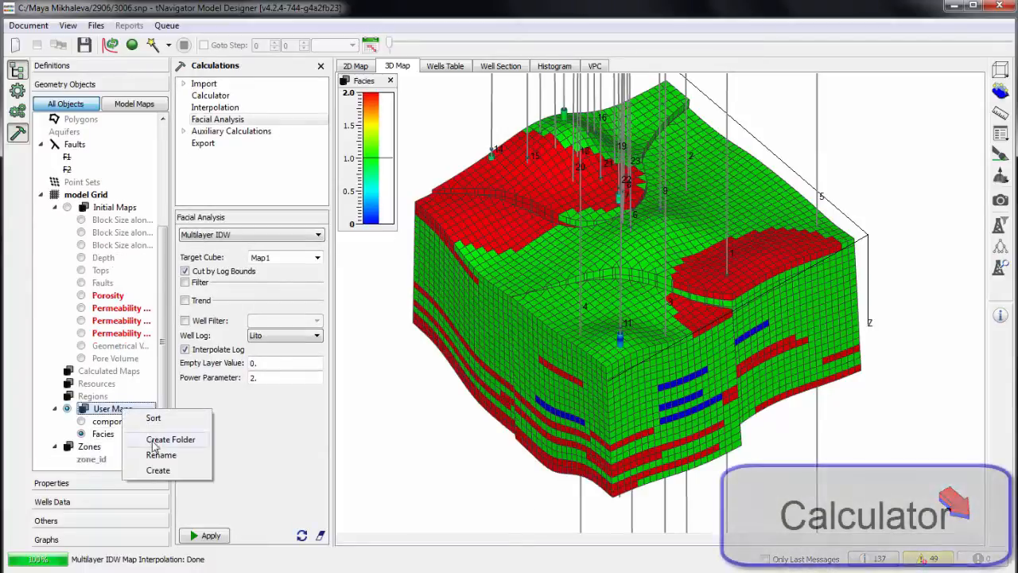
pyautogui.click(155, 470)
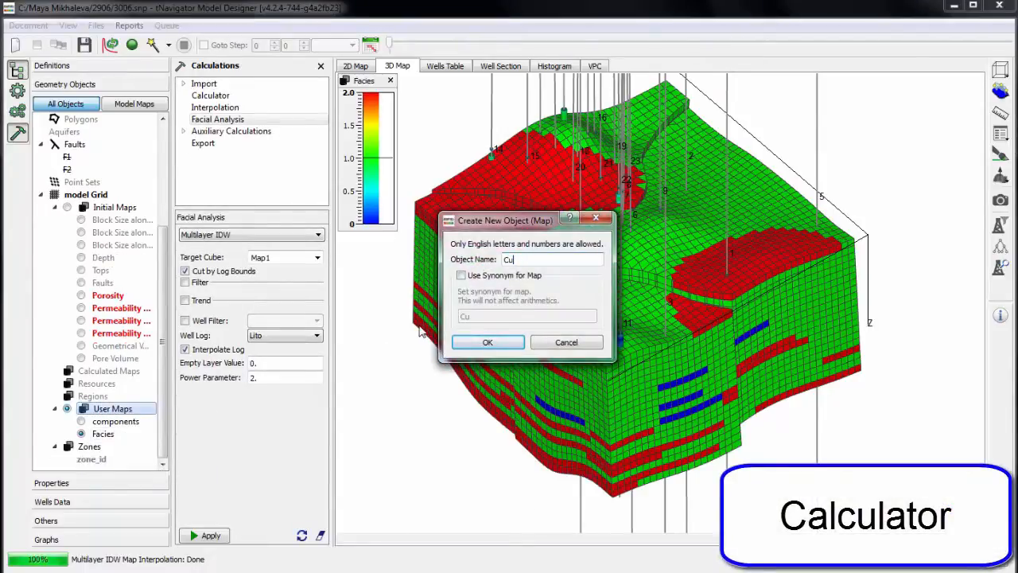
pyautogui.press('Return')
# Calculate the Cut1 map in the Calculator with the formula if (Facies>1) {1}else {0}, and inspect it in 3D.
pyautogui.click(211, 114)
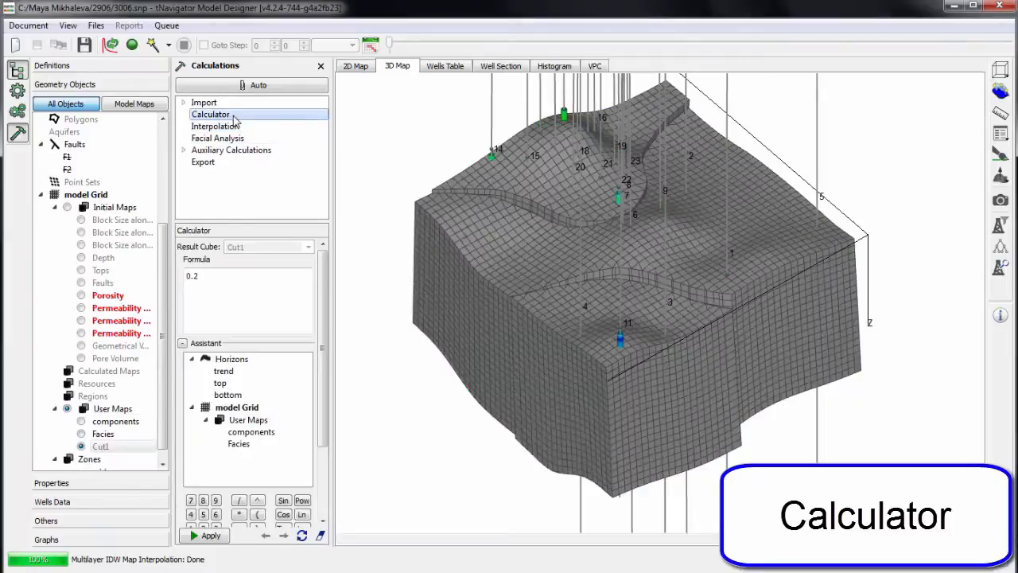
pyautogui.moveTo(330, 191); pyautogui.dragTo(336, 191)
pyautogui.scroll(-3, 254, 358)
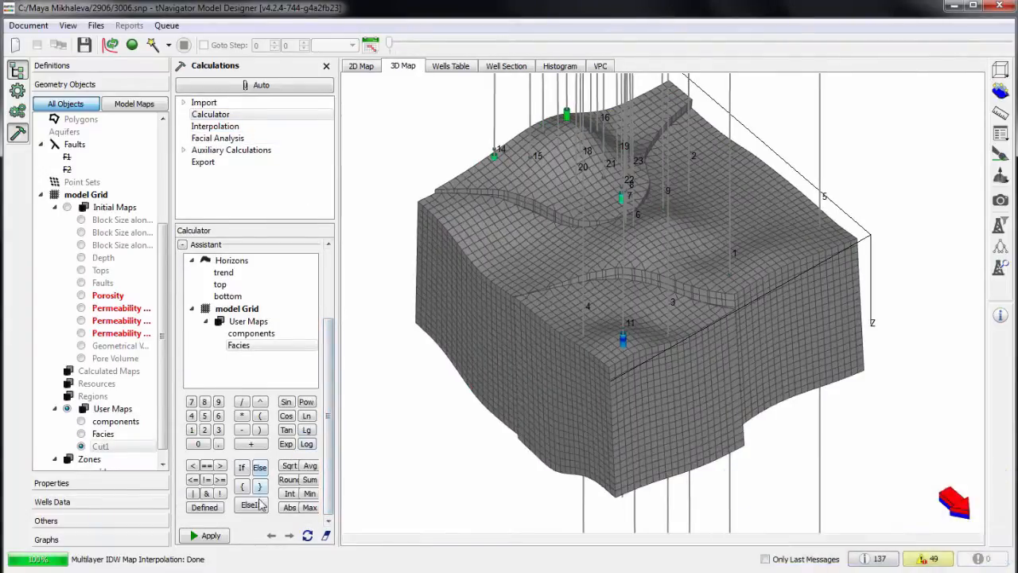
pyautogui.moveTo(331, 351); pyautogui.dragTo(332, 283)
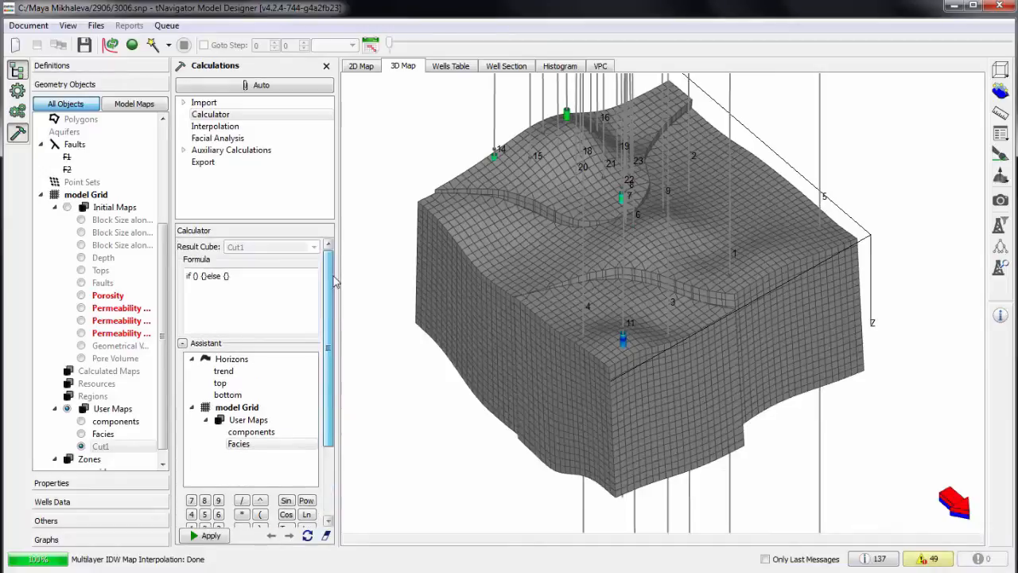
pyautogui.doubleClick(239, 443)
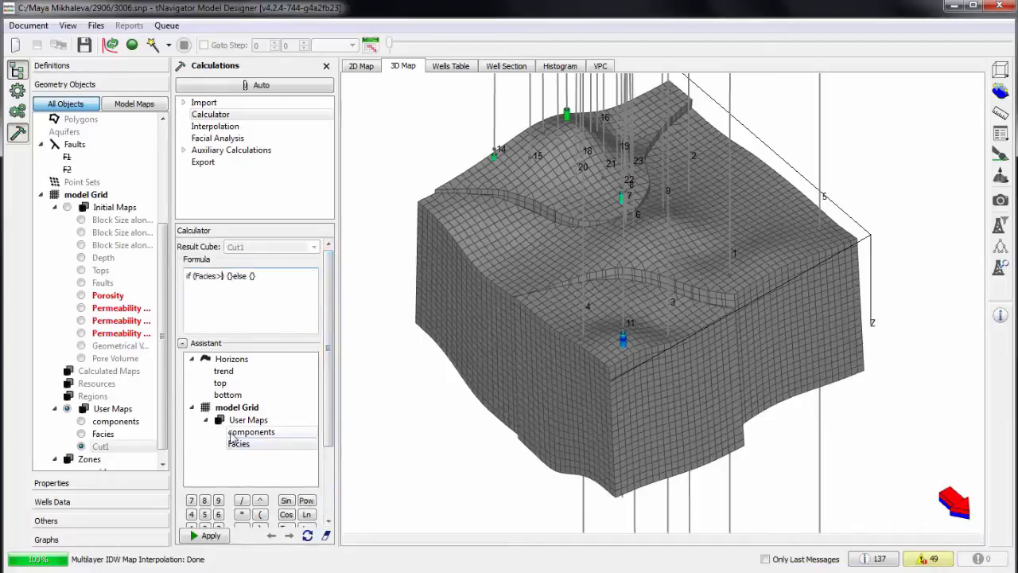
pyautogui.write('1')
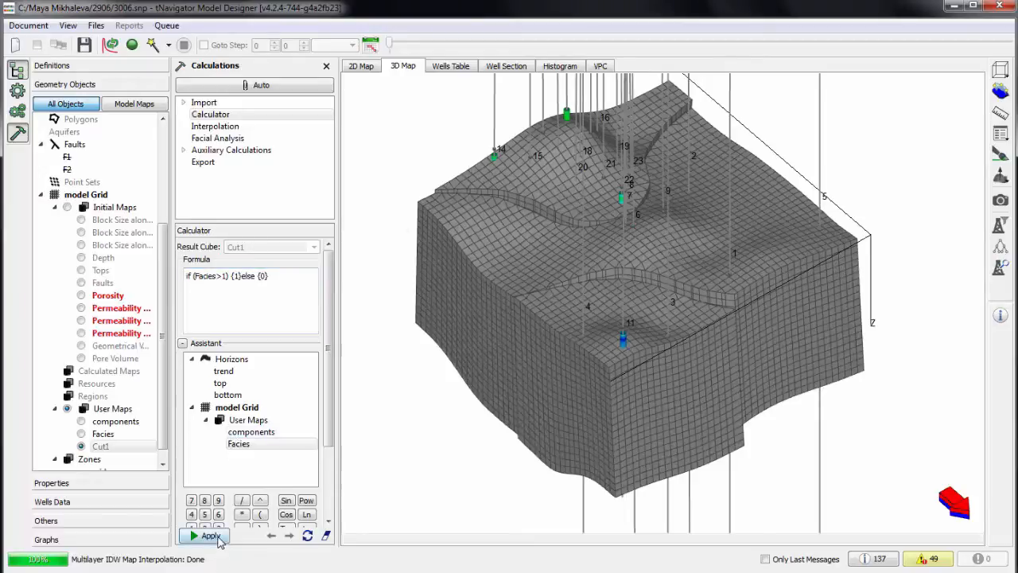
pyautogui.click(211, 535)
pyautogui.moveTo(605, 318); pyautogui.dragTo(761, 318)
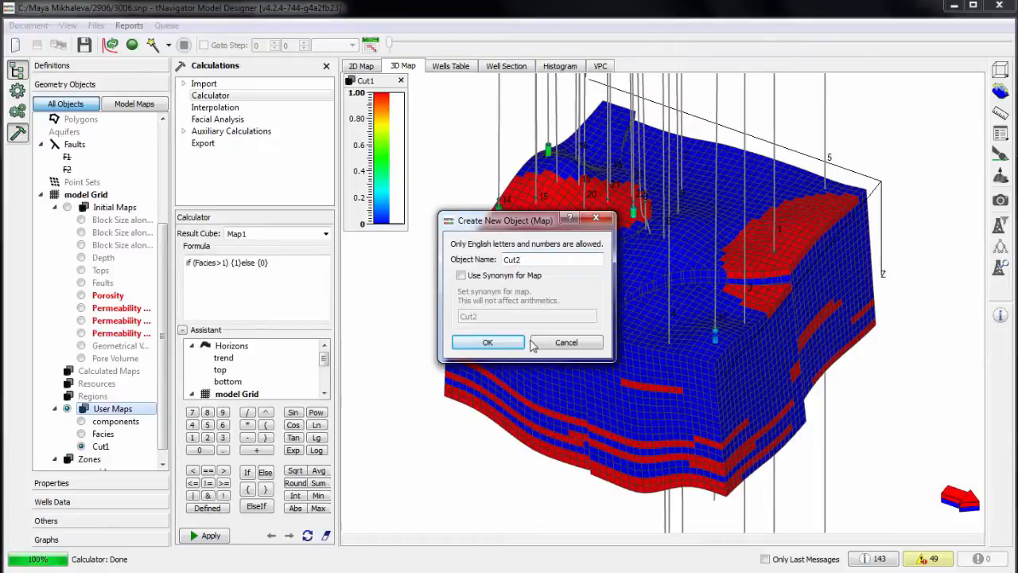
# Create the user map Cut2, calculate it with the formula if (Facies<2) {1}else {0}, and compare it with Cut1.
pyautogui.click(487, 342)
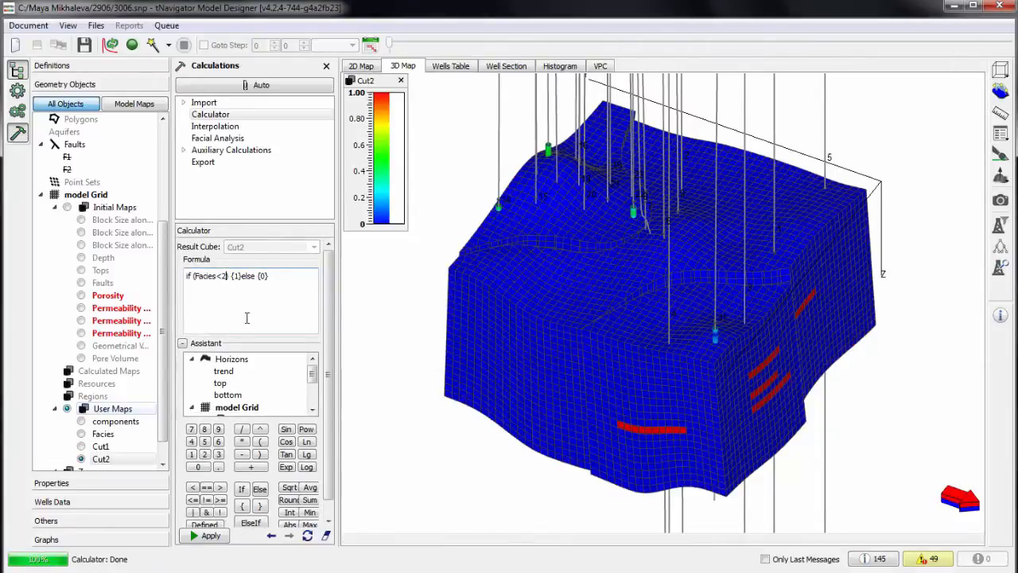
pyautogui.click(212, 535)
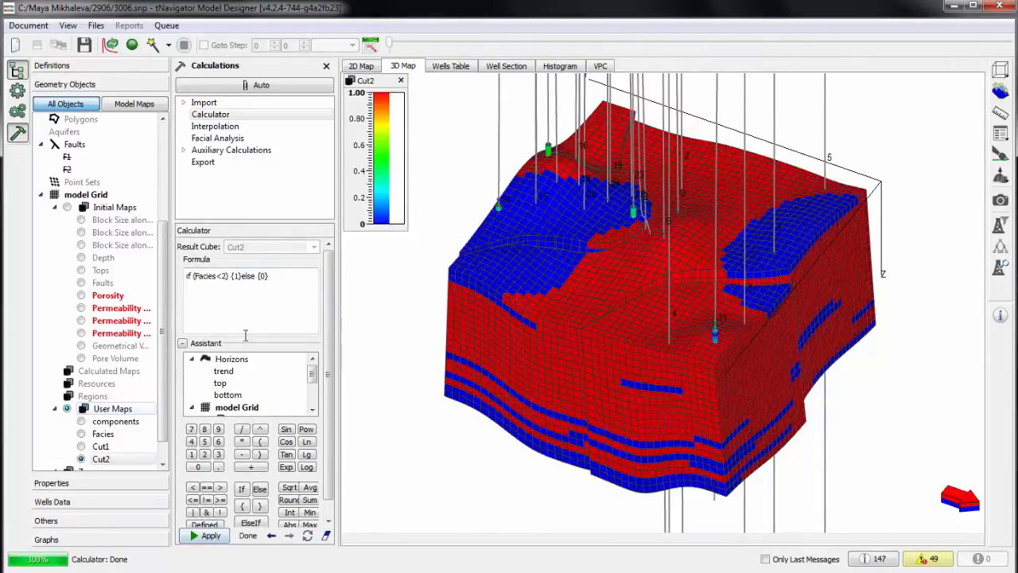
pyautogui.click(101, 446)
pyautogui.click(111, 460)
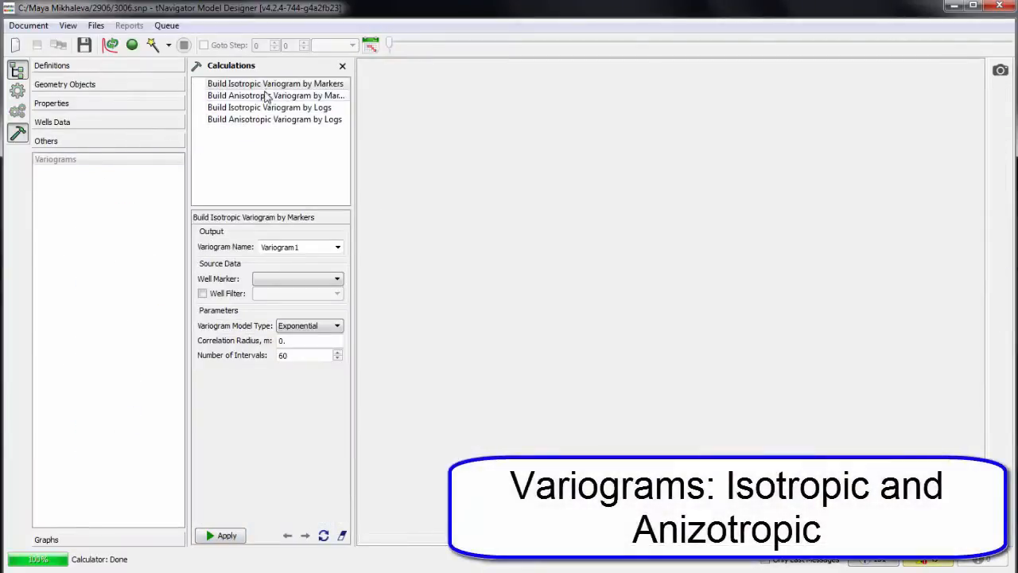
# Build the isotropic exponential Variogram1 by logs from the Poro log with Well_Filter_1, and reduce its range to about 222.
pyautogui.click(279, 109)
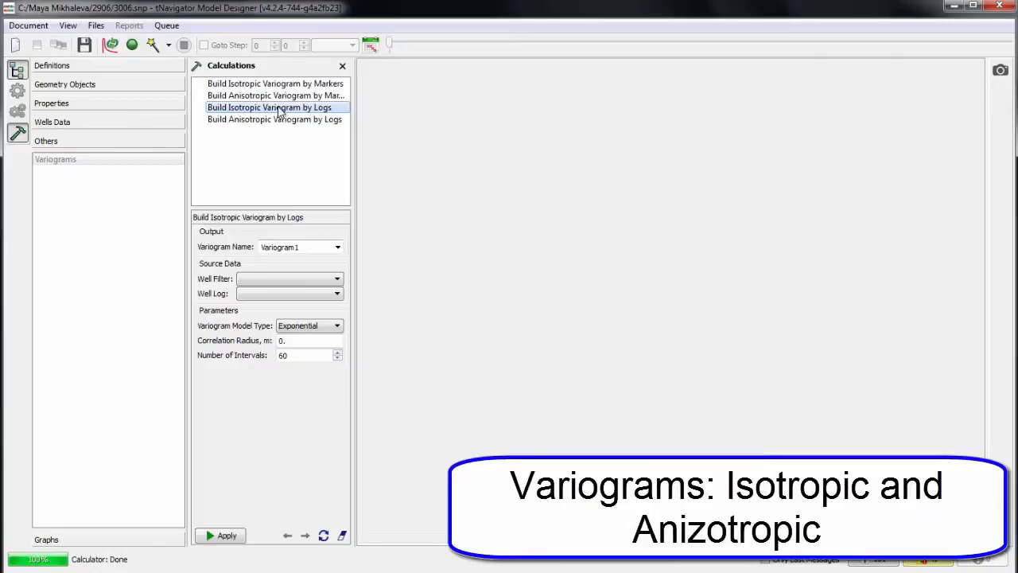
pyautogui.click(314, 298)
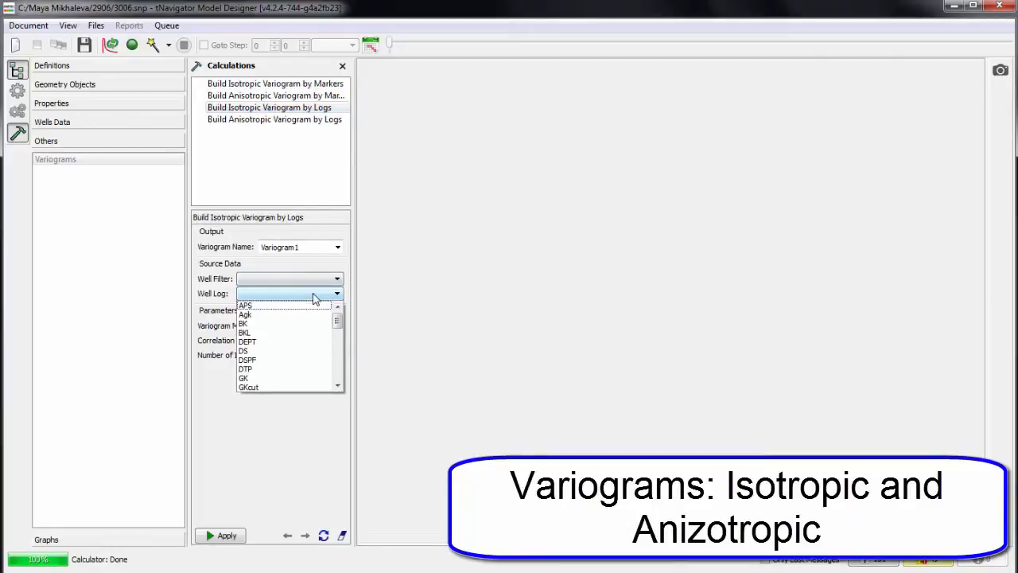
pyautogui.scroll(-5, 317, 318)
pyautogui.scroll(-3, 279, 361)
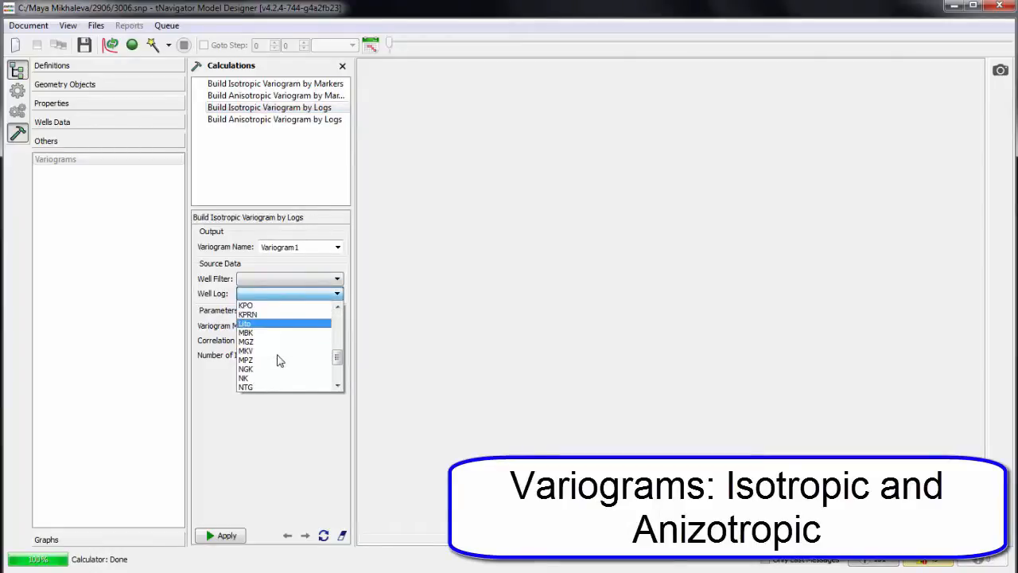
pyautogui.click(269, 369)
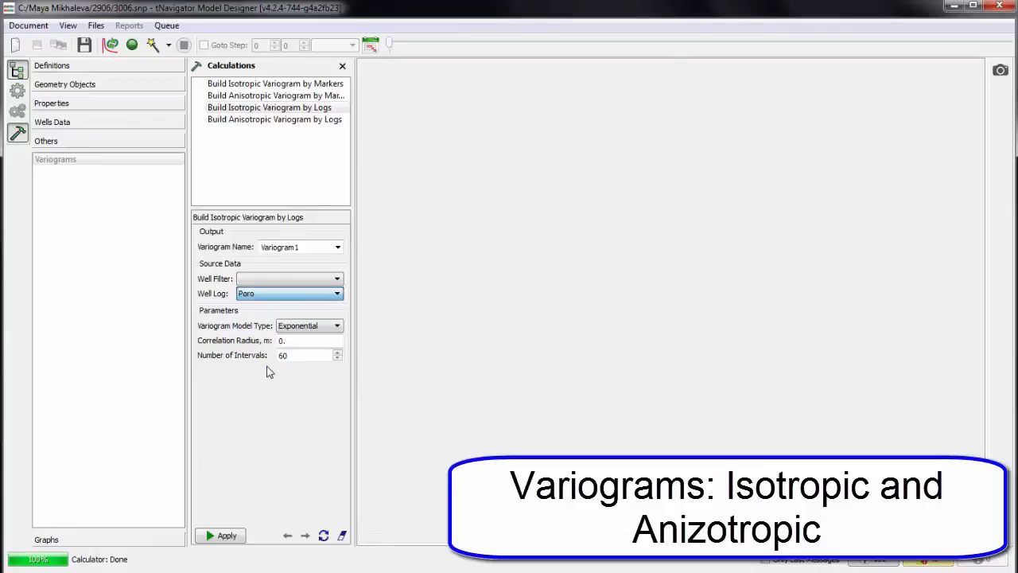
pyautogui.click(222, 535)
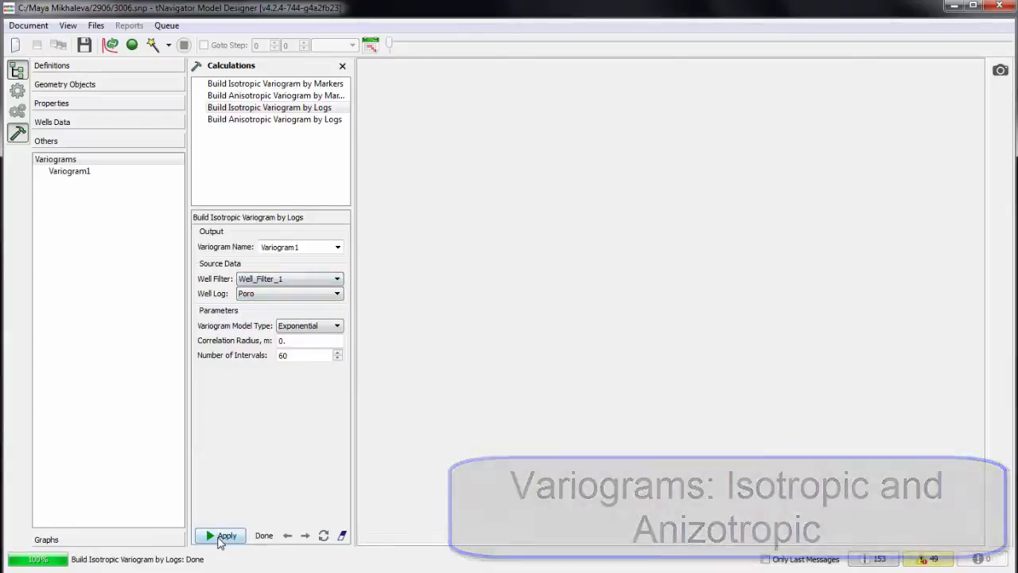
pyautogui.click(103, 175)
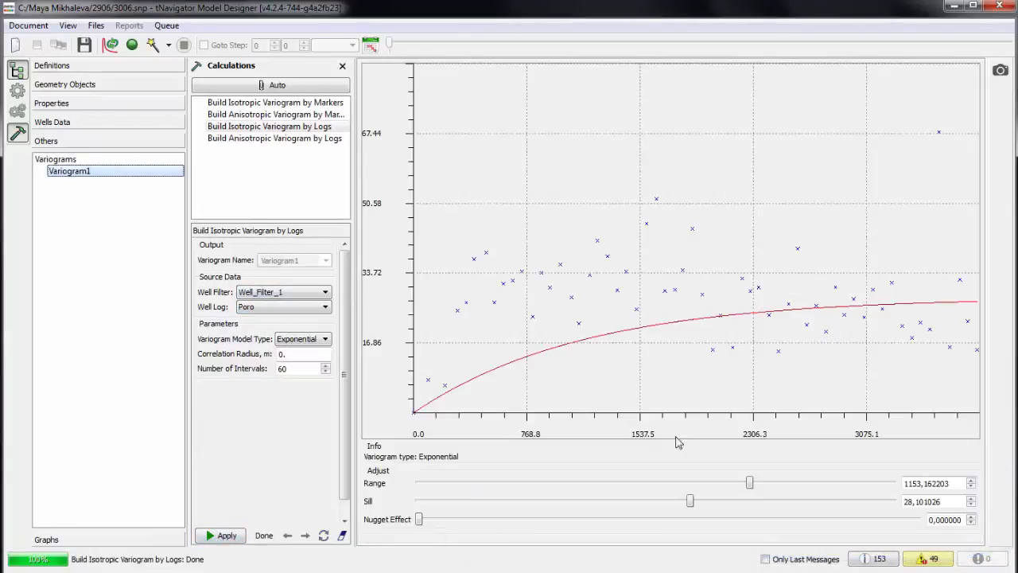
pyautogui.moveTo(749, 489); pyautogui.dragTo(723, 491)
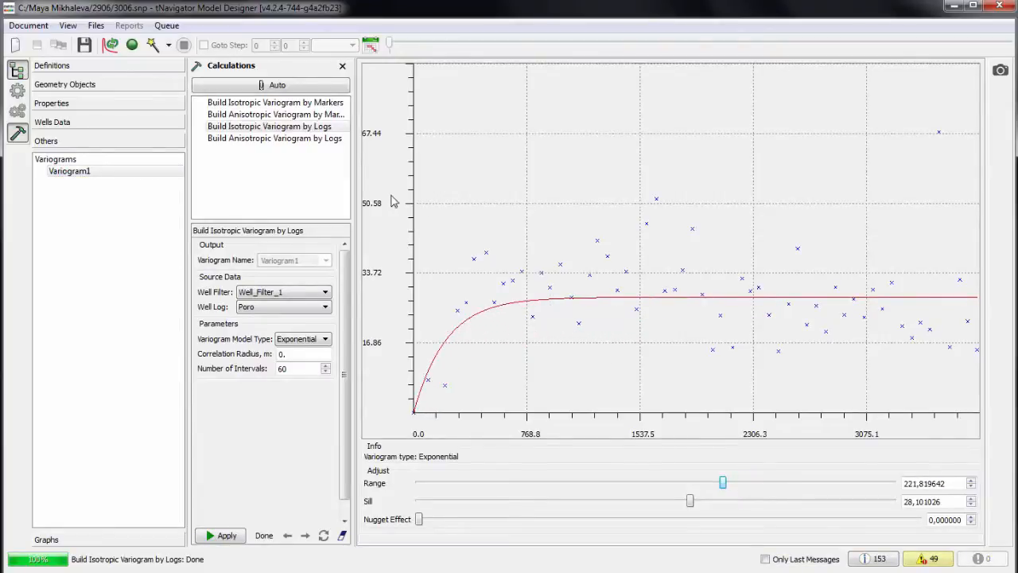
# Rebuild Variogram1 as an anisotropic variogram by logs from the Poro log, reducing its main range to about 327 and lowering its normal range.
pyautogui.click(320, 140)
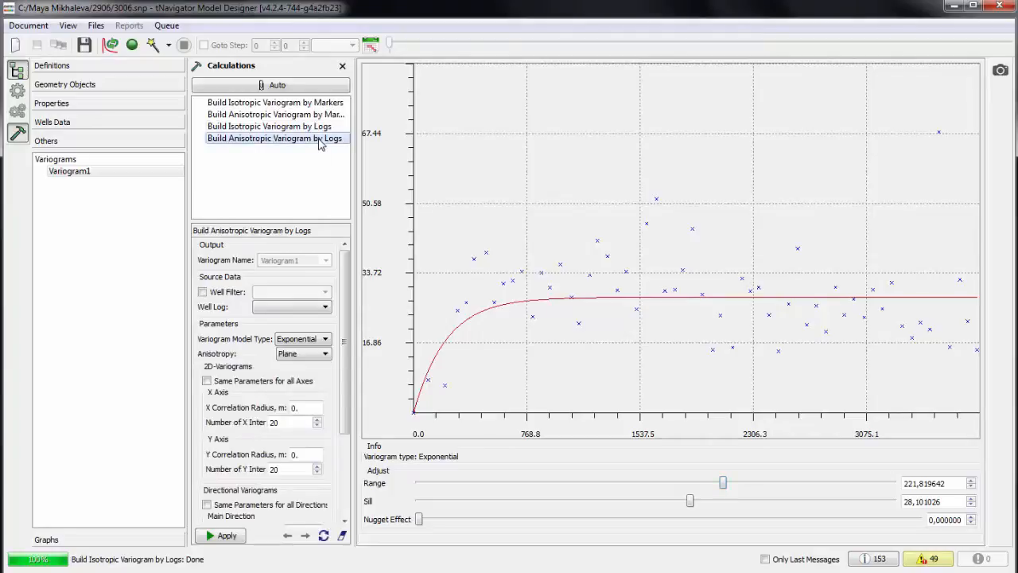
pyautogui.click(322, 306)
pyautogui.scroll(-5, 299, 350)
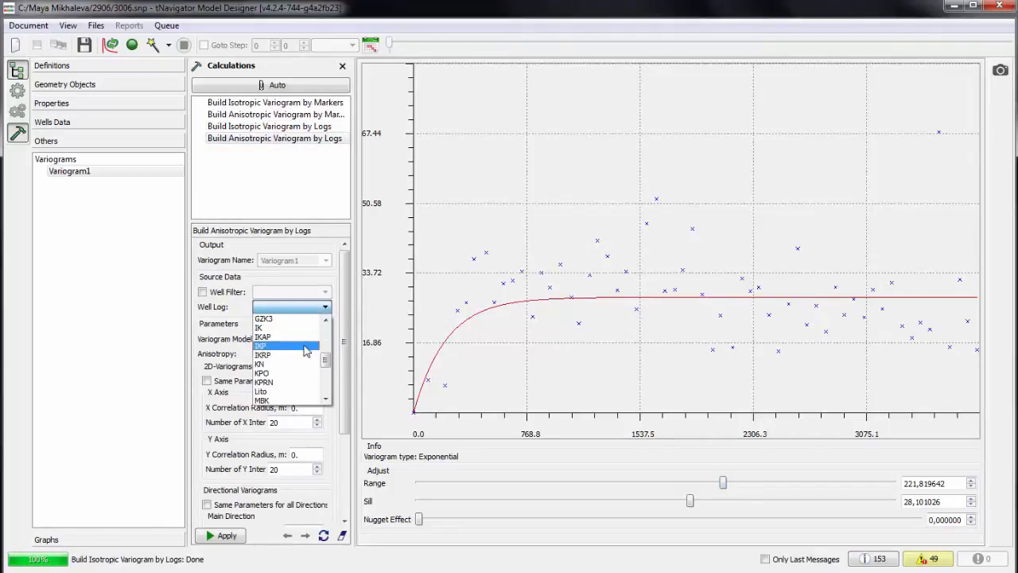
pyautogui.scroll(-2, 298, 360)
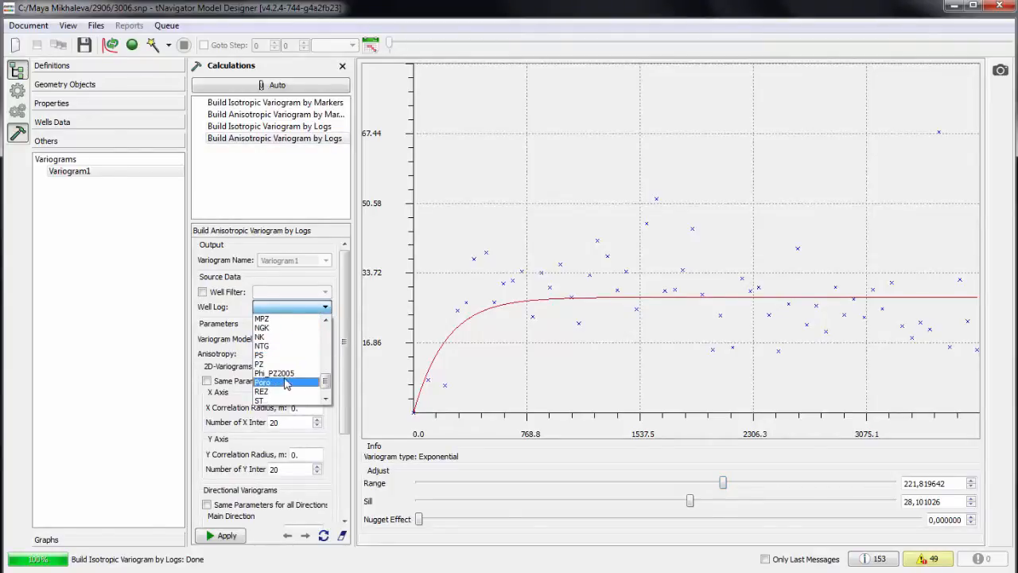
pyautogui.click(286, 384)
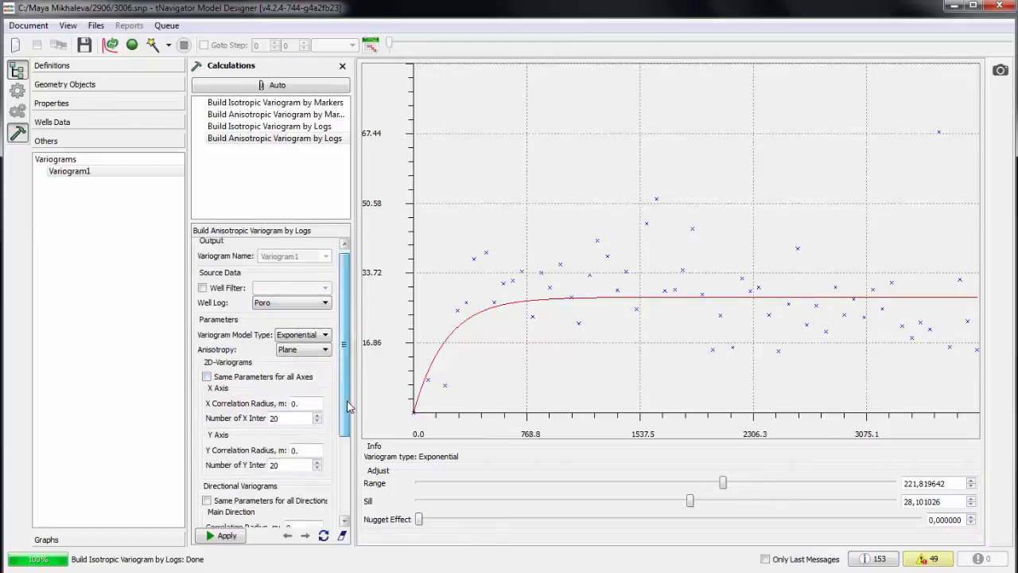
pyautogui.scroll(-3, 271, 398)
pyautogui.click(230, 536)
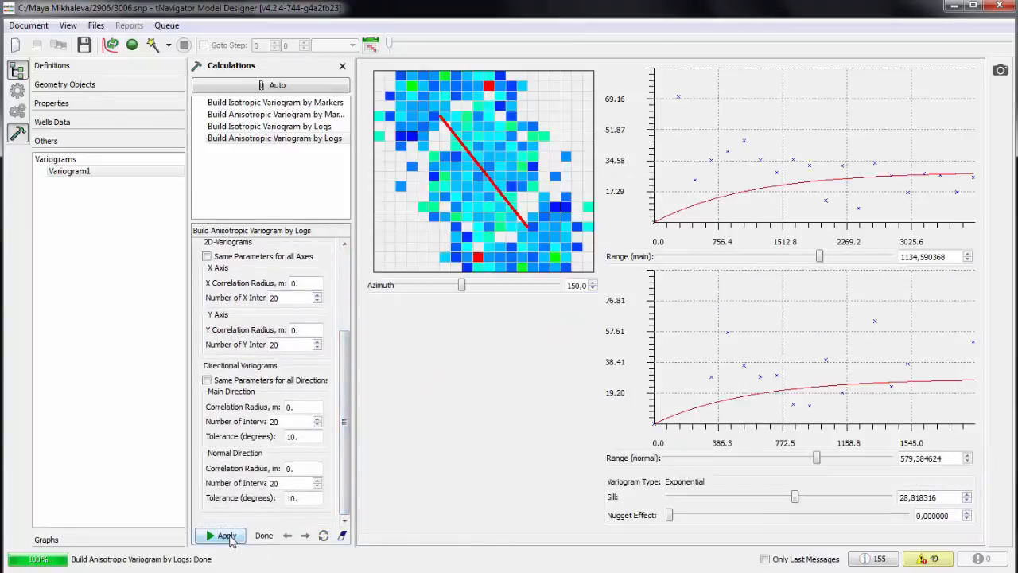
pyautogui.moveTo(825, 260); pyautogui.dragTo(809, 256)
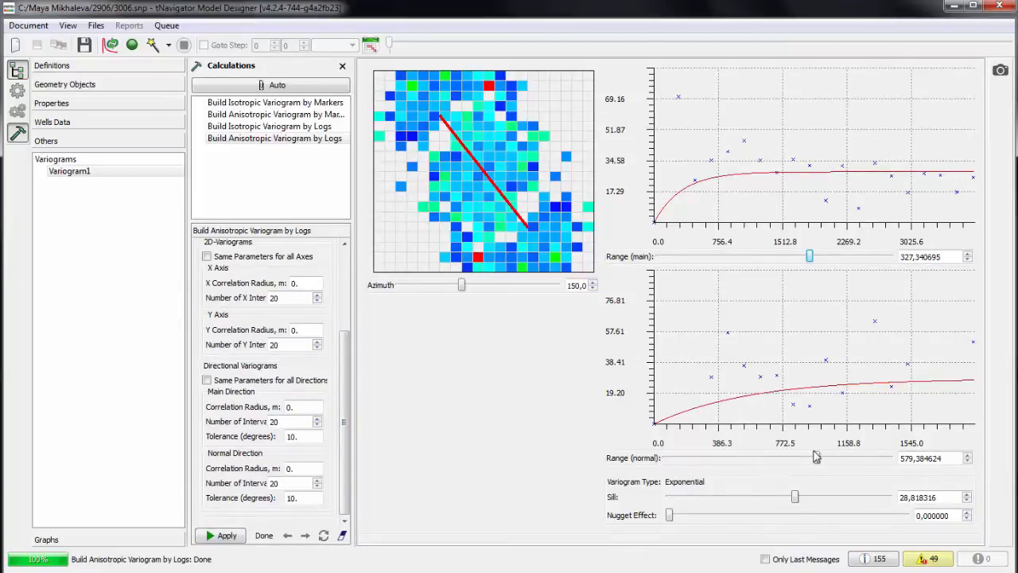
pyautogui.moveTo(817, 460); pyautogui.dragTo(805, 464)
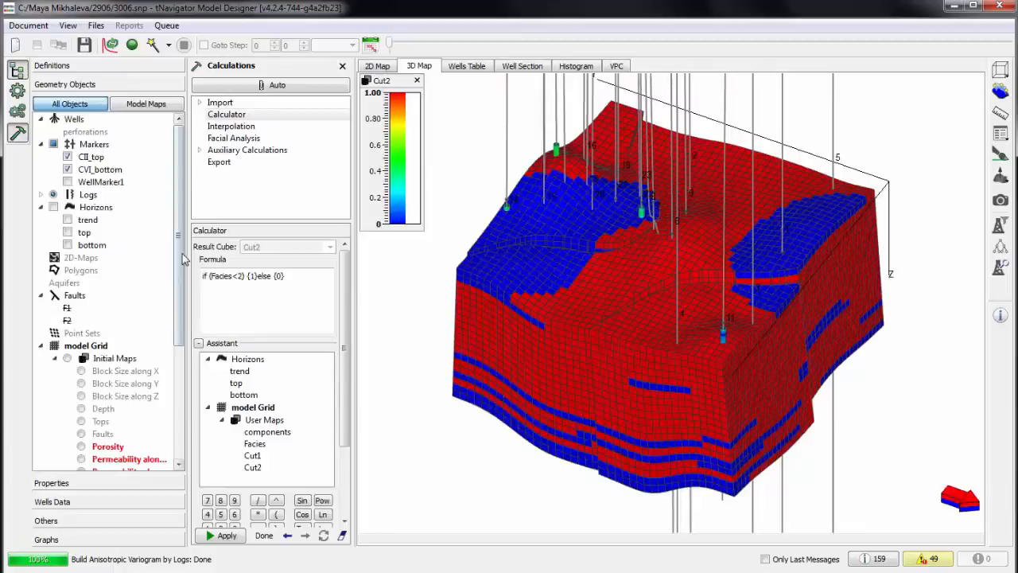
# Interpolate the Porosity map by Multilayer IDW from the Poro well log, filtered with Cut1 as the flag map.
pyautogui.scroll(-5, 82, 287)
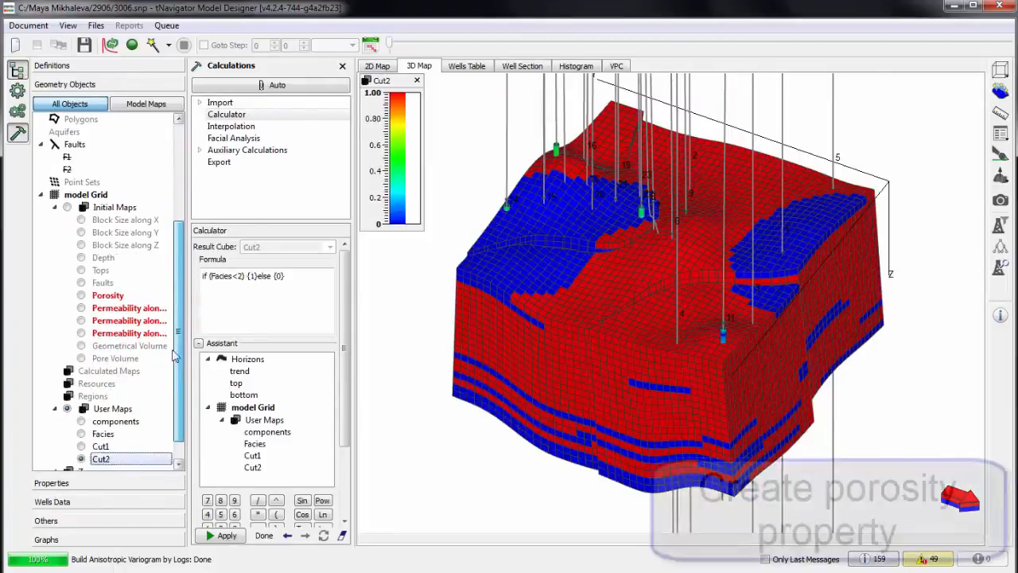
pyautogui.click(82, 284)
pyautogui.click(232, 127)
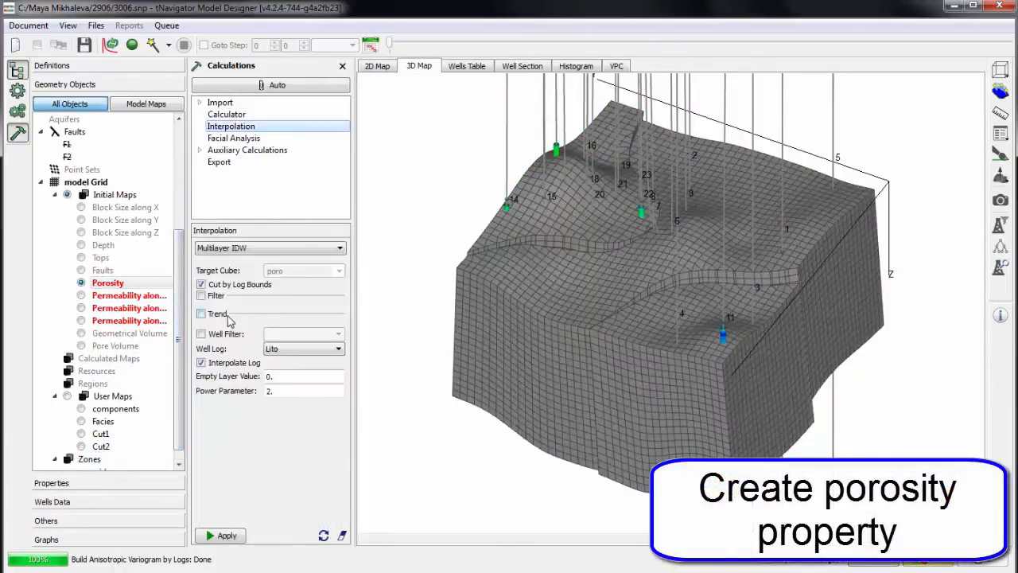
pyautogui.click(308, 350)
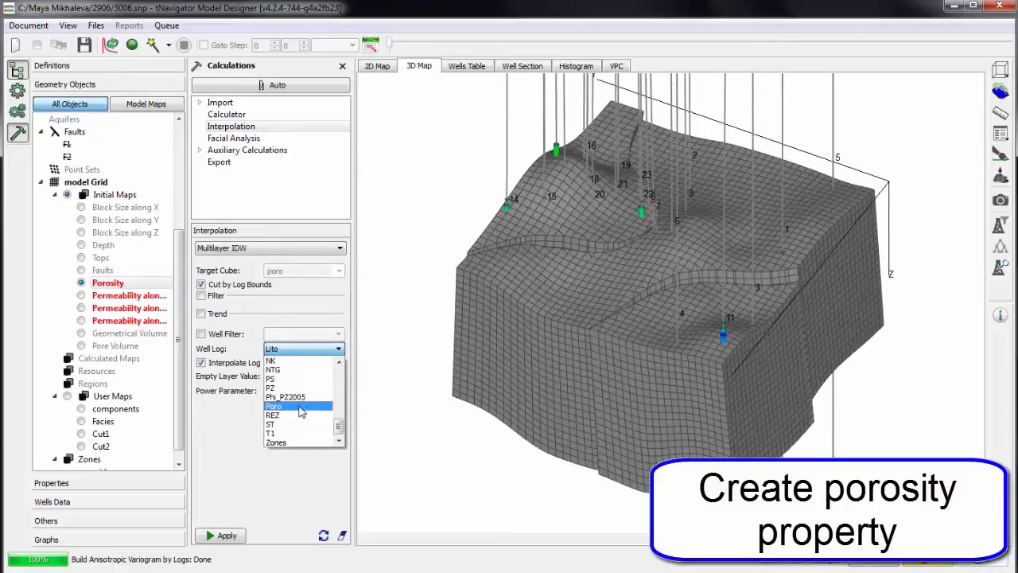
pyautogui.click(300, 412)
pyautogui.click(201, 296)
pyautogui.click(318, 311)
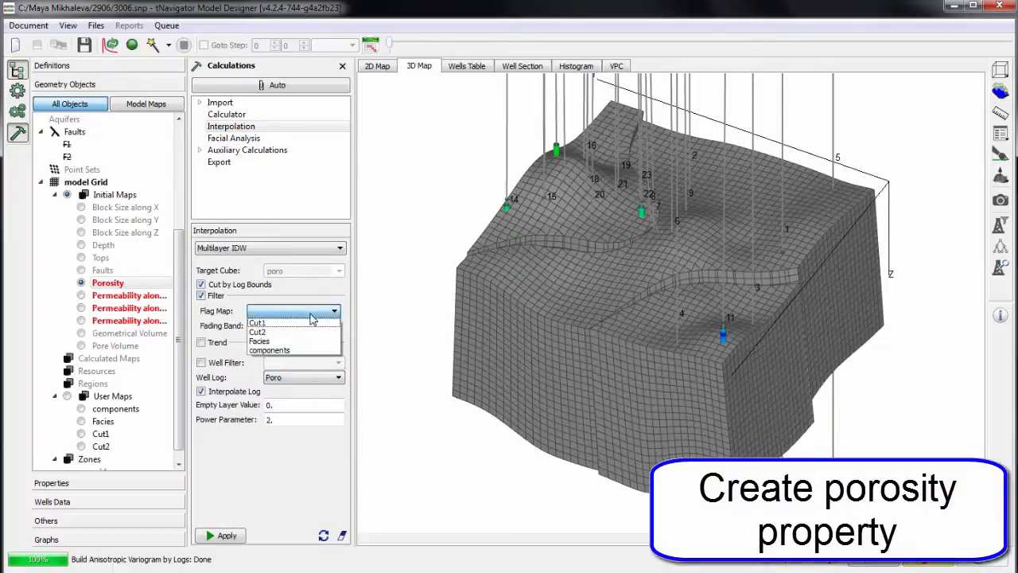
pyautogui.click(270, 328)
pyautogui.click(226, 535)
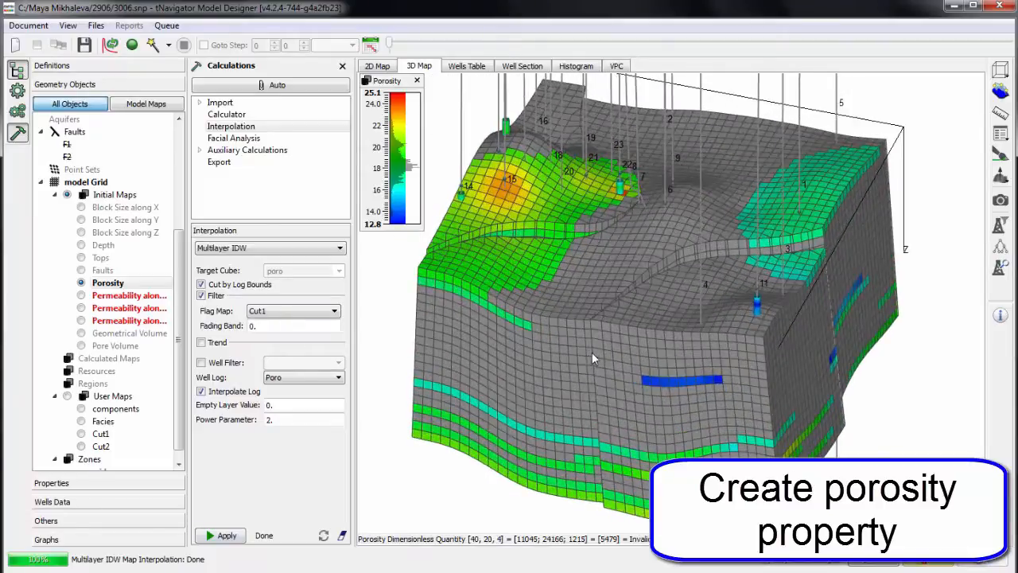
# Re-interpolate the Porosity map by Multilayer IDW with Cut2 as the flag map and a power parameter of 10.
pyautogui.click(18, 110)
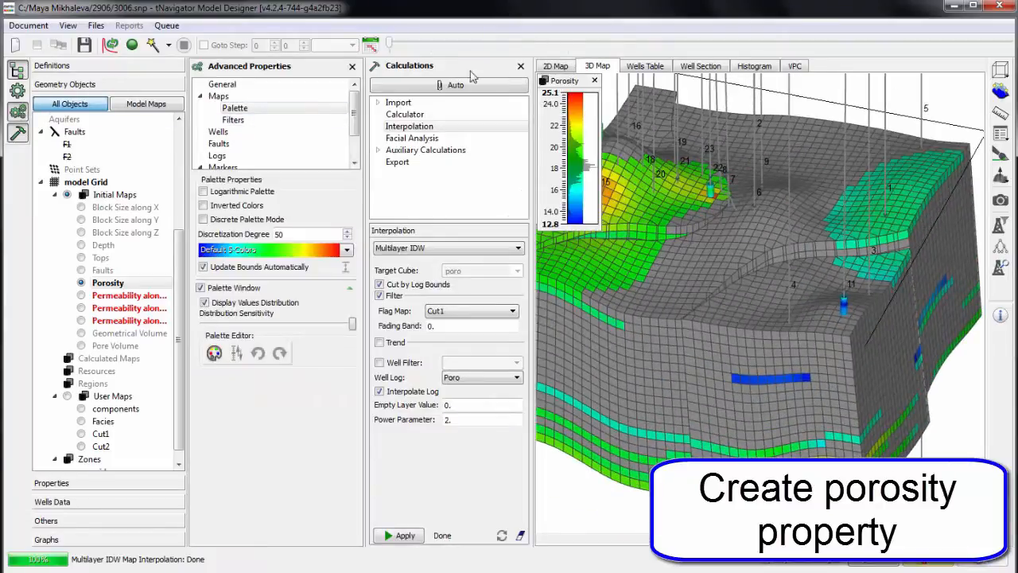
pyautogui.click(352, 66)
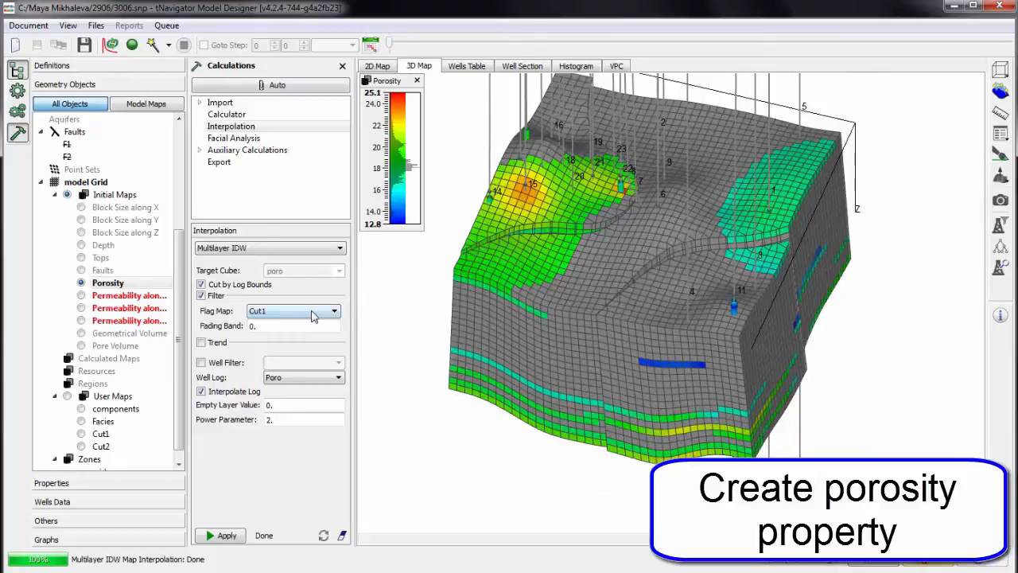
pyautogui.click(315, 311)
pyautogui.click(288, 338)
pyautogui.doubleClick(260, 419)
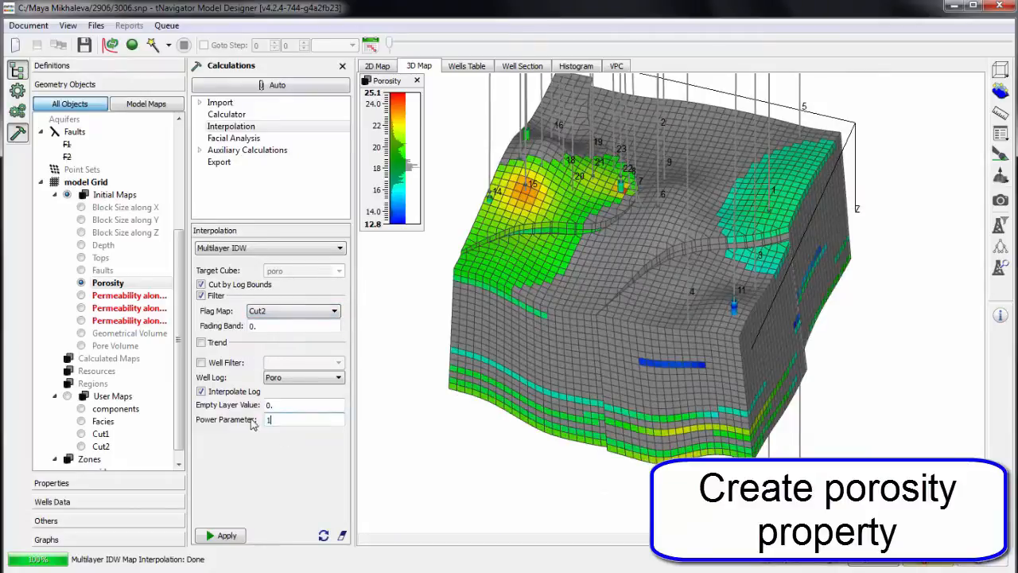
pyautogui.write('10')
pyautogui.click(221, 535)
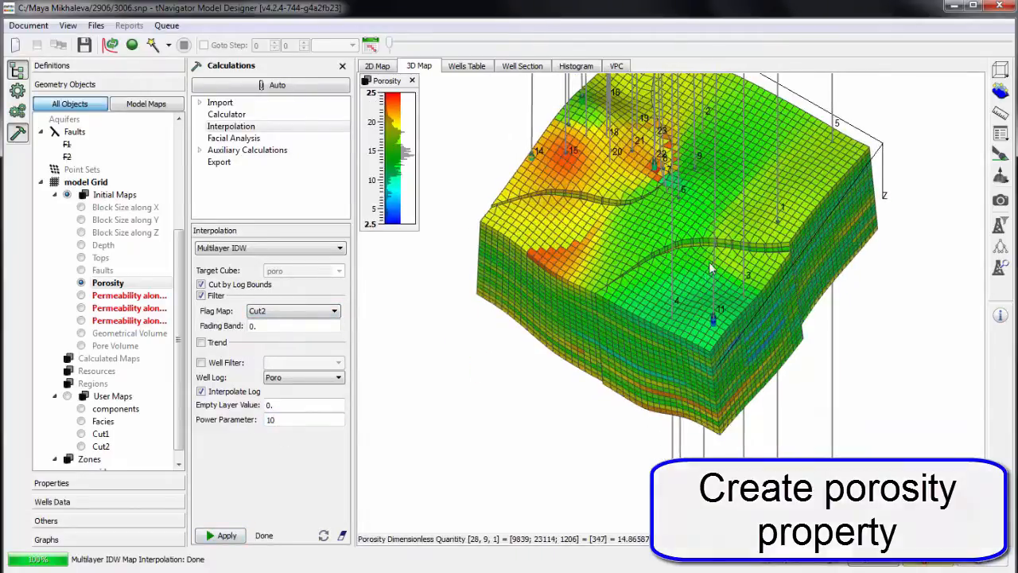
pyautogui.moveTo(708, 262); pyautogui.dragTo(665, 284)
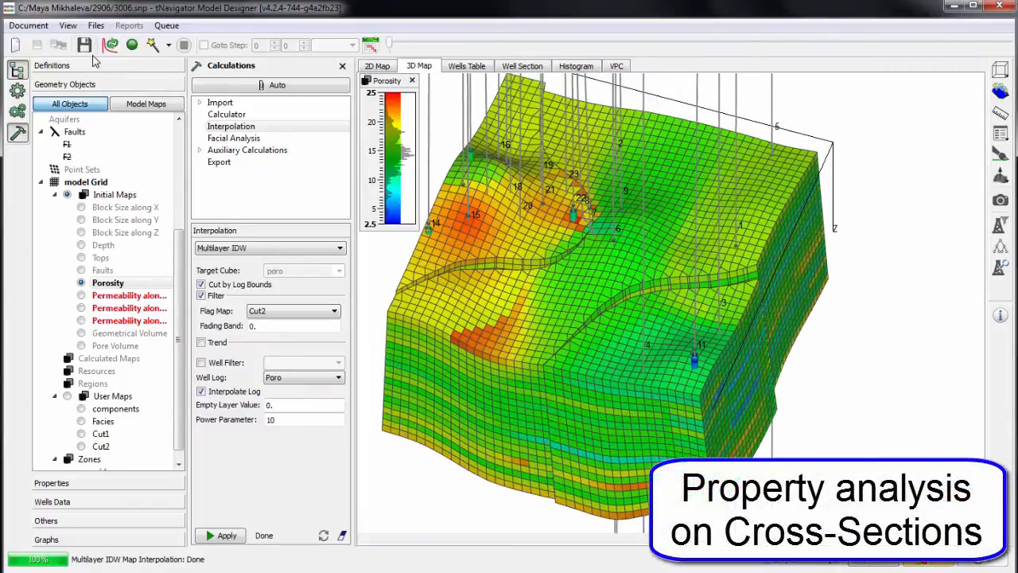
# Place vertical Cross-Section1 through the grid from about X 11073, Y 25986 to X 7441, Y 23324, and view its porosity in 2D.
pyautogui.click(1003, 95)
pyautogui.moveTo(512, 159); pyautogui.dragTo(505, 345)
pyautogui.moveTo(392, 312); pyautogui.dragTo(741, 178)
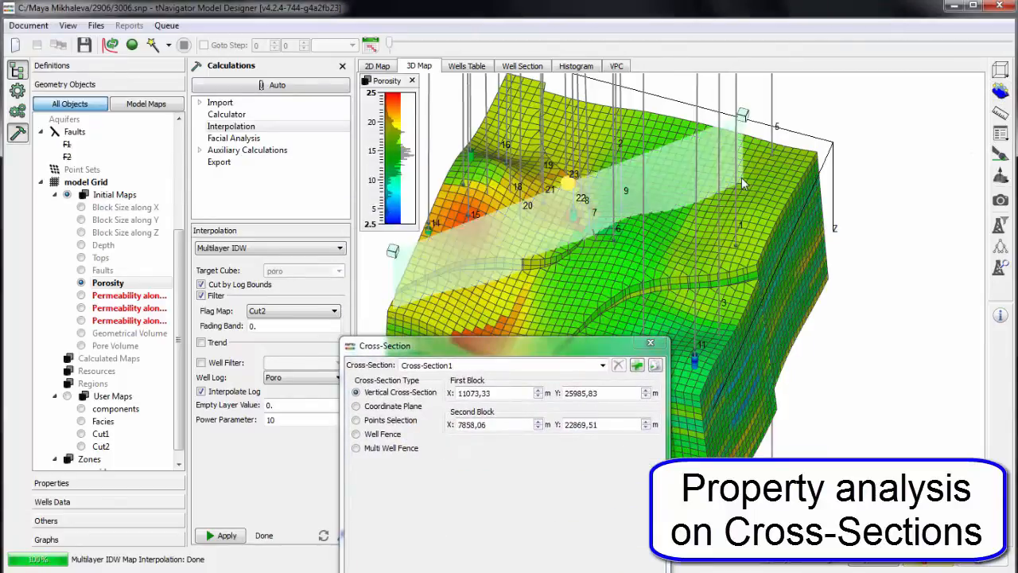
pyautogui.moveTo(764, 210); pyautogui.dragTo(765, 223)
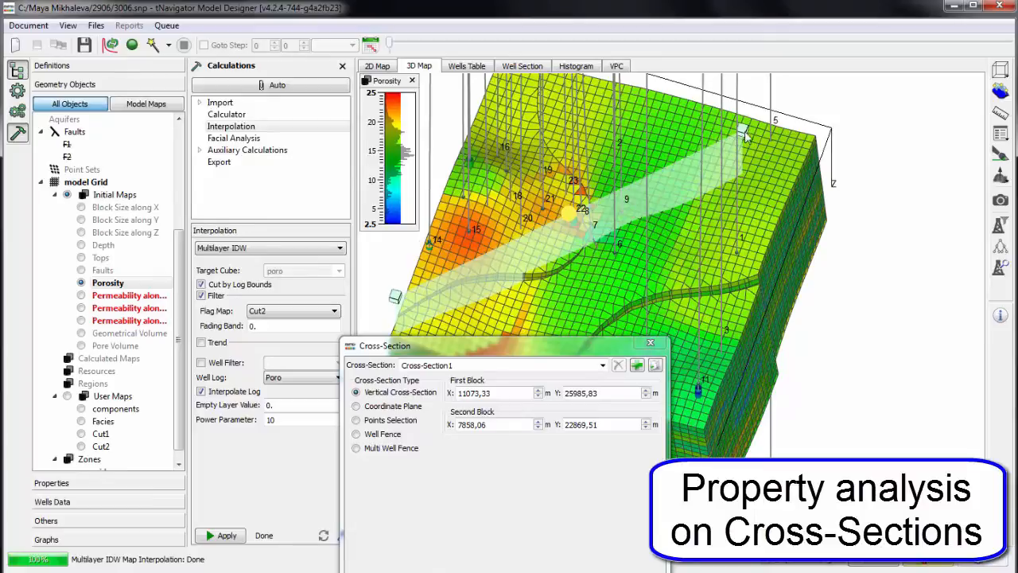
pyautogui.moveTo(745, 137); pyautogui.dragTo(717, 89)
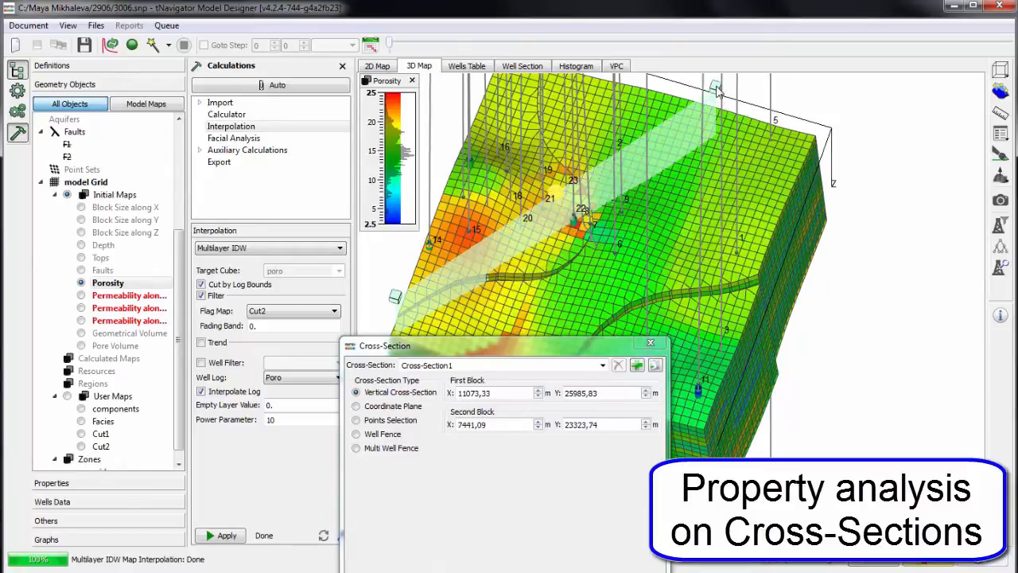
pyautogui.click(650, 342)
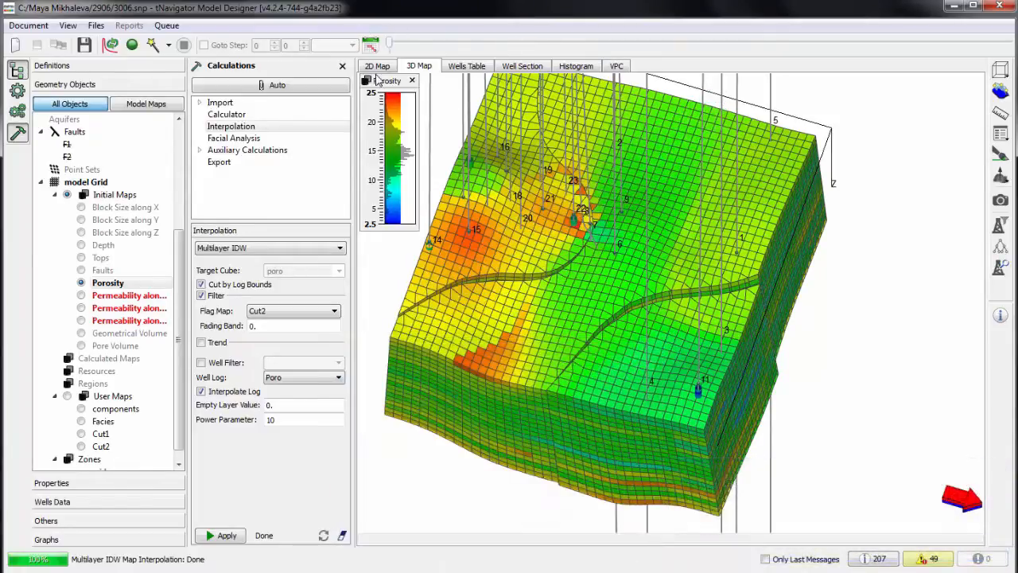
pyautogui.click(376, 67)
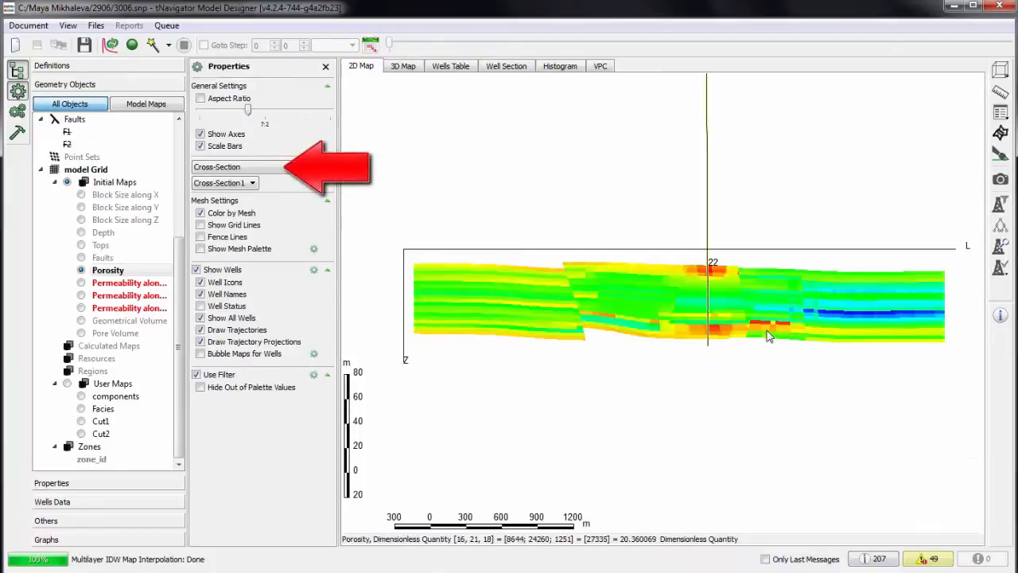
# Calculate the Permeability along X map with the formula exp (0.47 * poro) * 91.028276.
pyautogui.click(108, 271)
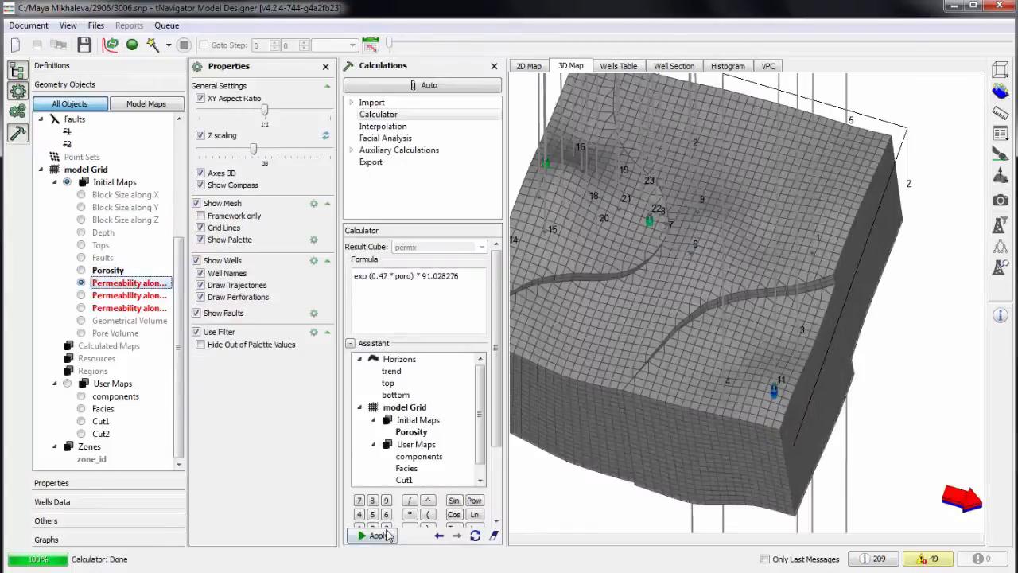
pyautogui.click(379, 535)
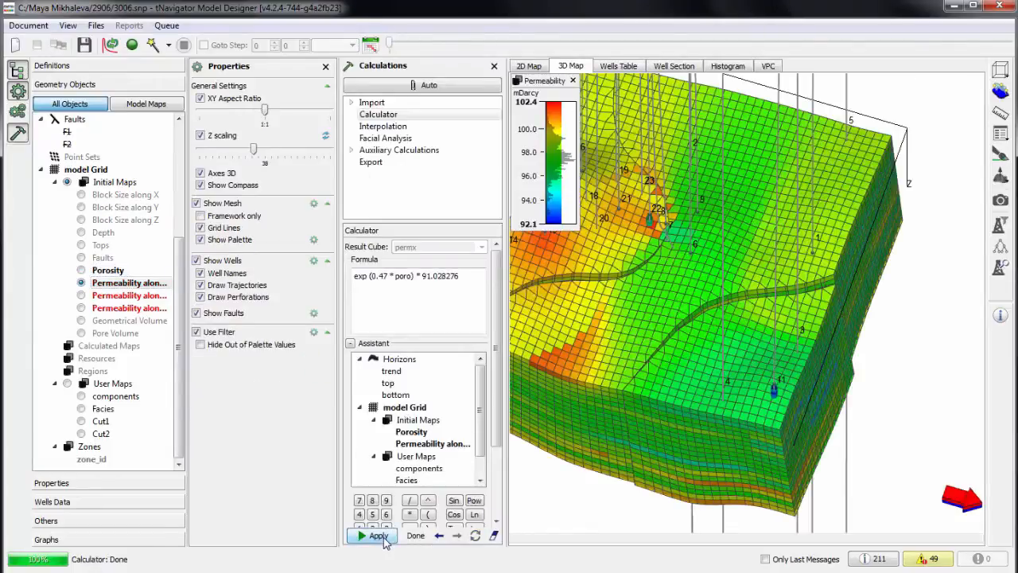
pyautogui.scroll(-2, 628, 314)
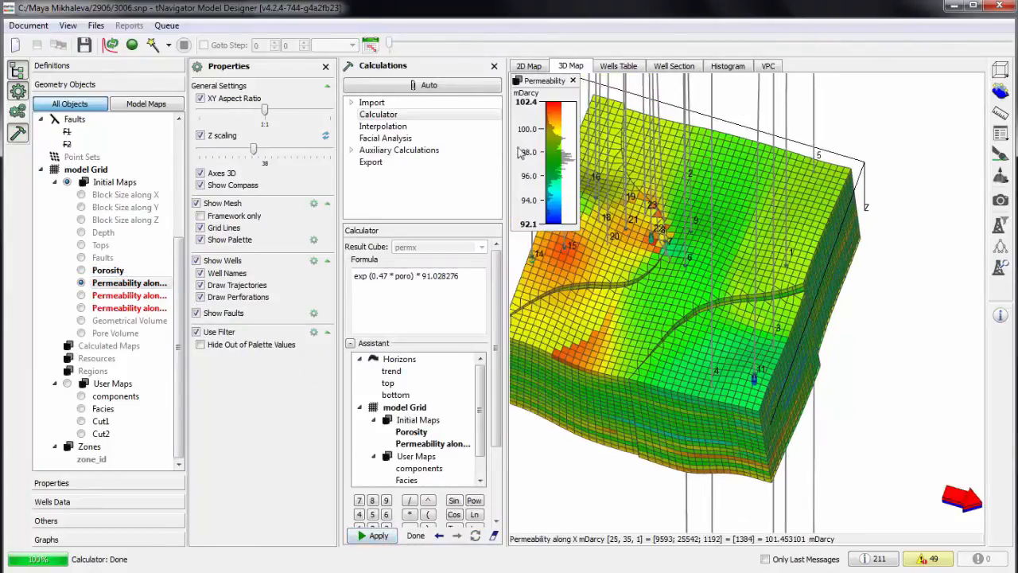
pyautogui.click(325, 66)
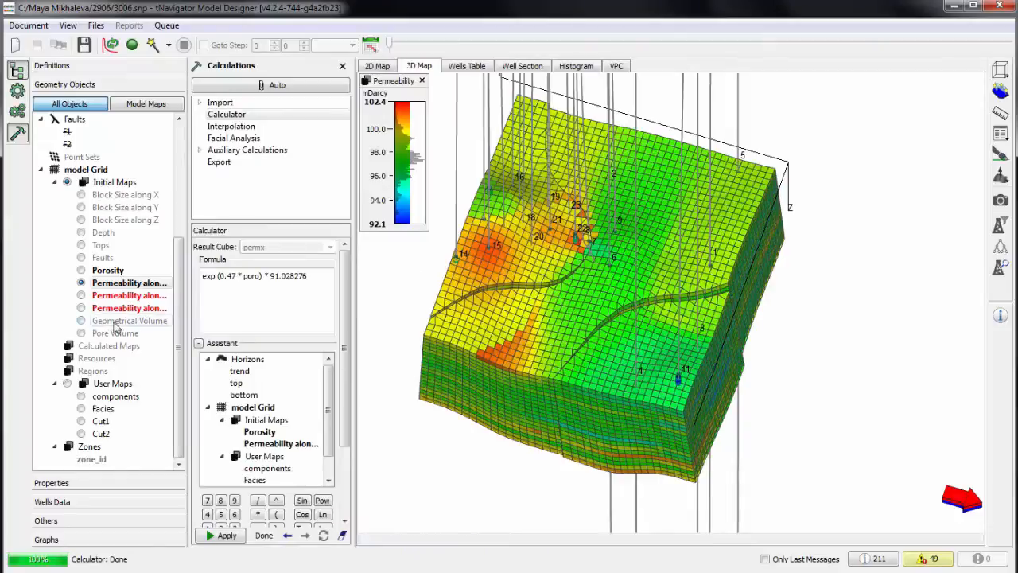
# Calculate Permeability along Y as permx and Permeability along Z as permx * 0.1.
pyautogui.click(149, 296)
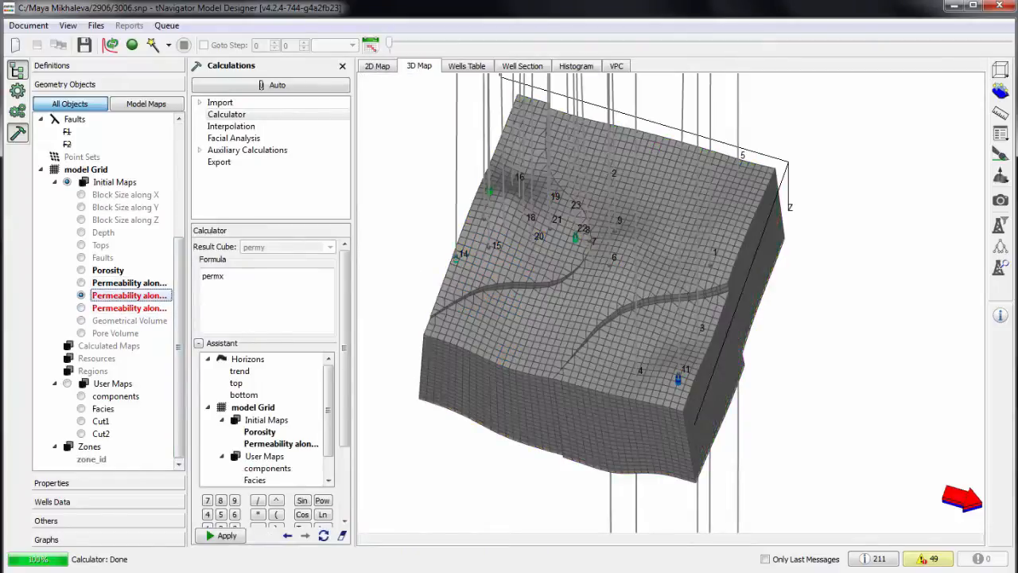
pyautogui.click(226, 537)
pyautogui.click(151, 308)
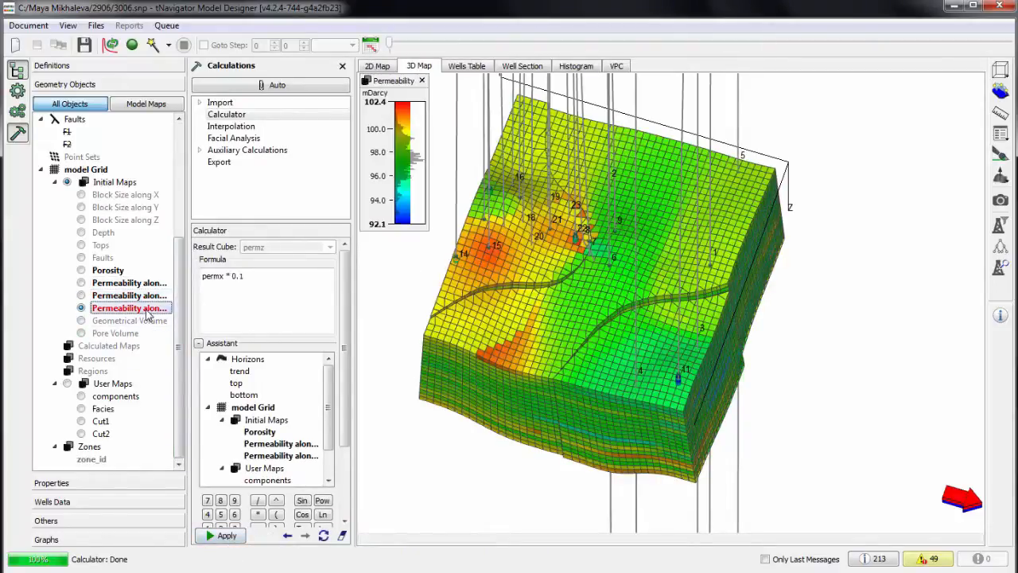
pyautogui.click(227, 537)
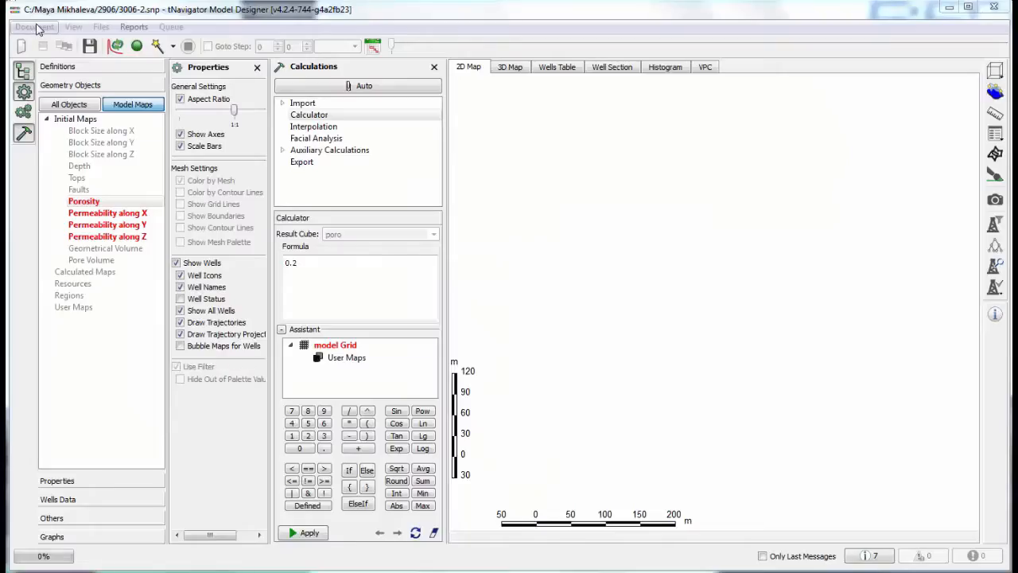
# Import kaz_rescue.bin from RESCUE in METRIC units with the FBID, PERMX, PORO and NTG properties, and show the model in 3D.
pyautogui.click(35, 27)
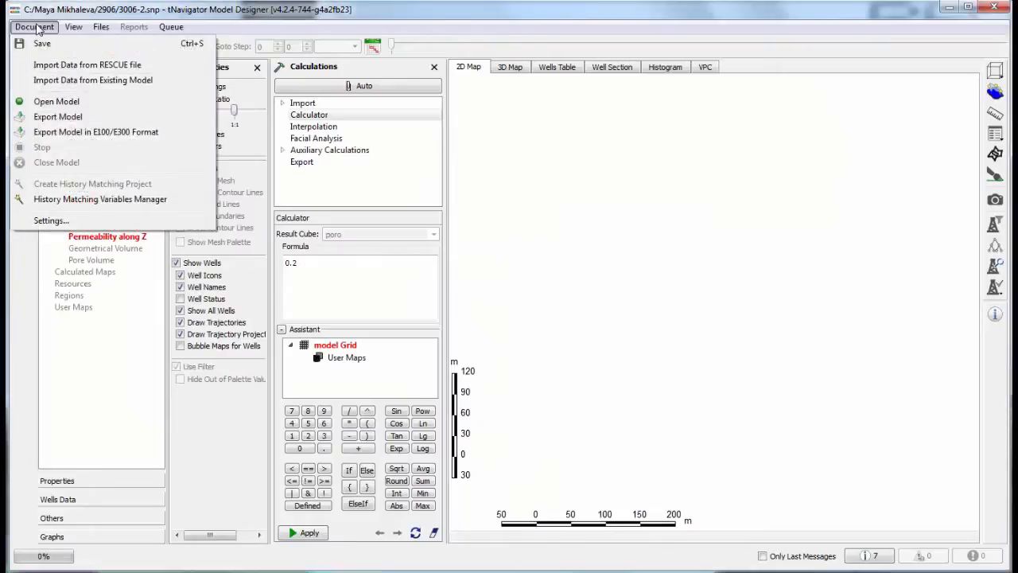
pyautogui.click(79, 65)
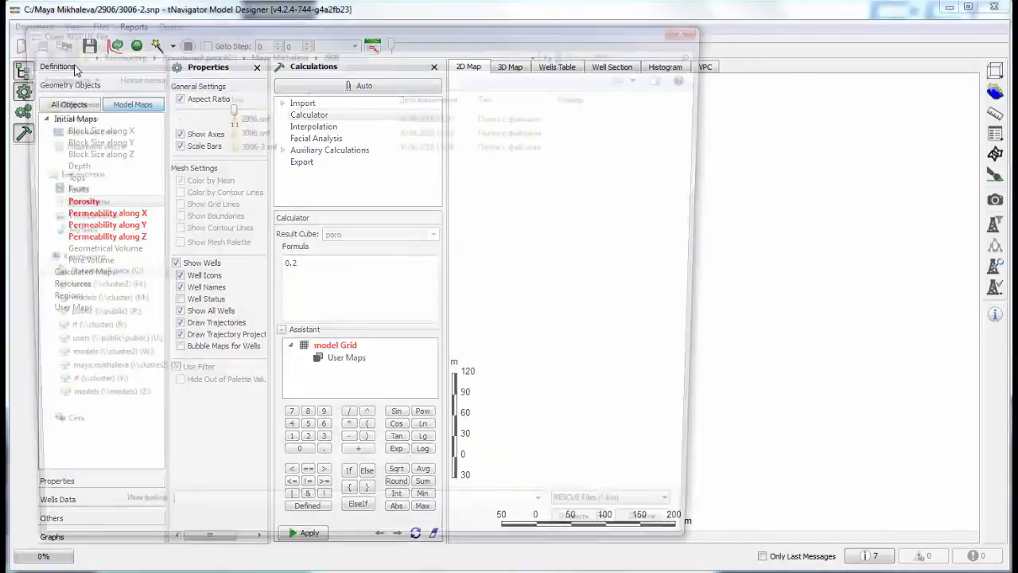
pyautogui.click(262, 115)
pyautogui.click(593, 542)
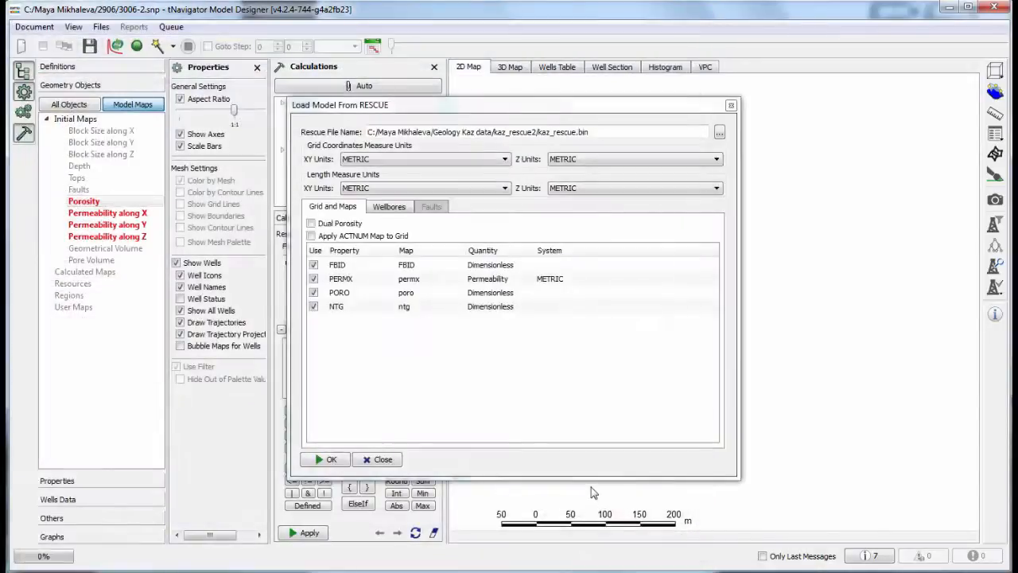
pyautogui.click(326, 459)
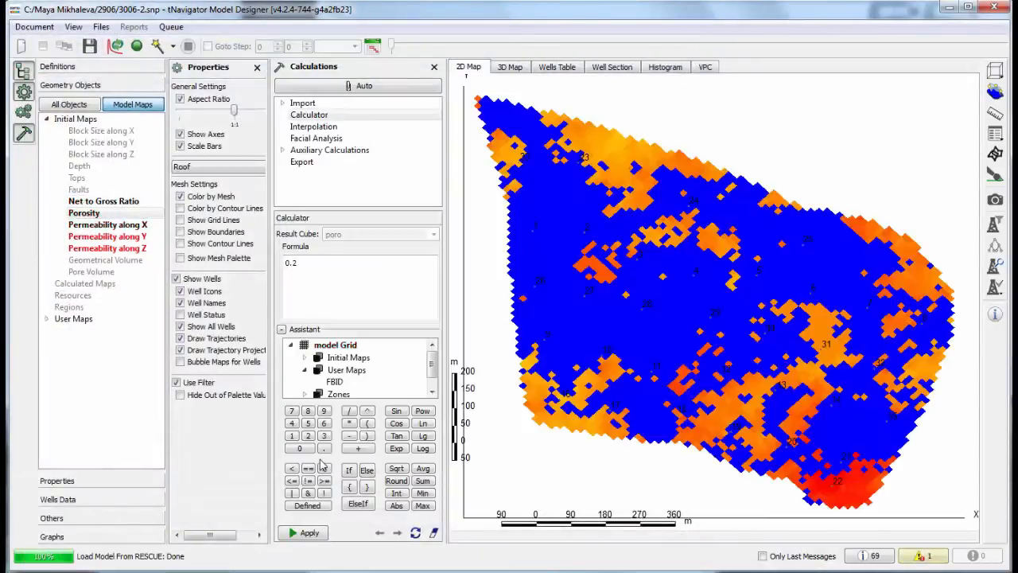
pyautogui.click(510, 67)
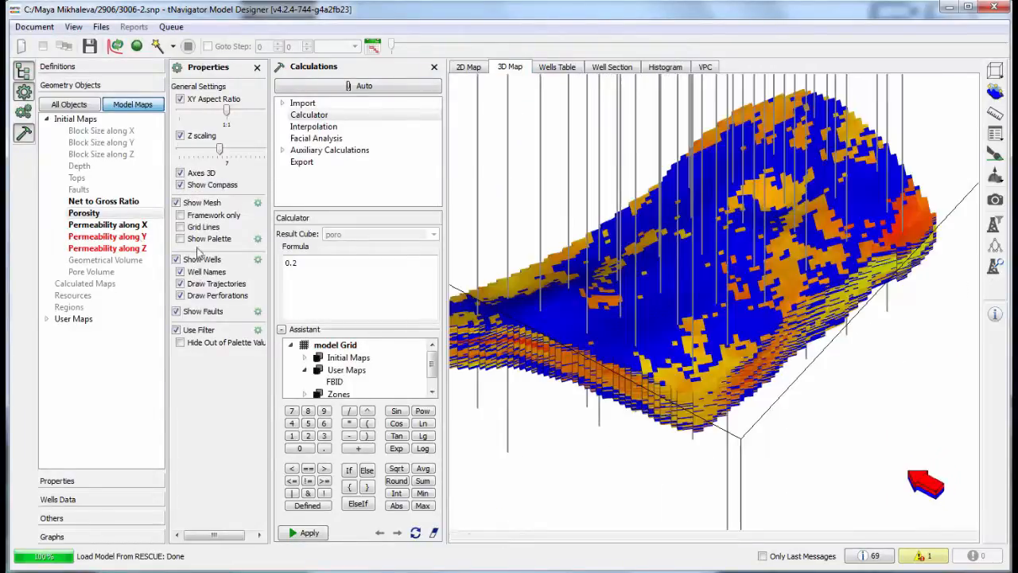
# For the imported model, calculate Permeability along Y as permx and Permeability along Z as permx * 0.1.
pyautogui.click(128, 229)
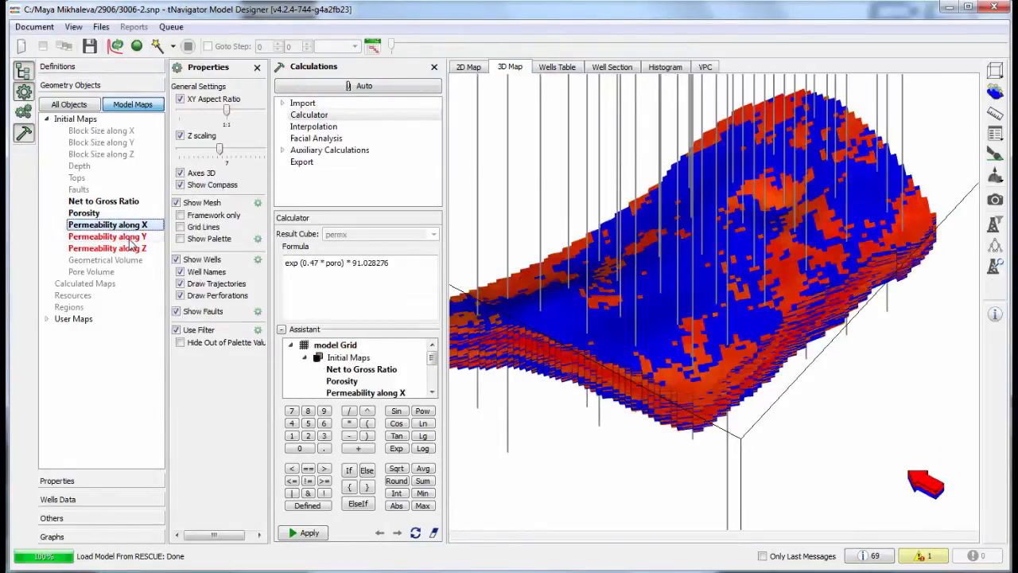
pyautogui.click(127, 237)
pyautogui.click(308, 532)
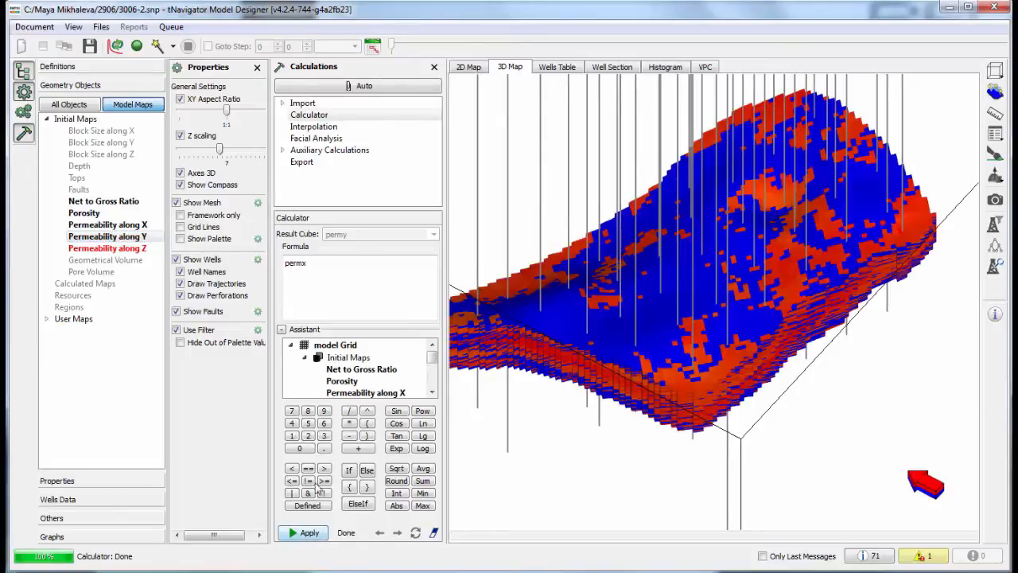
pyautogui.click(145, 250)
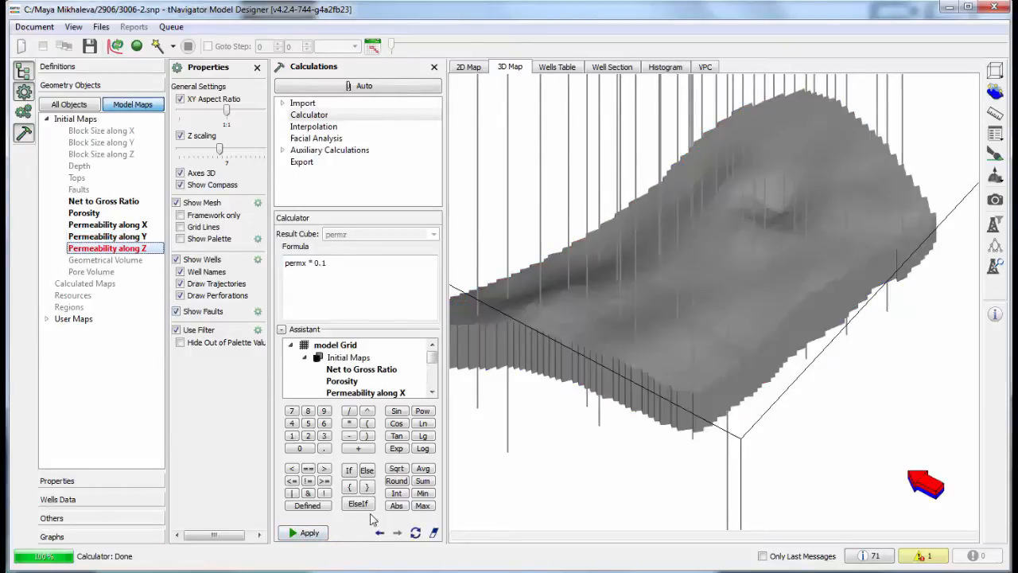
pyautogui.click(322, 537)
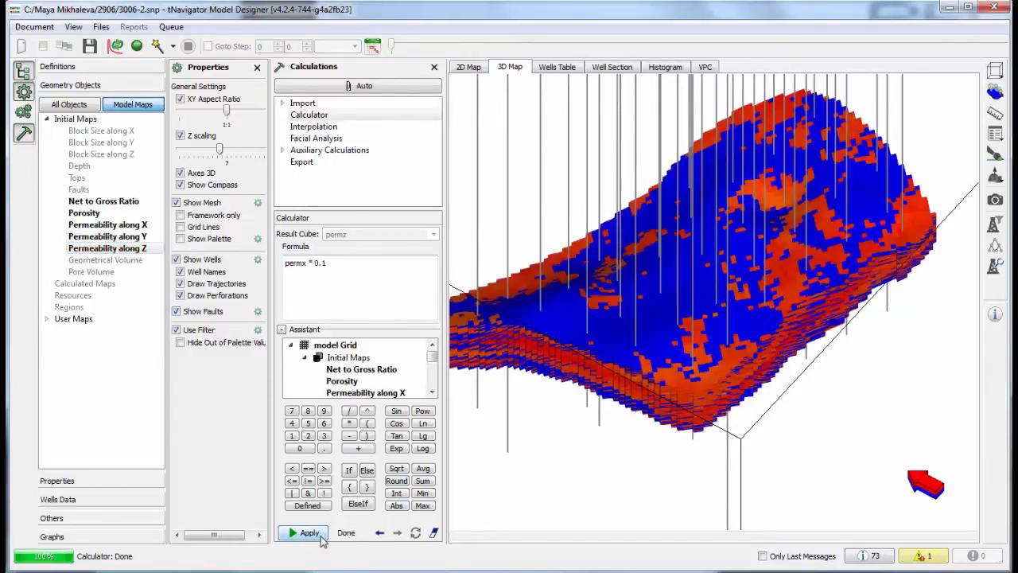
# Open the pvt_1 PVT experiment and examine its component properties and interaction table.
pyautogui.click(102, 480)
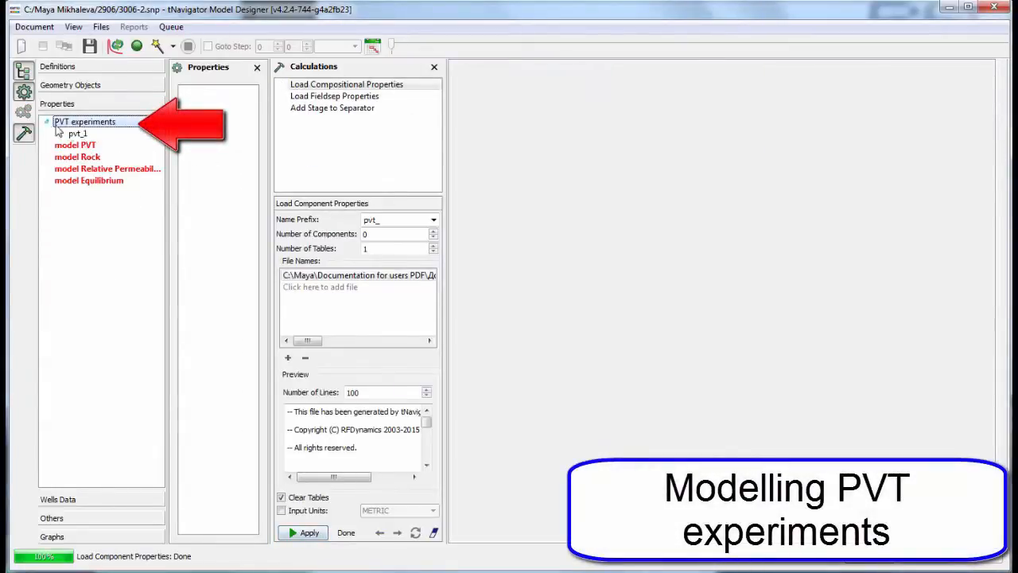
pyautogui.click(78, 133)
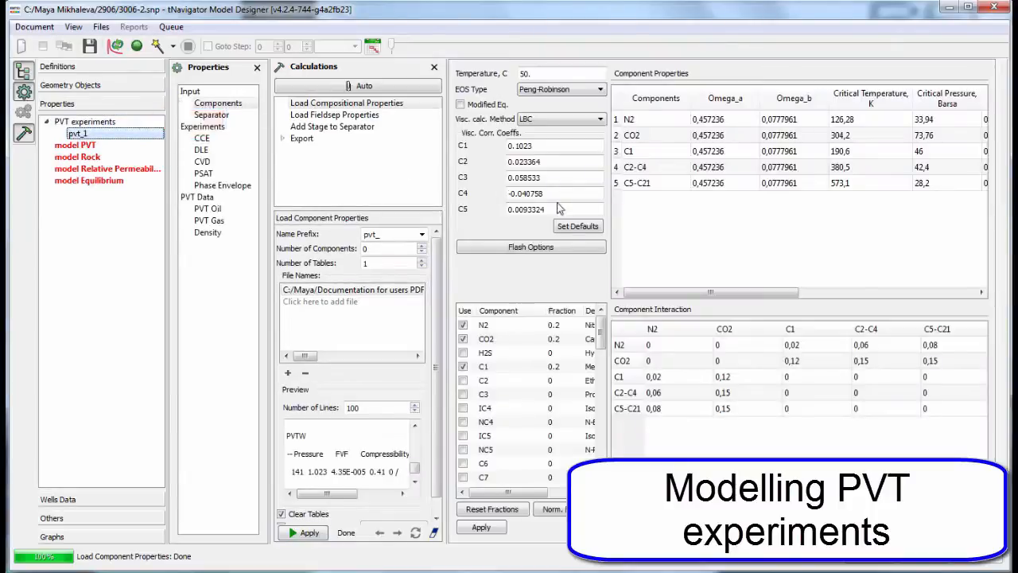
pyautogui.click(667, 294)
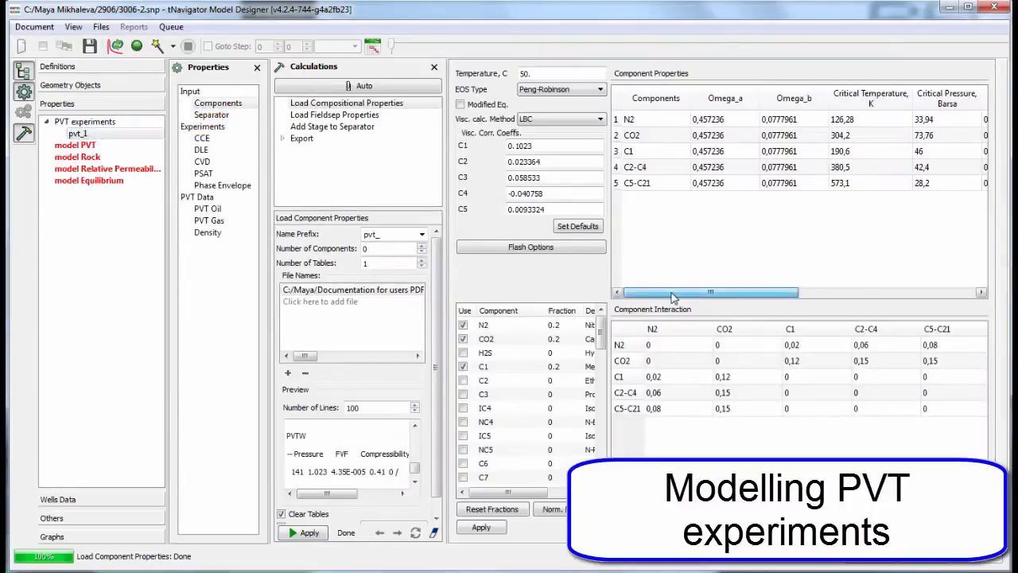
pyautogui.moveTo(672, 296); pyautogui.dragTo(701, 294)
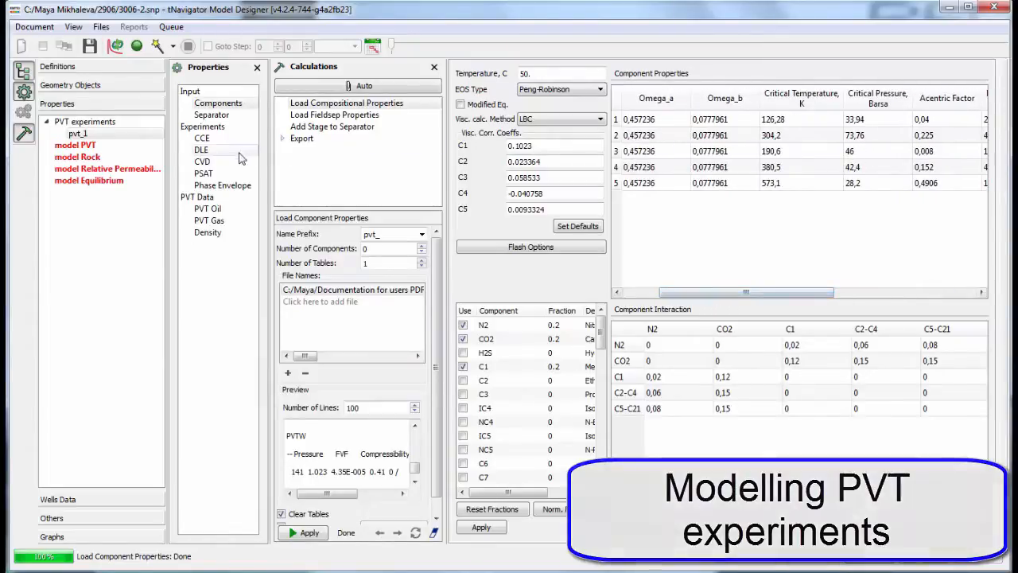
# Compute the PSAT experiment for pvt_1 with 10 stages between 100 and 15 °C, and compute its phase envelope.
pyautogui.click(224, 175)
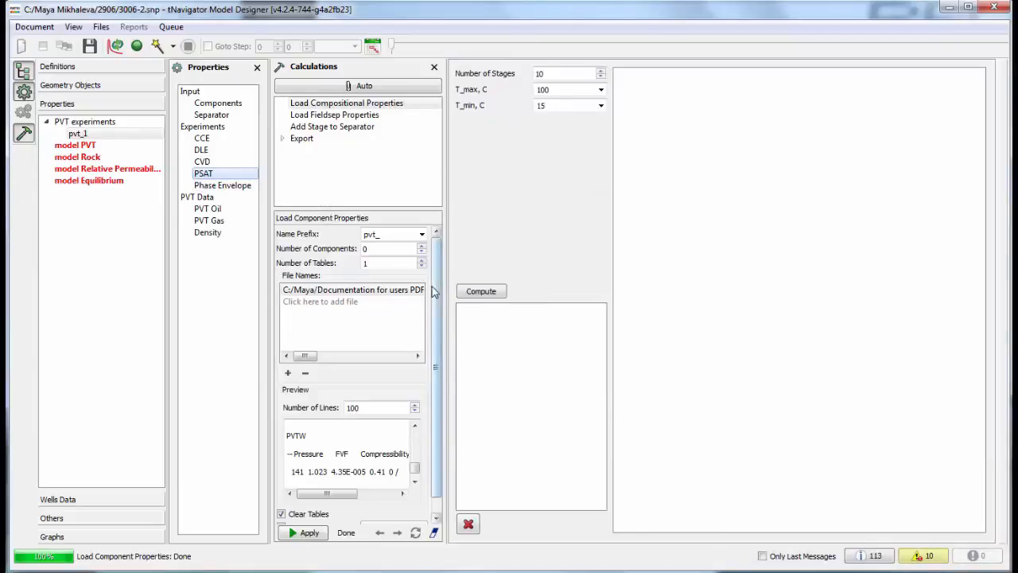
pyautogui.click(482, 292)
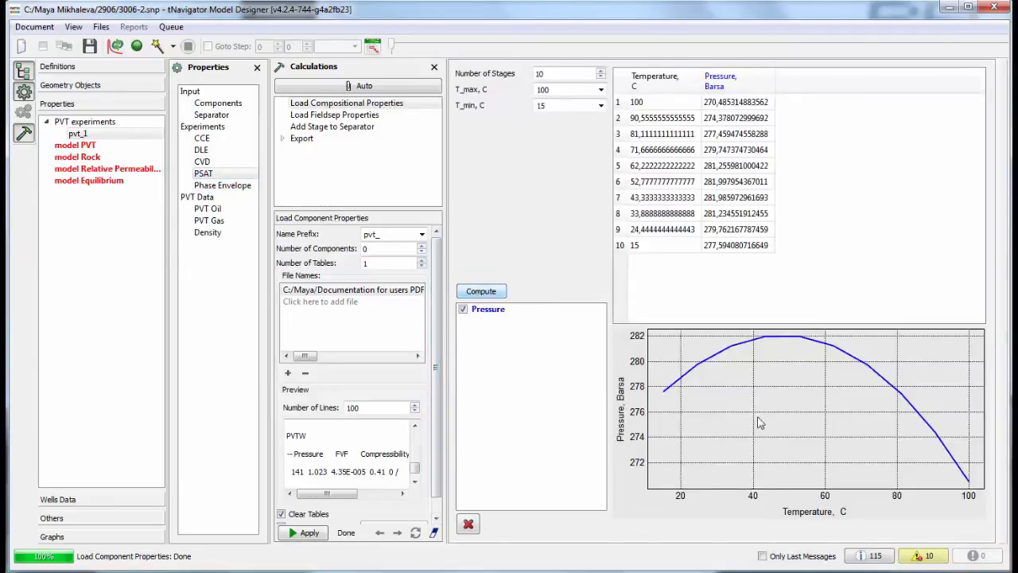
pyautogui.click(238, 187)
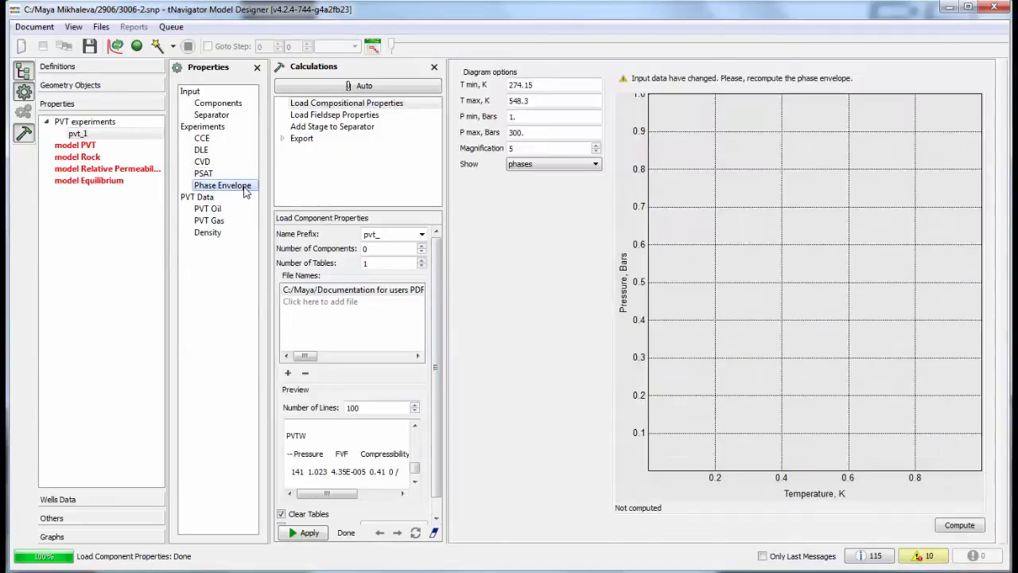
pyautogui.click(960, 526)
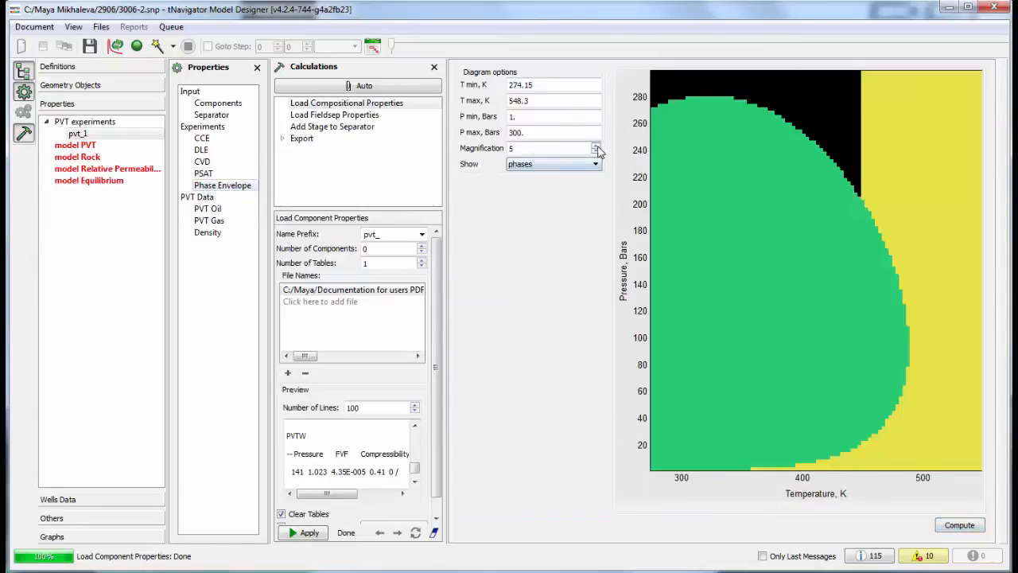
pyautogui.click(959, 524)
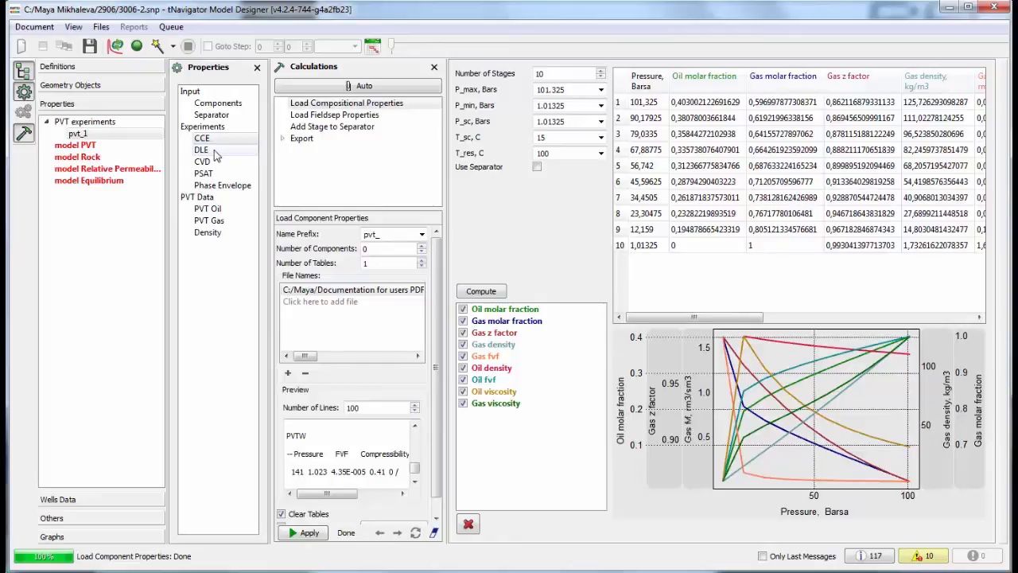
# Compute the PVT Oil data for pvt_1 and examine the FVF, GOR and viscosity table and curves.
pyautogui.click(215, 209)
pyautogui.click(487, 293)
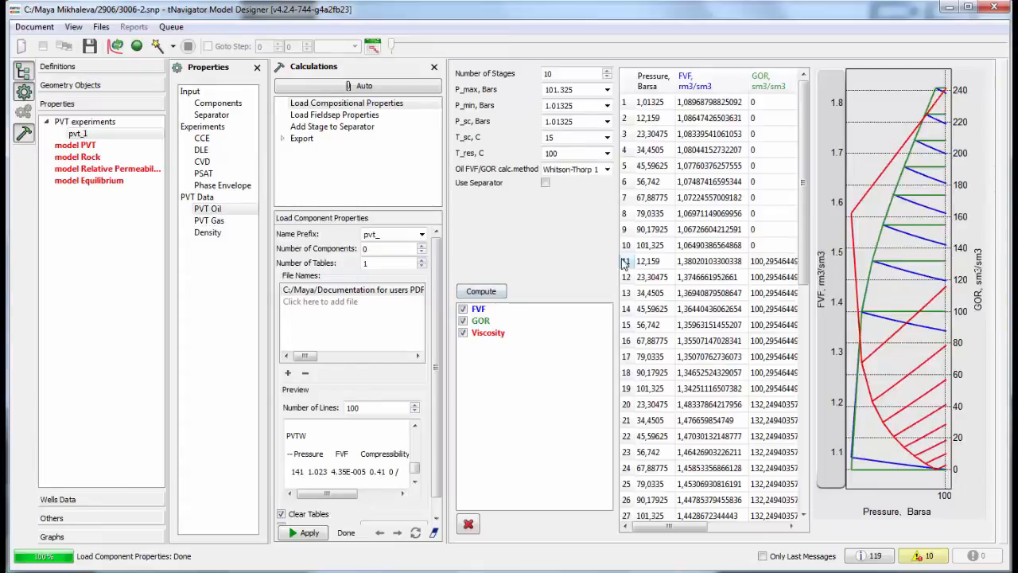
pyautogui.click(434, 67)
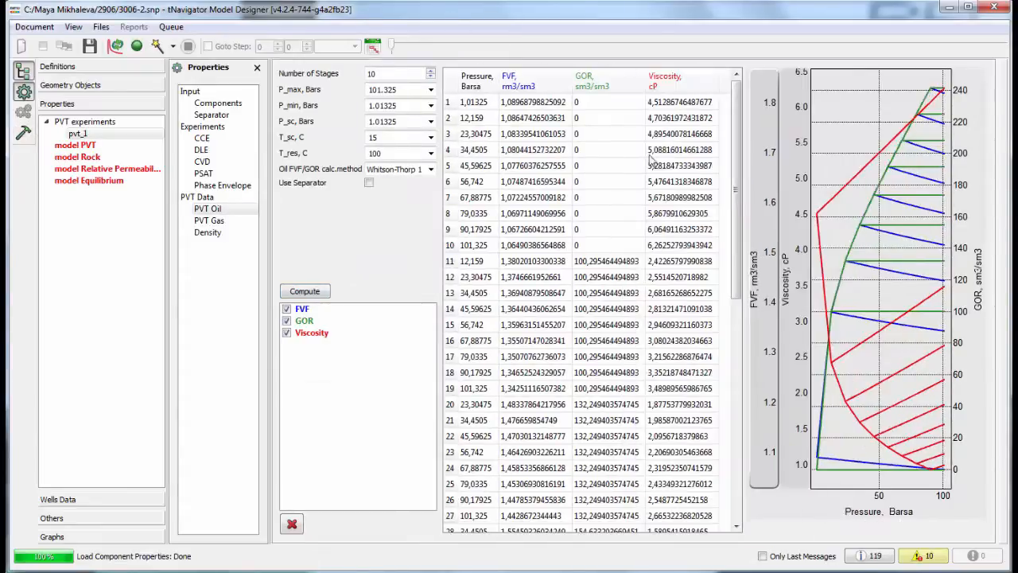
pyautogui.moveTo(744, 166); pyautogui.dragTo(654, 127)
pyautogui.scroll(-1, 628, 179)
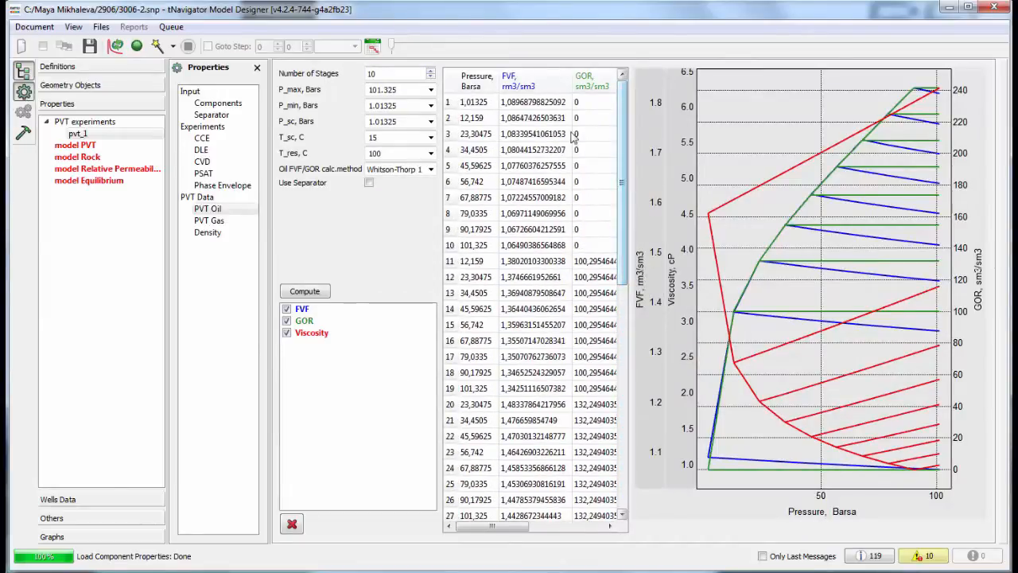
# Create the model's default PVT and rock tables, and examine the Standing correlation parameters for oil and gas.
pyautogui.click(98, 146)
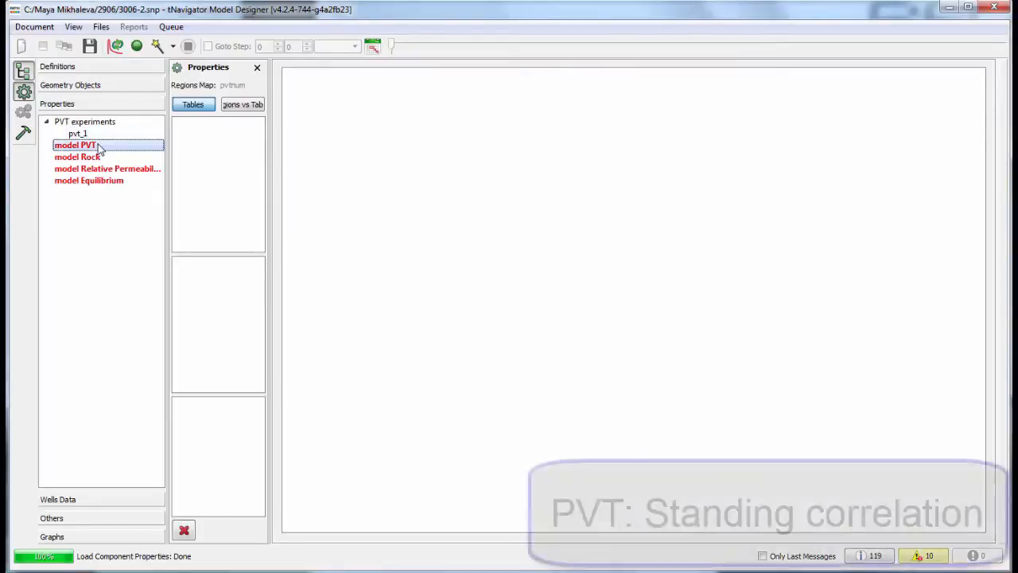
pyautogui.click(24, 135)
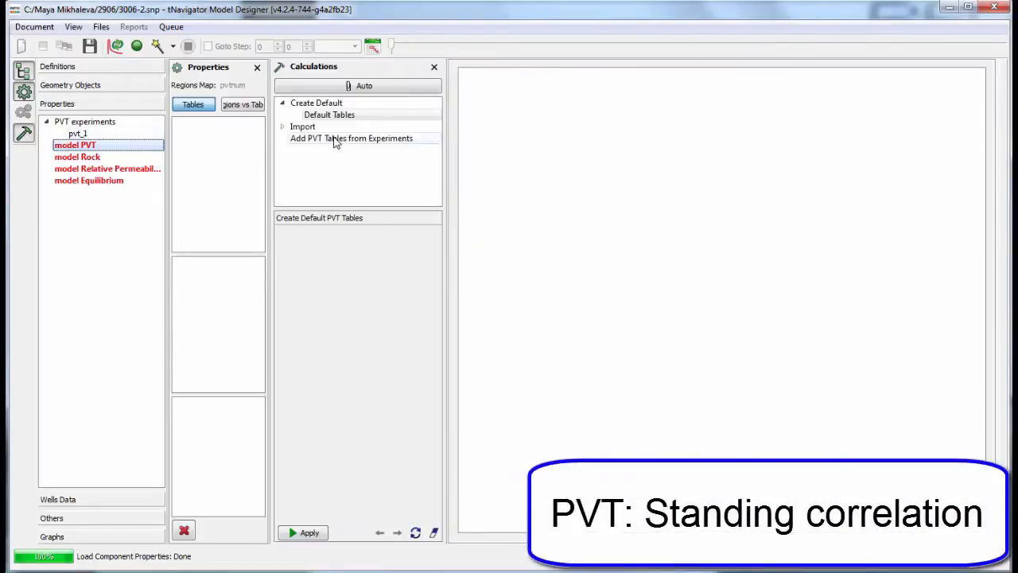
pyautogui.click(312, 534)
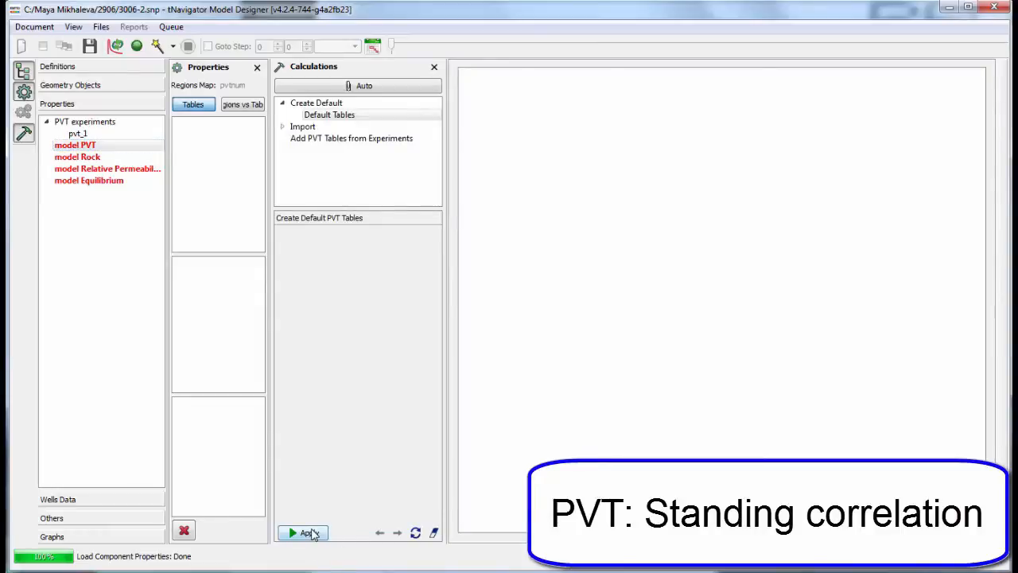
pyautogui.click(236, 276)
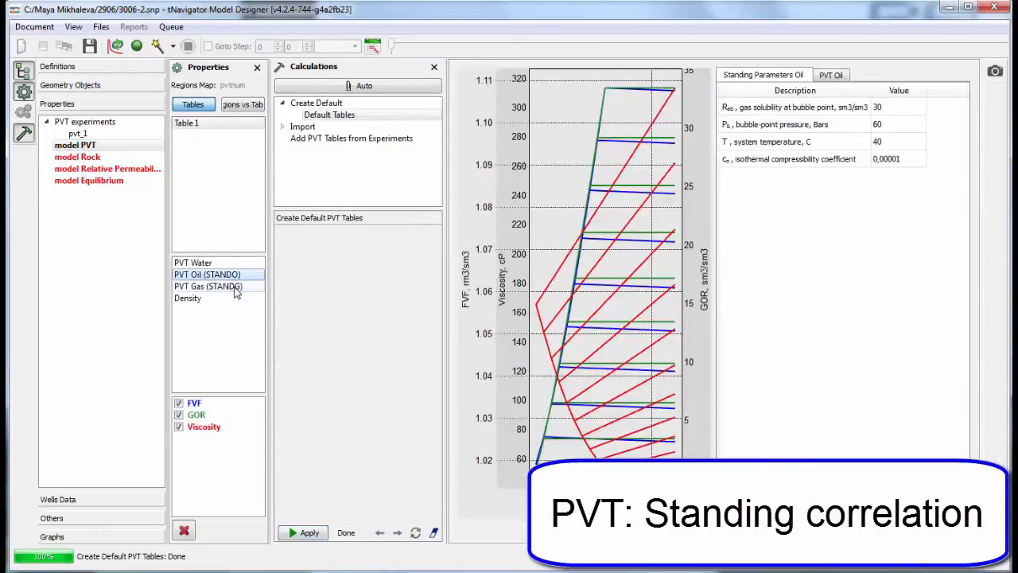
pyautogui.click(236, 286)
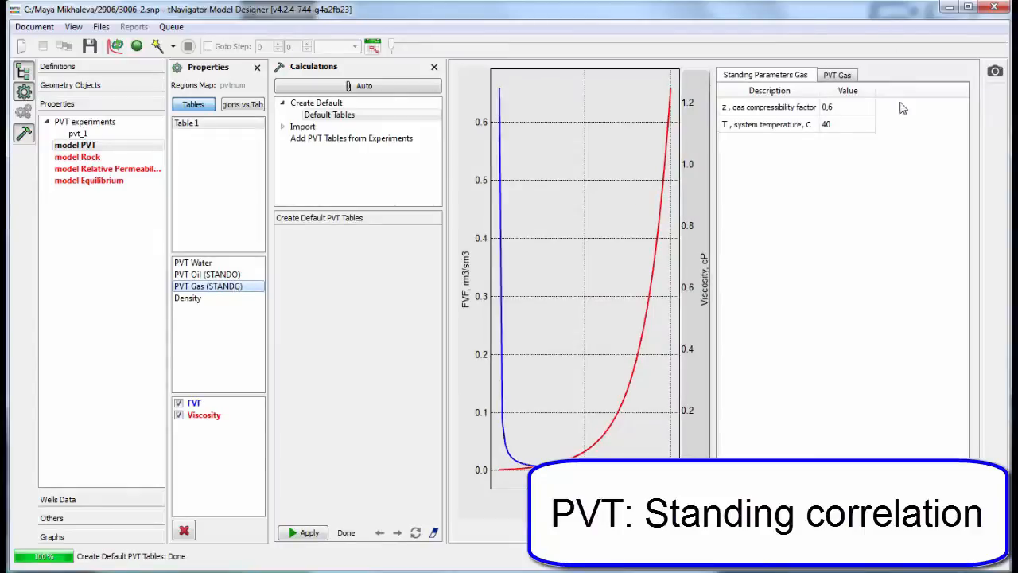
pyautogui.click(844, 110)
pyautogui.doubleClick(845, 128)
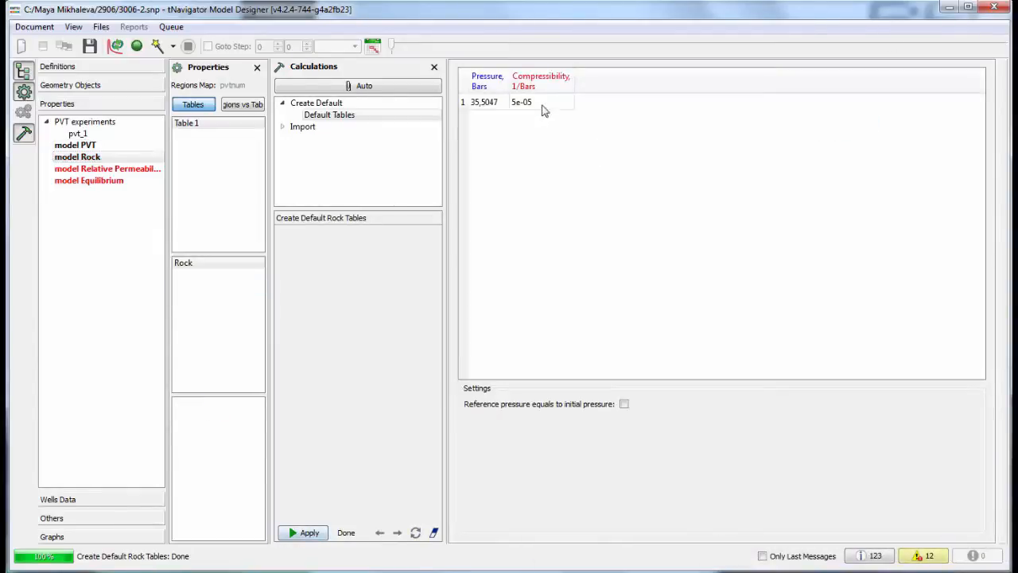
pyautogui.click(543, 107)
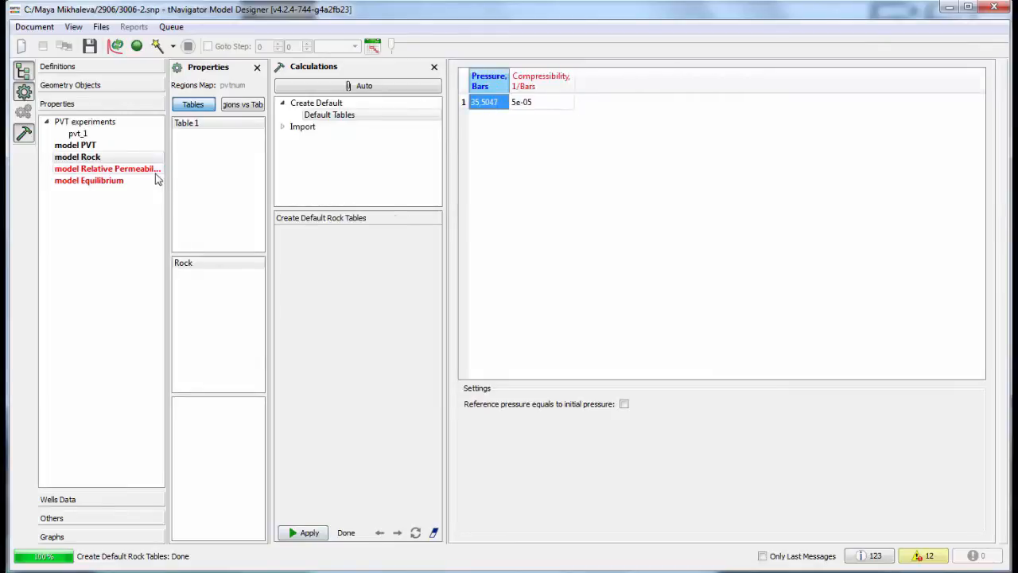
# Create the default relative permeability tables from Corey correlations and set the water-oil residual oil saturation to 0,15.
pyautogui.click(159, 170)
pyautogui.click(310, 534)
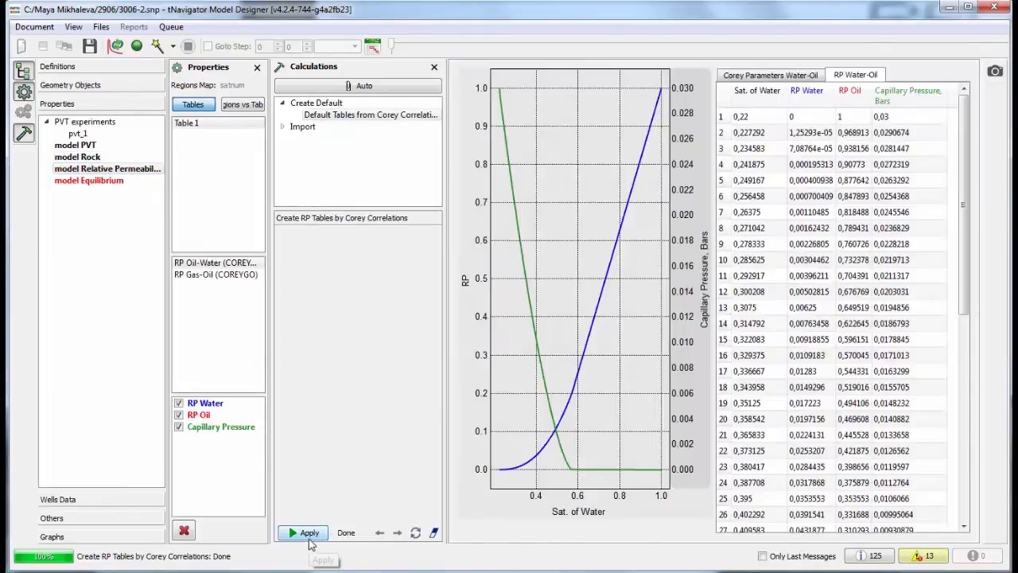
pyautogui.click(768, 79)
pyautogui.doubleClick(939, 158)
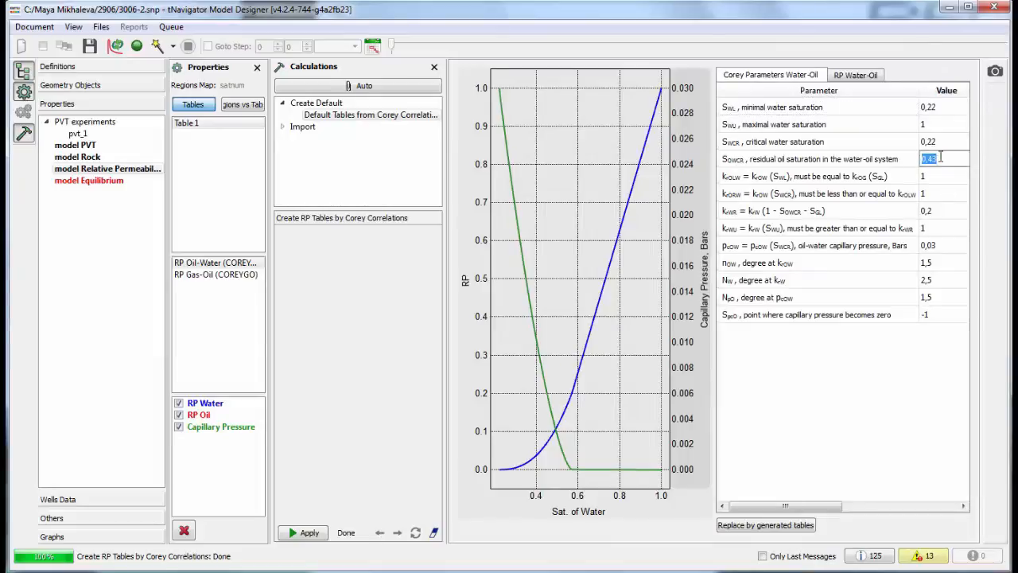
pyautogui.write('0,15')
pyautogui.press('Return')
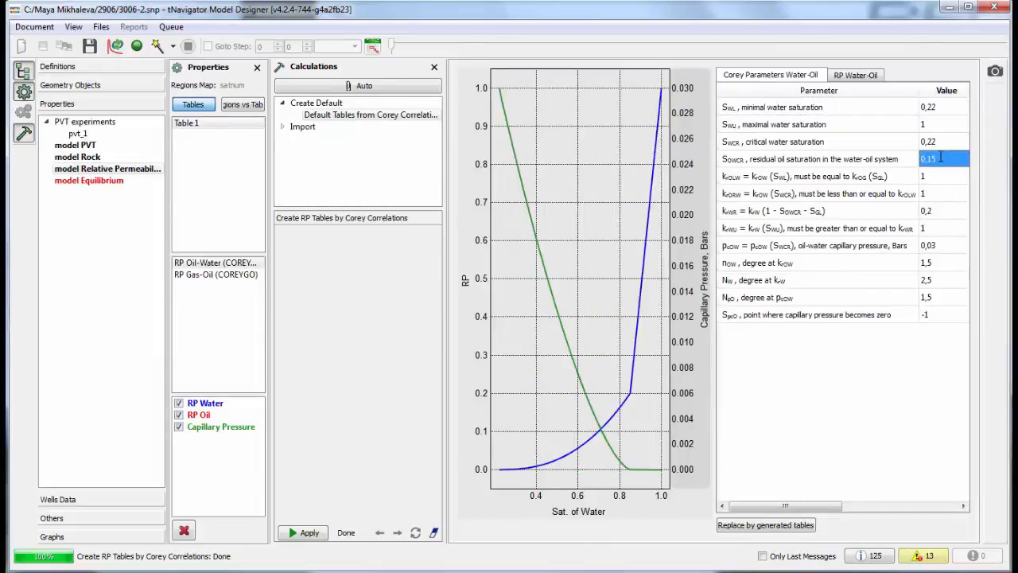
# In the water-oil Corey parameters, set krWR to 0,7 and the oil-water capillary pressure to 10 bars.
pyautogui.doubleClick(943, 210)
pyautogui.write('0,7')
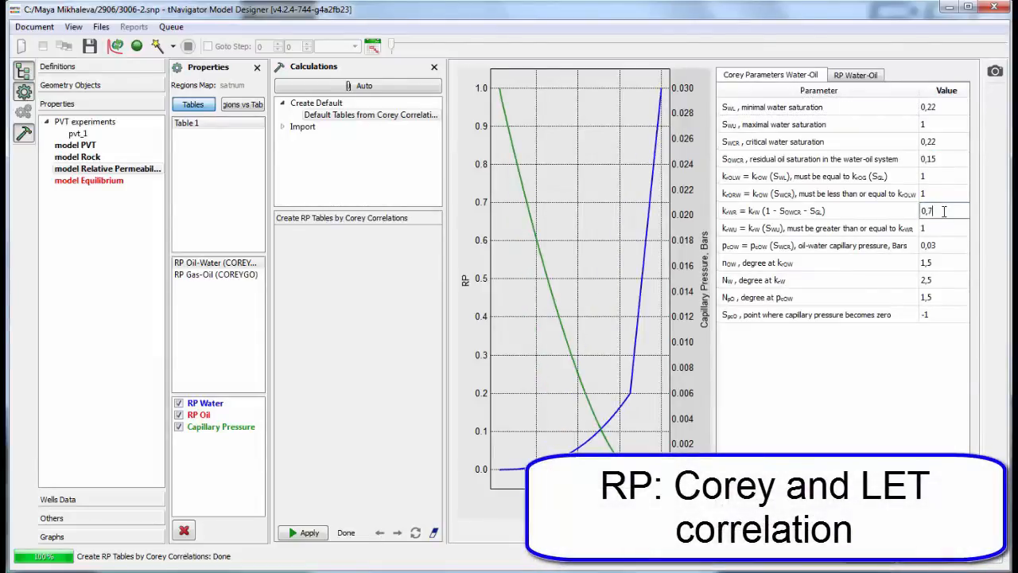
pyautogui.press('Return')
pyautogui.doubleClick(954, 245)
pyautogui.write('10')
pyautogui.press('Return')
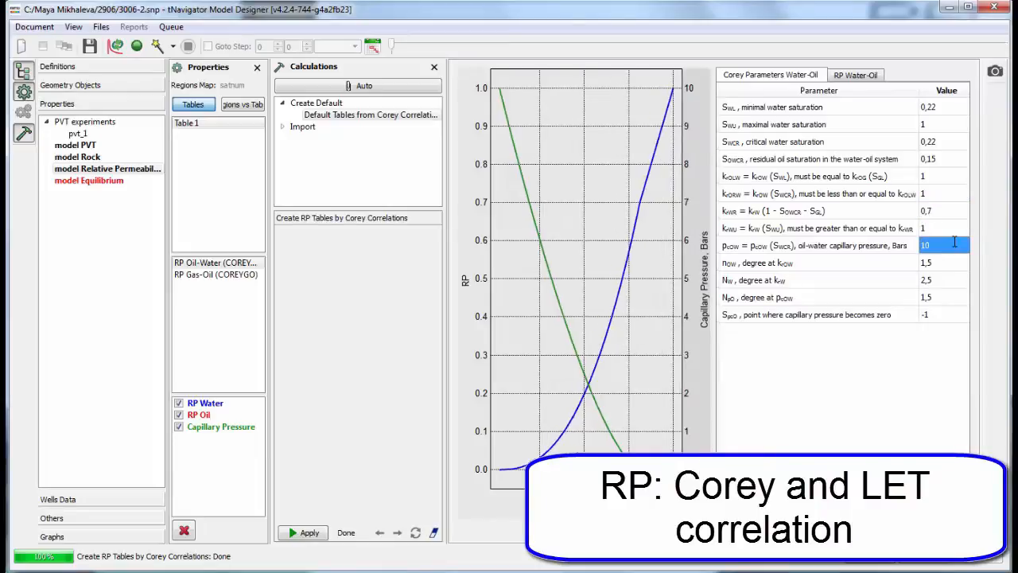
# Set the water-oil Corey degree at krW to 3 and the degree at pcOW to 2,5.
pyautogui.doubleClick(938, 281)
pyautogui.write('3')
pyautogui.press('Return')
pyautogui.doubleClick(928, 297)
pyautogui.write('2,5')
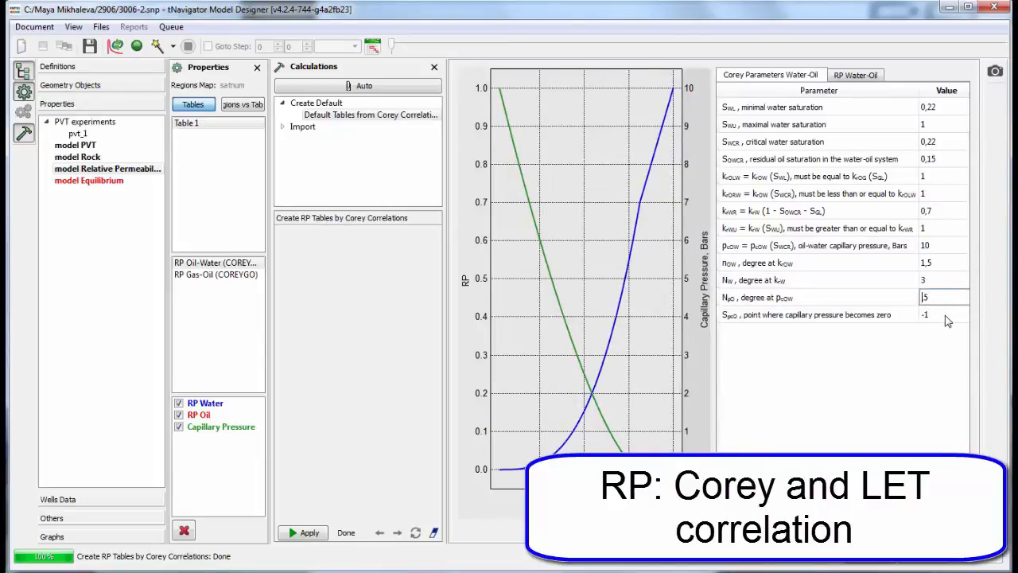
pyautogui.press('Return')
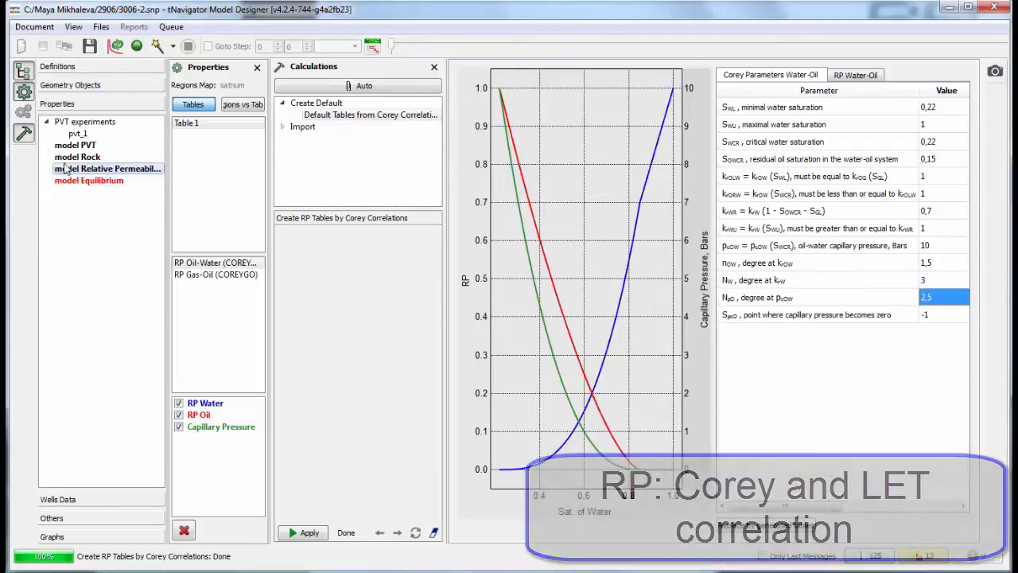
# Create the model's default equilibrium table and examine its datum, WOC and GOC depths.
pyautogui.click(91, 183)
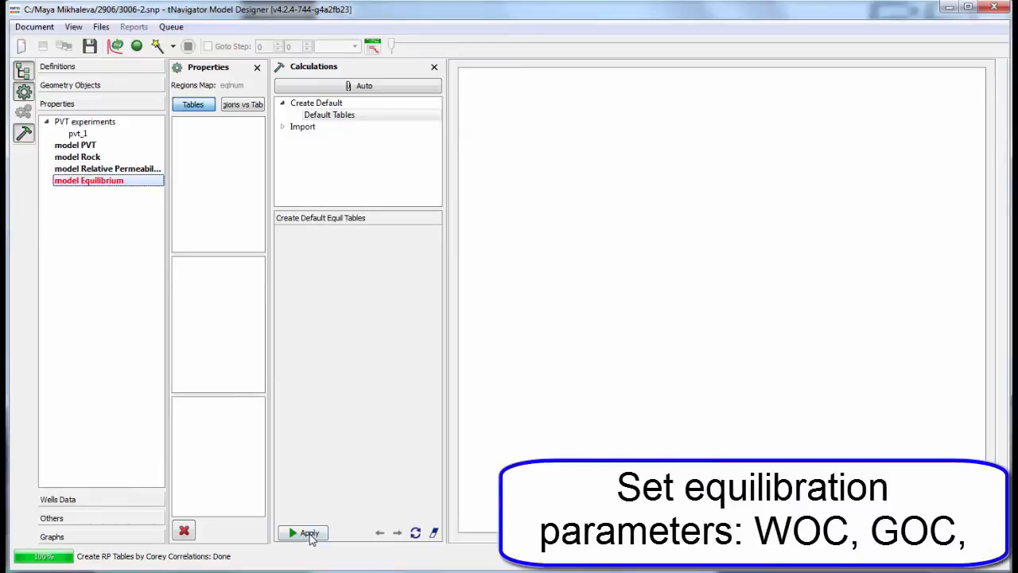
pyautogui.click(309, 533)
pyautogui.click(503, 106)
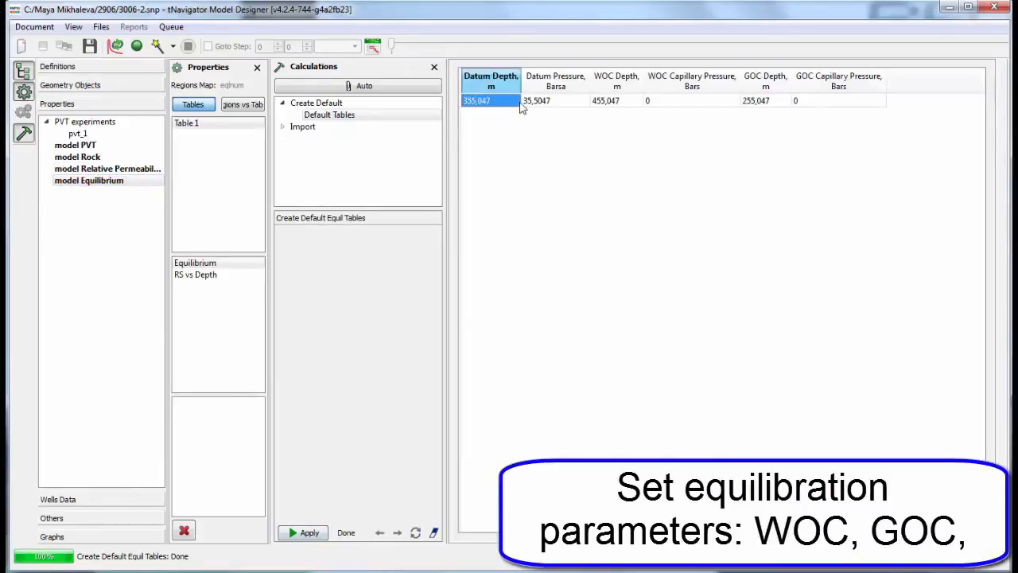
pyautogui.click(608, 103)
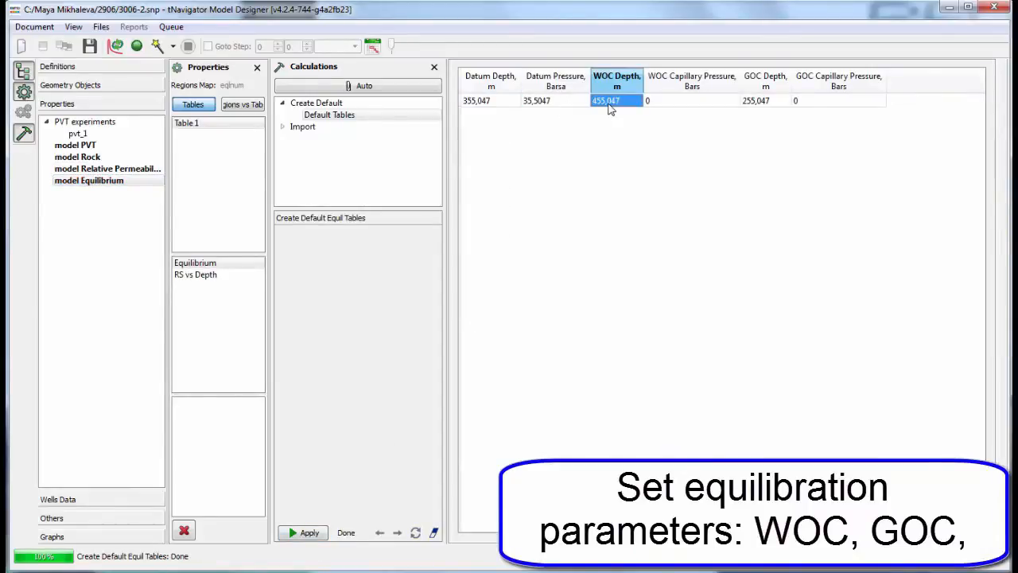
pyautogui.click(769, 104)
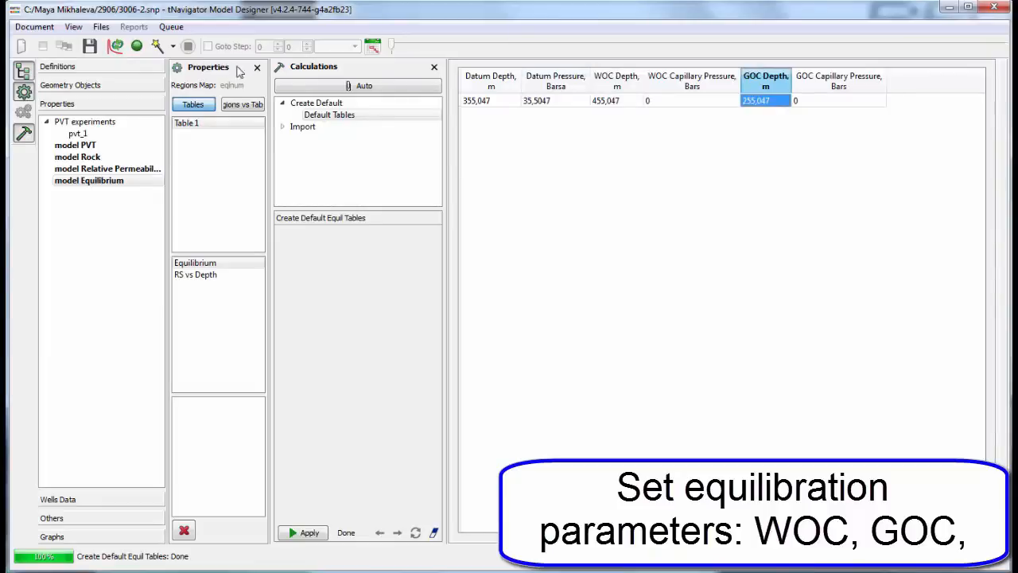
# Add kaz history.txt from the Geology Kaz data folder as the source file for the well history import.
pyautogui.click(68, 499)
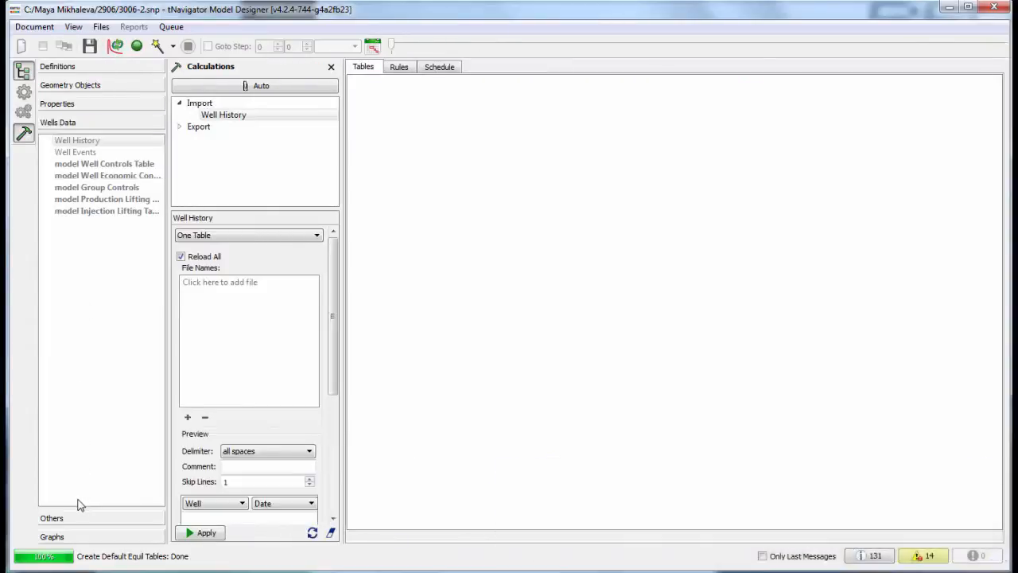
pyautogui.click(246, 285)
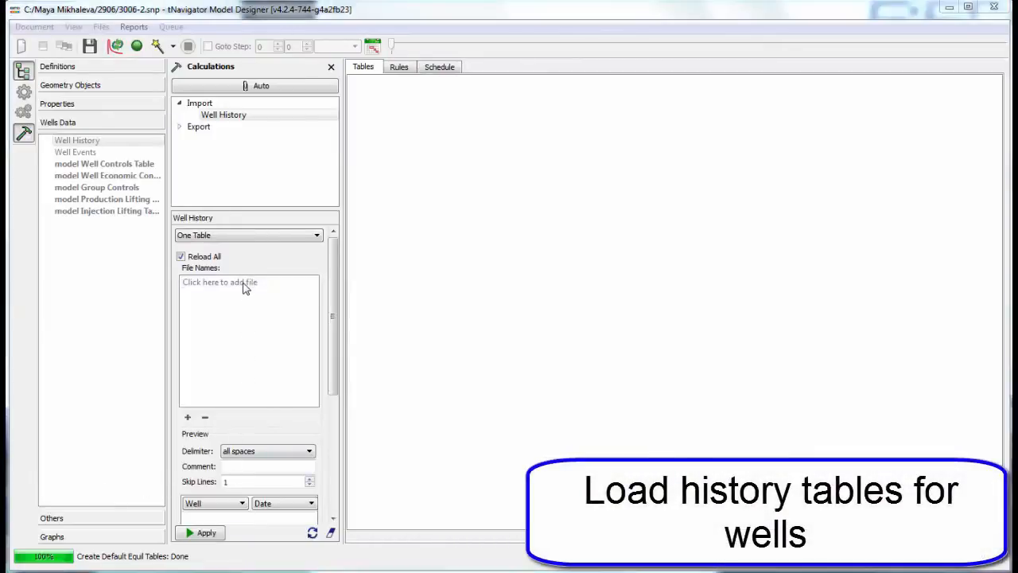
pyautogui.press('Return')
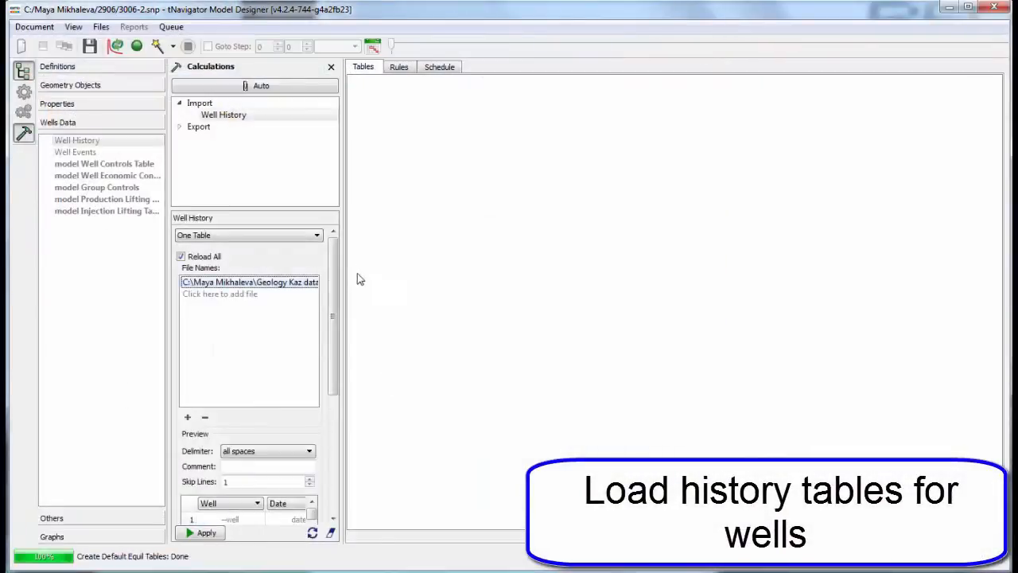
# Assign the WEF column of the well history preview to BHP, import the history and review the resulting table.
pyautogui.moveTo(343, 253); pyautogui.dragTo(611, 356)
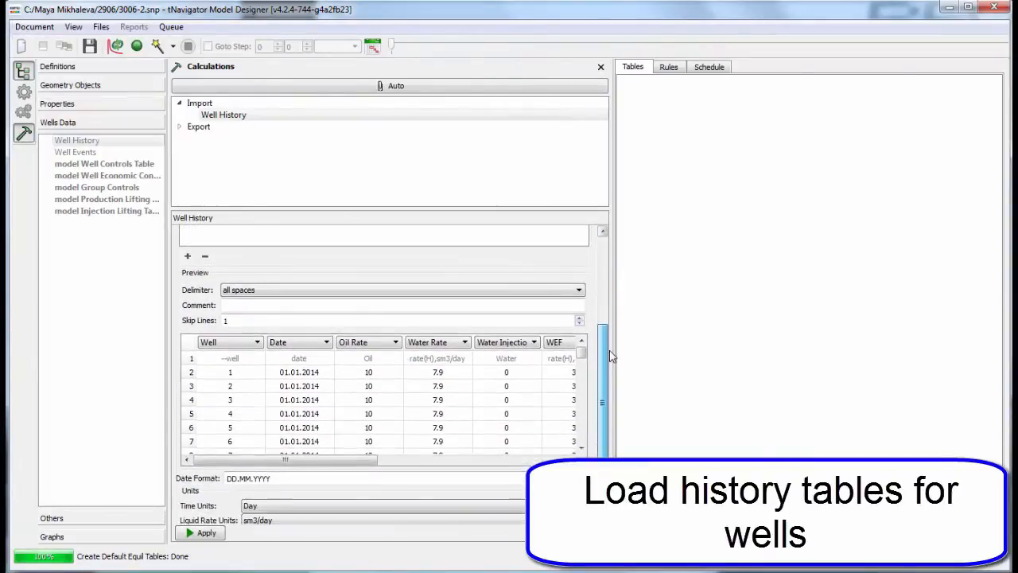
pyautogui.moveTo(371, 461); pyautogui.dragTo(419, 470)
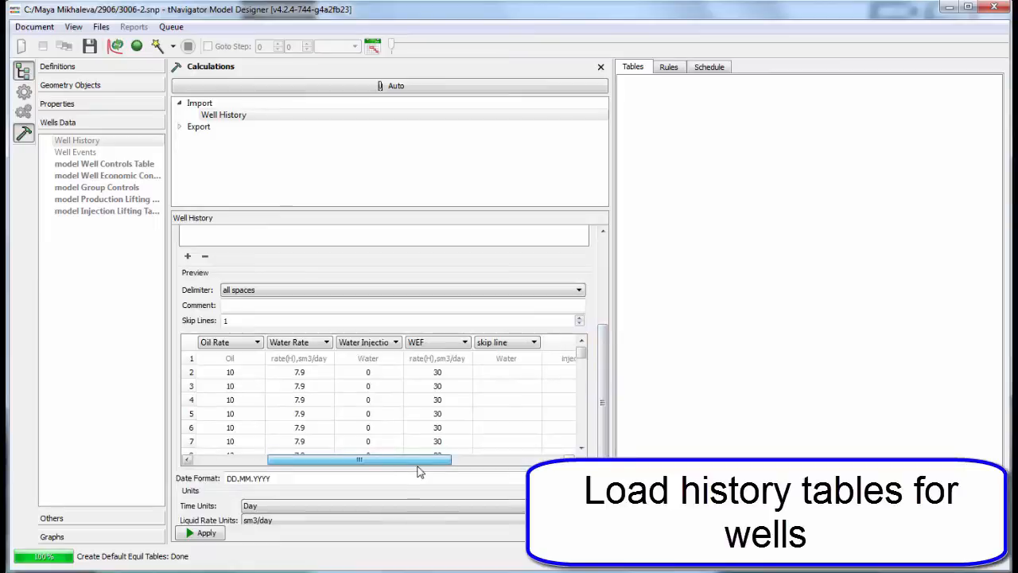
pyautogui.click(464, 342)
pyautogui.click(454, 431)
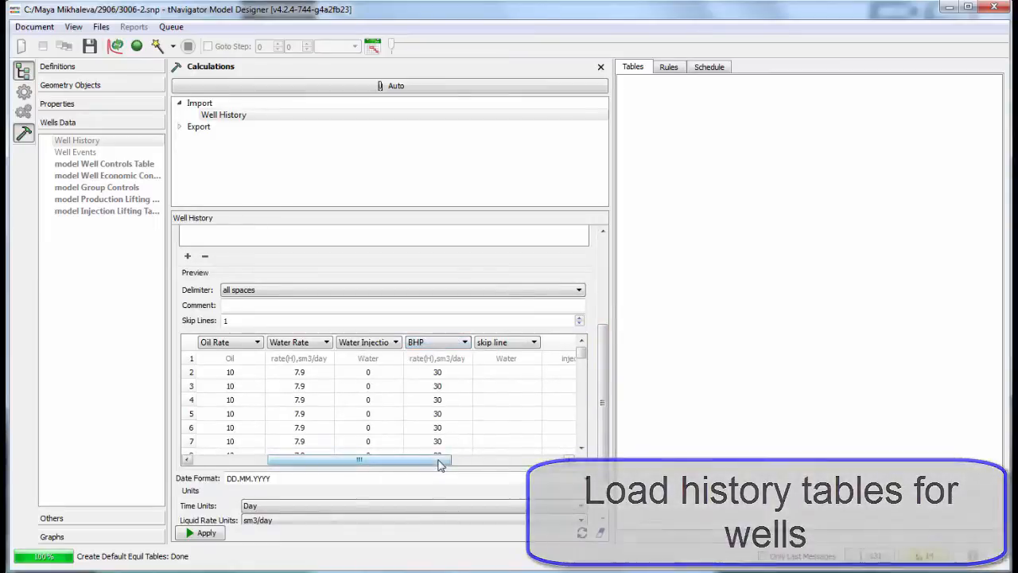
pyautogui.moveTo(438, 461); pyautogui.dragTo(306, 465)
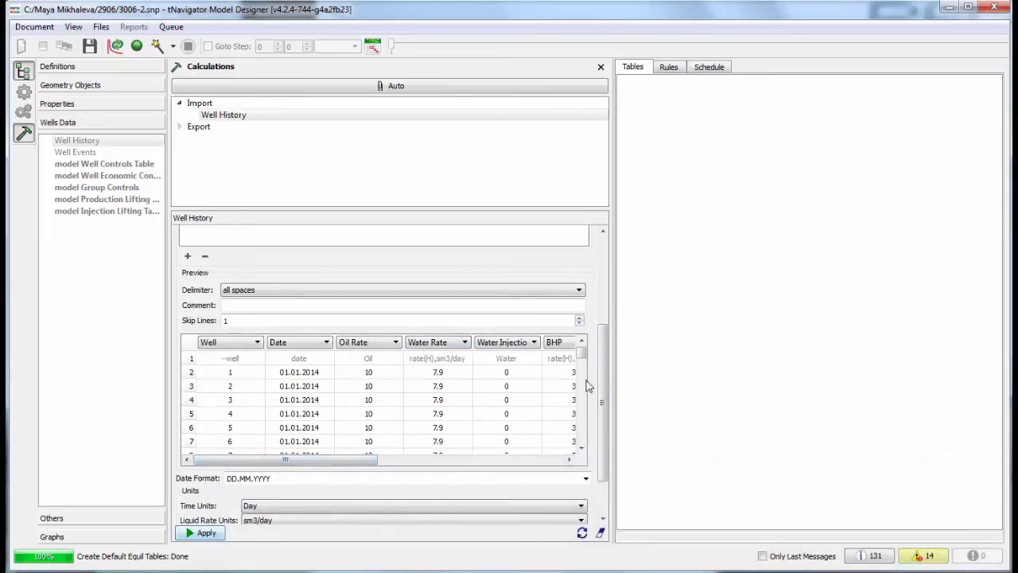
pyautogui.scroll(-2, 602, 398)
pyautogui.click(207, 532)
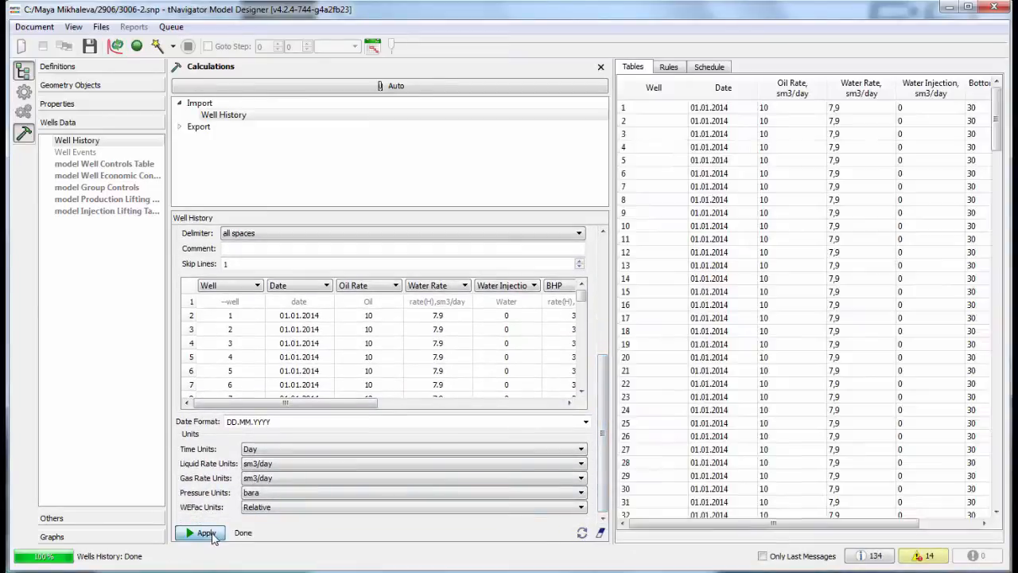
pyautogui.moveTo(999, 212); pyautogui.dragTo(1000, 115)
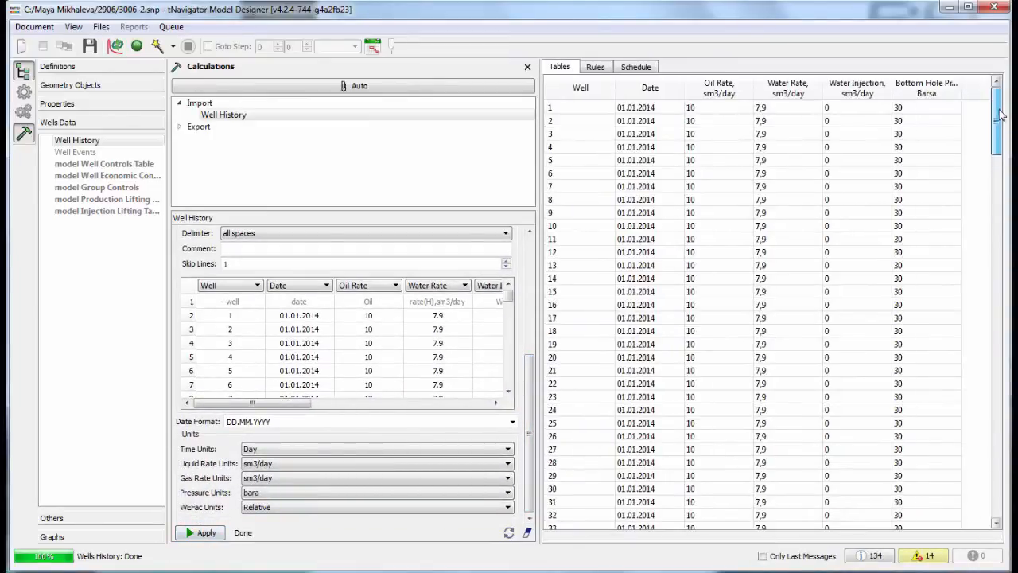
# Add kaz perf.txt from the Geology Kaz data folder as the source file for the well events import.
pyautogui.click(119, 154)
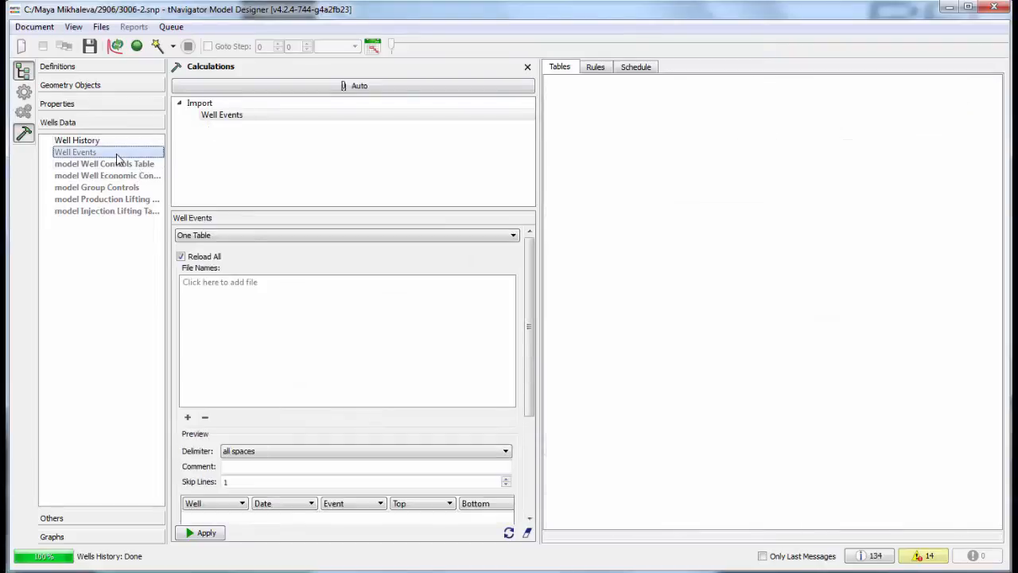
pyautogui.click(252, 288)
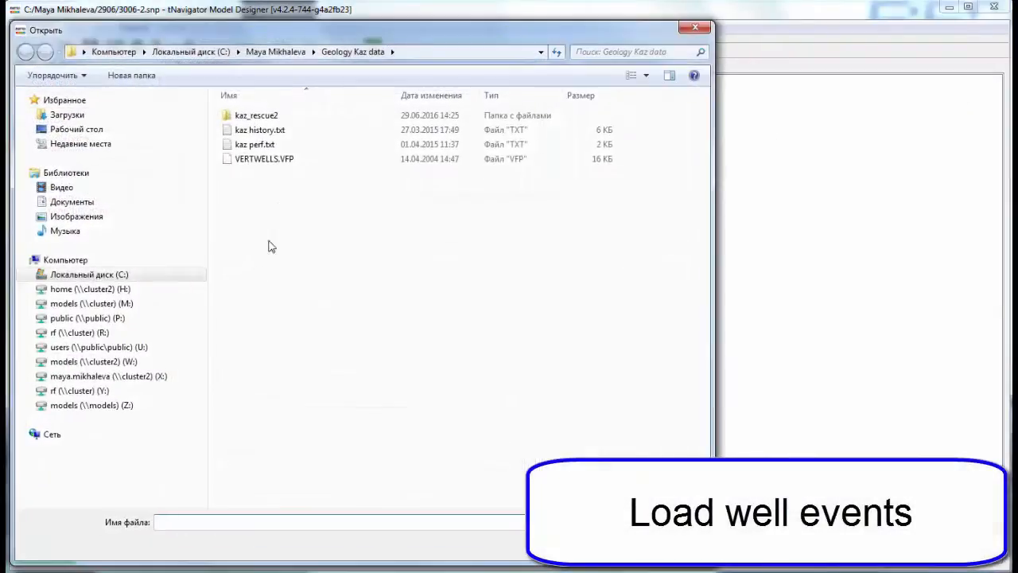
pyautogui.click(263, 143)
pyautogui.press('Return')
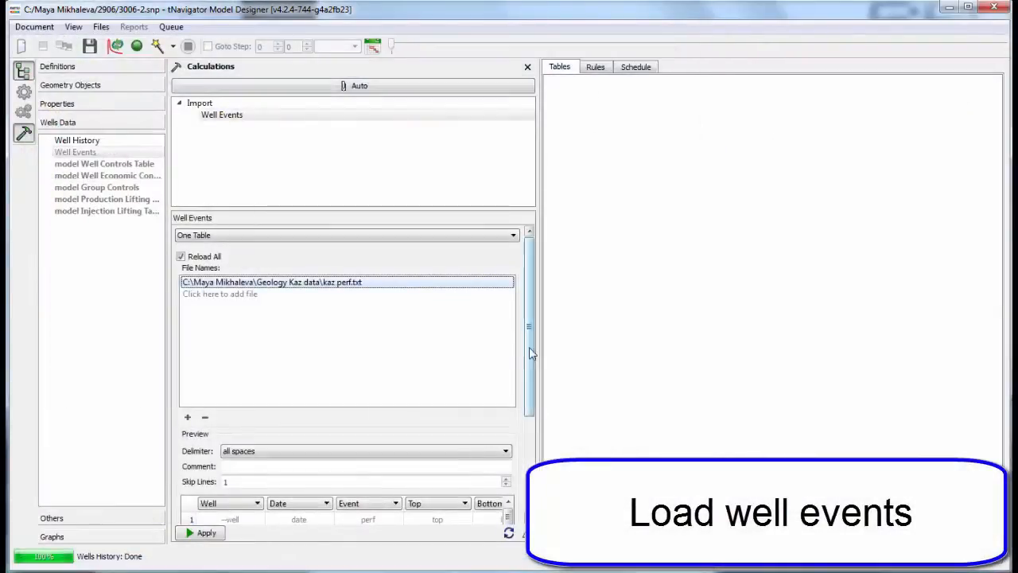
# Assign the Radius column of the well events preview to Diameter, skip the Skin column, import the events and review the table.
pyautogui.scroll(-5, 427, 461)
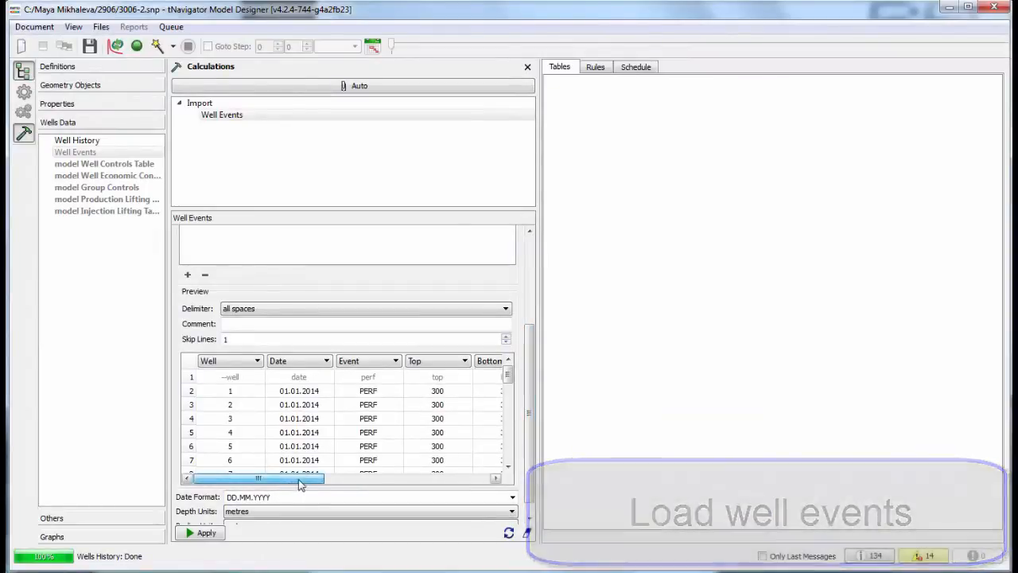
pyautogui.moveTo(298, 478); pyautogui.dragTo(367, 481)
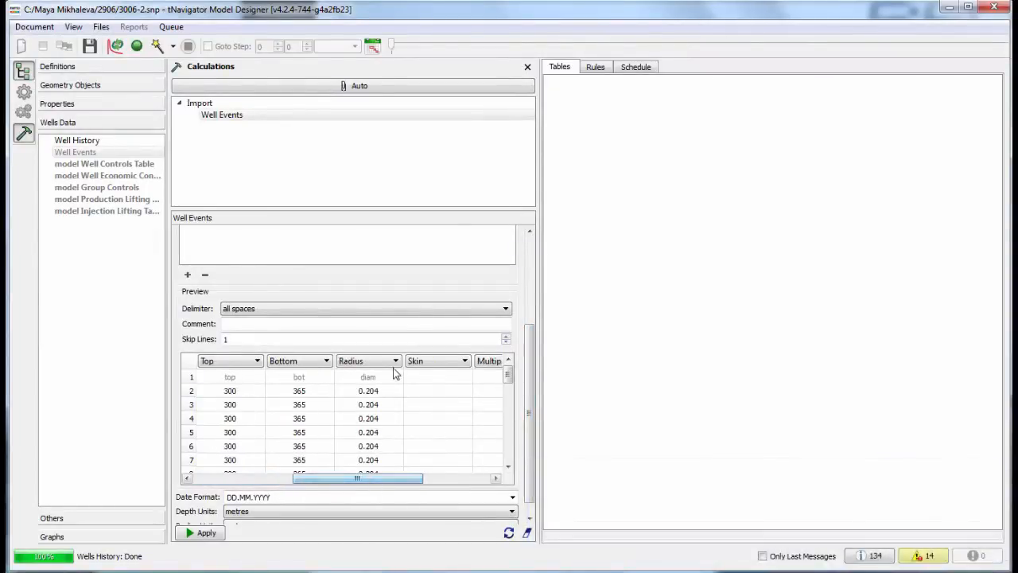
pyautogui.click(395, 360)
pyautogui.click(377, 465)
pyautogui.click(464, 361)
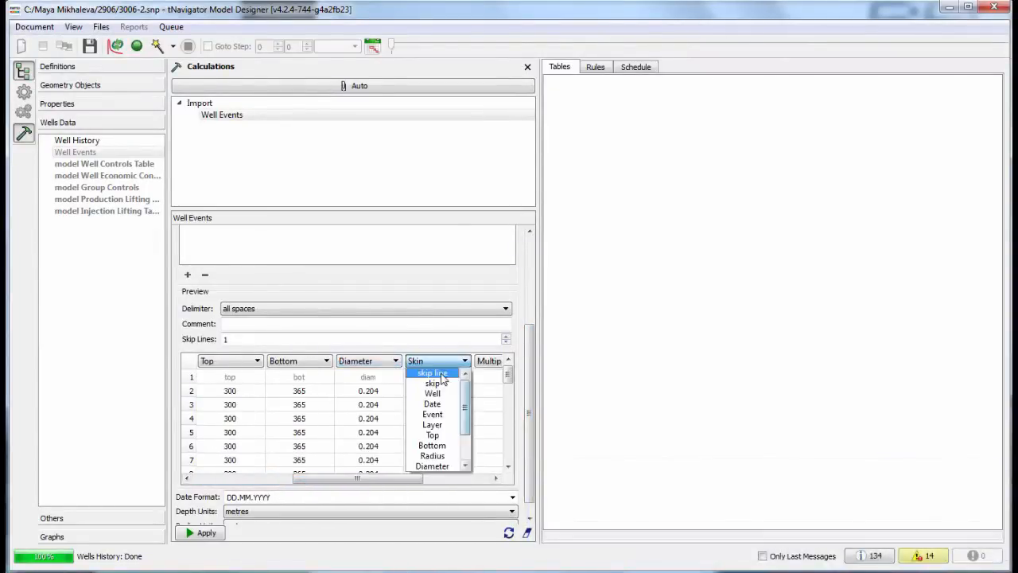
pyautogui.click(434, 372)
pyautogui.moveTo(409, 478); pyautogui.dragTo(245, 487)
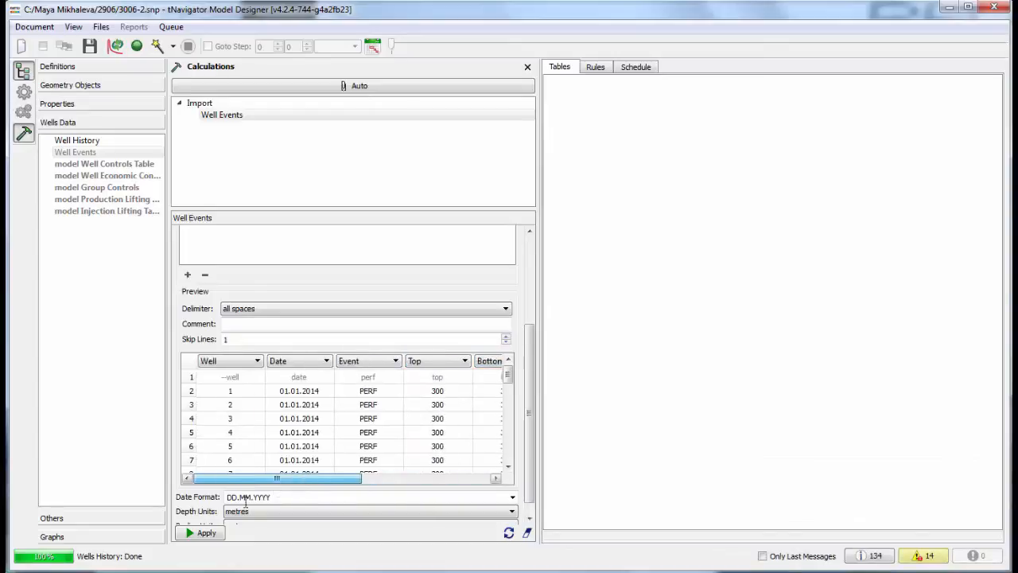
pyautogui.click(205, 532)
pyautogui.moveTo(1001, 173); pyautogui.dragTo(1008, 151)
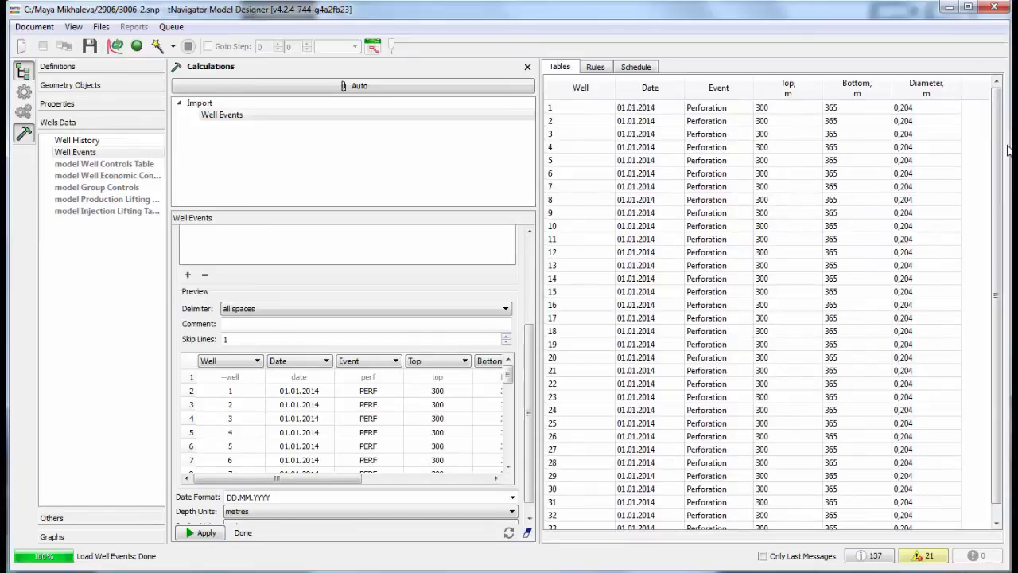
# Generate the well controls table with historical liquid rate, oil rate and water injection rate limits enabled alongside the bottom hole pressure limits.
pyautogui.click(113, 164)
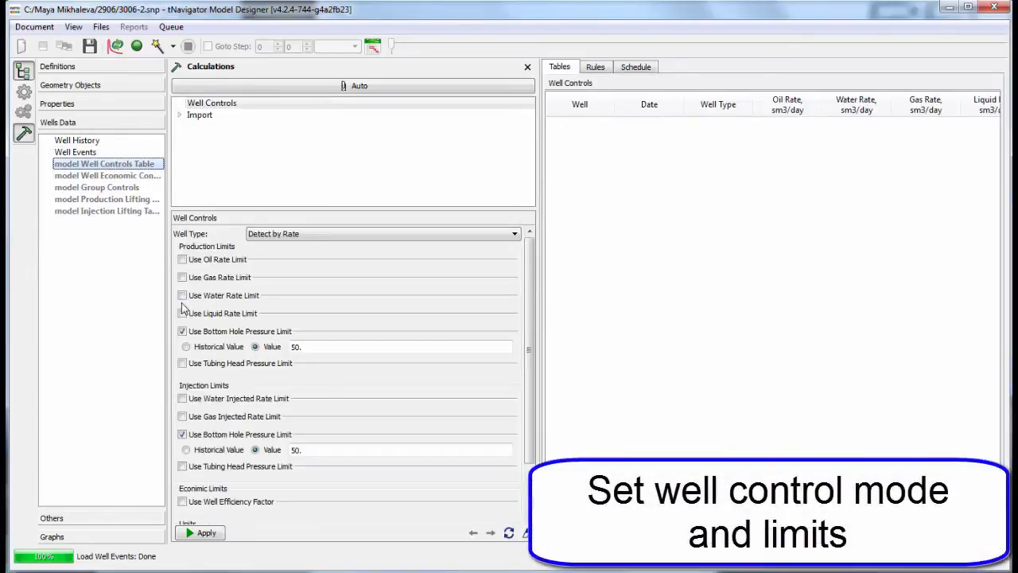
pyautogui.click(182, 314)
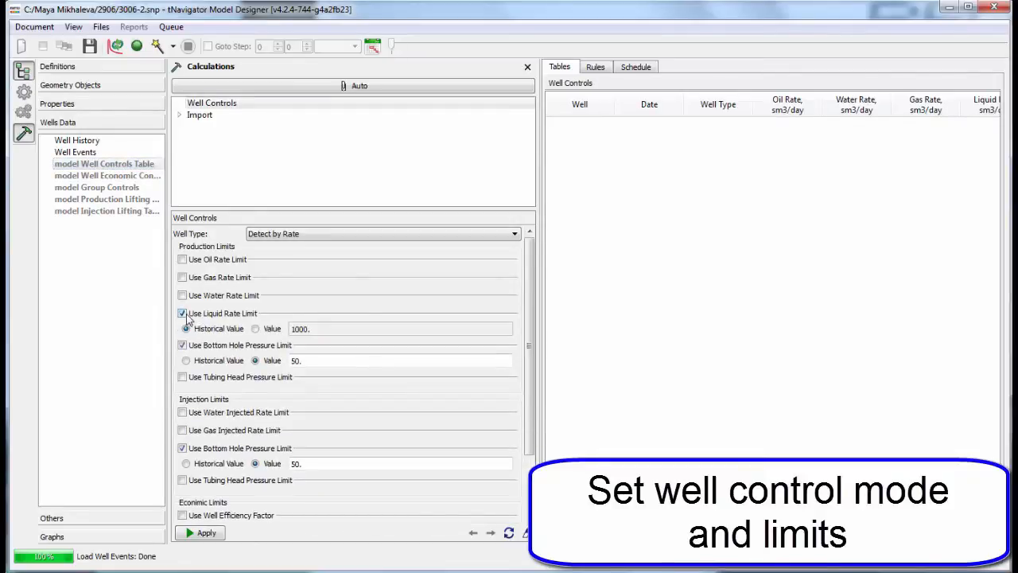
pyautogui.click(182, 260)
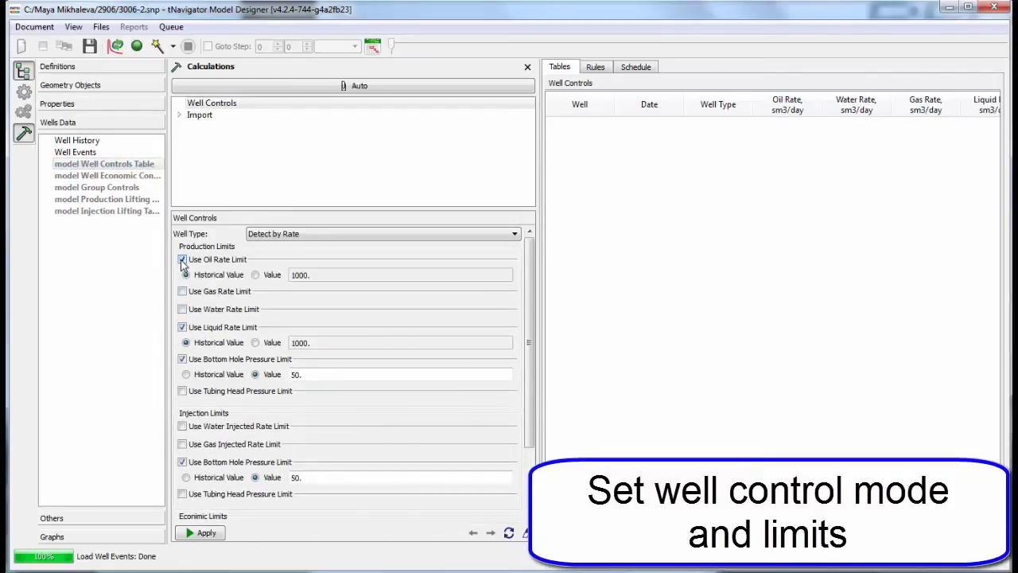
pyautogui.click(183, 427)
pyautogui.click(206, 533)
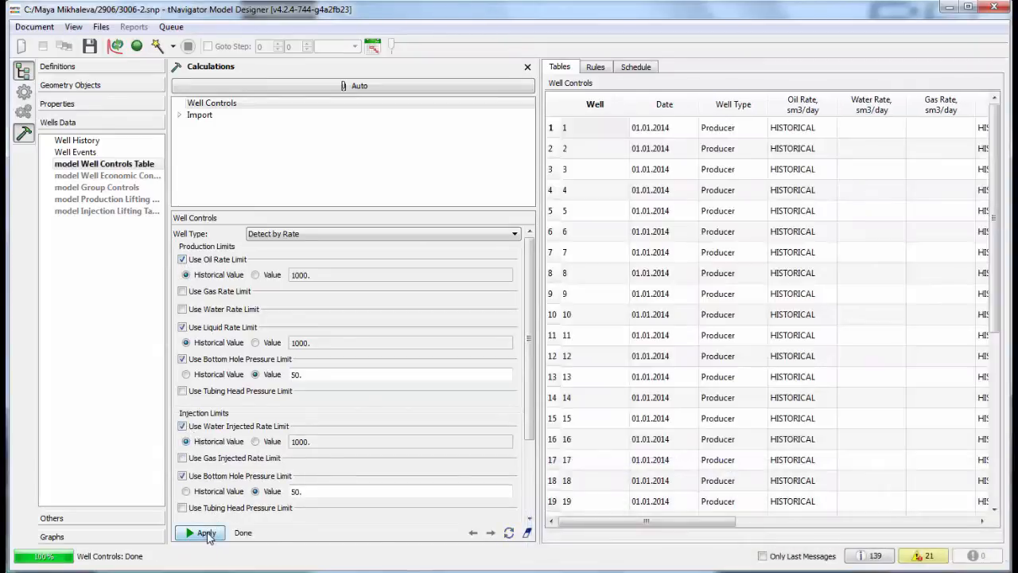
pyautogui.moveTo(672, 523); pyautogui.dragTo(628, 522)
# Generate the well economic controls with a maximum water cut of 80% and the workover action WELL.
pyautogui.click(107, 175)
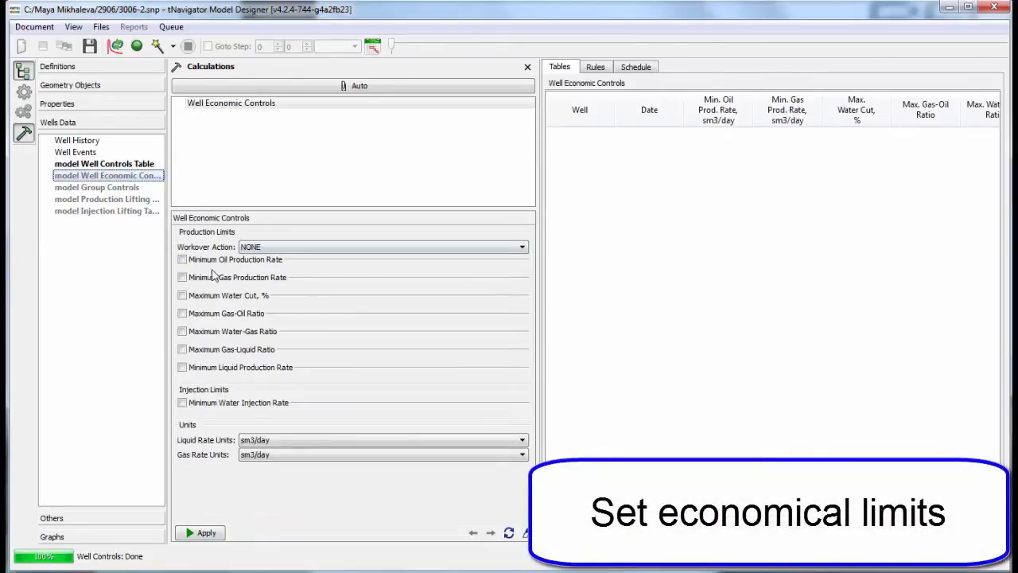
pyautogui.click(182, 295)
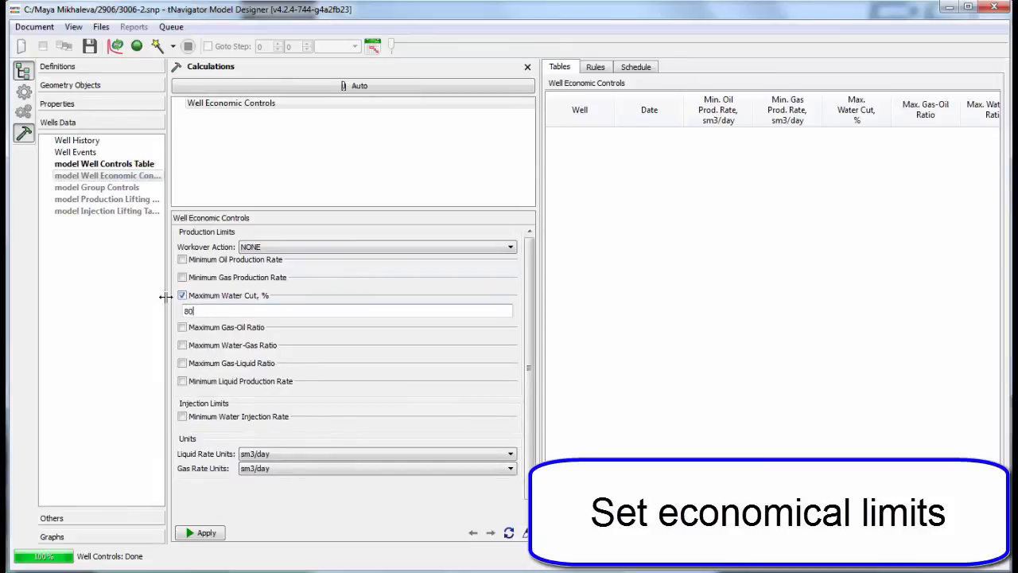
pyautogui.click(340, 247)
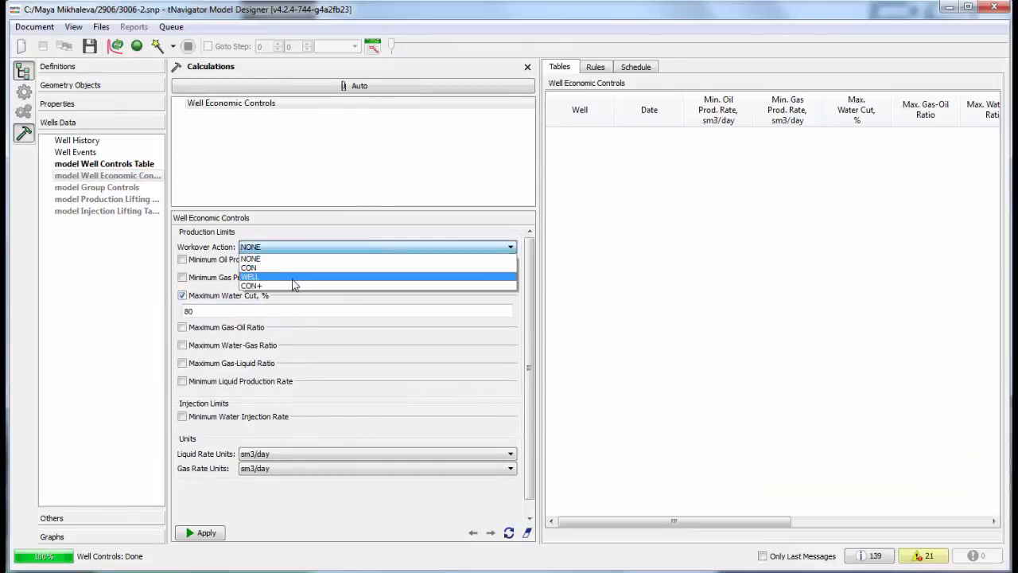
pyautogui.click(294, 283)
pyautogui.click(204, 532)
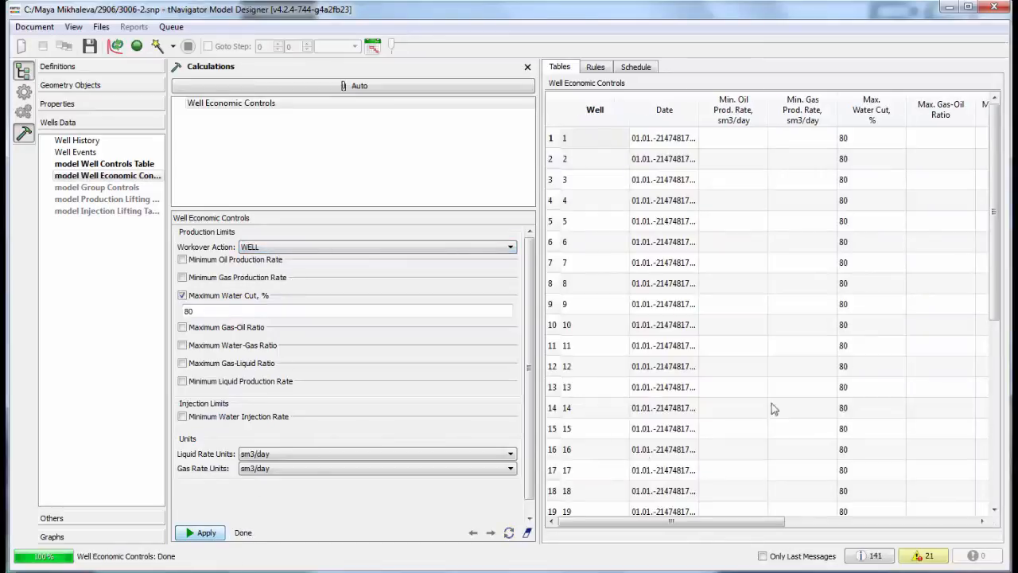
pyautogui.moveTo(996, 182); pyautogui.dragTo(1002, 321)
pyautogui.hotkey('ctrl', 'Home')
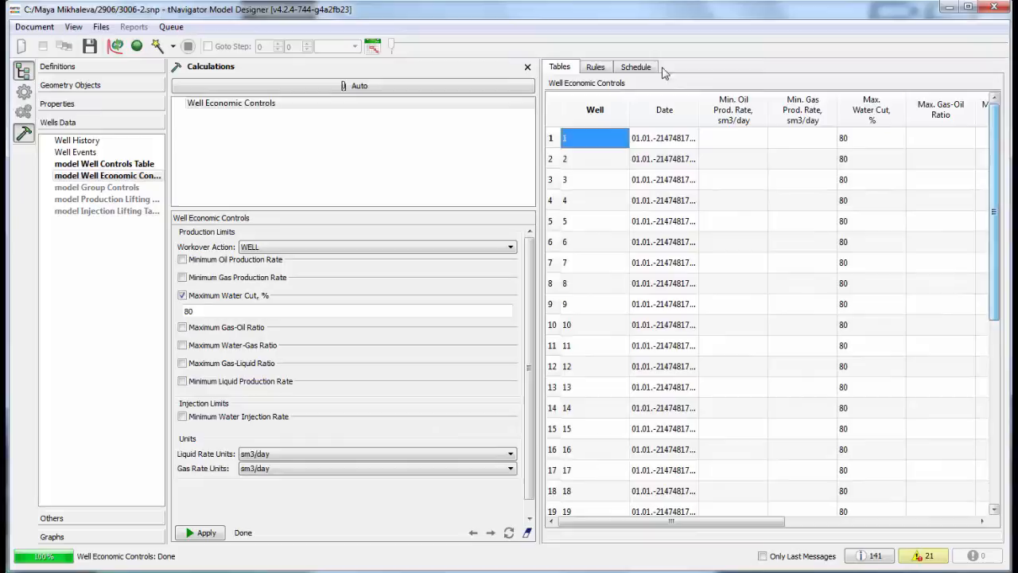
# Fill the model's time steps automatically with the monthly dates from 01.01.2014 to 01.06.2014.
pyautogui.click(372, 47)
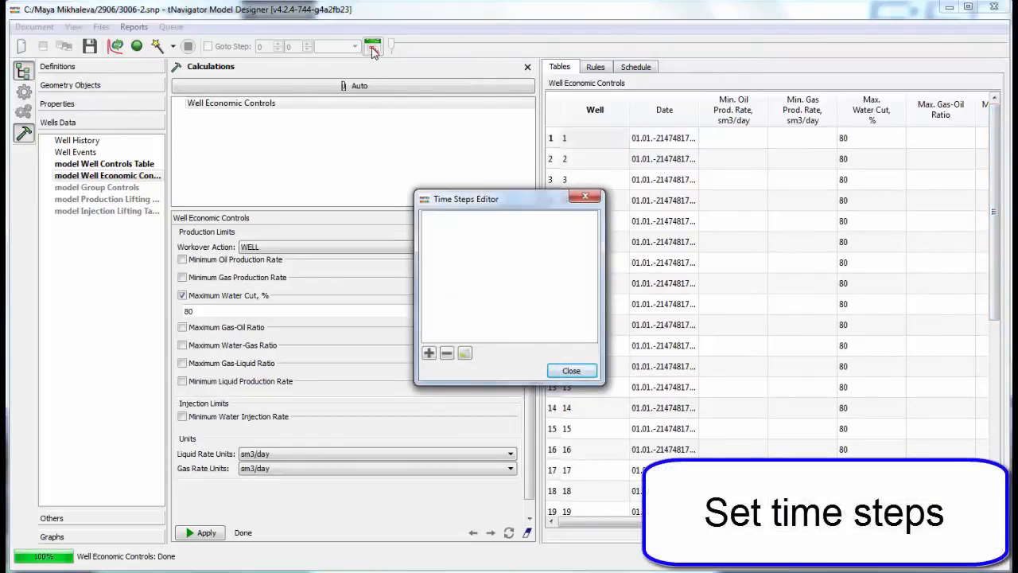
pyautogui.click(466, 353)
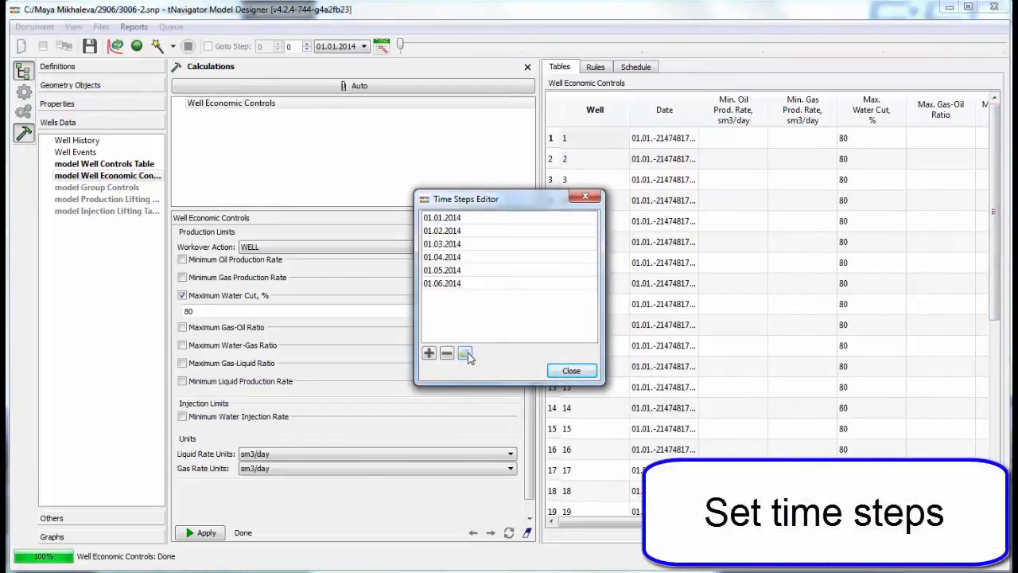
pyautogui.click(574, 372)
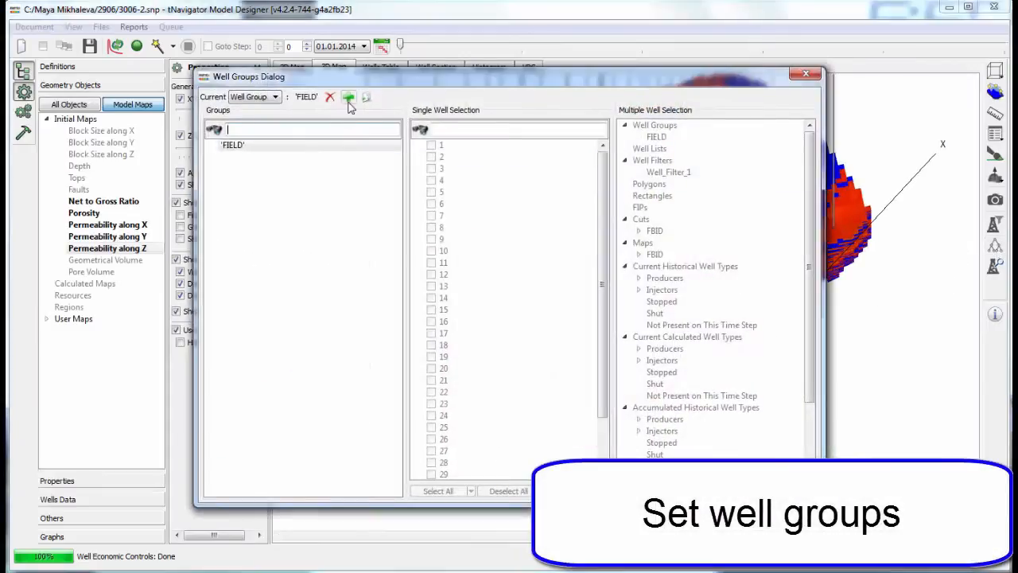
# Create well groups Group 1 and Group 2 under FIELD, and Group 3 and Group 4 under Group 1.
pyautogui.click(348, 97)
pyautogui.click(491, 304)
pyautogui.click(348, 96)
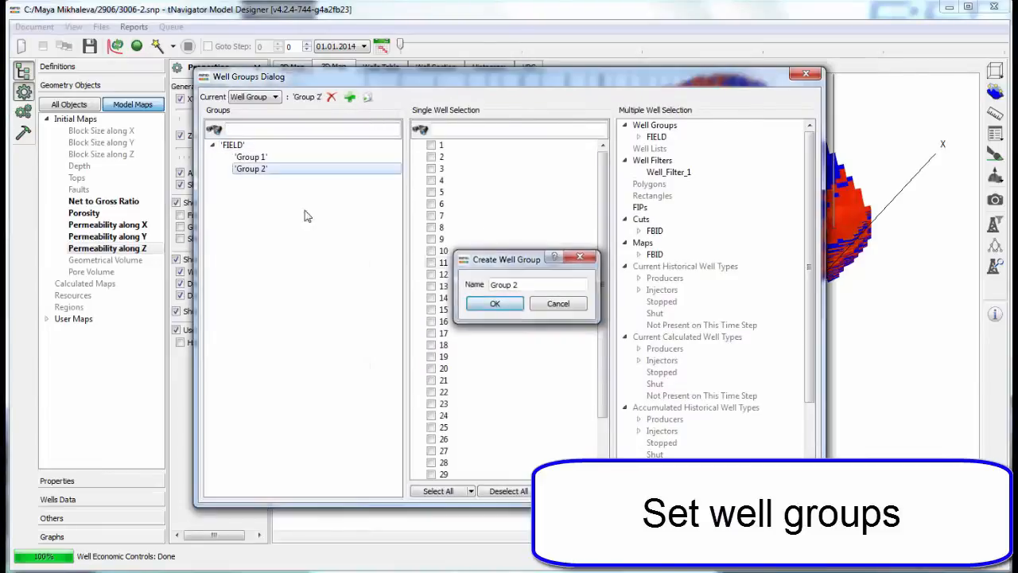
pyautogui.press('Return')
pyautogui.click(352, 98)
pyautogui.click(495, 303)
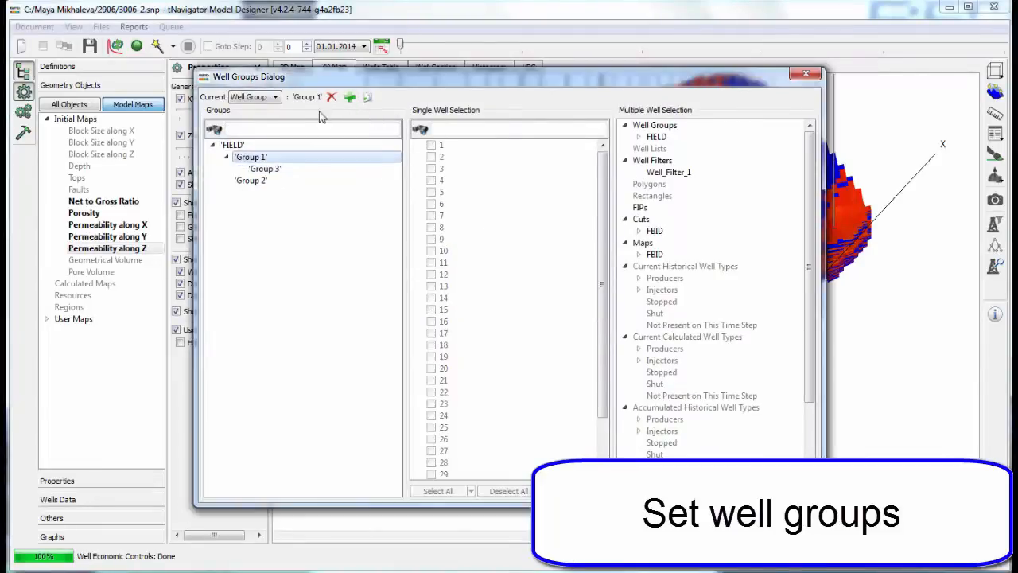
pyautogui.click(348, 96)
pyautogui.click(495, 303)
# Assign wells 1, 2, 4, 6, 8, 10, 12 and 14 through 19 to Group 3.
pyautogui.click(389, 171)
pyautogui.click(430, 145)
pyautogui.click(430, 157)
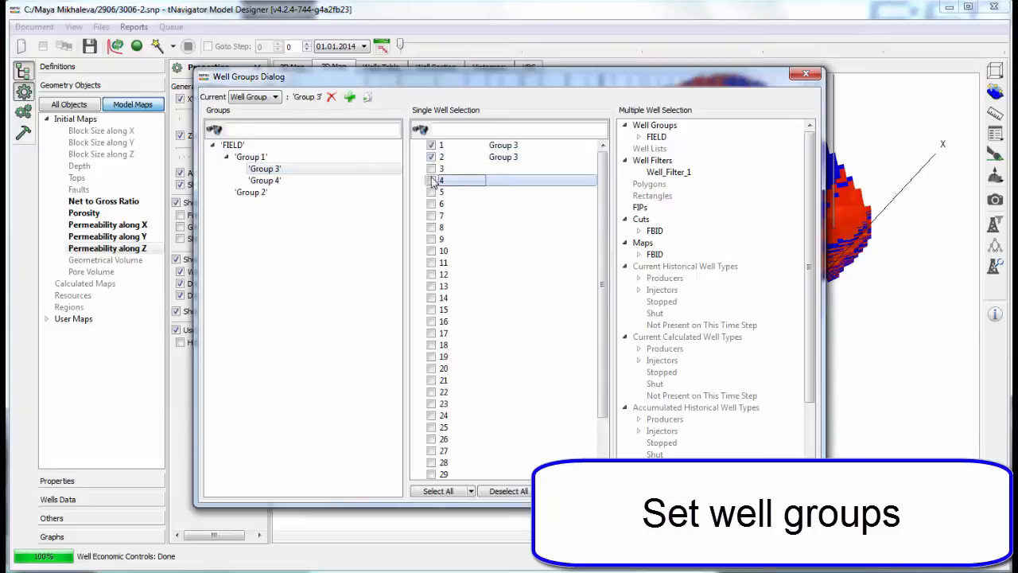
pyautogui.click(430, 179)
pyautogui.click(430, 203)
pyautogui.click(430, 227)
pyautogui.click(430, 250)
pyautogui.click(431, 274)
pyautogui.click(430, 356)
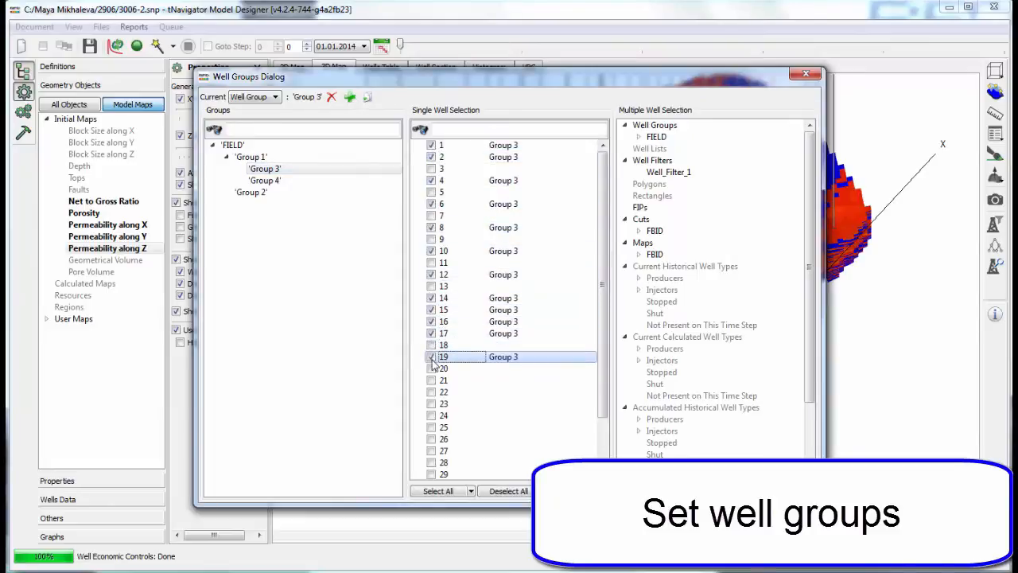
# Assign the odd-numbered wells 3, 5, 7, 9, 11 and 13 to Group 4.
pyautogui.click(265, 180)
pyautogui.click(430, 168)
pyautogui.click(430, 192)
pyautogui.click(430, 216)
pyautogui.click(430, 239)
pyautogui.click(430, 262)
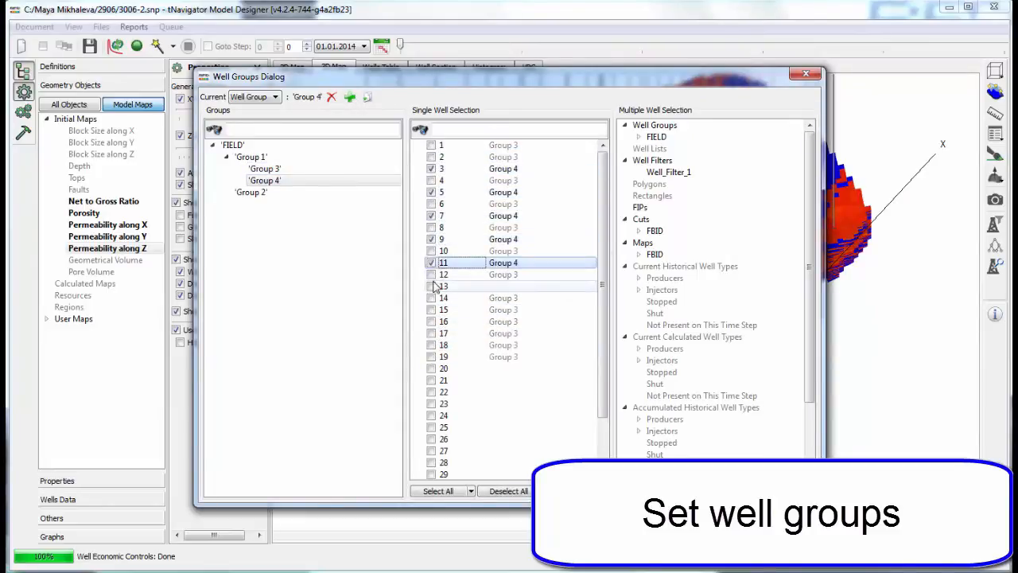
pyautogui.click(431, 286)
# Assign all wells from 20 onward to Group 2 and finish the well group setup.
pyautogui.click(251, 191)
pyautogui.scroll(-2, 494, 317)
pyautogui.moveTo(495, 317); pyautogui.dragTo(504, 463)
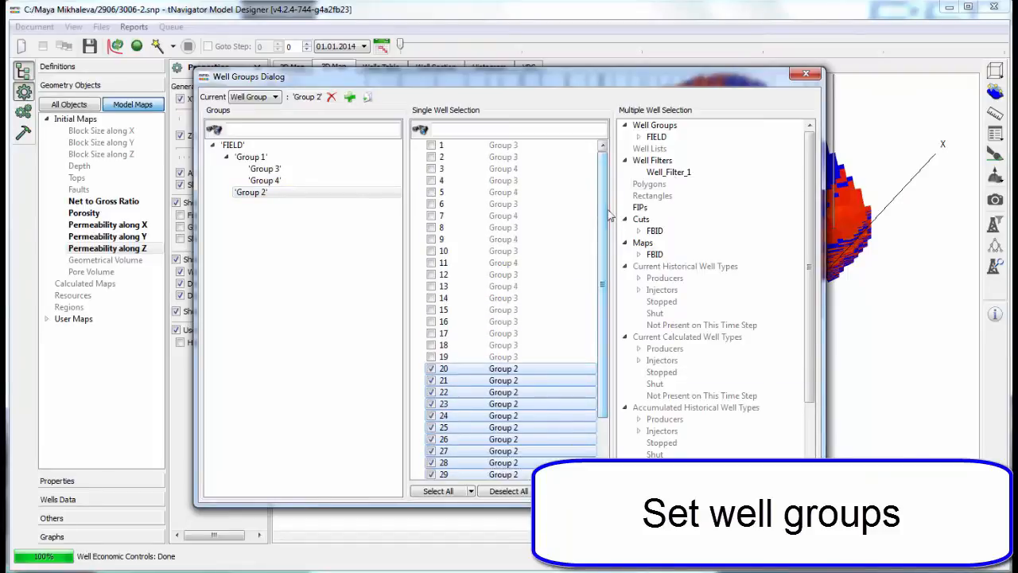
pyautogui.click(805, 73)
# Examine the group hierarchy and the historical production rate graphs for Group 3, Group 4 and individual wells 3 and 7.
pyautogui.click(69, 538)
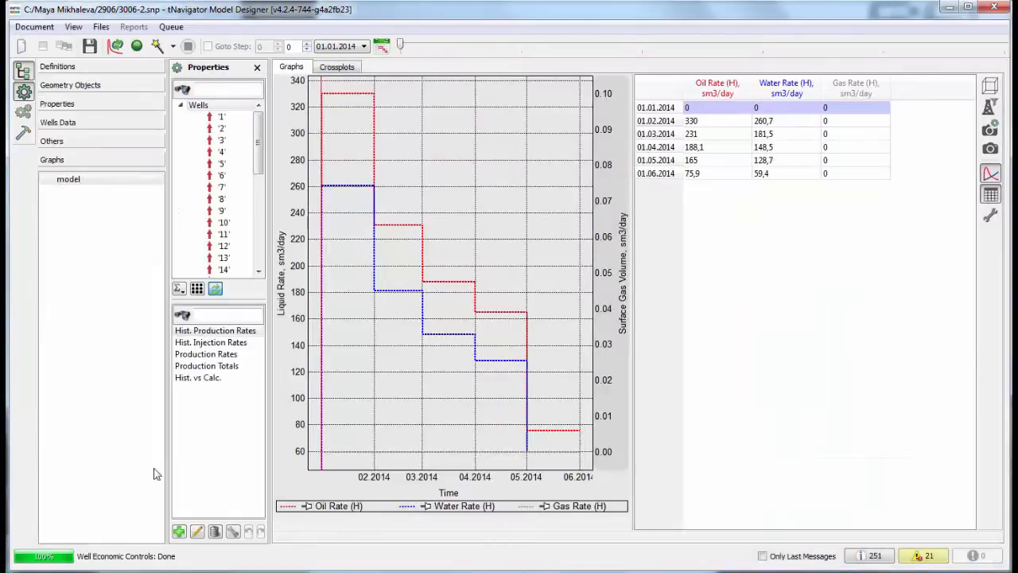
pyautogui.click(182, 106)
pyautogui.click(182, 116)
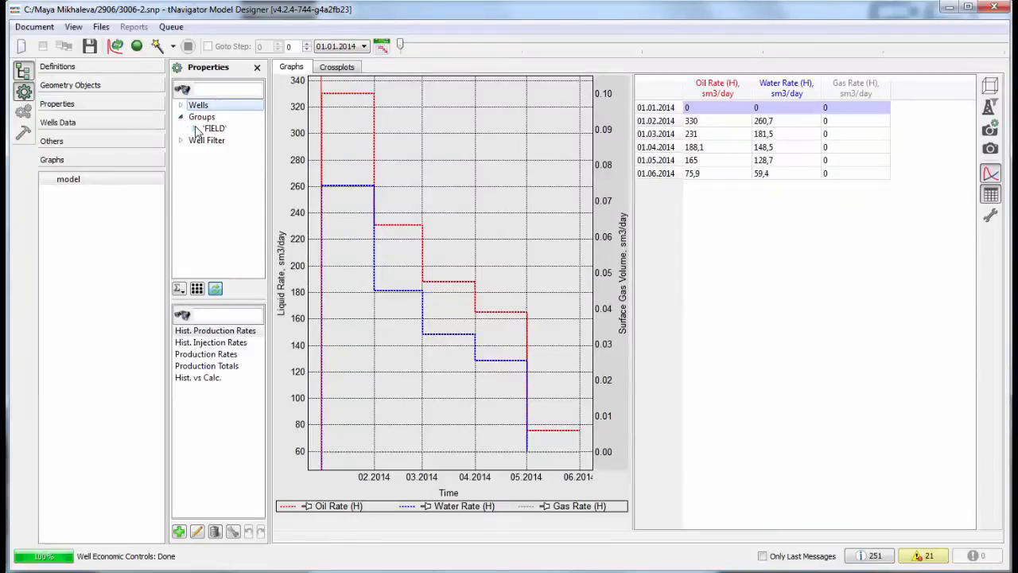
pyautogui.click(195, 128)
pyautogui.click(208, 140)
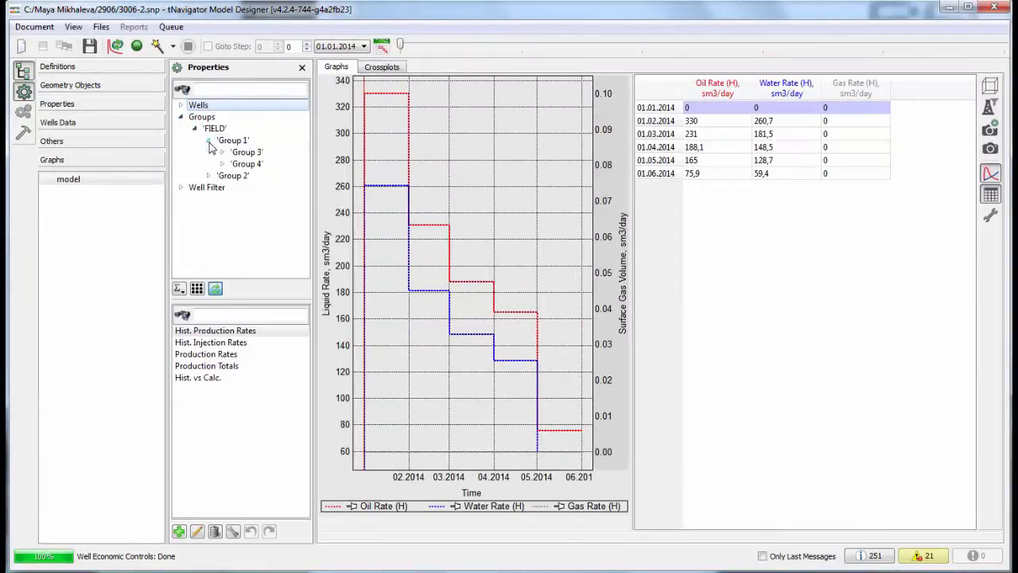
pyautogui.click(247, 153)
pyautogui.click(223, 164)
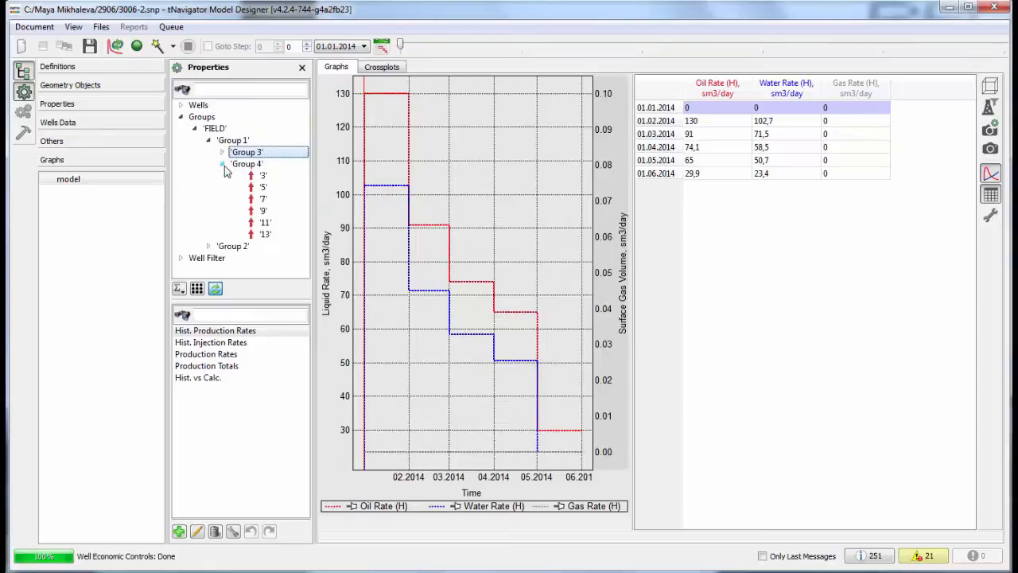
pyautogui.click(209, 247)
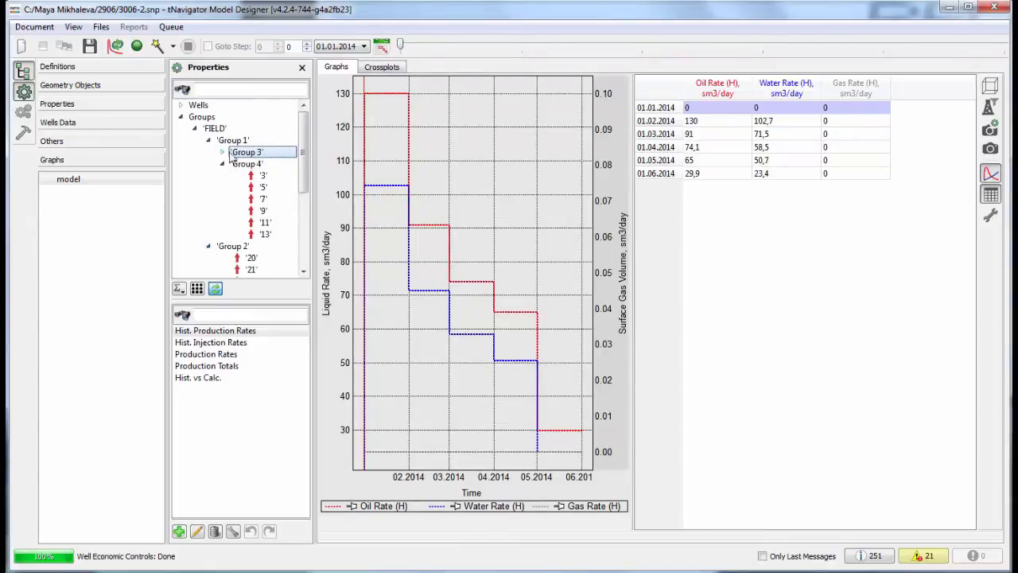
pyautogui.click(262, 174)
pyautogui.click(264, 199)
pyautogui.click(248, 163)
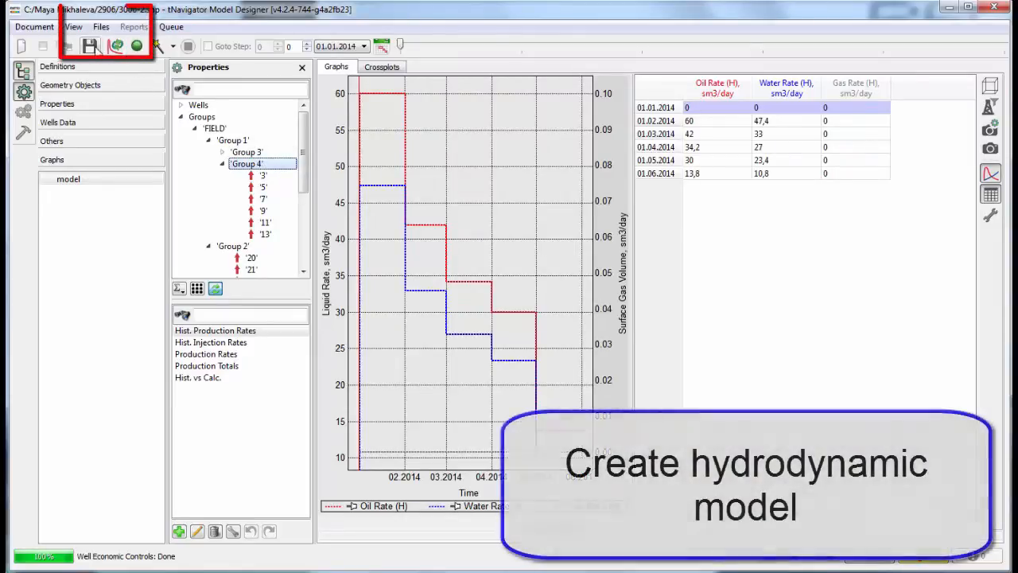
# Create the hydrodynamic model and display its calculated Pressure map in 3D.
pyautogui.click(137, 46)
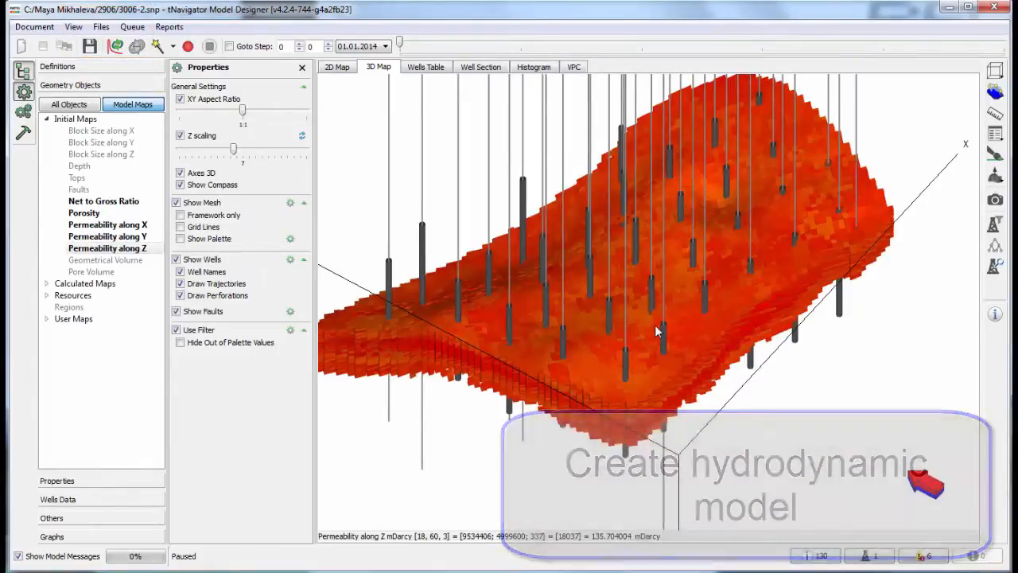
pyautogui.scroll(2, 658, 331)
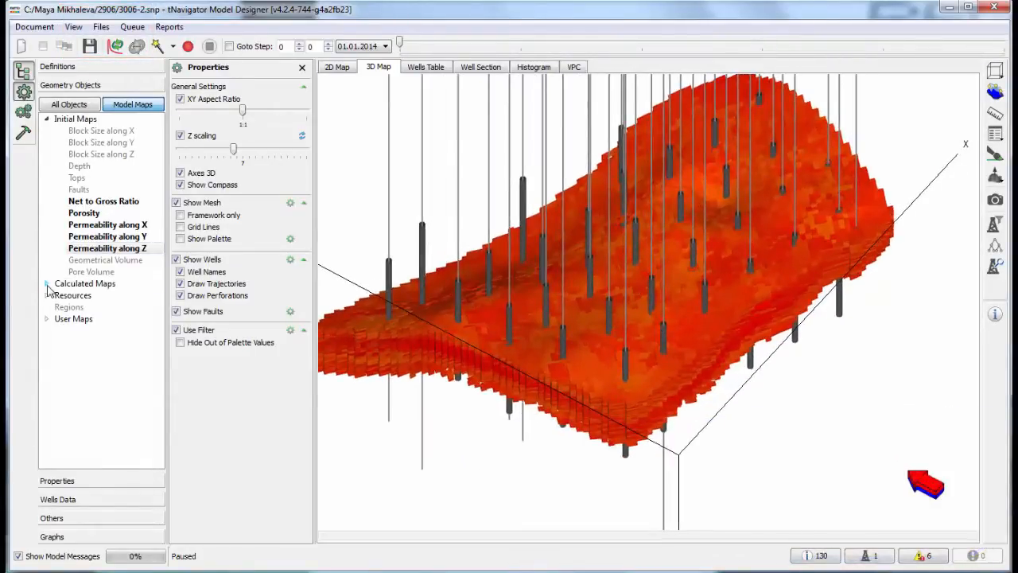
pyautogui.click(47, 284)
pyautogui.click(75, 294)
pyautogui.moveTo(604, 295)
pyautogui.mouseDown()
pyautogui.moveTo(598, 280)
pyautogui.moveTo(612, 294)
pyautogui.mouseUp()
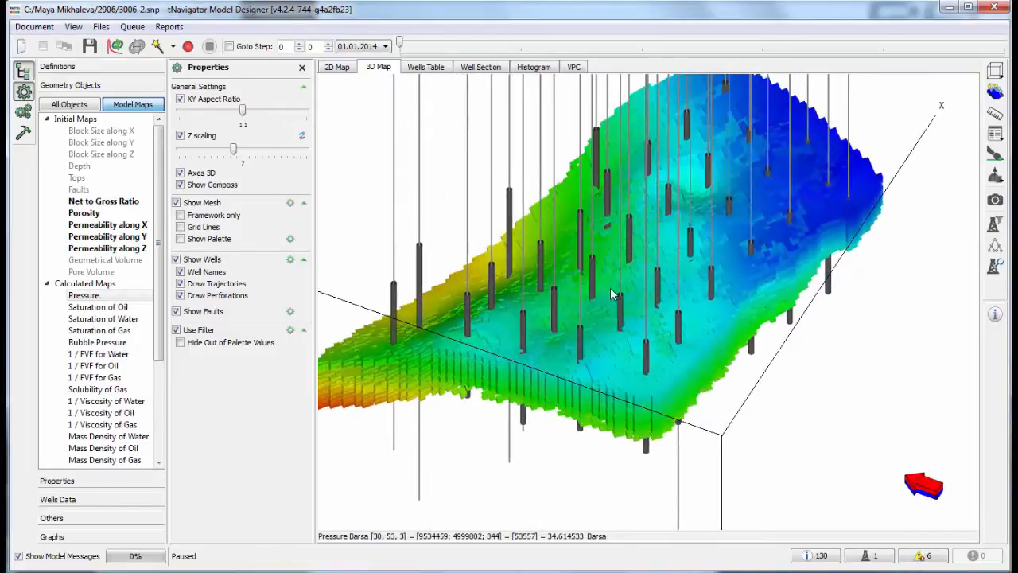
# Examine the Saturation of Oil, Oil in Place and Gas in Place maps in 3D, including the Oil in Place statistics.
pyautogui.click(111, 311)
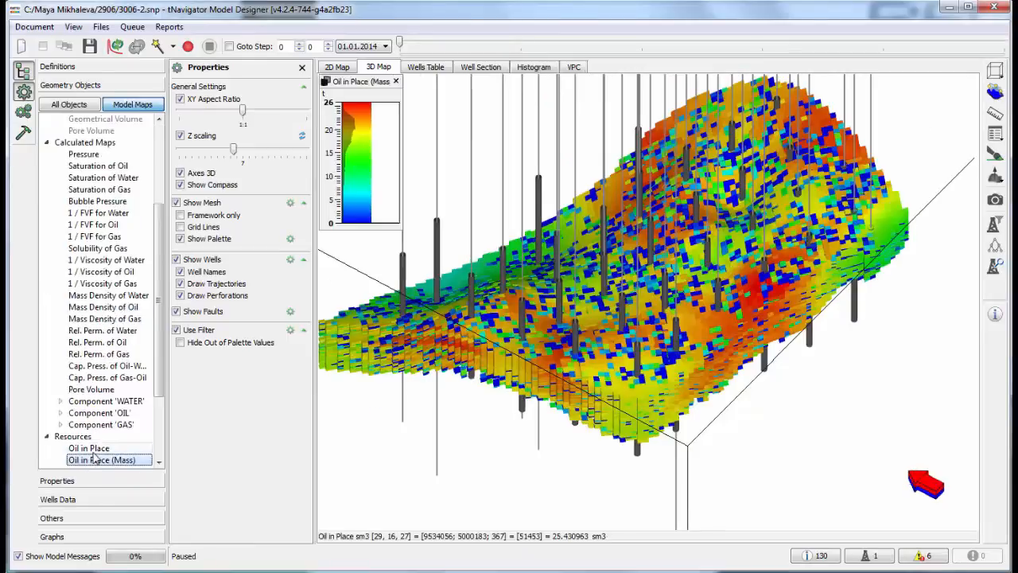
pyautogui.click(94, 450)
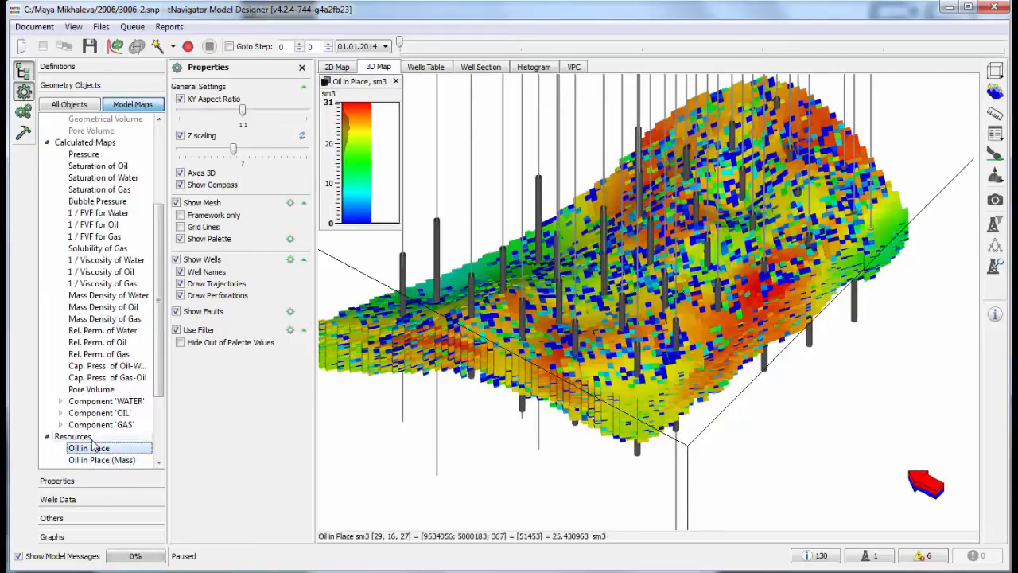
pyautogui.scroll(1, 627, 306)
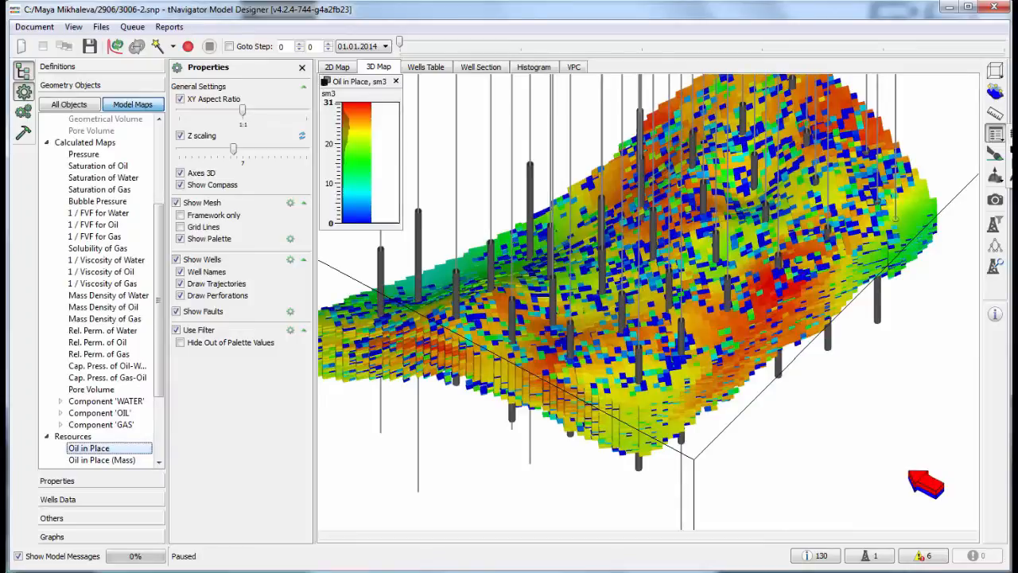
pyautogui.click(995, 133)
pyautogui.moveTo(453, 81); pyautogui.dragTo(815, 159)
pyautogui.click(831, 192)
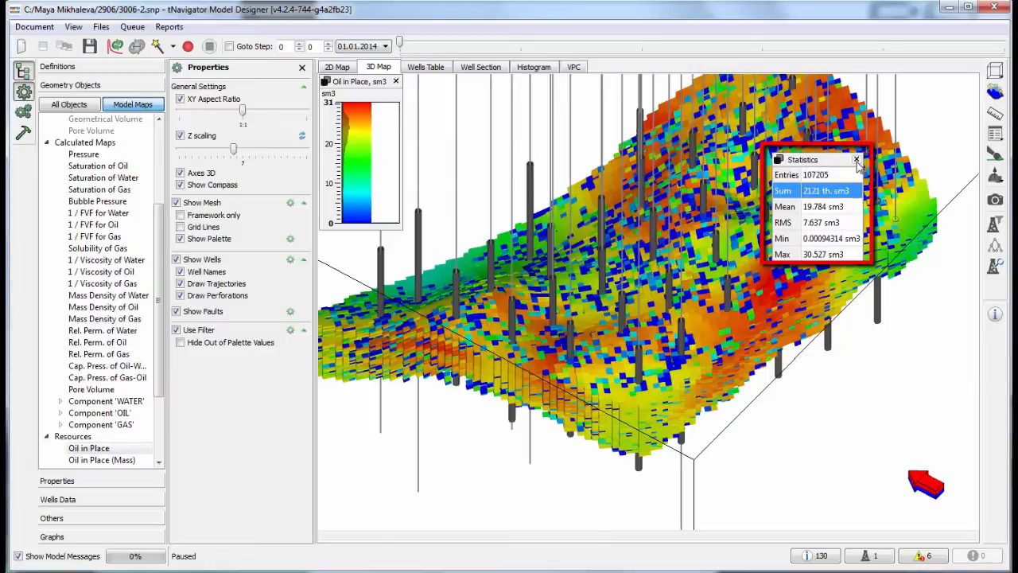
pyautogui.scroll(-2, 116, 413)
pyautogui.click(117, 425)
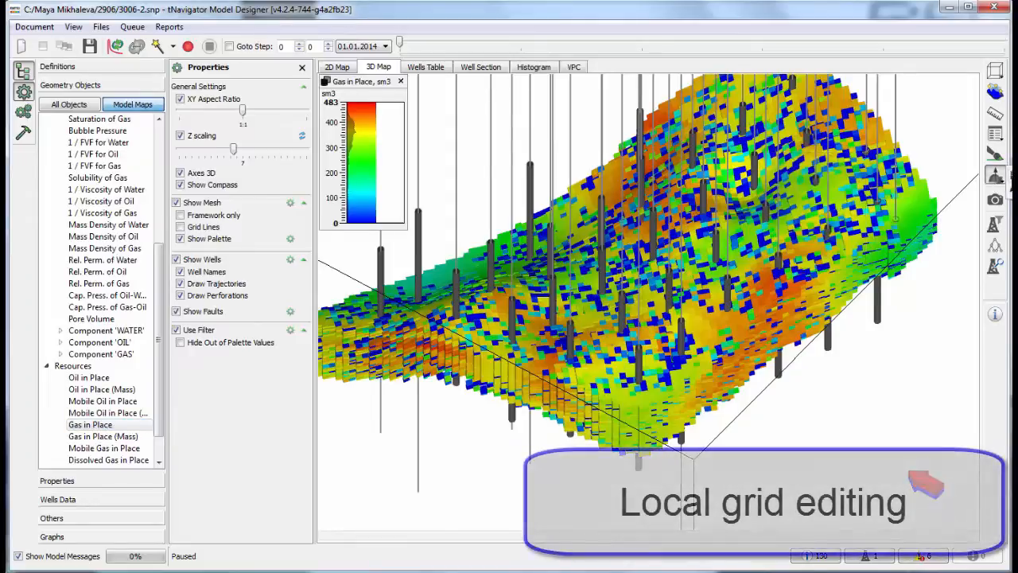
# Pull the grid surface upward in several areas with Proportional pulling over 40 layers, showing grid lines and turning off the filter.
pyautogui.click(994, 175)
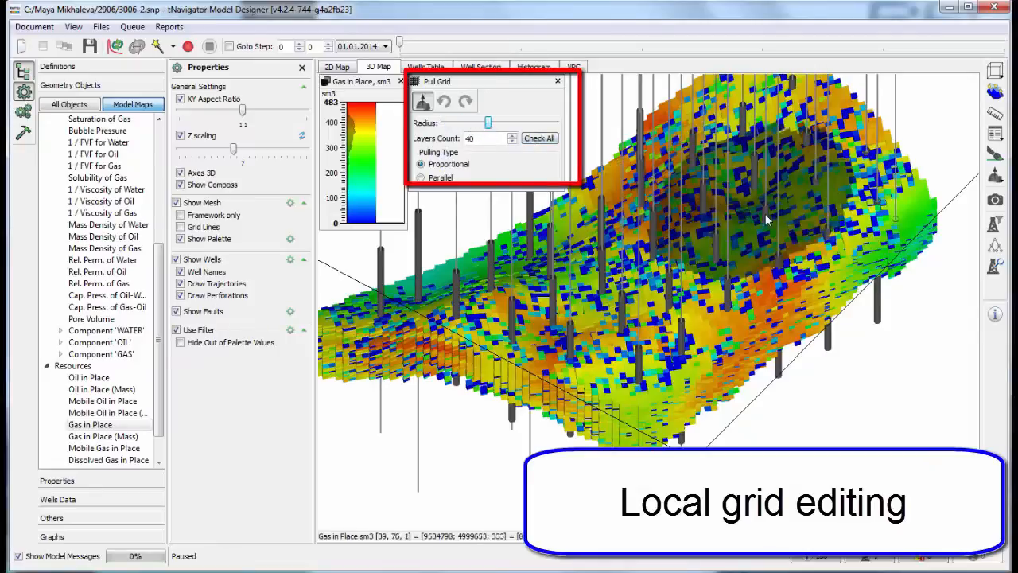
pyautogui.moveTo(825, 223); pyautogui.dragTo(829, 202)
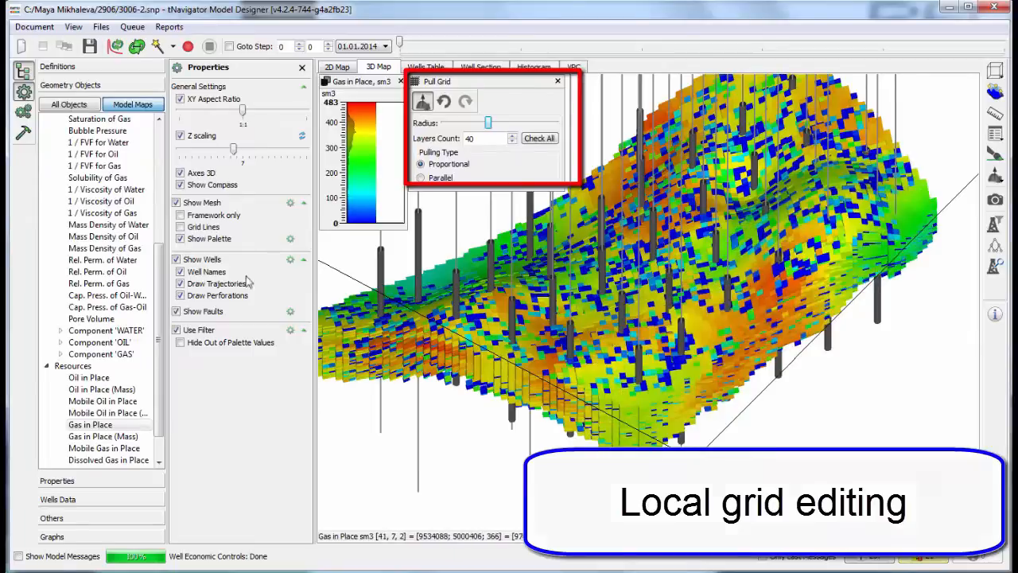
pyautogui.click(181, 227)
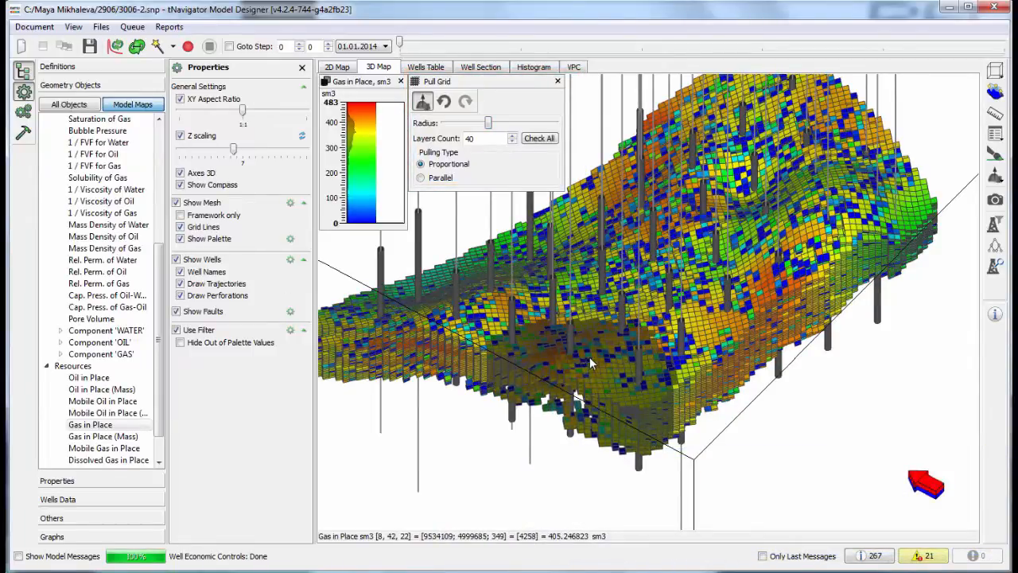
pyautogui.click(176, 330)
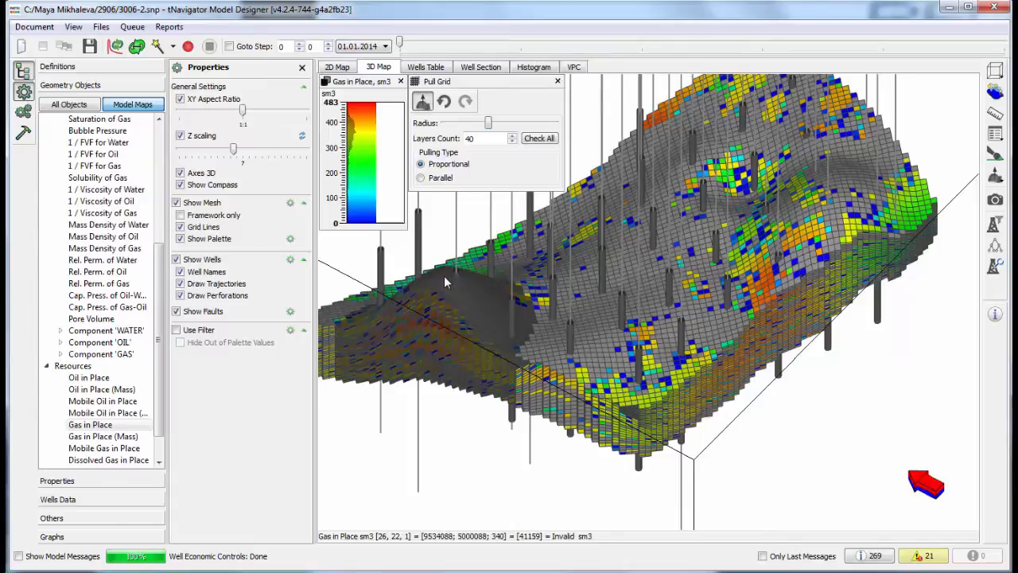
pyautogui.moveTo(645, 293); pyautogui.dragTo(653, 265)
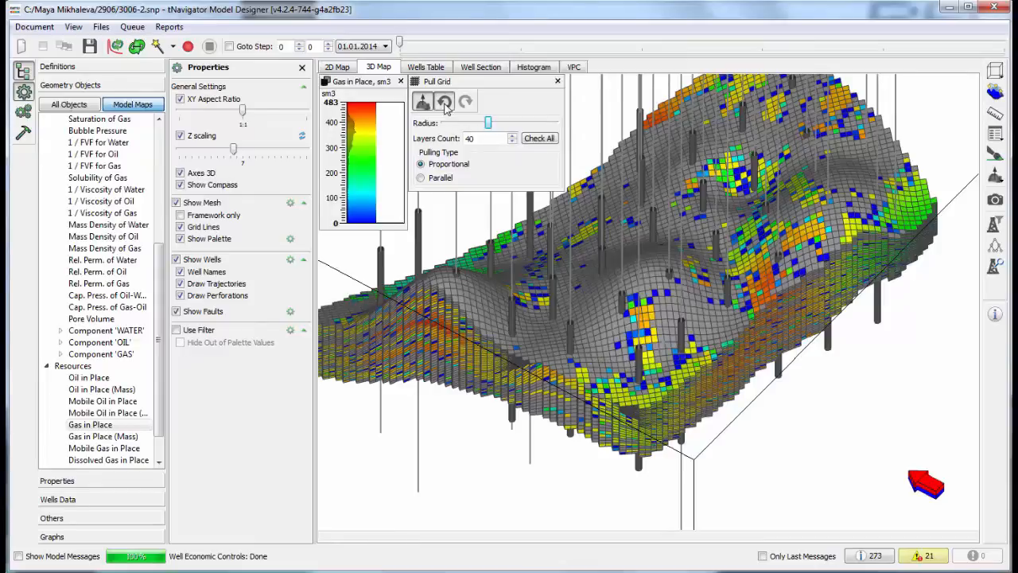
# Undo all the local grid pulls.
pyautogui.click(445, 102)
pyautogui.click(445, 102)
pyautogui.click(444, 102)
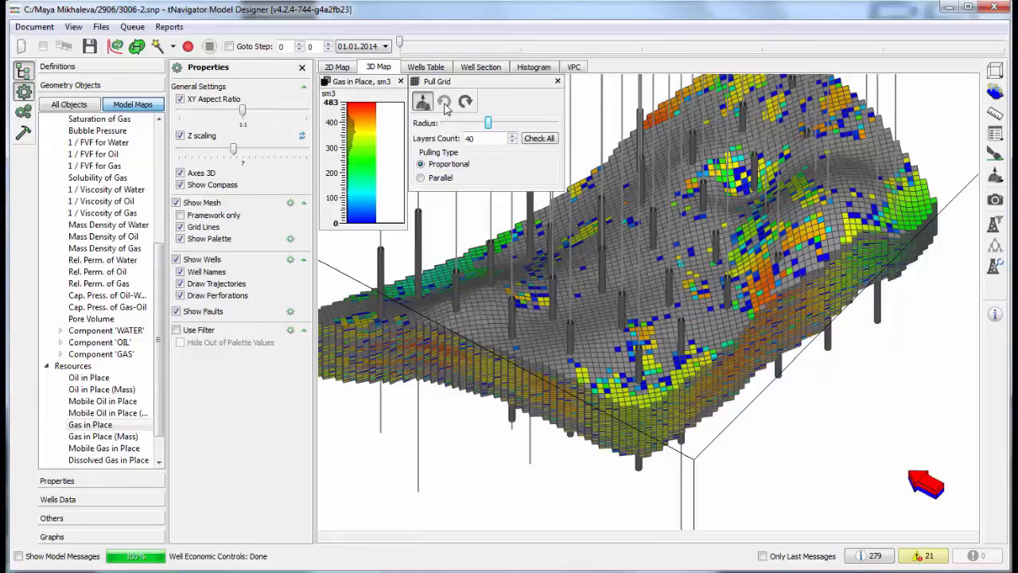
pyautogui.click(445, 102)
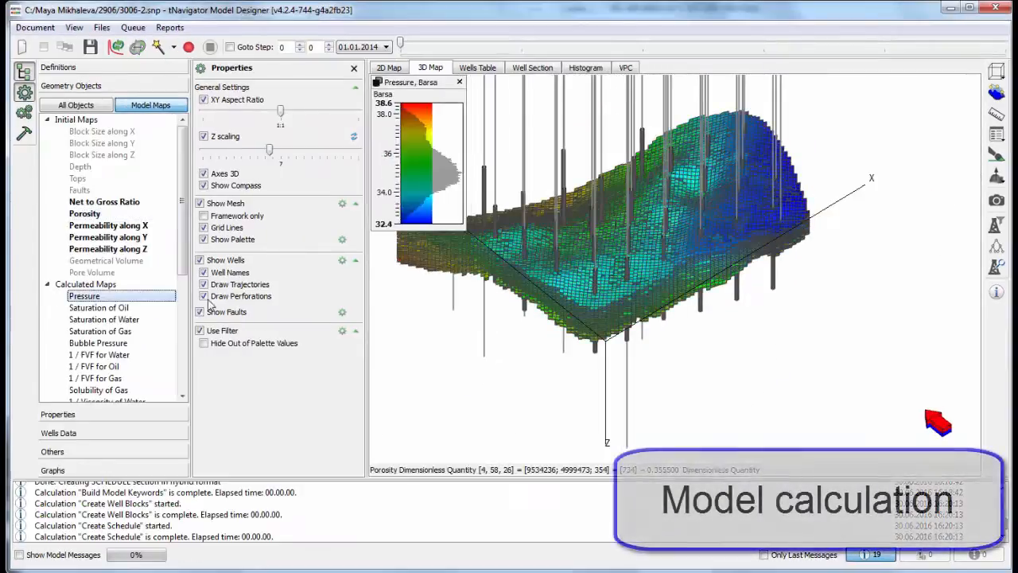
# Run the model calculation and display the result graphs for the FIELD group.
pyautogui.click(189, 47)
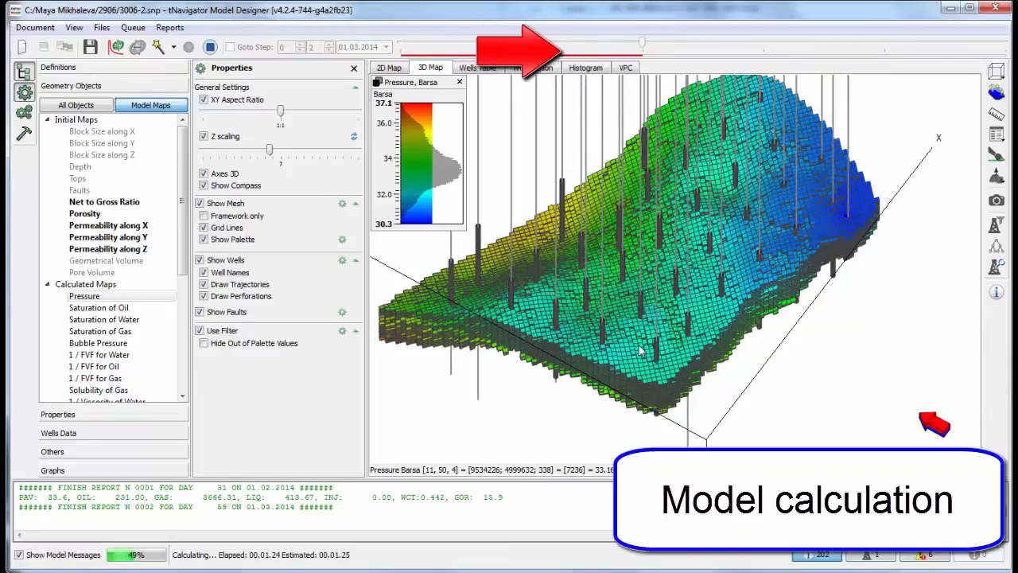
pyautogui.click(52, 470)
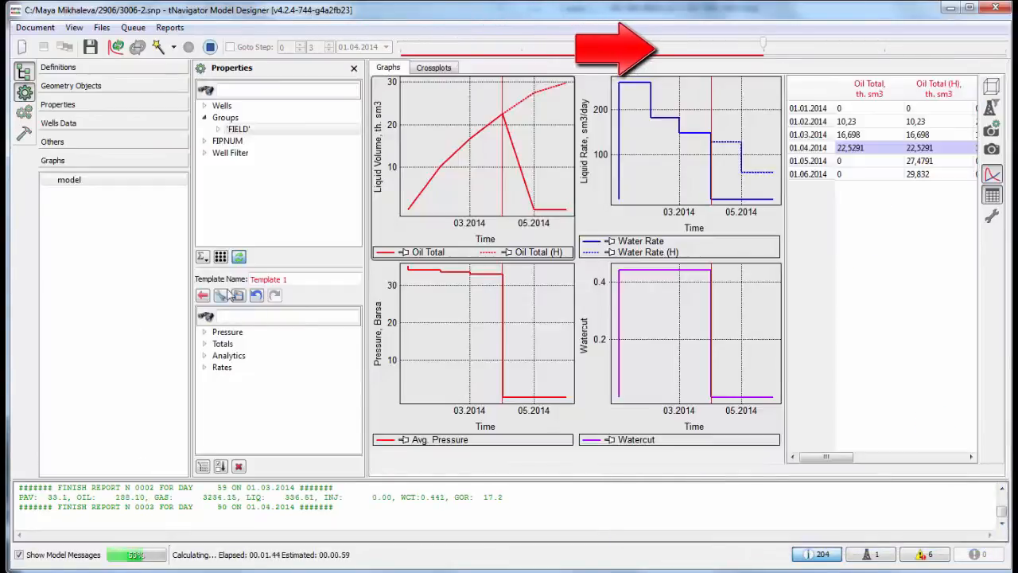
# Recolour the Oil Total curve dark green and the historical Oil Total (H) curve green in the graph template.
pyautogui.click(220, 295)
pyautogui.click(400, 198)
pyautogui.click(548, 239)
pyautogui.click(393, 201)
pyautogui.click(589, 402)
pyautogui.click(586, 393)
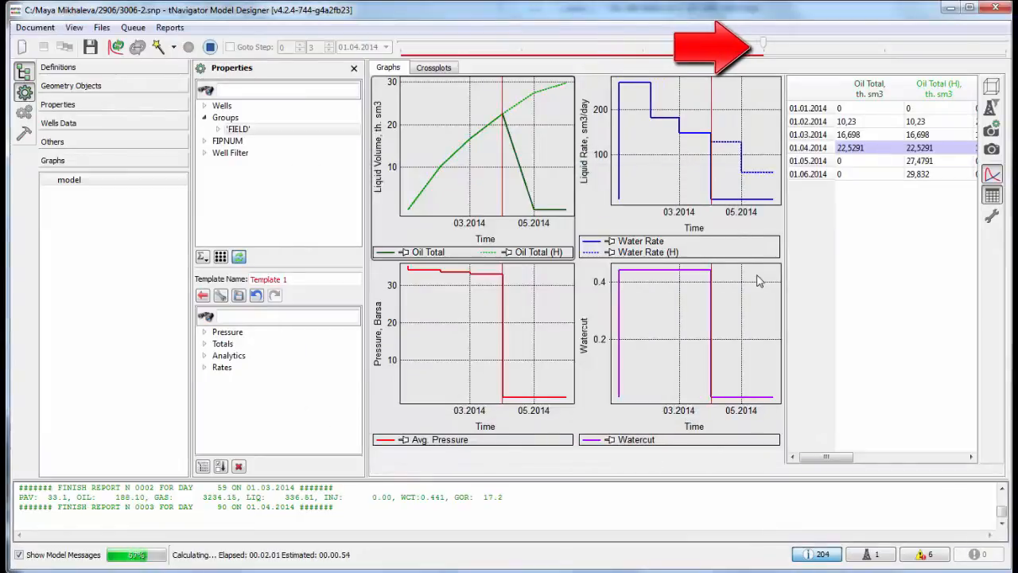
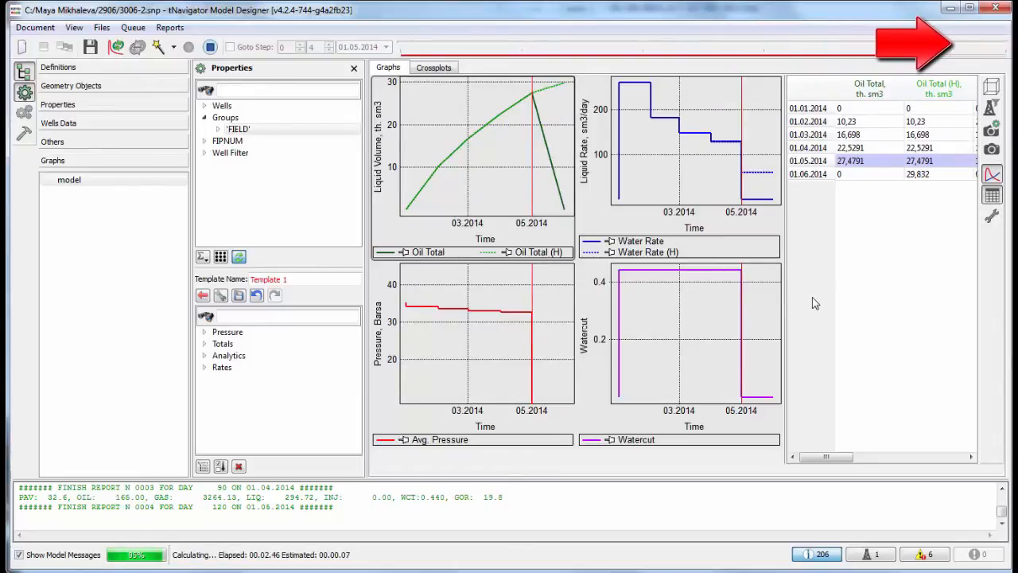
# Save the project and import the production lifting tables from VERTWELLS.VFP in E100/E300 format.
pyautogui.click(90, 46)
pyautogui.click(70, 124)
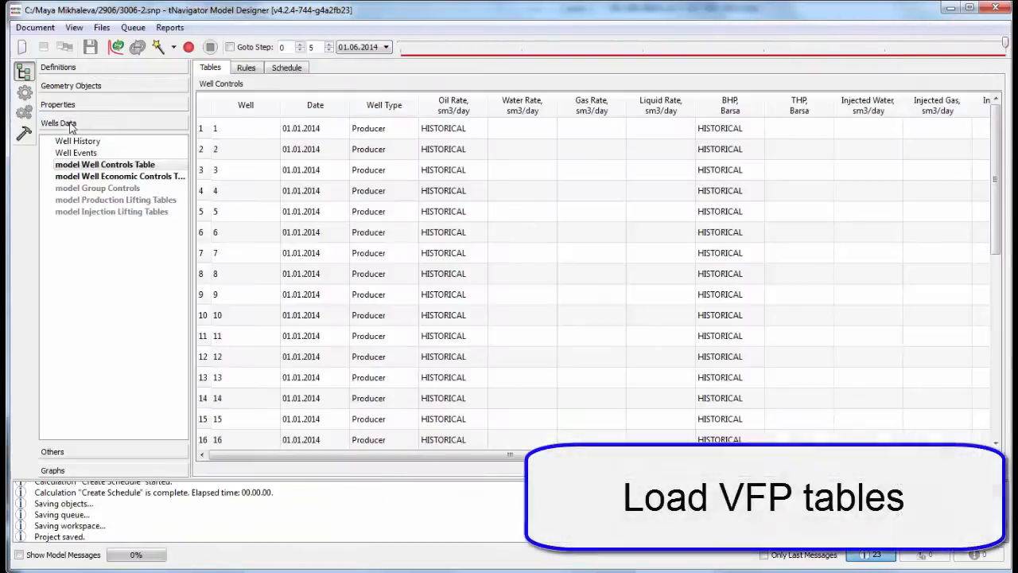
pyautogui.click(117, 200)
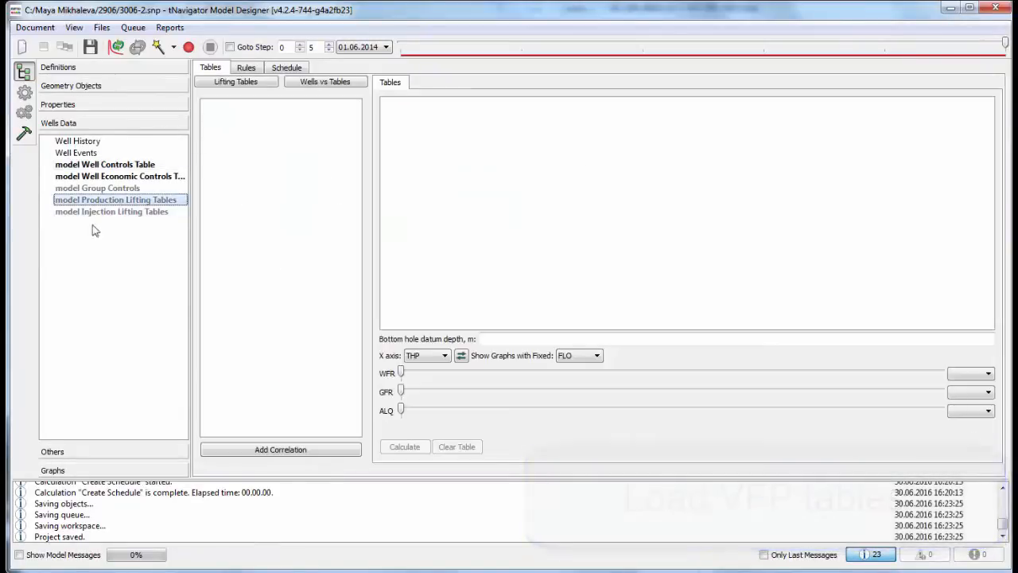
pyautogui.click(19, 132)
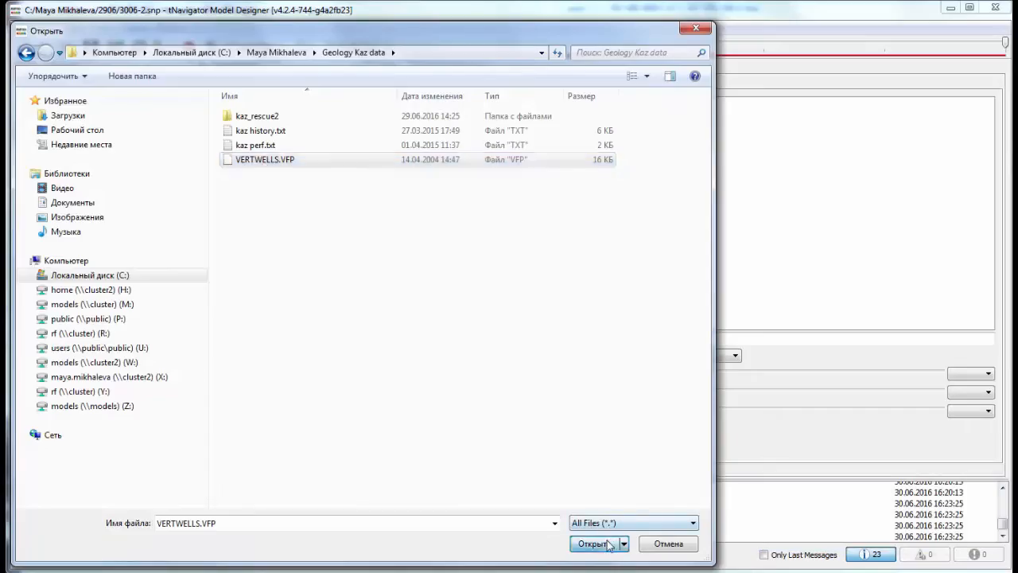
pyautogui.click(596, 545)
pyautogui.click(225, 466)
# Inspect the lifting curves at different WCT and GOR values and assign VFP table 1 to wells 1 and 2.
pyautogui.moveTo(563, 379); pyautogui.dragTo(833, 395)
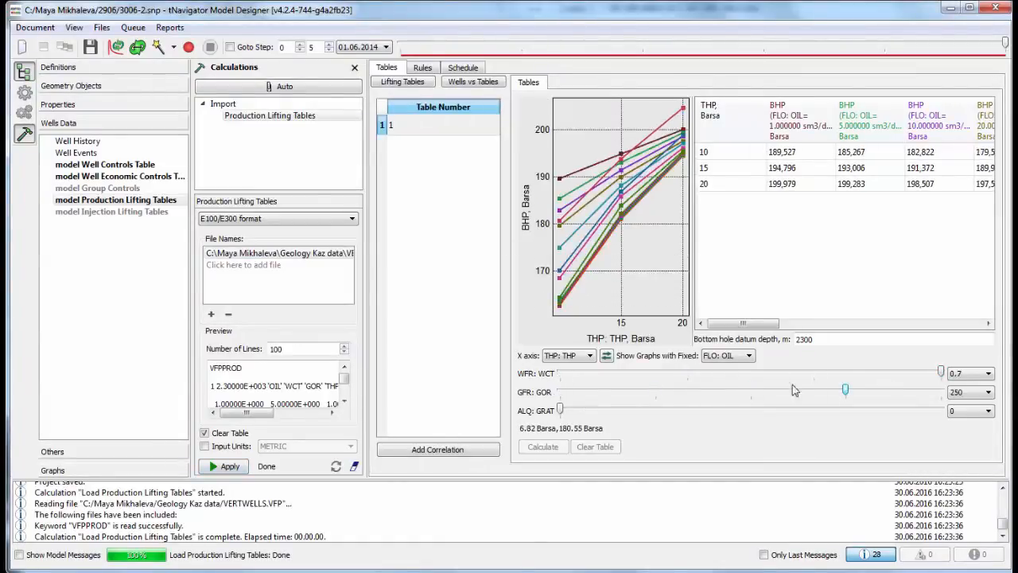
pyautogui.click(475, 82)
pyautogui.click(465, 114)
pyautogui.click(465, 127)
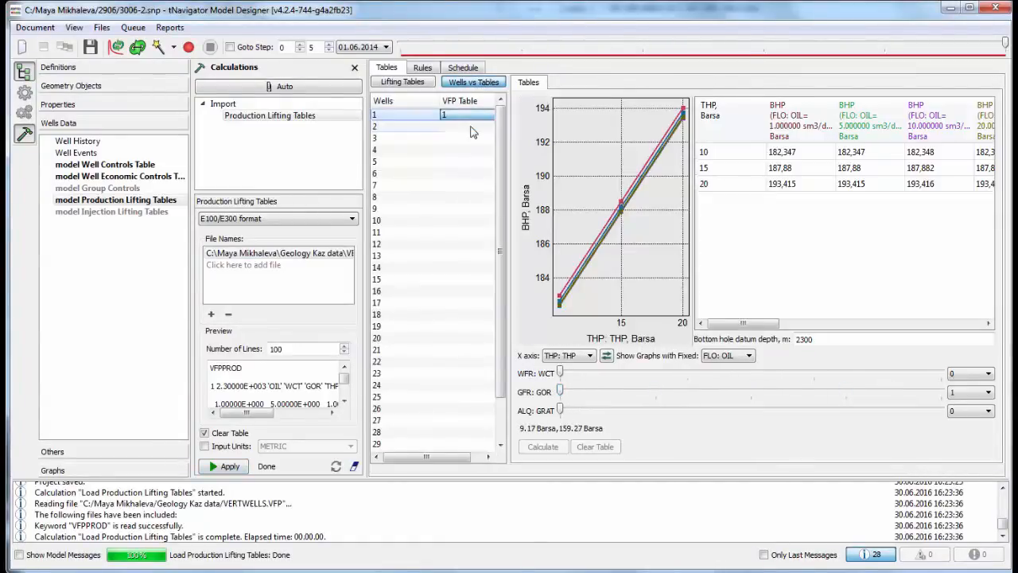
pyautogui.click(465, 126)
pyautogui.click(467, 139)
pyautogui.moveTo(560, 391); pyautogui.dragTo(845, 390)
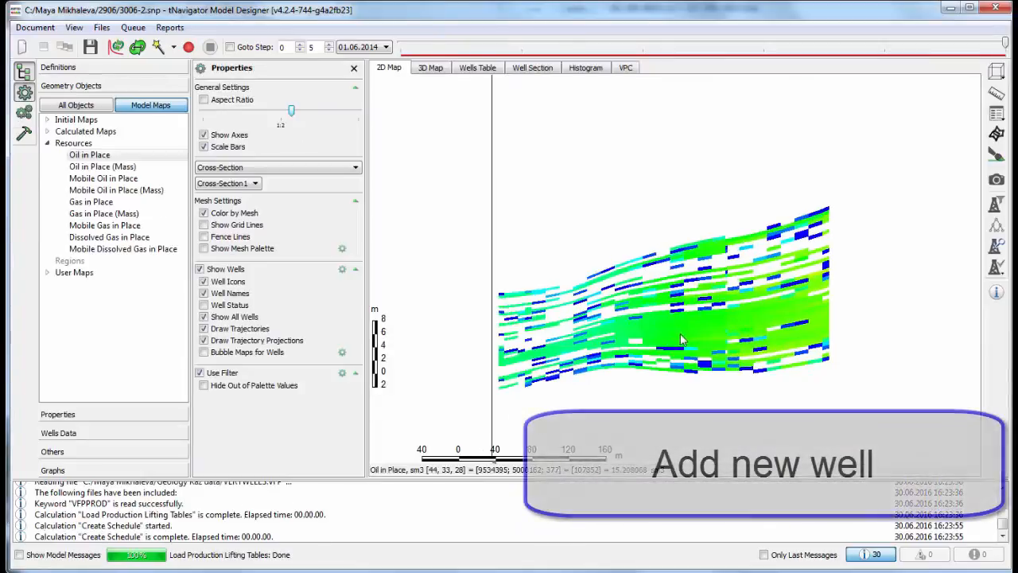
# Add a well on the Oil in Place cross-section with a ten-point, near-horizontal trajectory about 622 m long in measured depth, and add a perforation.
pyautogui.rightClick(762, 239)
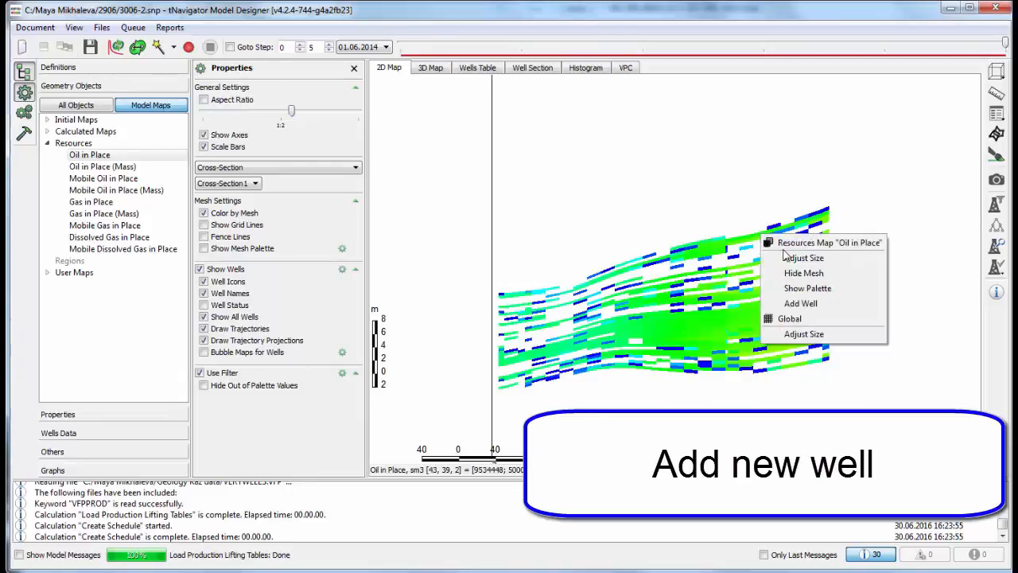
pyautogui.click(802, 304)
pyautogui.moveTo(582, 91); pyautogui.dragTo(330, 164)
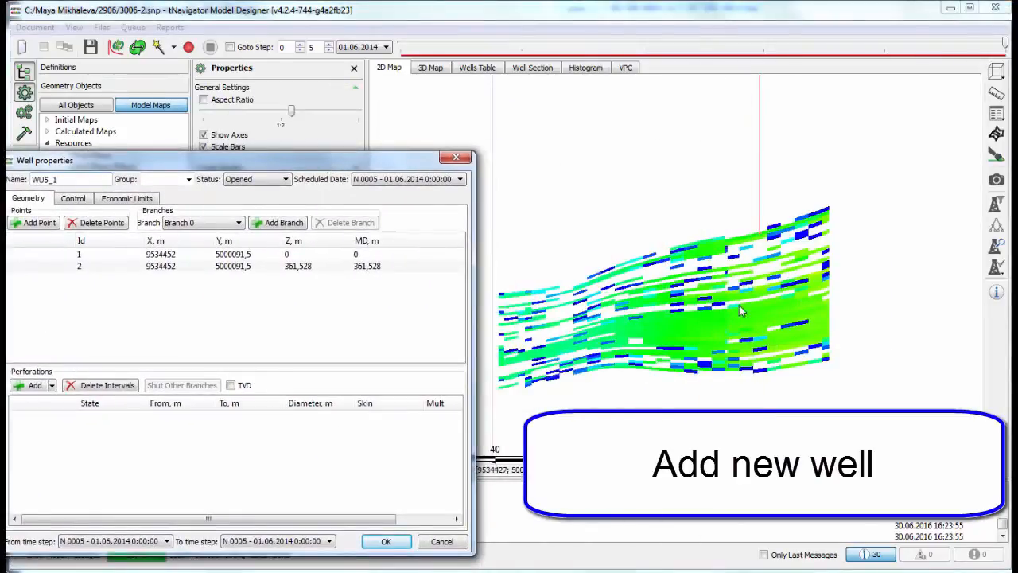
pyautogui.click(739, 284)
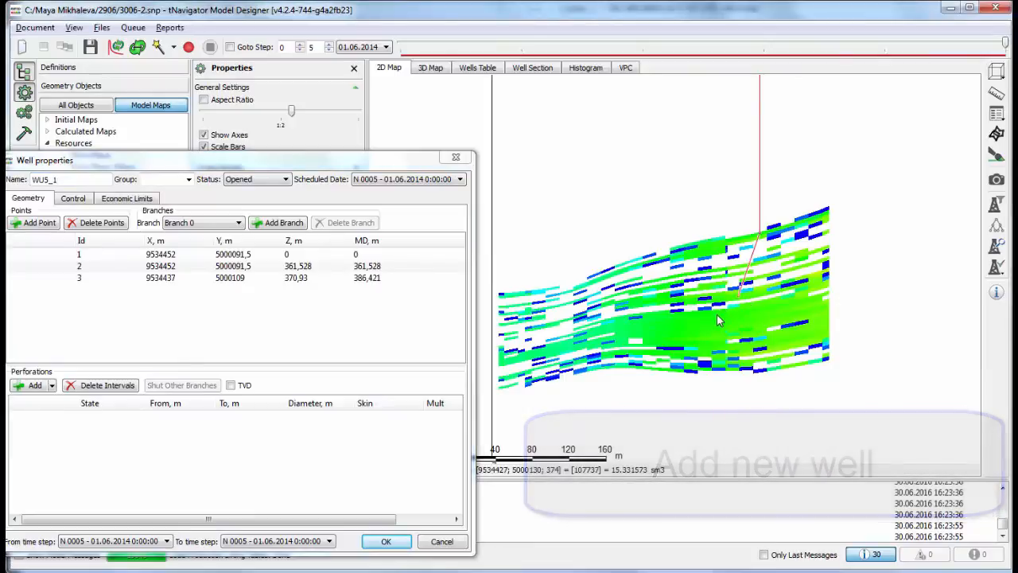
pyautogui.click(718, 313)
pyautogui.click(682, 332)
pyautogui.click(646, 334)
pyautogui.click(626, 335)
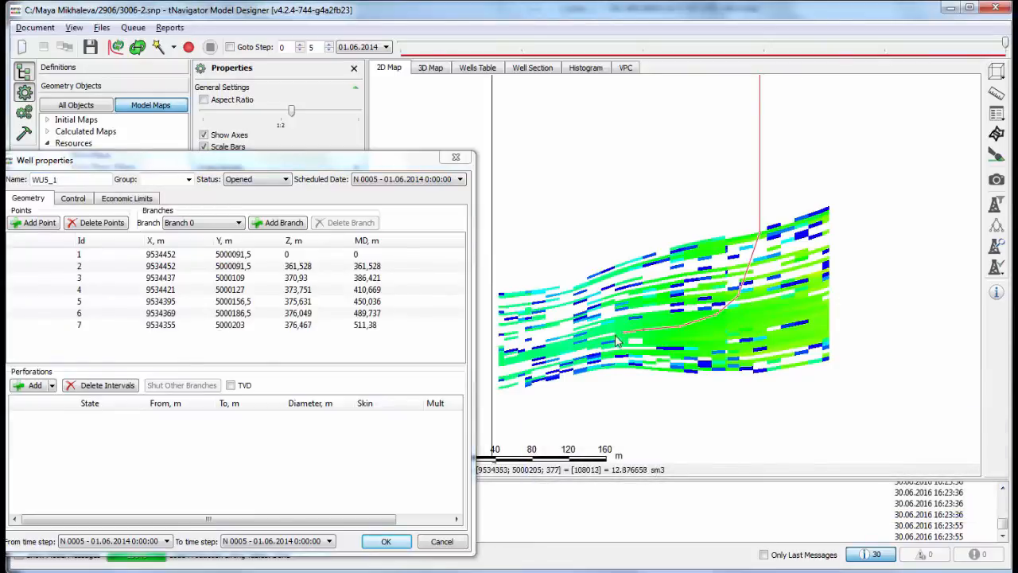
pyautogui.click(574, 342)
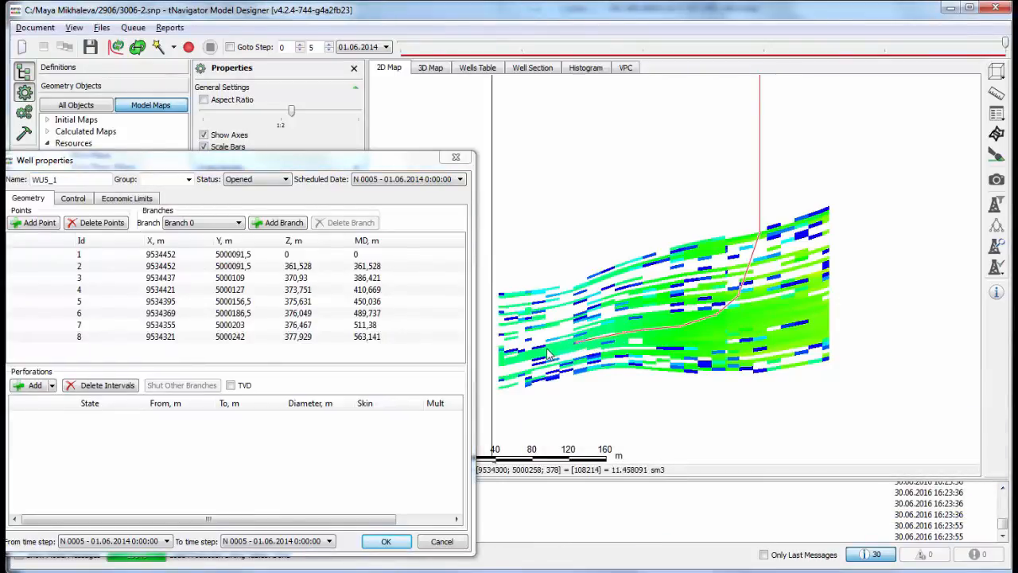
pyautogui.click(547, 353)
pyautogui.click(519, 353)
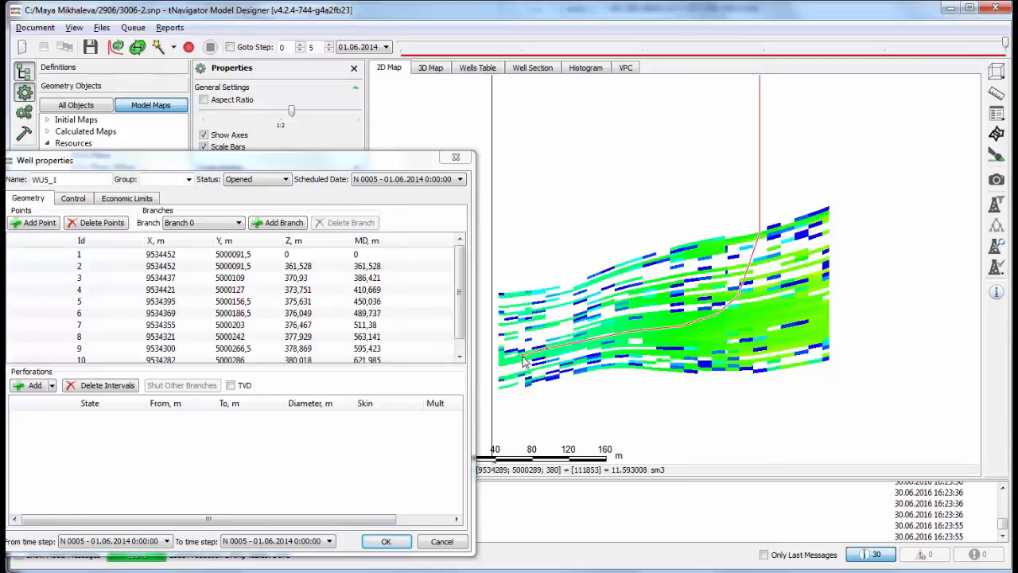
pyautogui.click(31, 388)
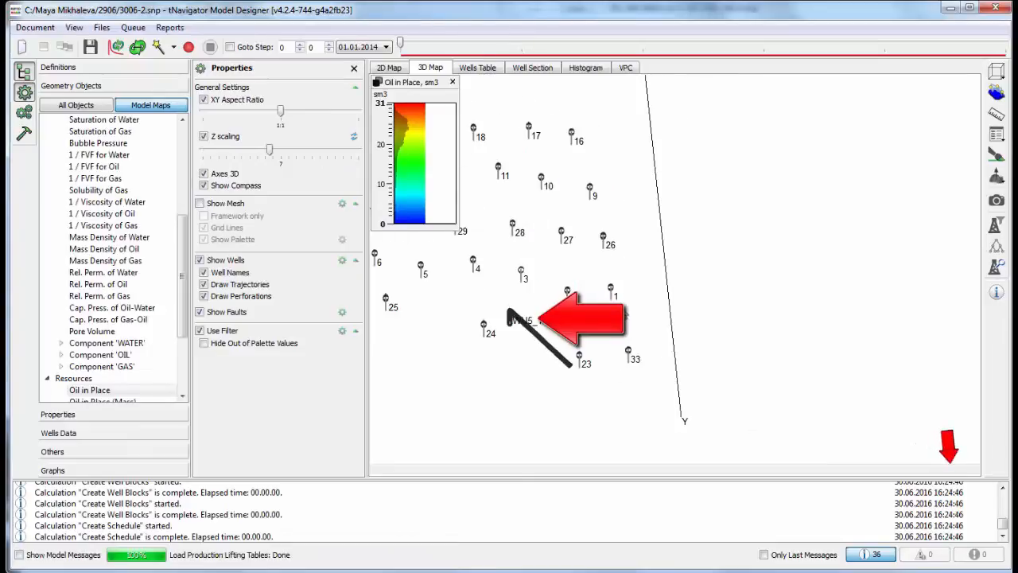
# Create LGRs by wells with a minimum indent of 3, maximum box size 1 and 3×3×3 refinement in perforations only.
pyautogui.moveTo(622, 309)
pyautogui.mouseDown()
pyautogui.moveTo(650, 304)
pyautogui.moveTo(625, 322)
pyautogui.mouseUp()
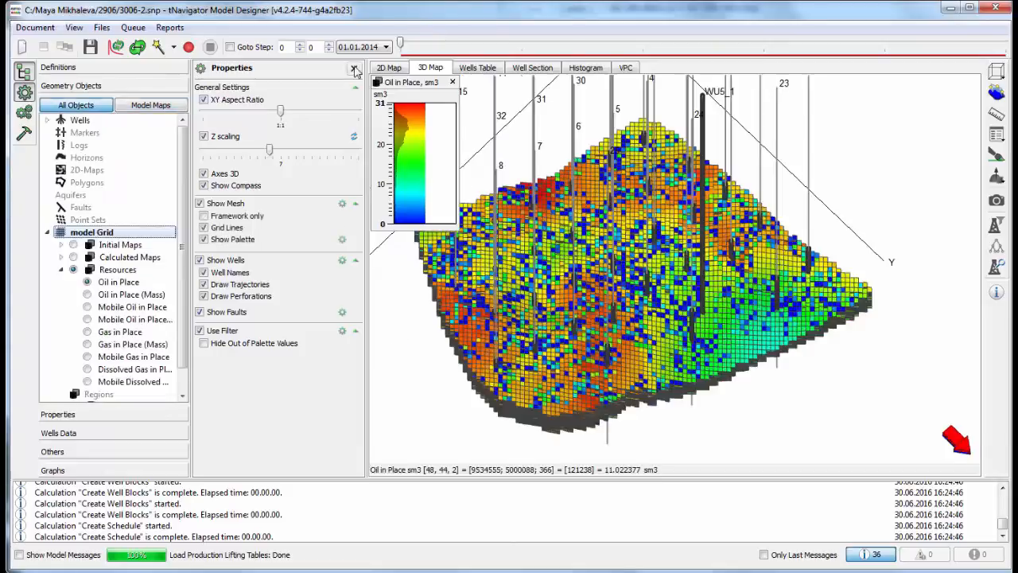
pyautogui.click(24, 91)
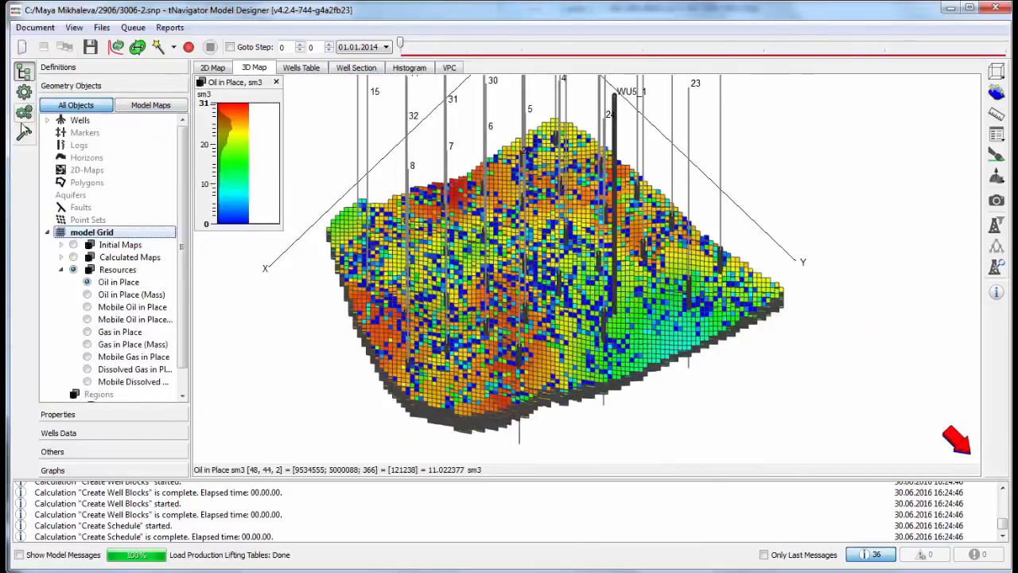
pyautogui.click(24, 132)
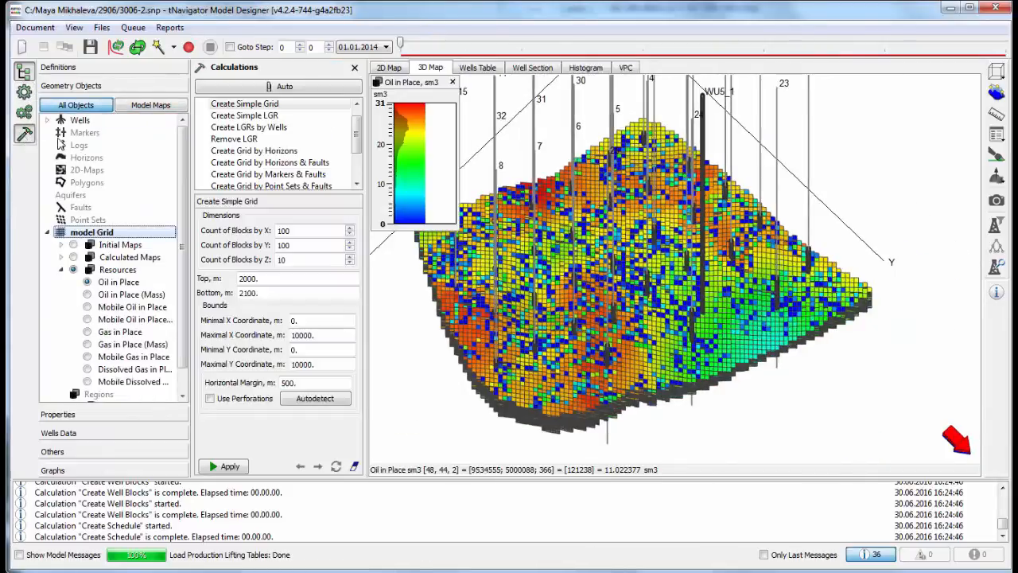
pyautogui.scroll(1, 358, 139)
pyautogui.click(248, 138)
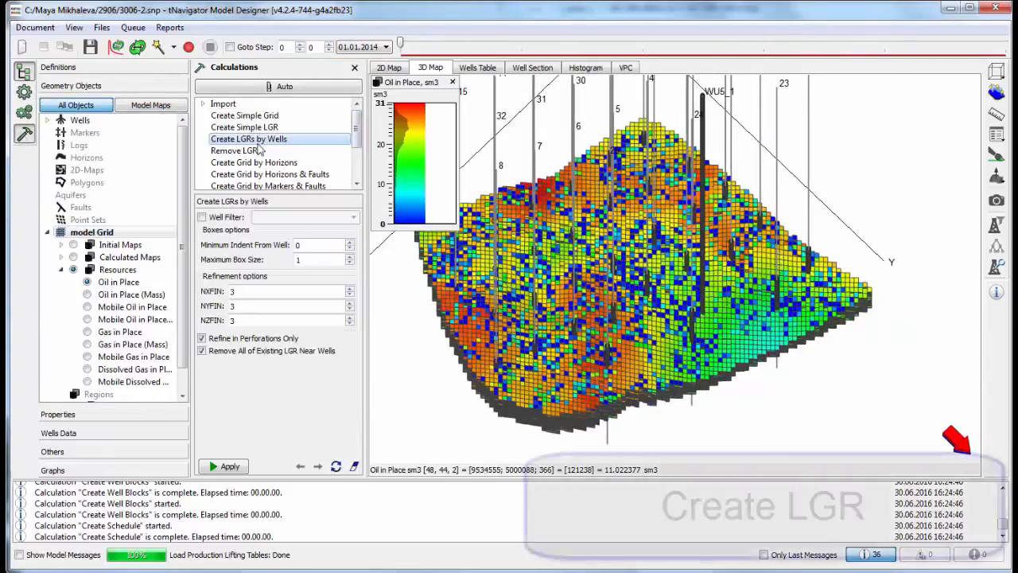
pyautogui.click(292, 246)
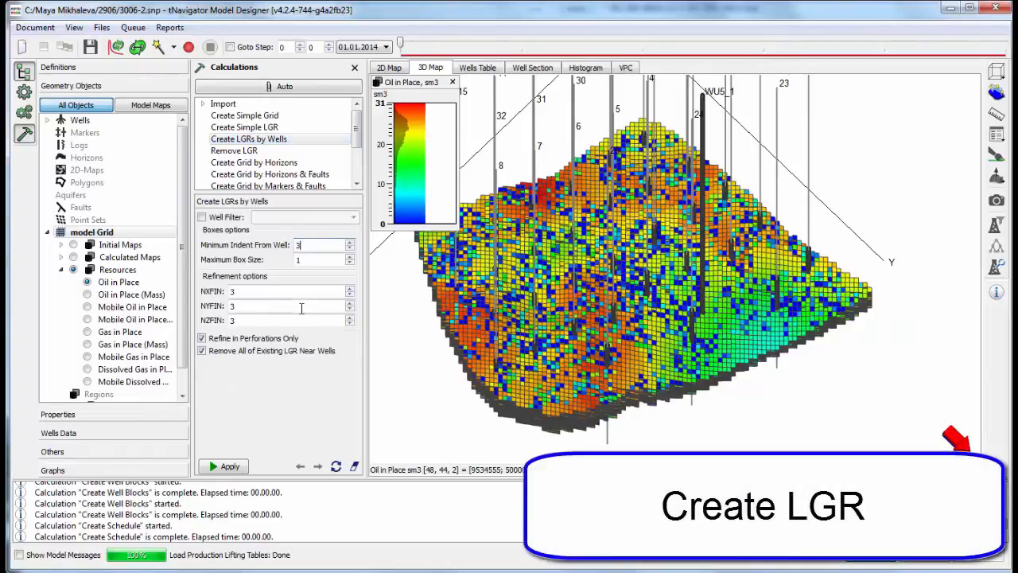
pyautogui.click(228, 468)
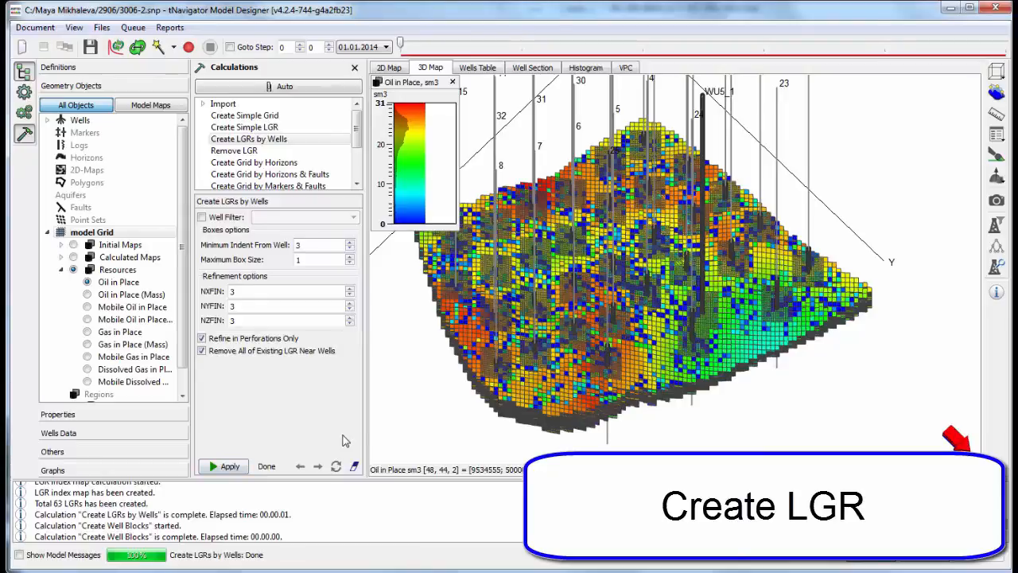
# Inspect the local grid refinements in 3D by showing the lgr_index user map with out-of-palette values hidden.
pyautogui.moveTo(509, 382); pyautogui.dragTo(540, 397)
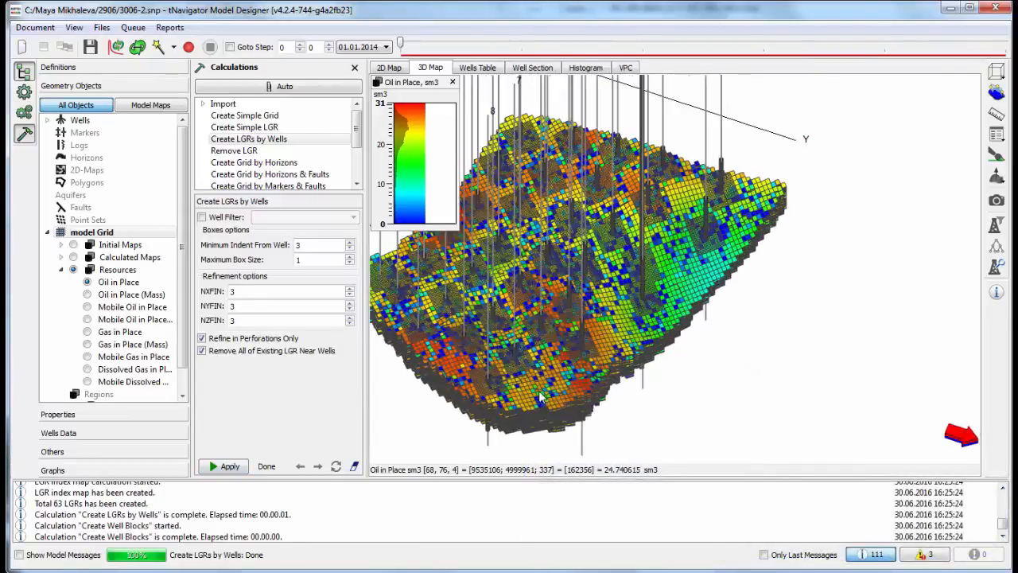
pyautogui.scroll(5, 539, 398)
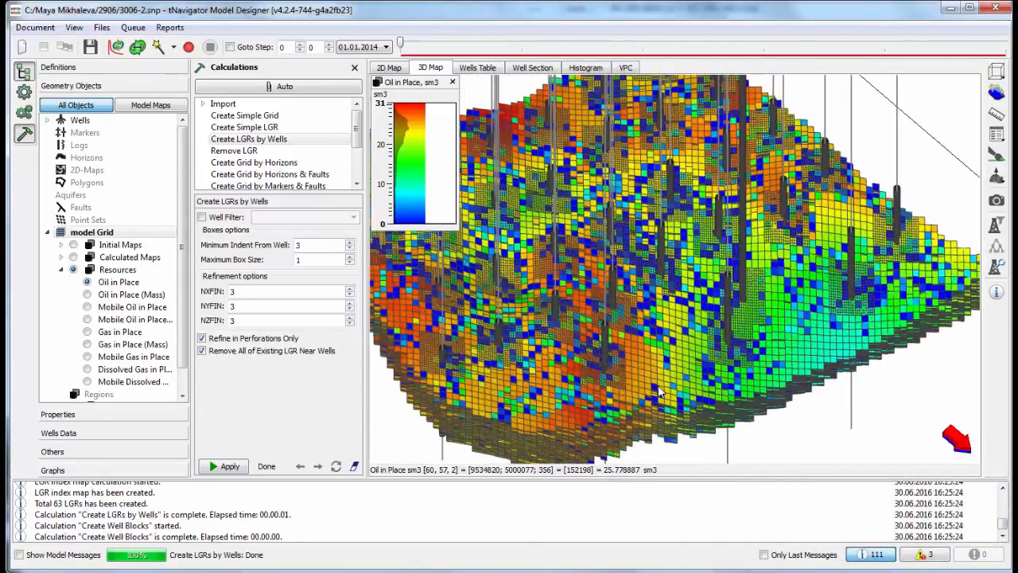
pyautogui.scroll(-1, 184, 239)
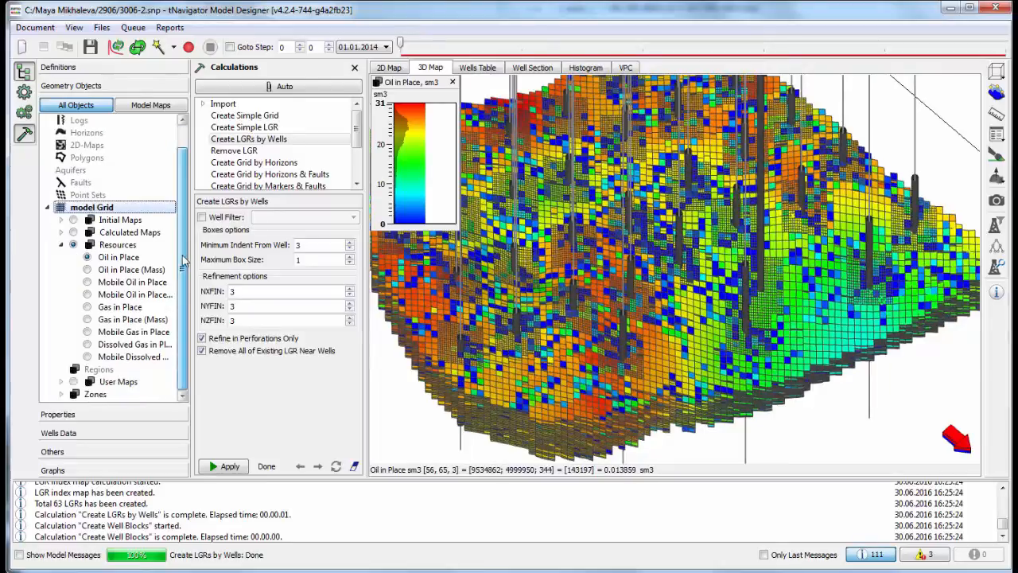
pyautogui.scroll(-1, 59, 388)
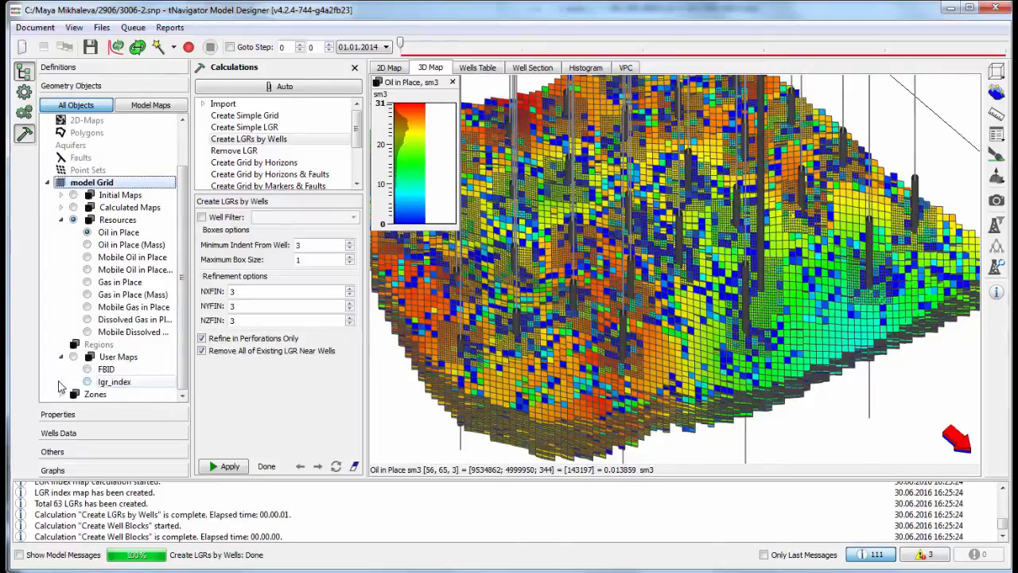
pyautogui.click(88, 381)
pyautogui.click(203, 343)
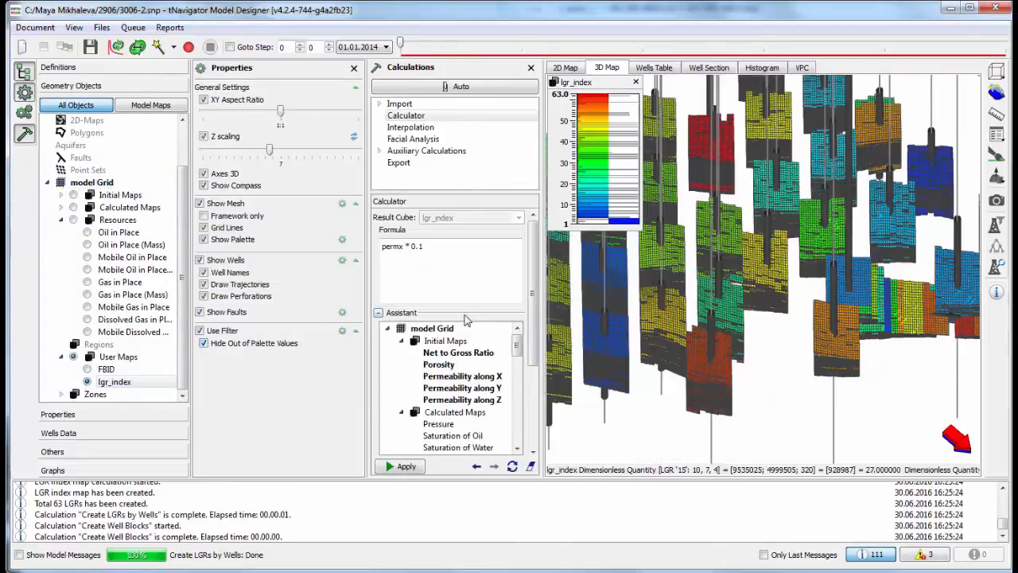
pyautogui.click(531, 68)
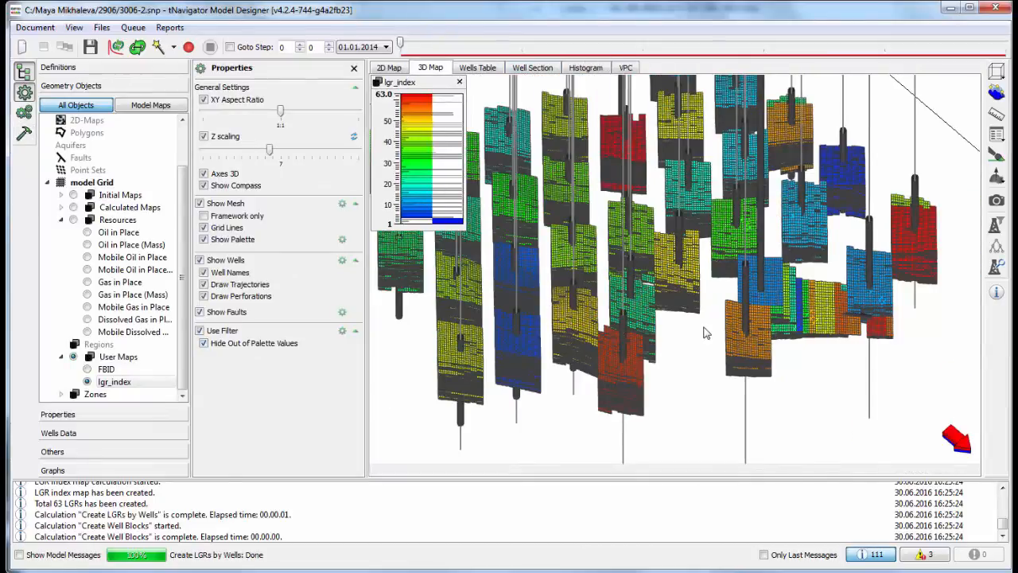
pyautogui.moveTo(697, 318); pyautogui.dragTo(690, 347)
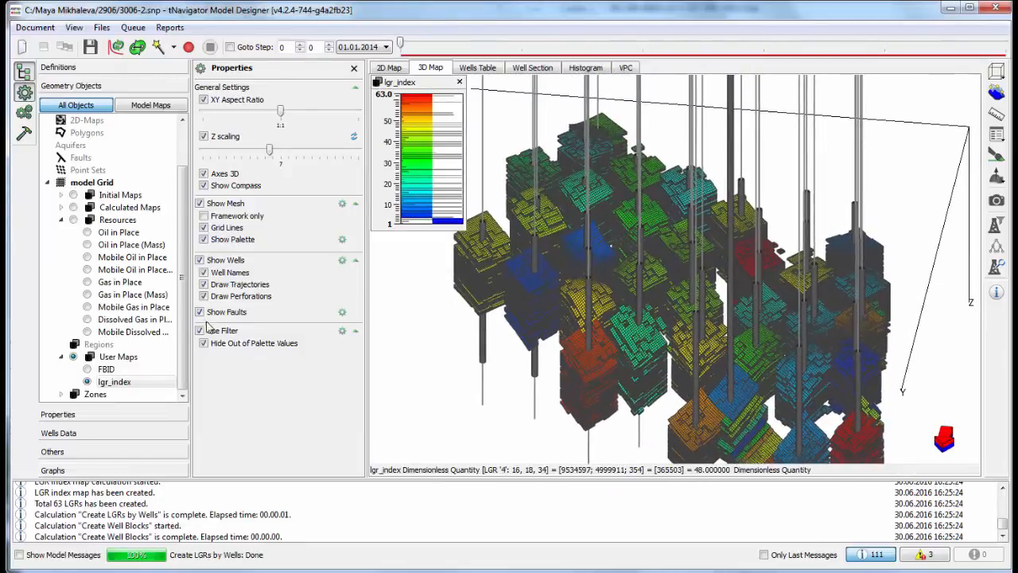
# On the 2D pressure map, draw a closed ten-point polygon over the reservoir's eastern edge between wells 24 and 15, named c1.
pyautogui.click(109, 221)
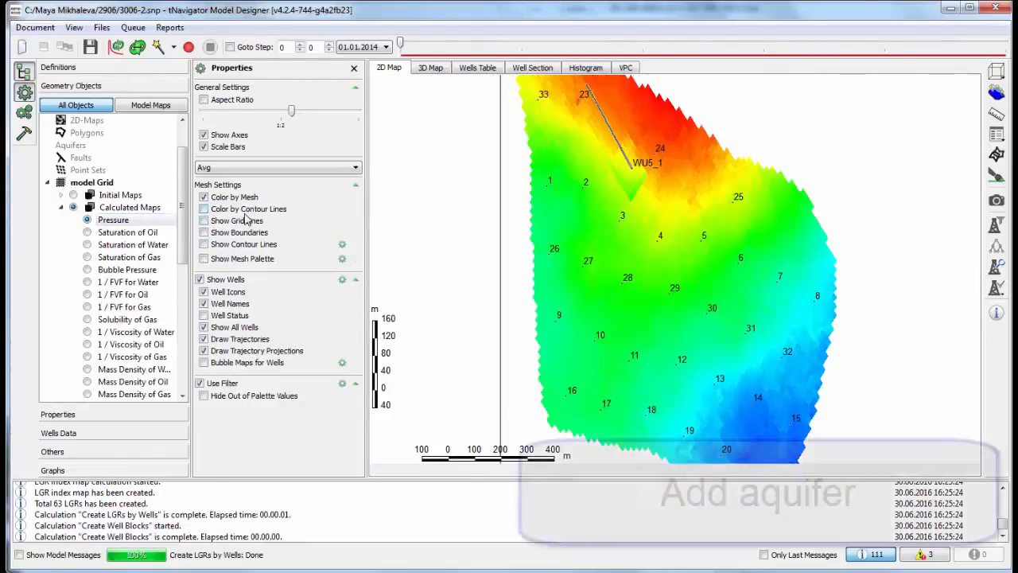
pyautogui.click(994, 155)
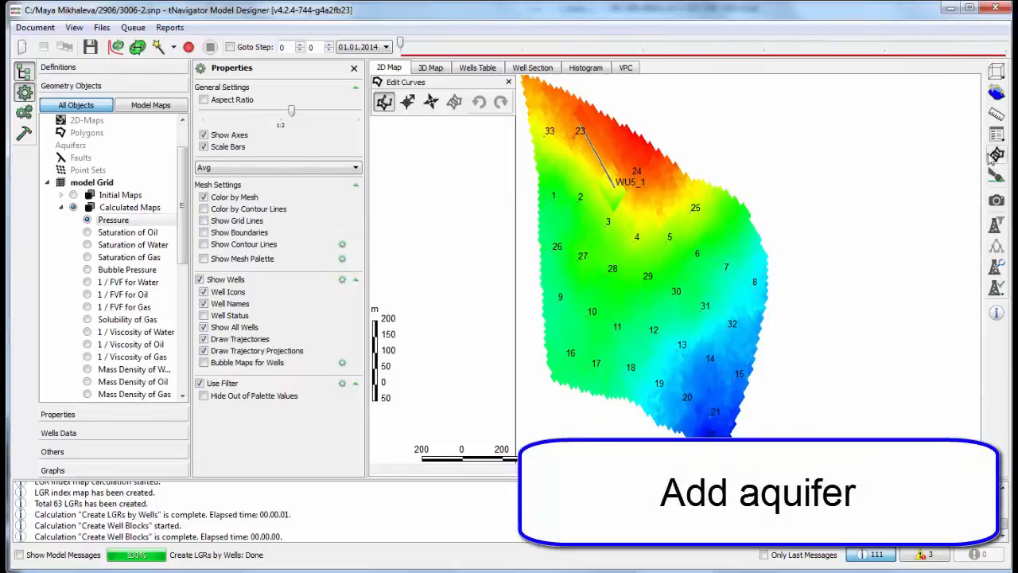
pyautogui.moveTo(458, 83); pyautogui.dragTo(874, 112)
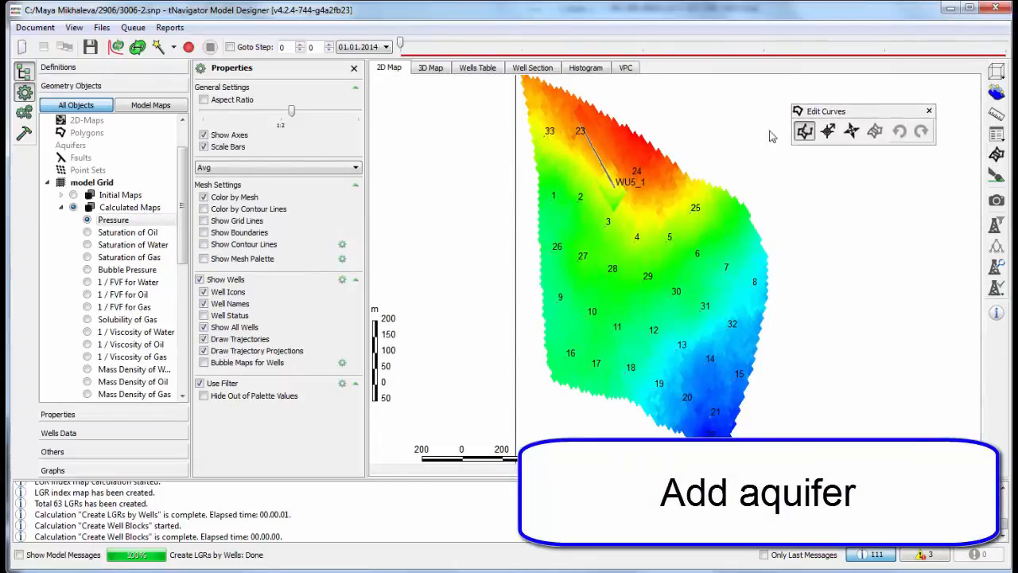
pyautogui.click(651, 114)
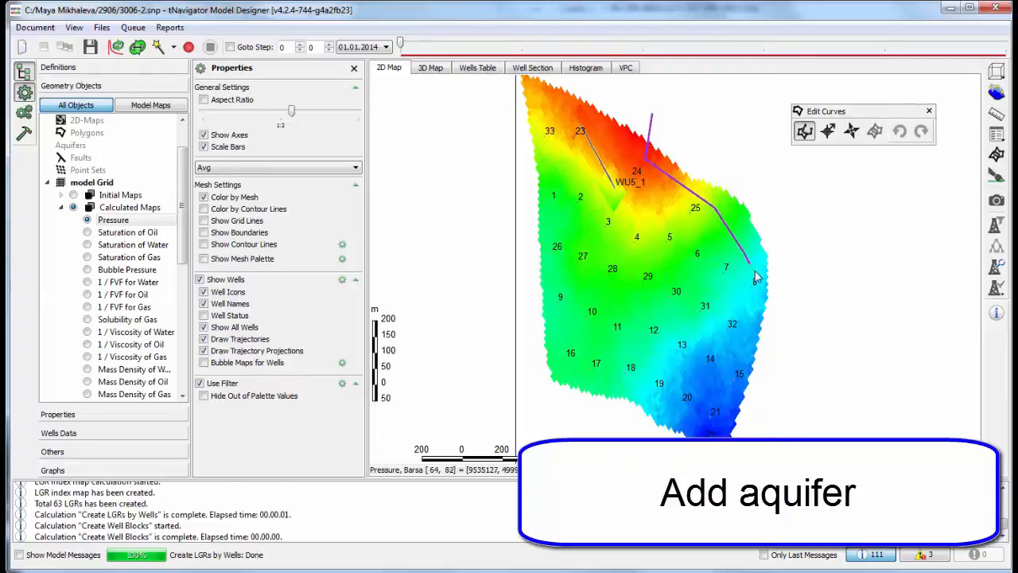
pyautogui.click(743, 355)
pyautogui.click(791, 377)
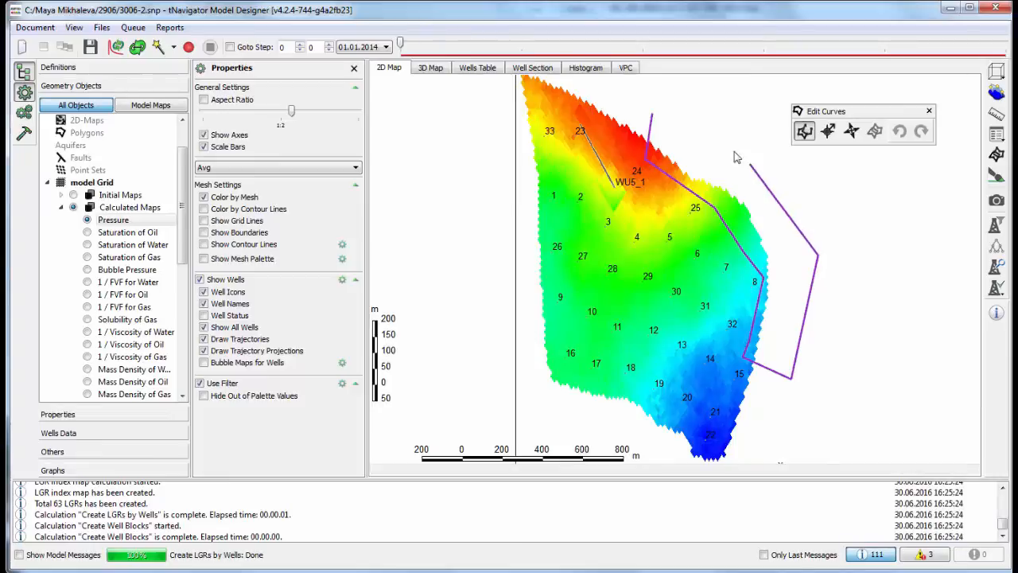
pyautogui.click(657, 121)
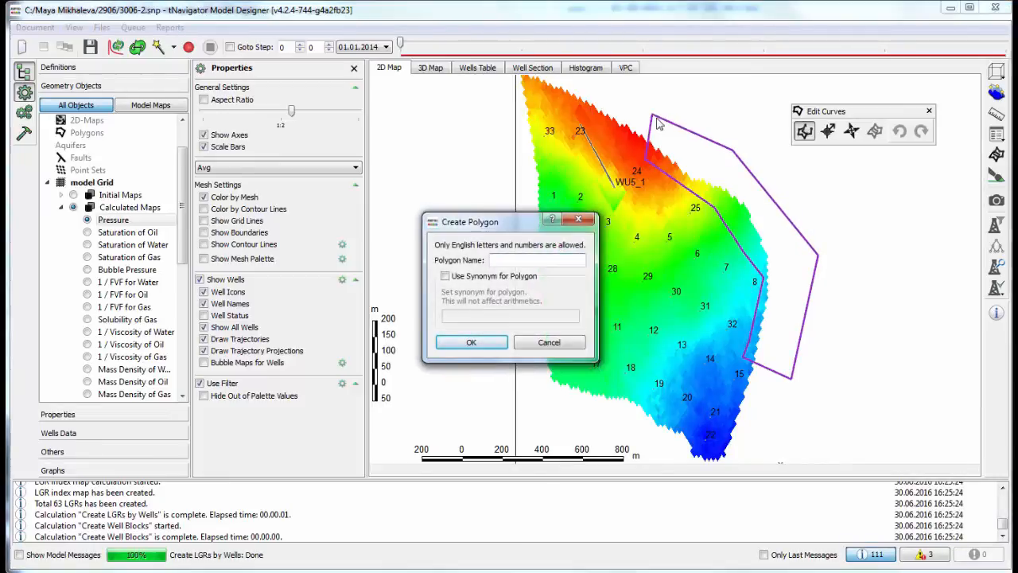
pyautogui.click(487, 345)
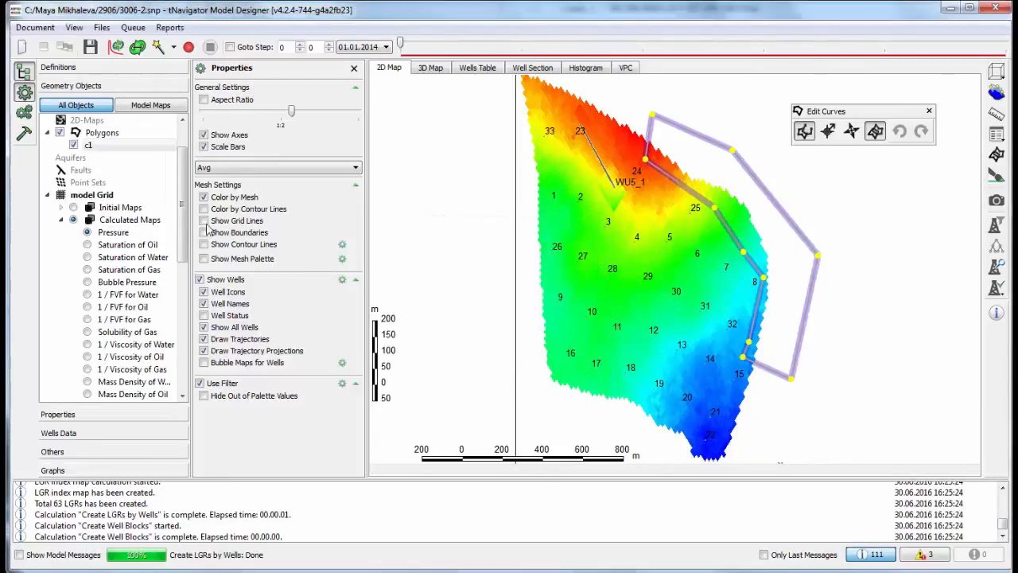
# Create a new aquifer object named Aquifer1.
pyautogui.rightClick(84, 161)
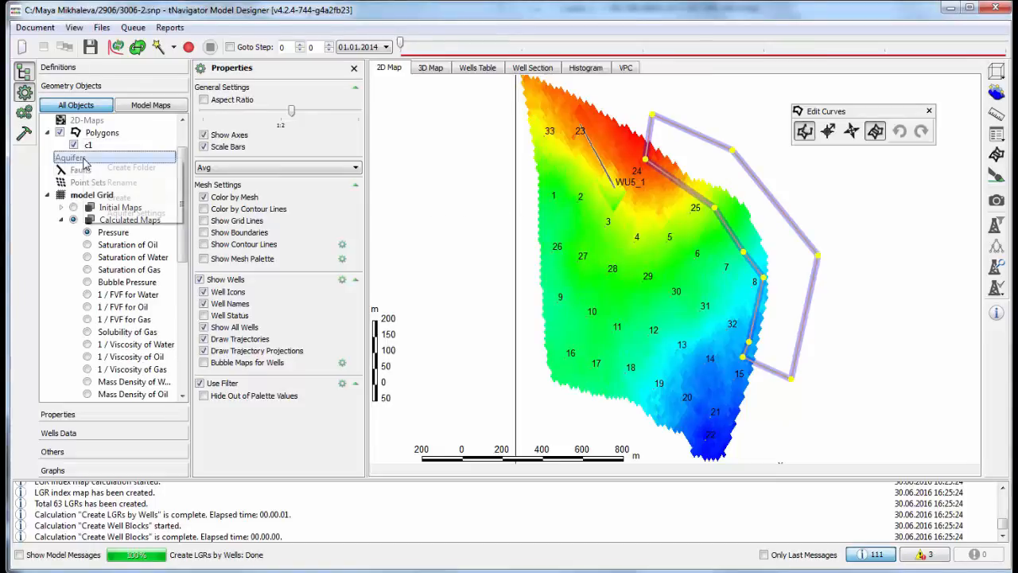
pyautogui.click(105, 200)
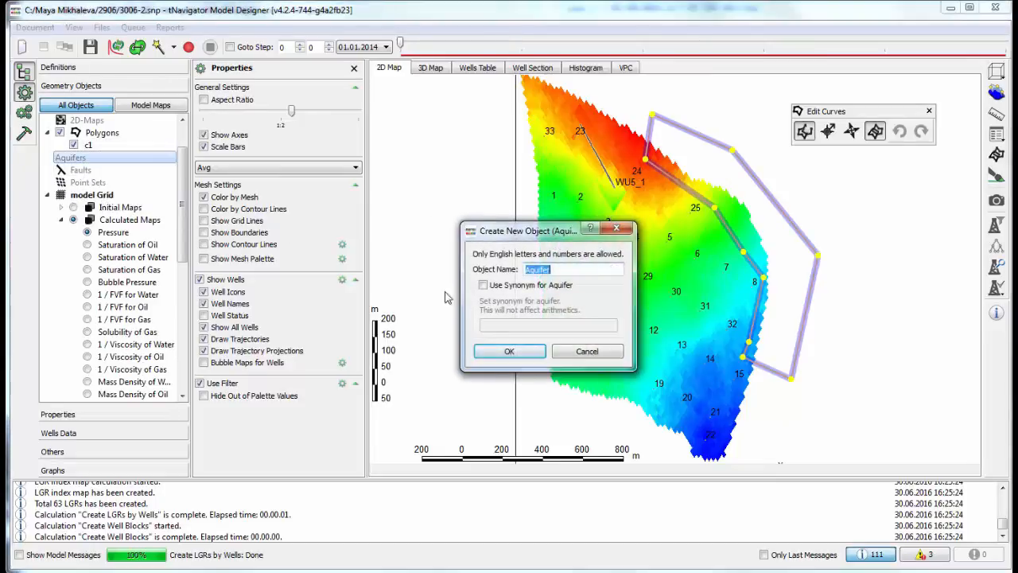
pyautogui.click(510, 351)
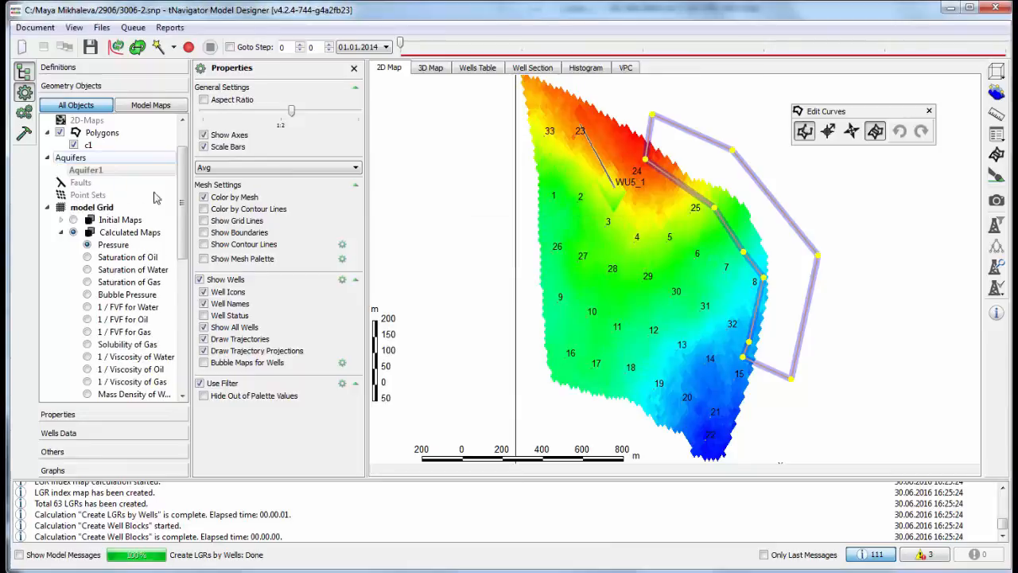
# Calculate Aquifer1 by polygon c1 with the I and J directions enabled and both Z- and Z+ excluded.
pyautogui.click(354, 67)
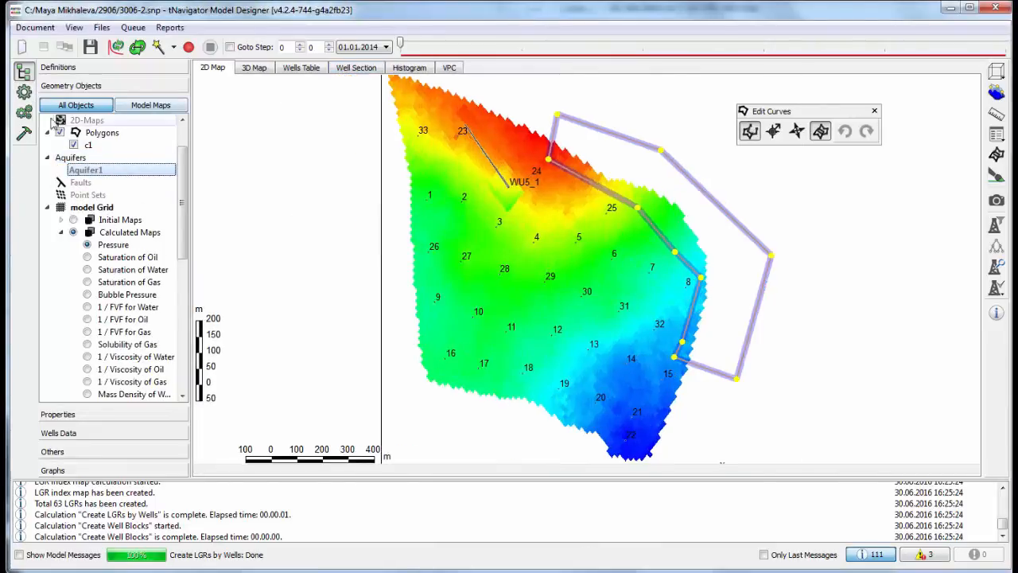
pyautogui.click(24, 133)
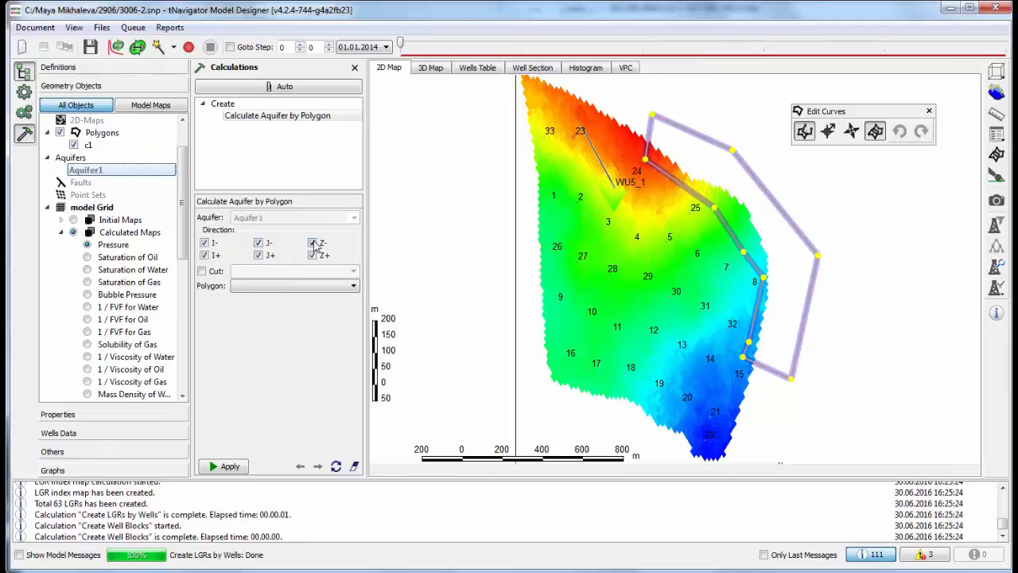
pyautogui.click(277, 292)
pyautogui.click(267, 299)
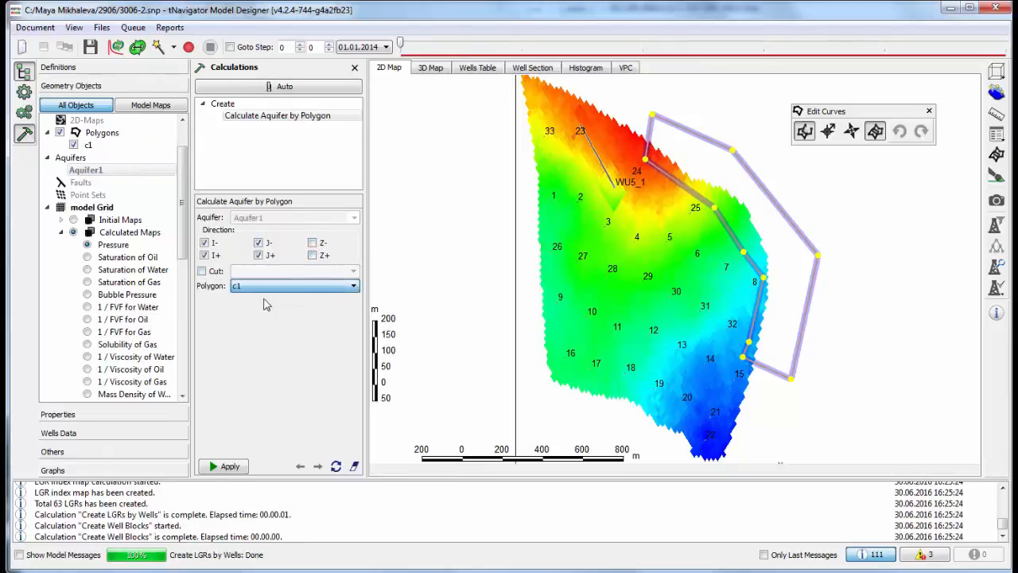
pyautogui.click(230, 466)
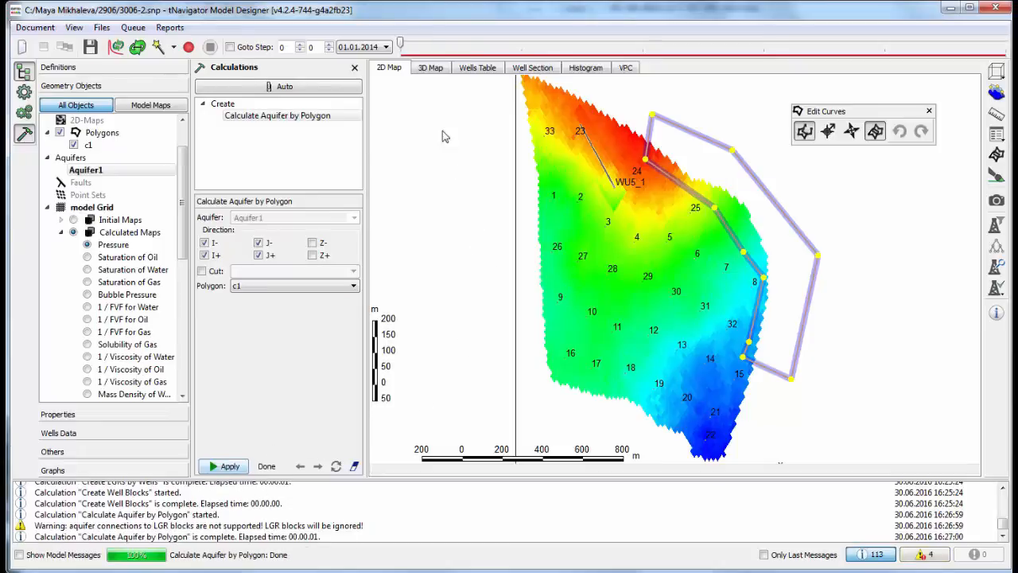
# Show Aquifer1 on the 3D pressure map and examine its connection surface along the reservoir edge.
pyautogui.click(429, 69)
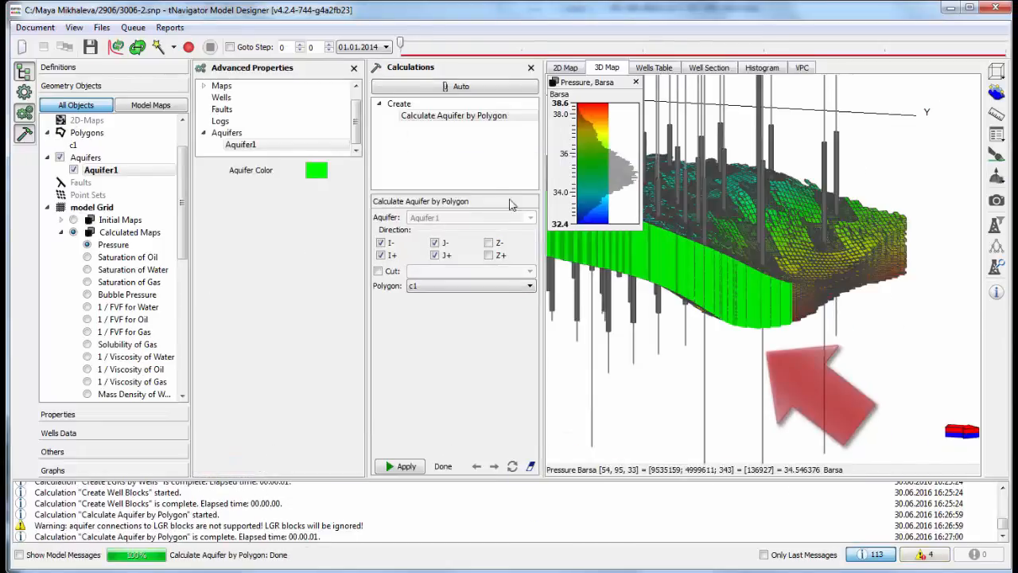
pyautogui.click(354, 68)
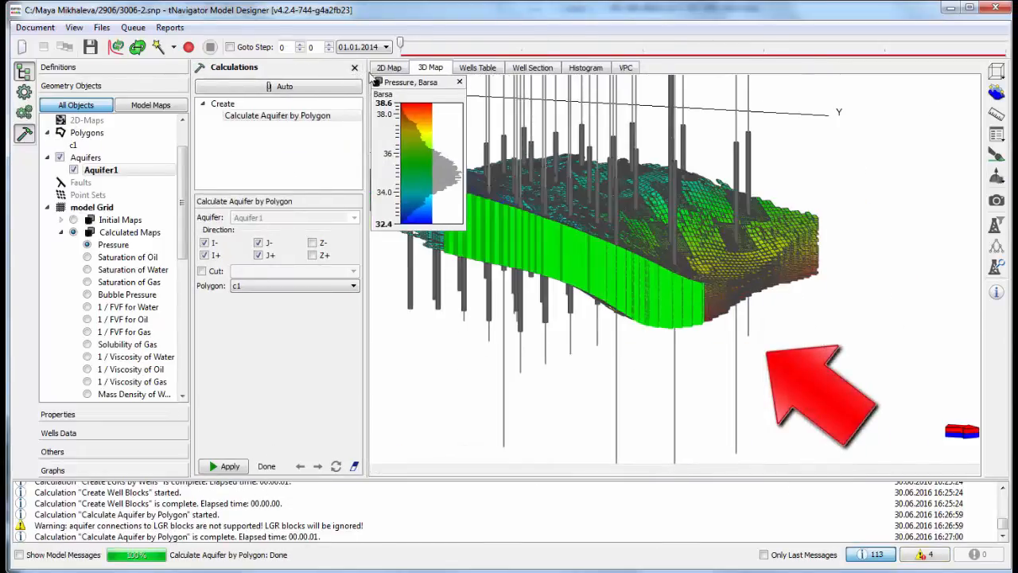
pyautogui.moveTo(642, 291); pyautogui.dragTo(618, 299)
# Change the aquifer type of Aquifer1 to Carter-Tracy in the aquifer settings.
pyautogui.rightClick(111, 174)
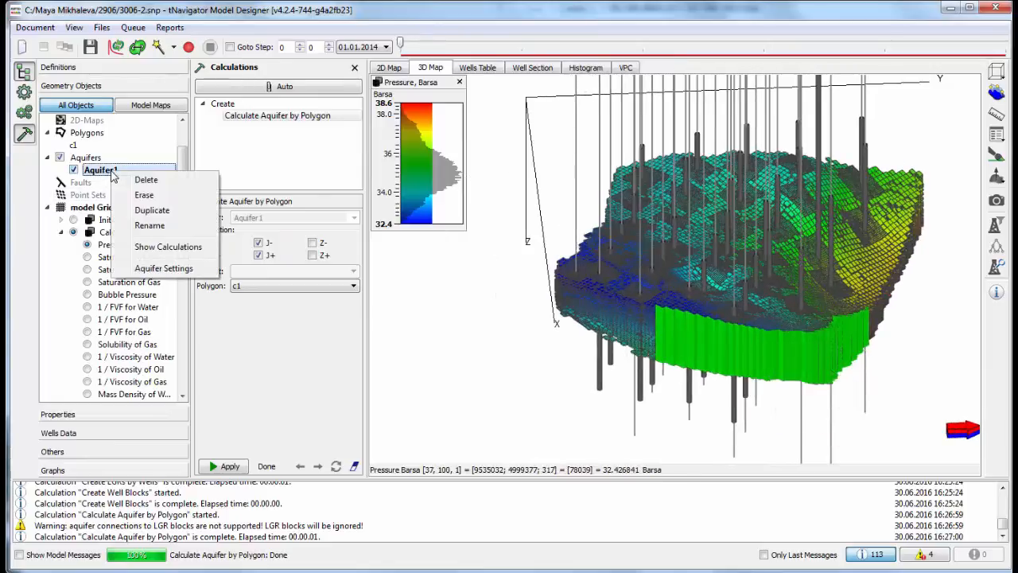
pyautogui.click(138, 271)
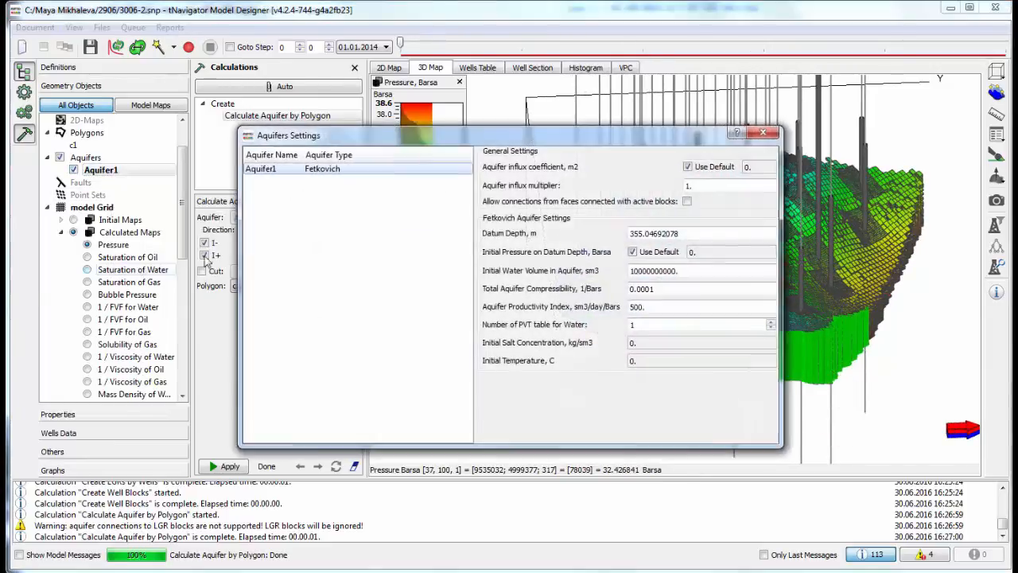
pyautogui.click(402, 169)
pyautogui.click(408, 190)
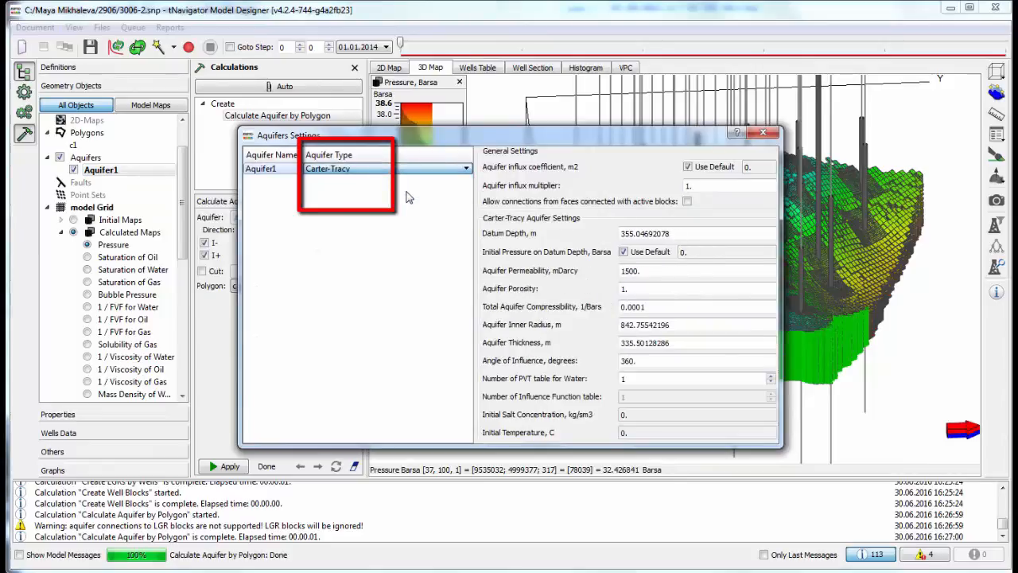
pyautogui.click(764, 134)
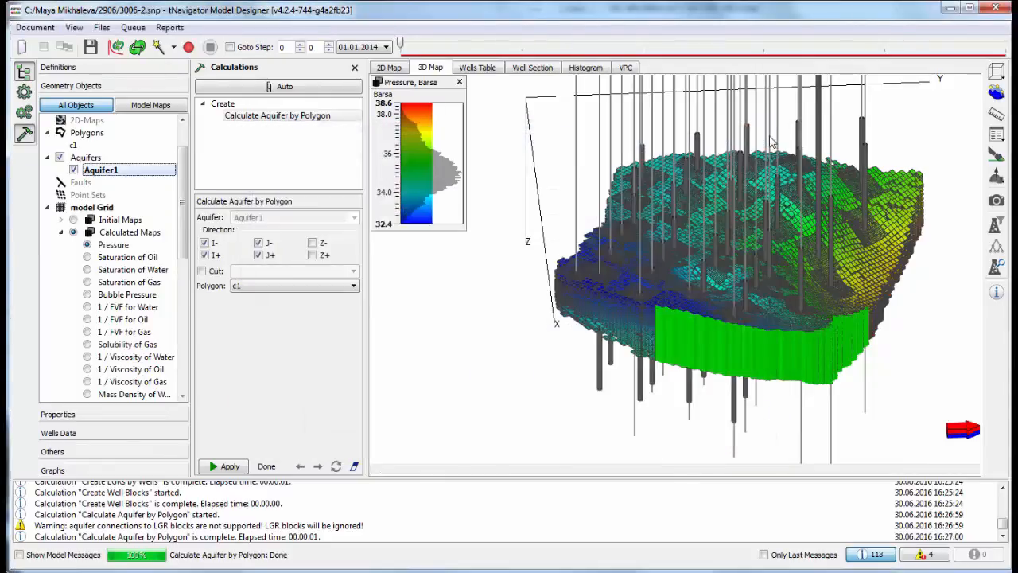